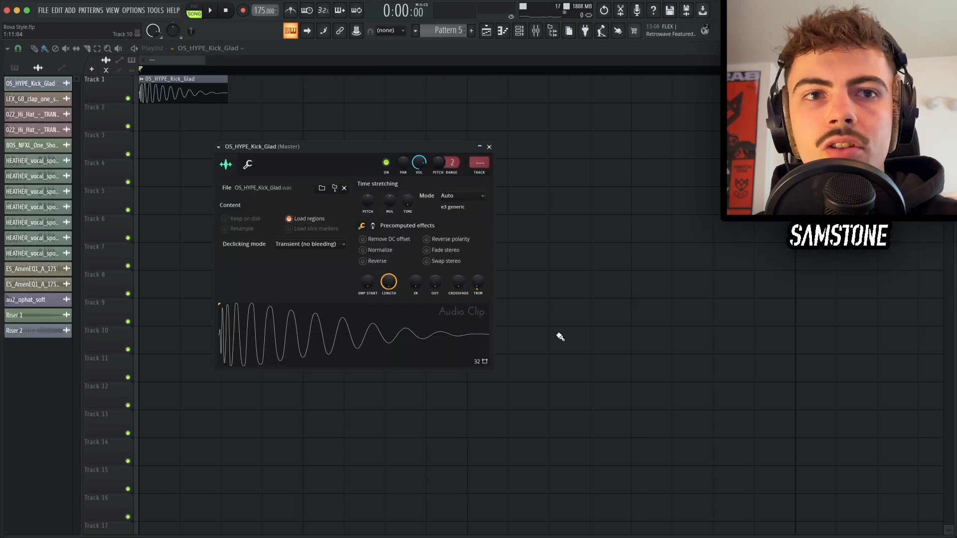
Step: Paste a 30% value into the kick clip's fade-out knob
left_click(397, 326)
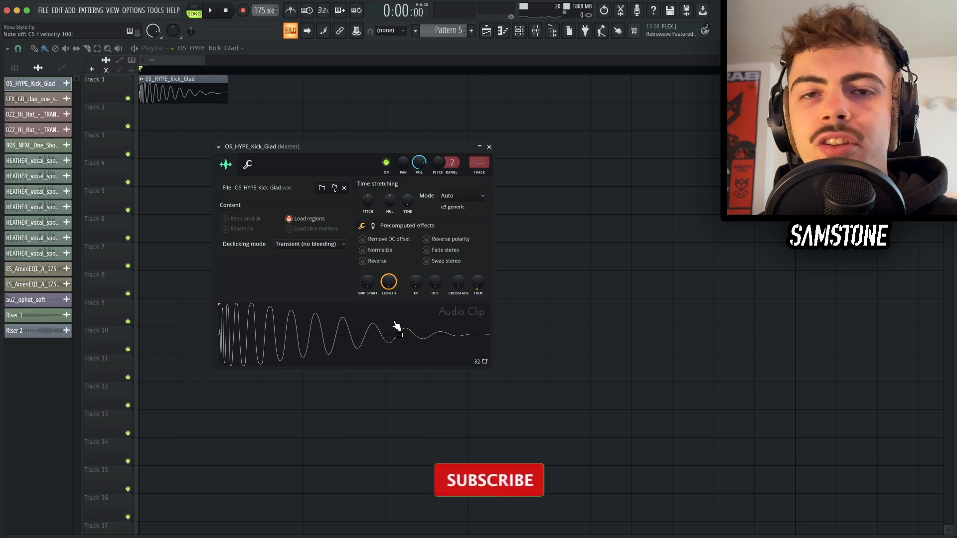
right_click(433, 284)
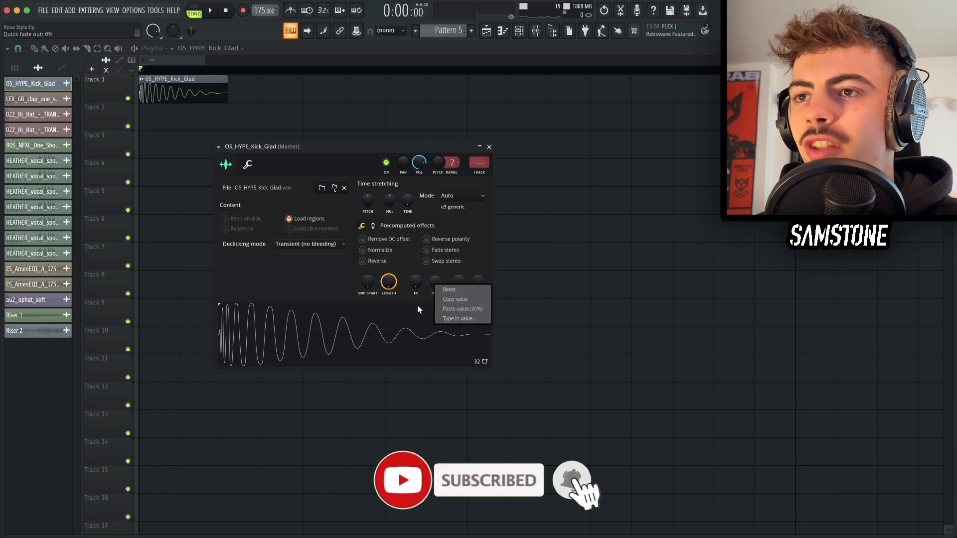
left_click(461, 306)
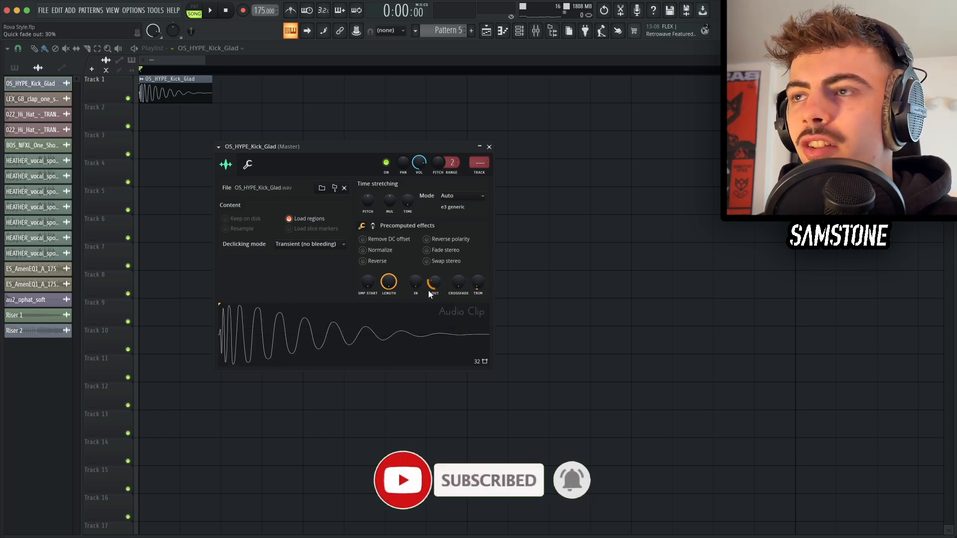
left_click(421, 324)
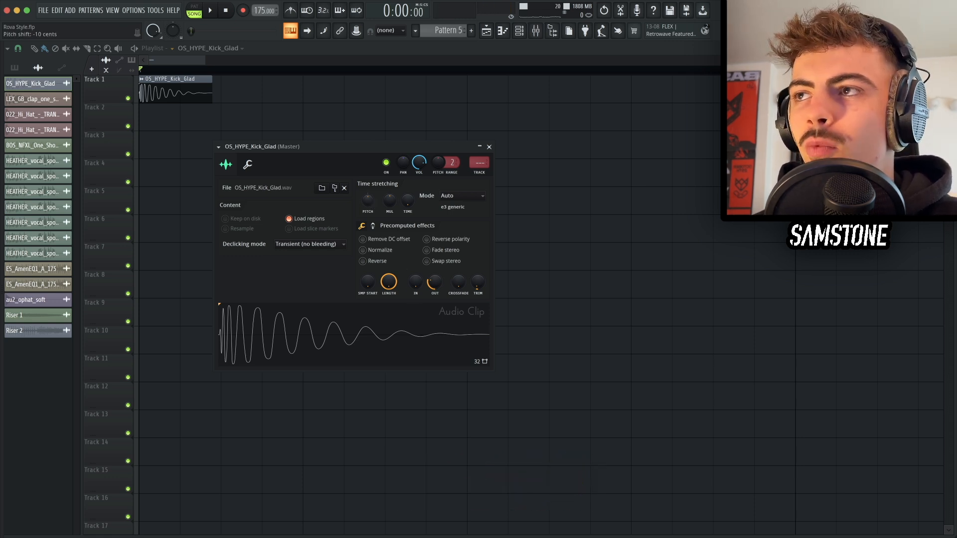
left_click(402, 339)
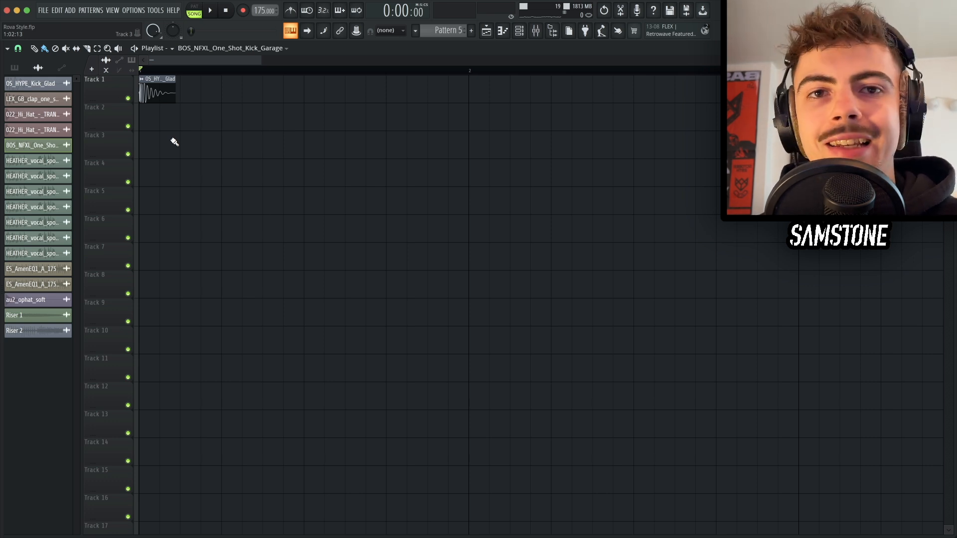
Step: Open the kick click sample's clip settings and raise its fade-out
double_click(158, 129)
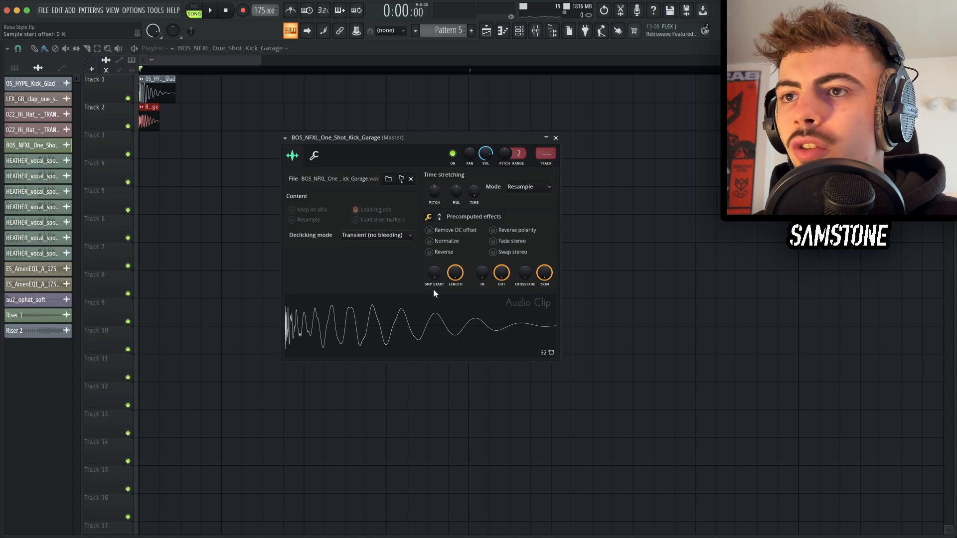
key("z")
key("z")
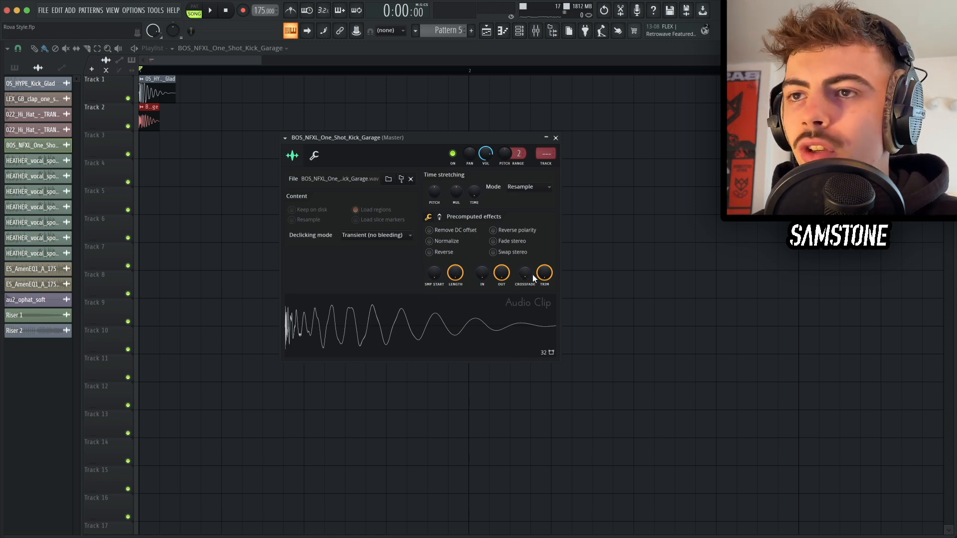
left_click_drag(502, 272, 502, 239)
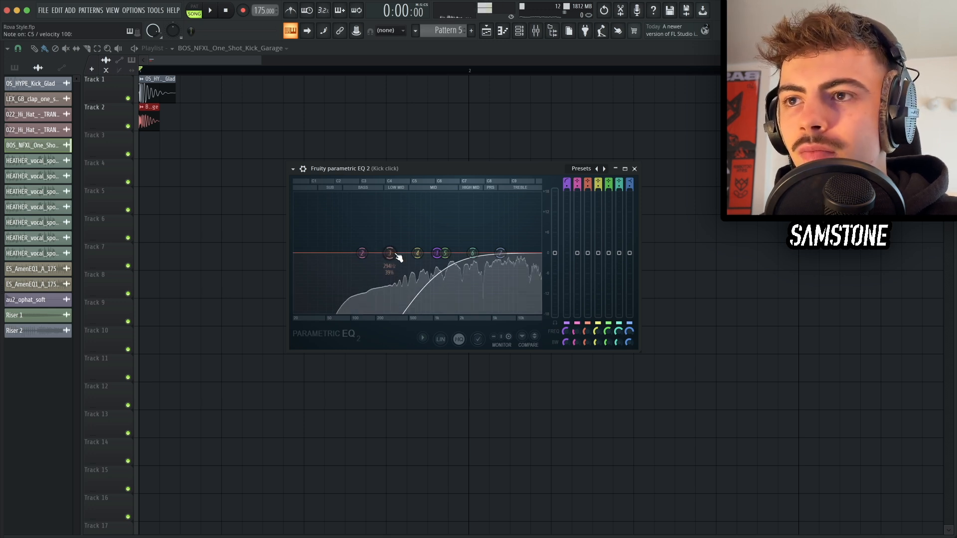
Step: Play back the kicks while muting and unmuting the kick click track to compare them
key("Escape")
scroll(130, 131, "up", 3)
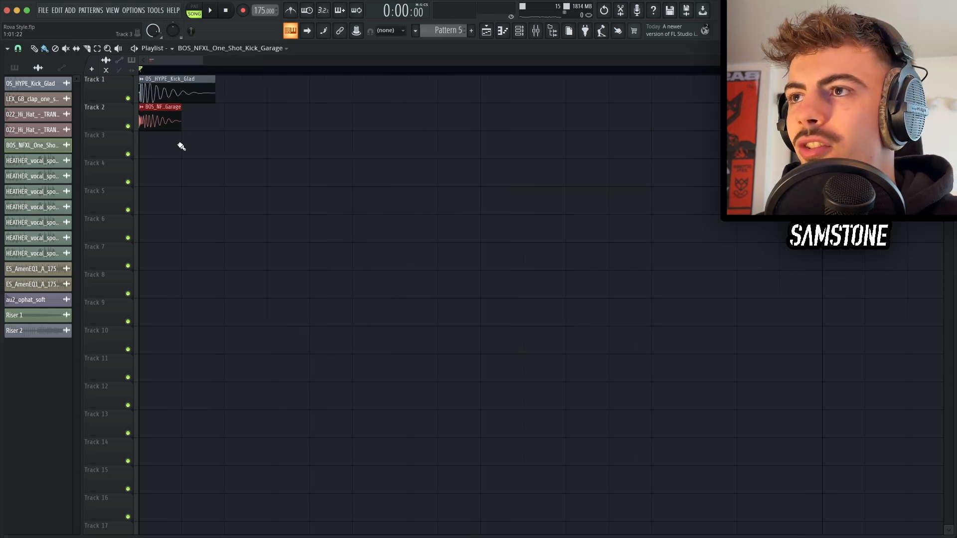
right_click(178, 146)
key("space")
key("space")
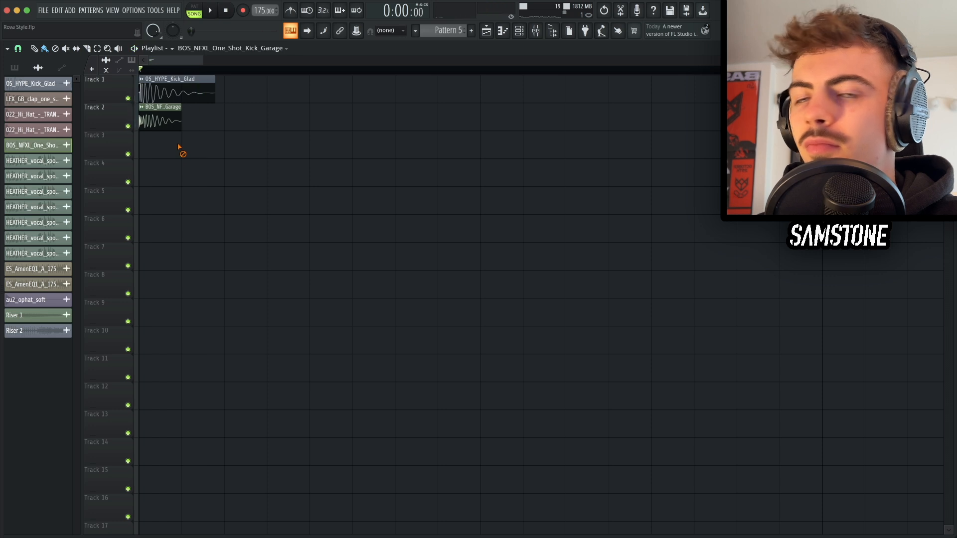
left_click(134, 130)
key("space")
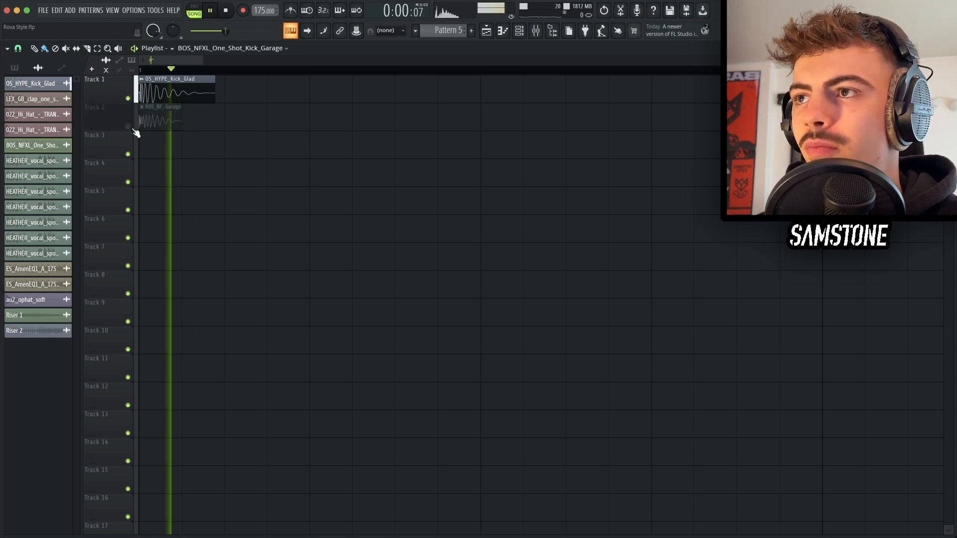
key("space")
left_click(133, 130)
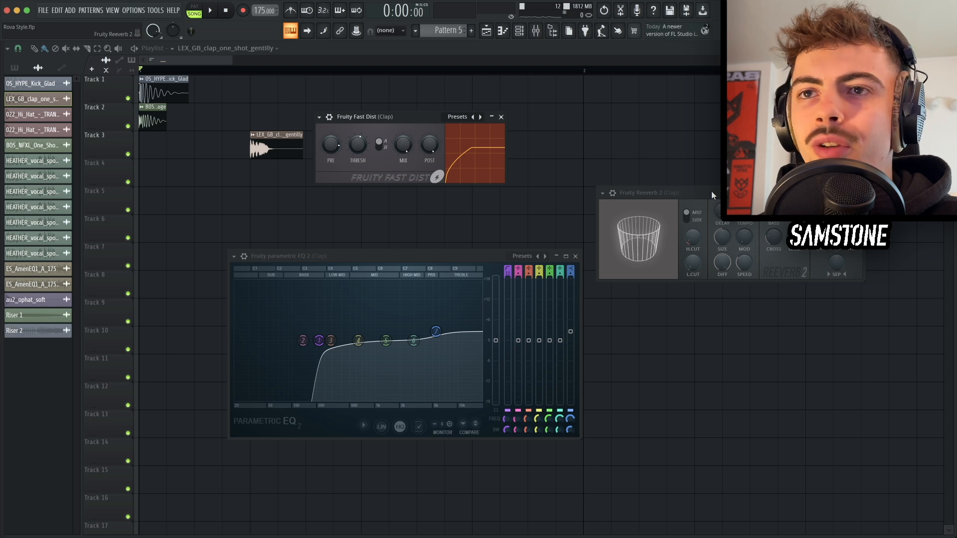
Step: Set the hi-hat clip's fade-out to about 51% and close its settings
key("q")
key("q")
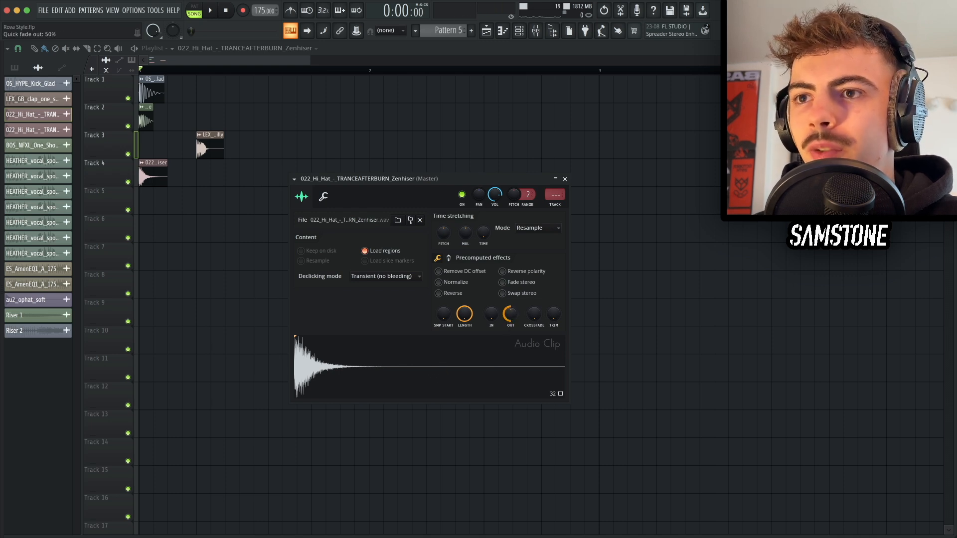
left_click_drag(509, 316, 509, 351)
left_click_drag(509, 317, 510, 282)
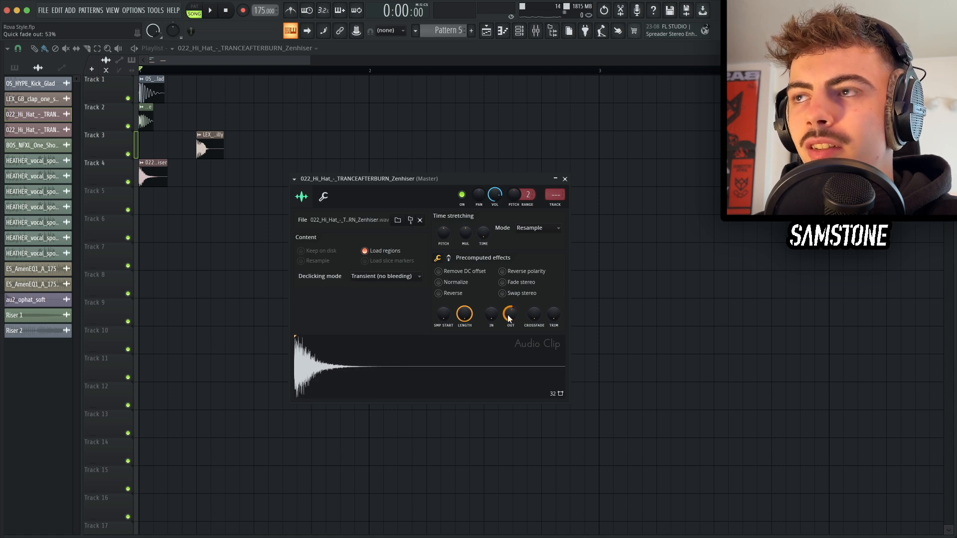
mouse_move(509, 319)
left_mouse_down()
mouse_move(509, 349)
mouse_move(509, 312)
left_mouse_up()
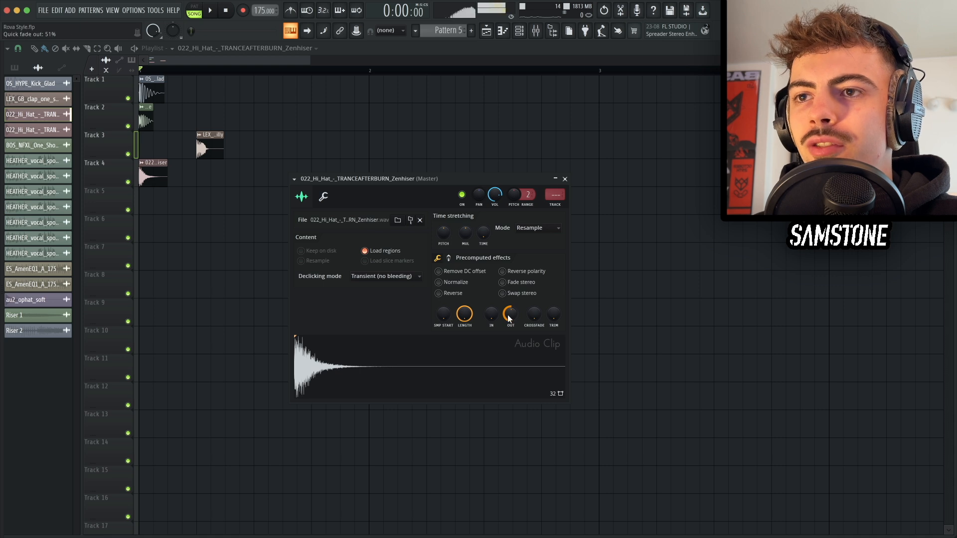
key("Escape")
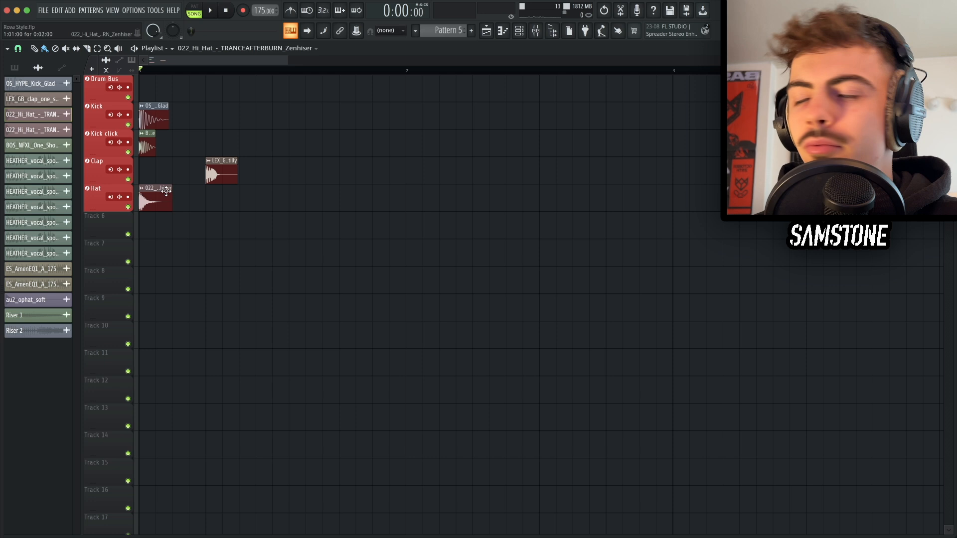
Step: Place hi-hat clips on each beat of the Hat track and add a second clap
left_click(210, 196)
left_click(275, 197)
left_click(339, 195)
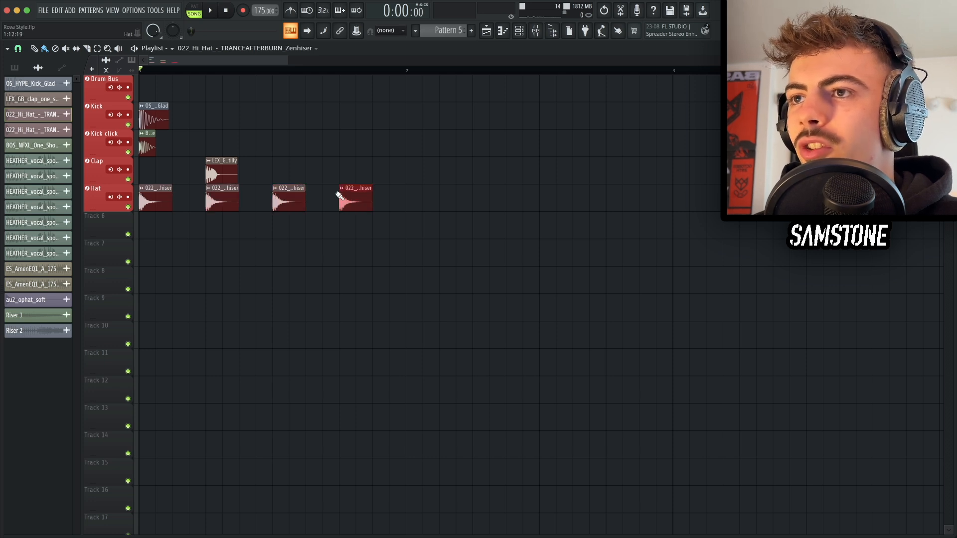
left_click(222, 169)
left_click(334, 172)
Step: Copy the kick and kick click clips to a later beat in the bar
left_click_drag(194, 102, 136, 151)
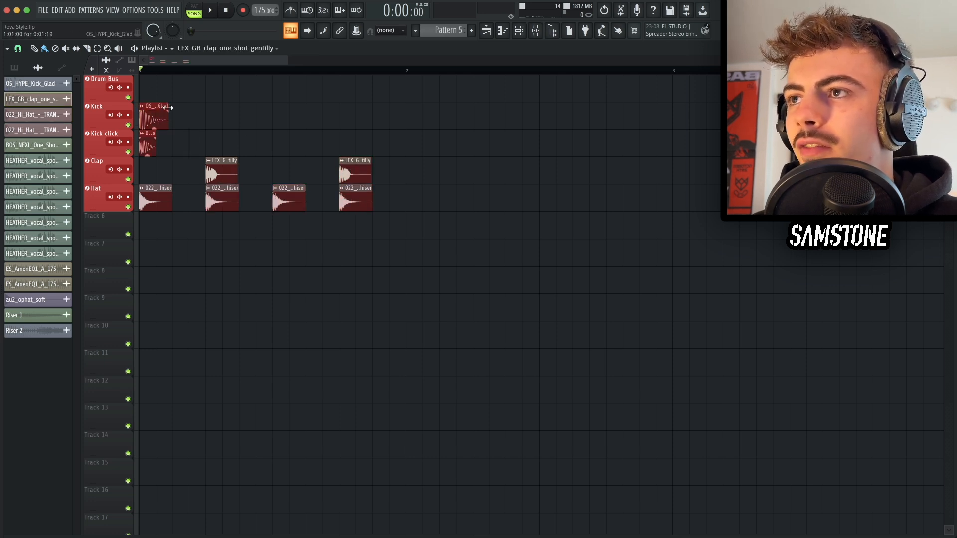
left_click_drag(148, 111, 312, 107, "shift")
right_click(287, 127)
scroll(299, 150, "down", 3)
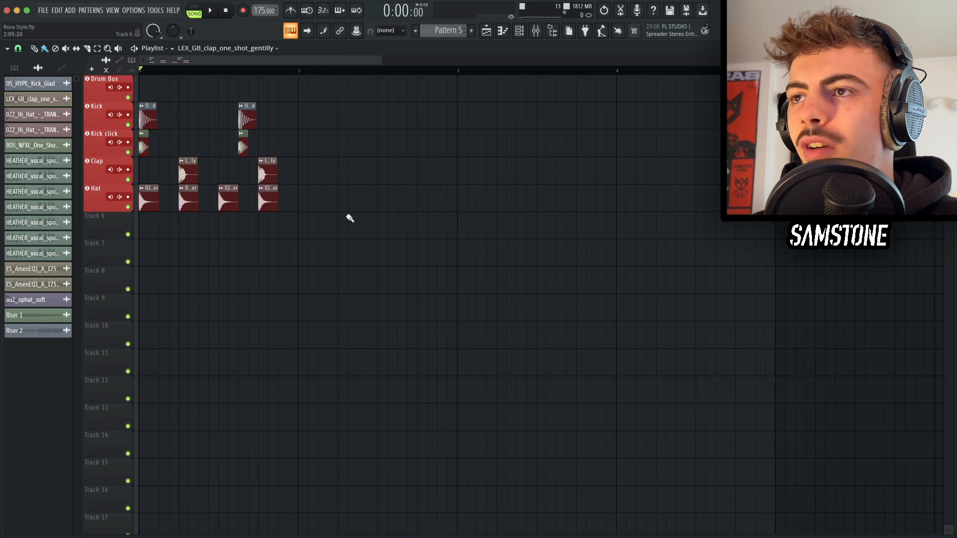
Step: Select all drum clips, duplicate them into the following bar, and save the project
left_click_drag(345, 238, 83, 84, "ctrl")
left_click_drag(152, 189, 311, 197, "shift")
key("ctrl+s")
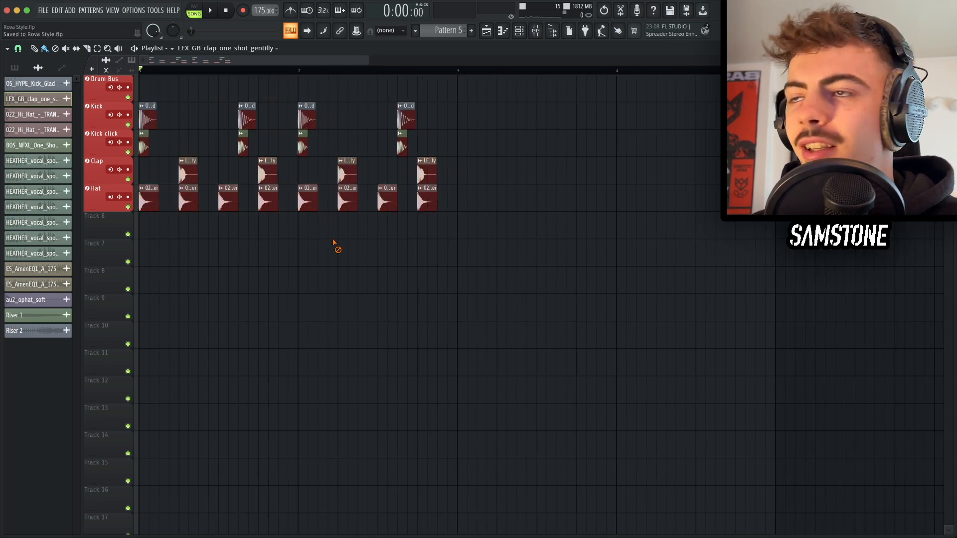
Step: Play the drum loop and inspect the StandardCLIP plugin on the Drum Bus mixer track
key("space")
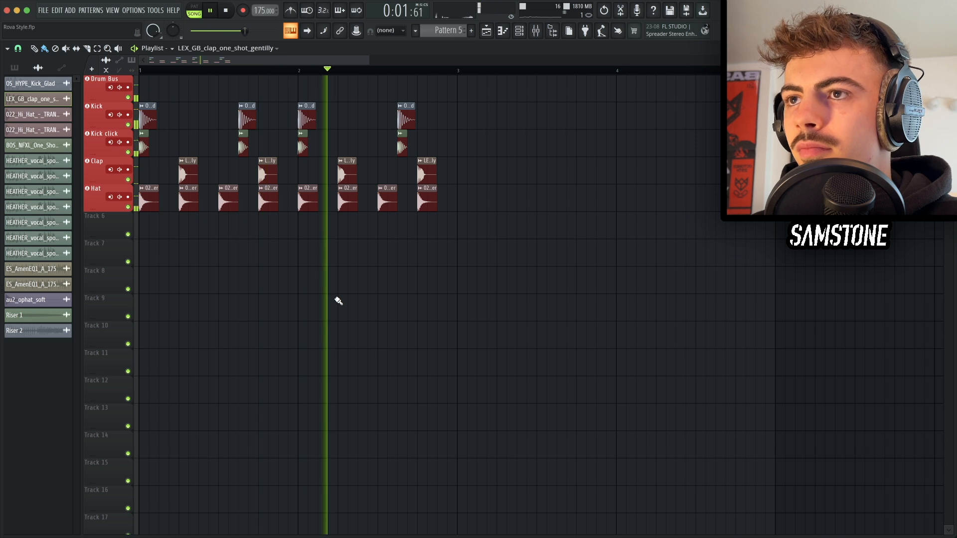
key("space")
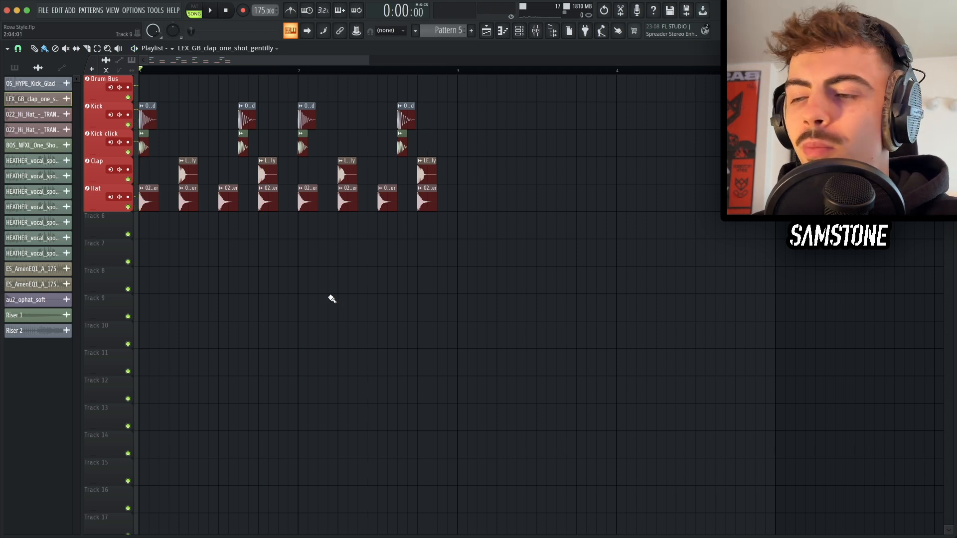
key("F9")
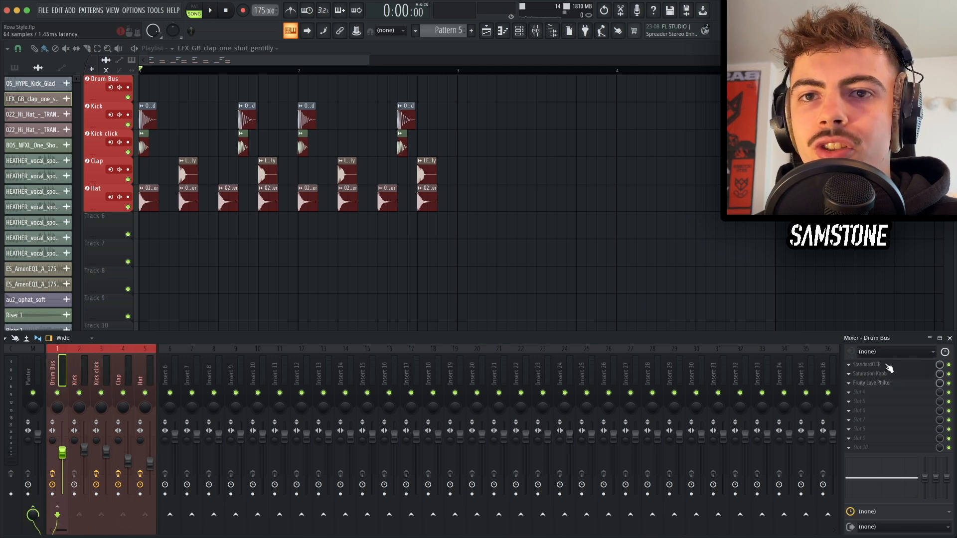
left_click(888, 368)
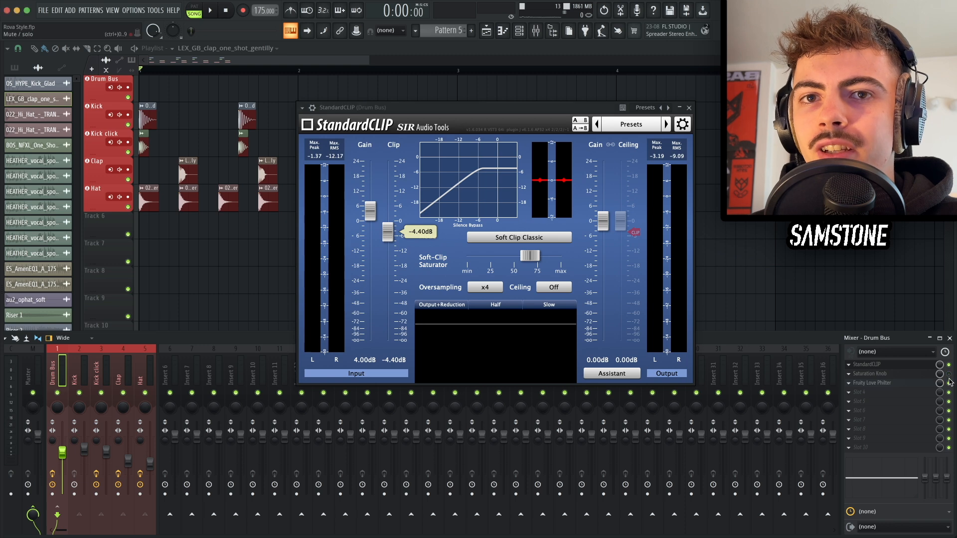
left_click(533, 112)
key("space")
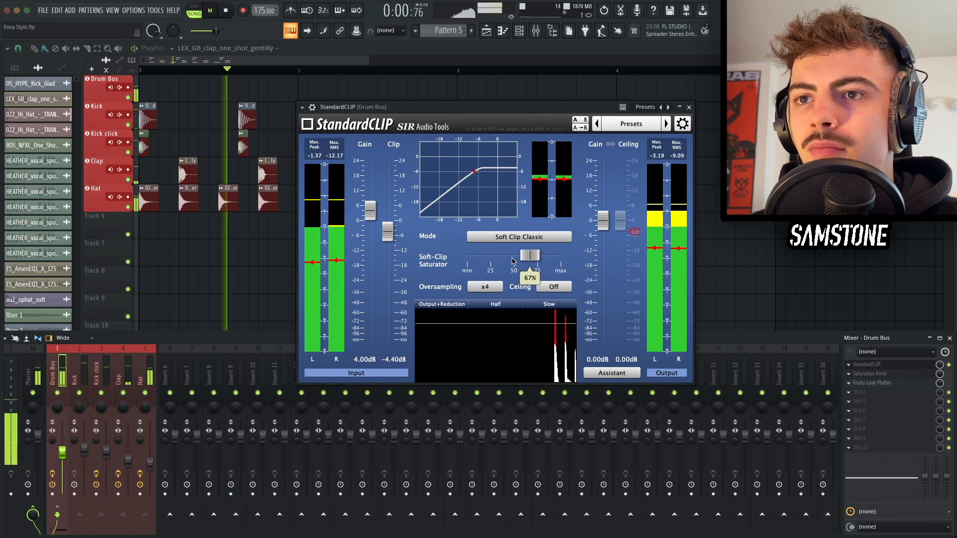
left_click(897, 365)
key("space")
Step: Inspect the Saturation Knob and StandardCLIP plugins on the Drum Bus while playing the loop
left_click(892, 374)
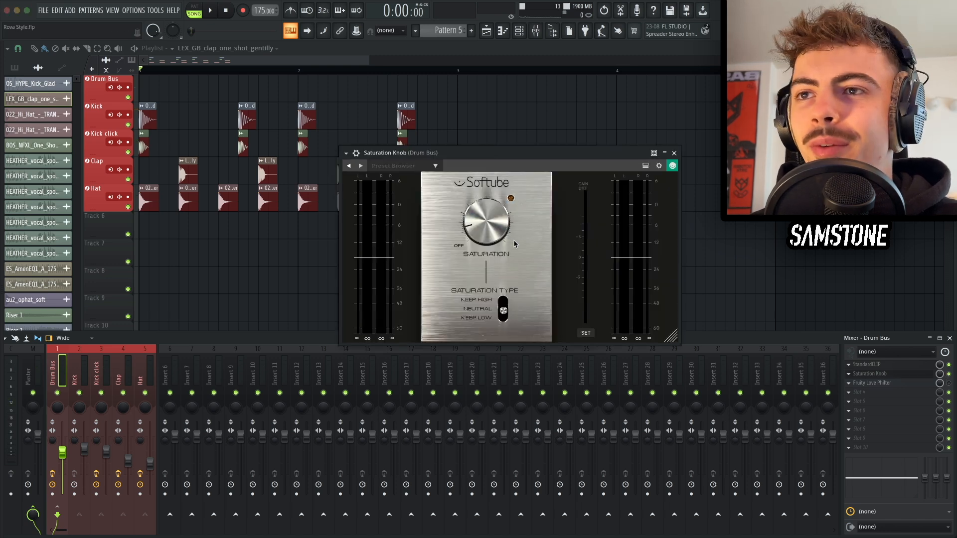
key("space")
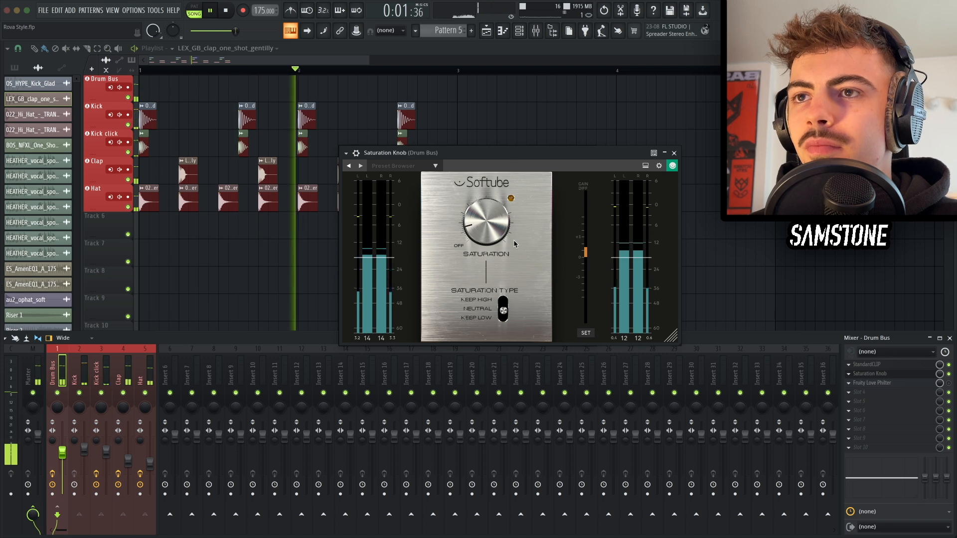
key("space")
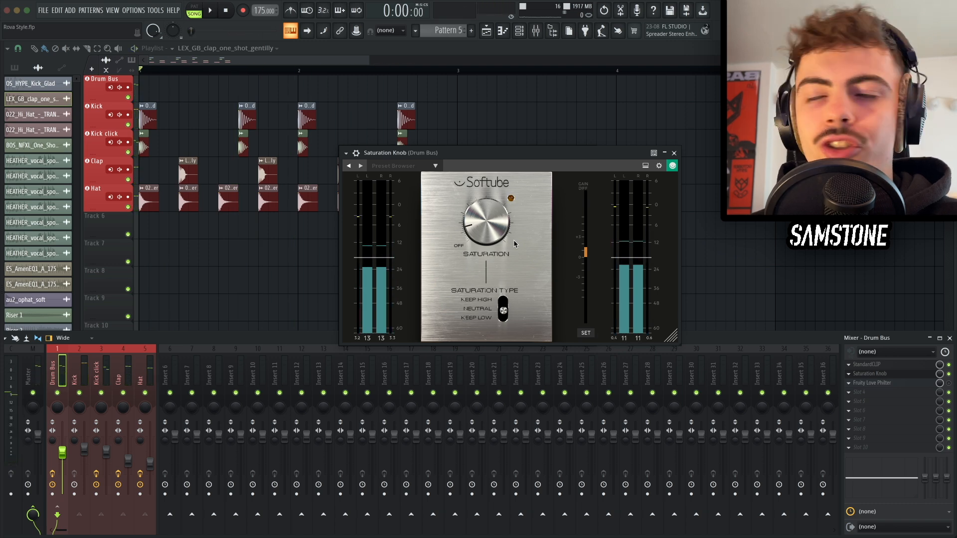
left_click(891, 366)
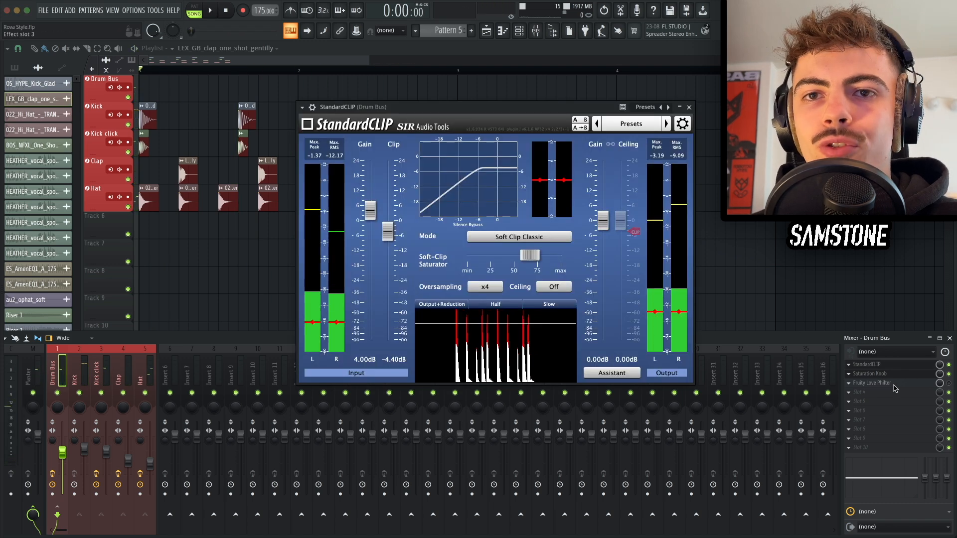
left_click(891, 367)
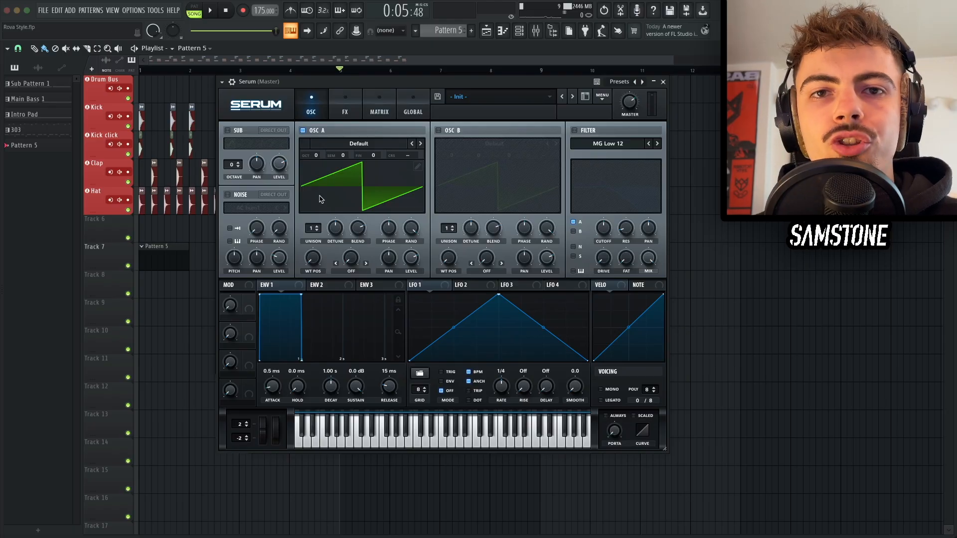
Step: Load the Analog_BD_Sin wavetable into Serum's OSC A and set its octave to -2
left_click(354, 142)
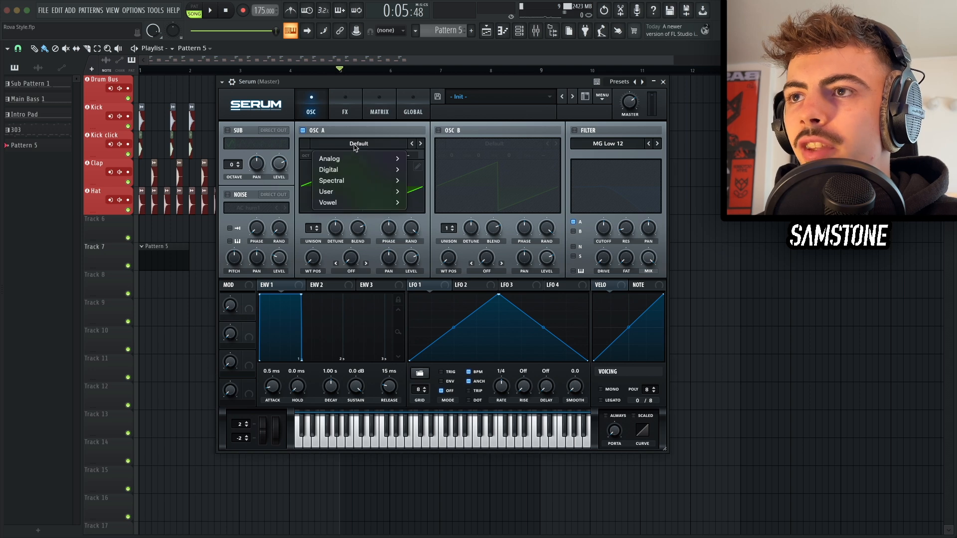
mouse_move(374, 157)
left_click(426, 100)
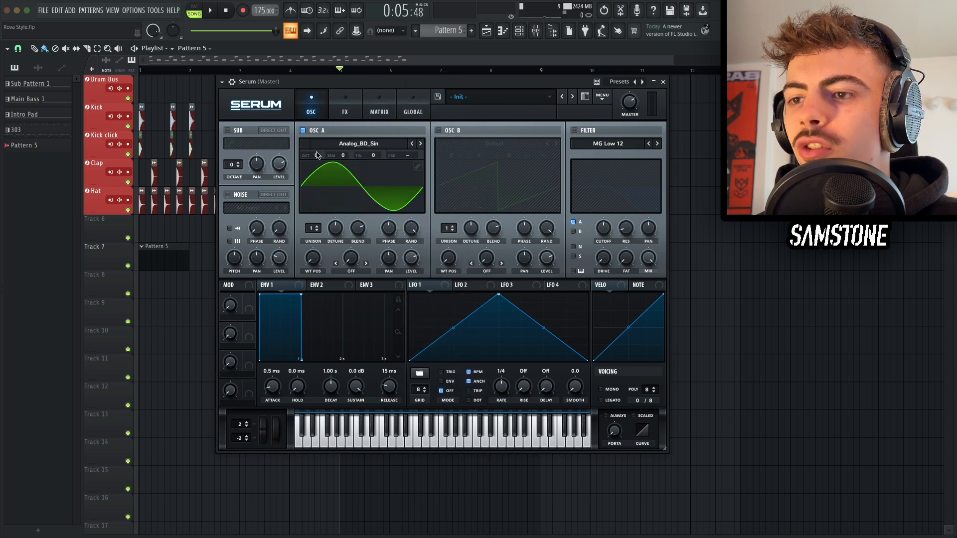
type("-2")
key("Return")
Step: Reshape LFO 1 into a fast decaying ramp and switch it to envelope mode
key("x")
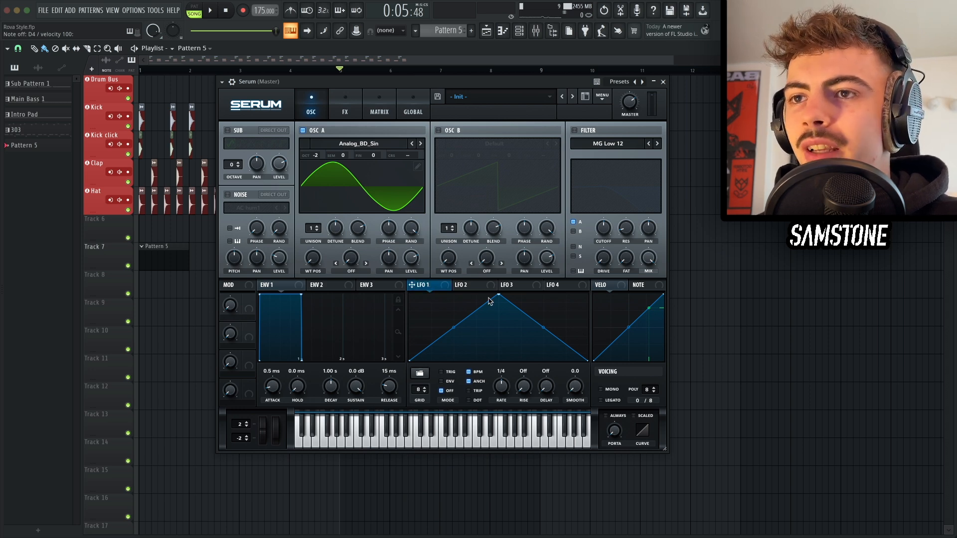
left_click_drag(499, 295, 417, 295)
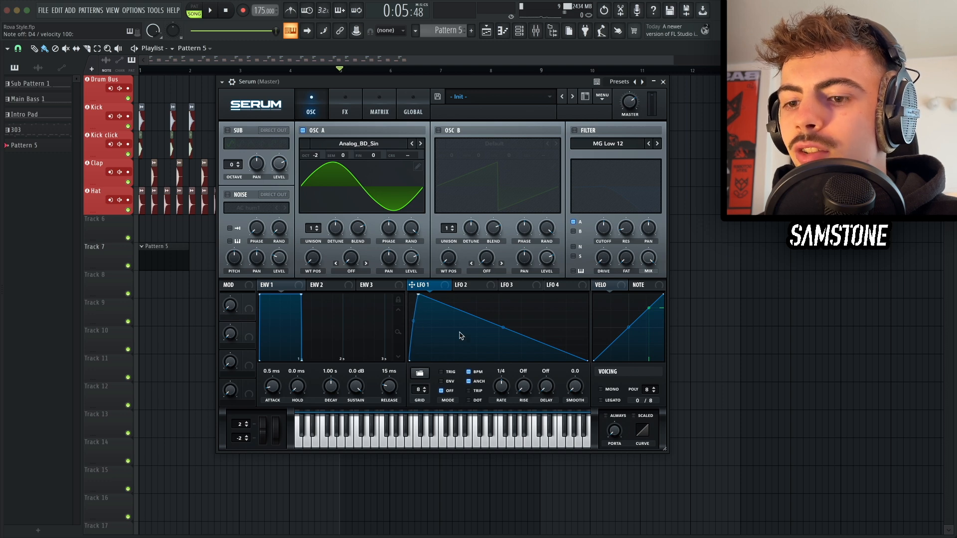
double_click(482, 354)
left_click_drag(482, 353, 478, 362)
left_click(449, 382)
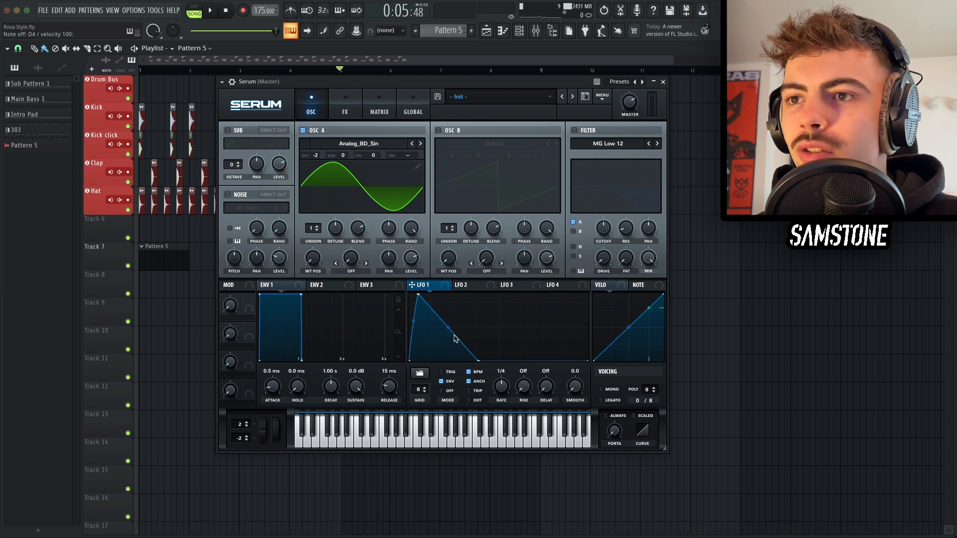
Step: Assign LFO 1 to modulate OSC A's coarse pitch and set that modulation routing to bipolar in the matrix
left_click_drag(448, 328, 448, 337)
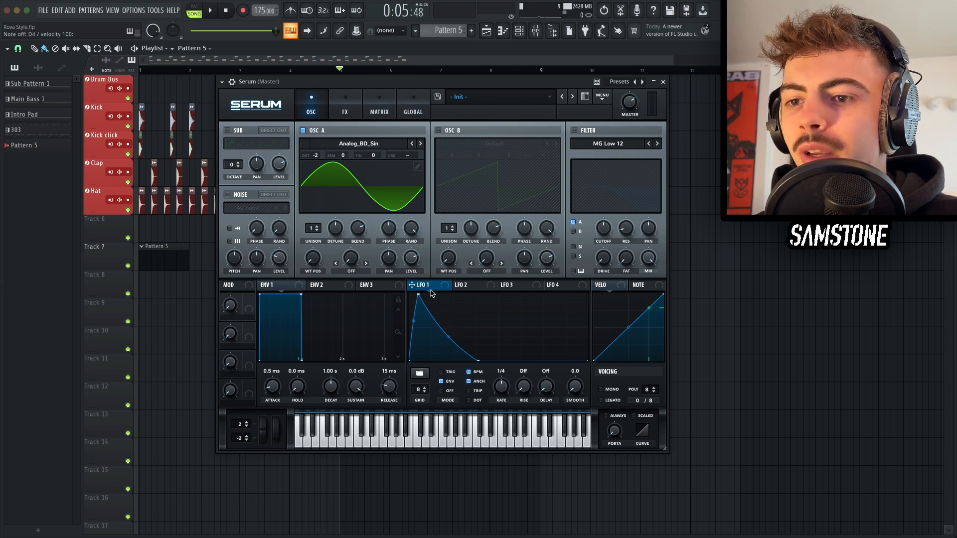
left_click_drag(431, 293, 412, 159)
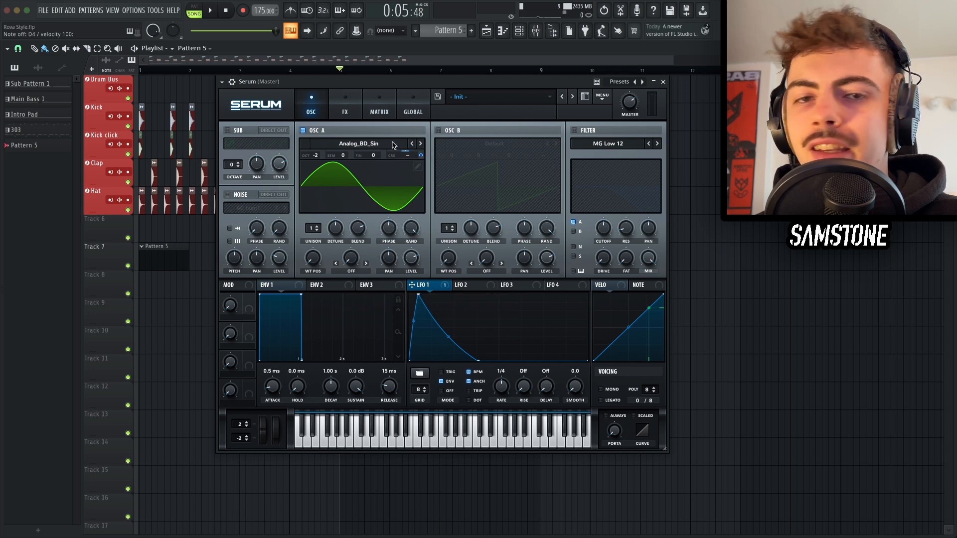
left_click(380, 110)
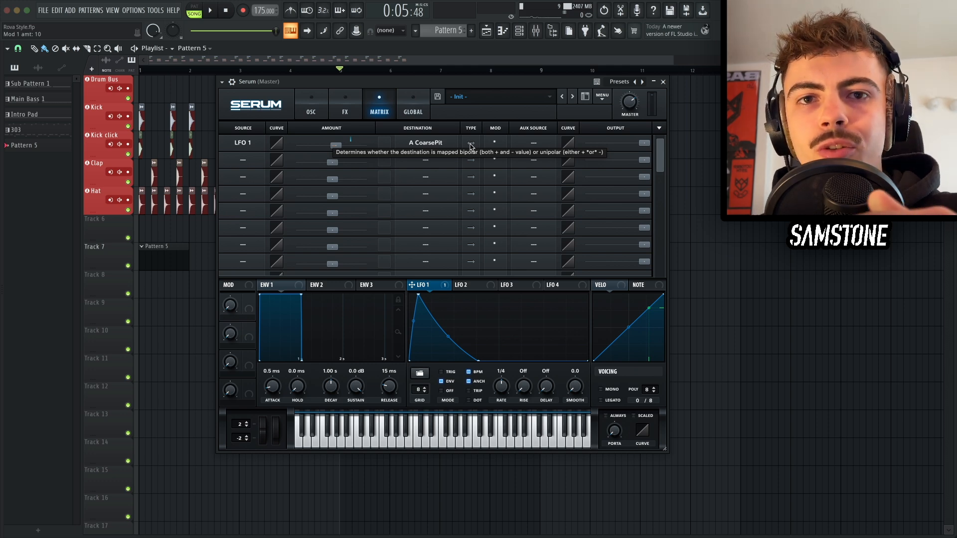
left_click(471, 144)
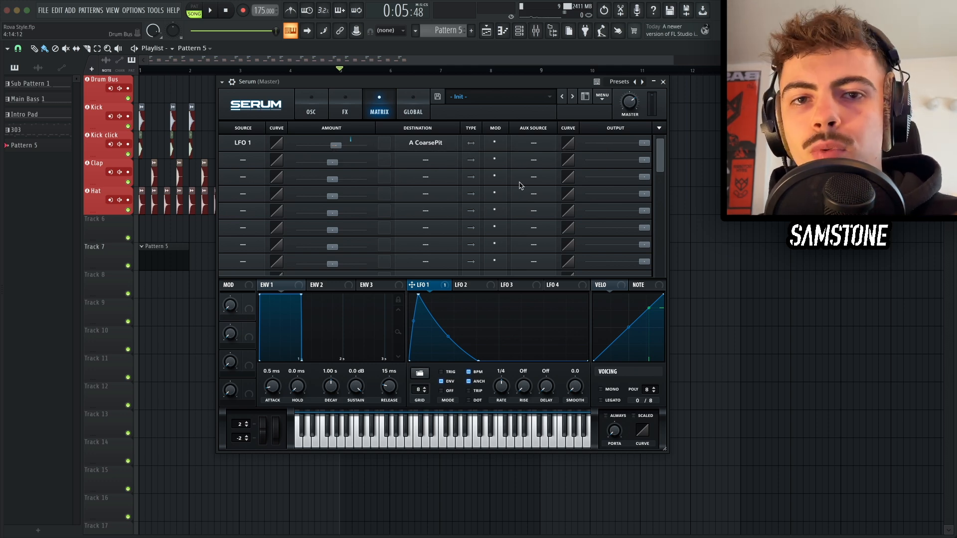
Step: Check the LFO 1 assignment on OSC A's coarse pitch and audition the bass by playing a few notes
left_click(318, 115)
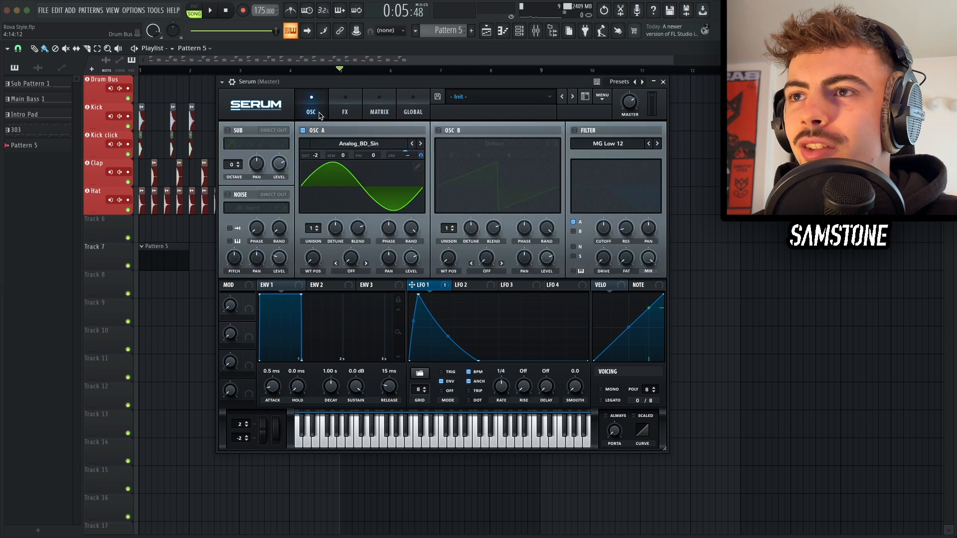
mouse_move(406, 156)
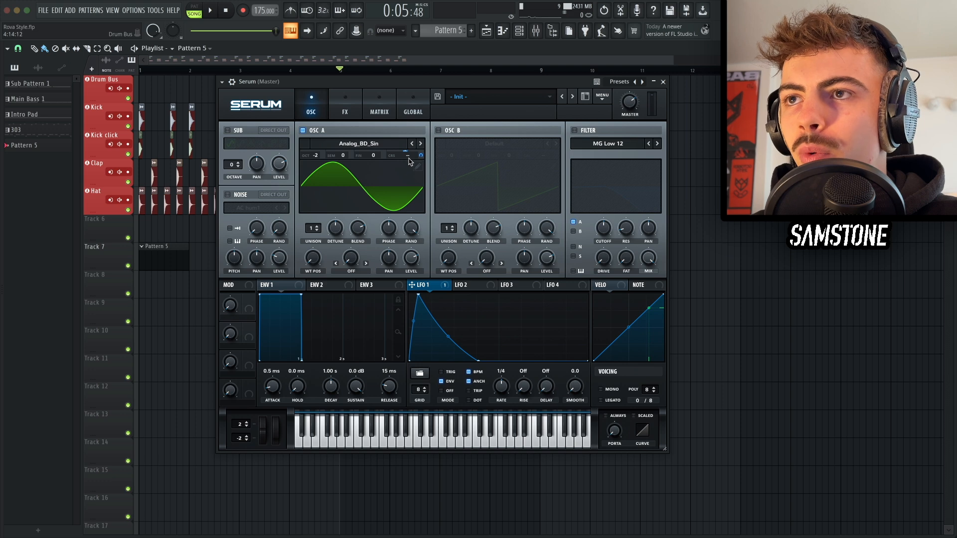
left_click(382, 117)
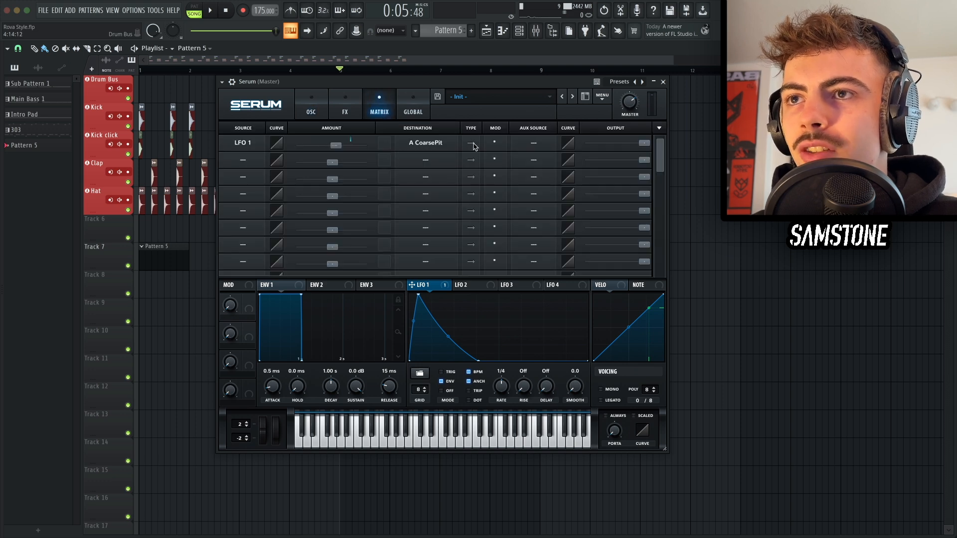
left_click(312, 106)
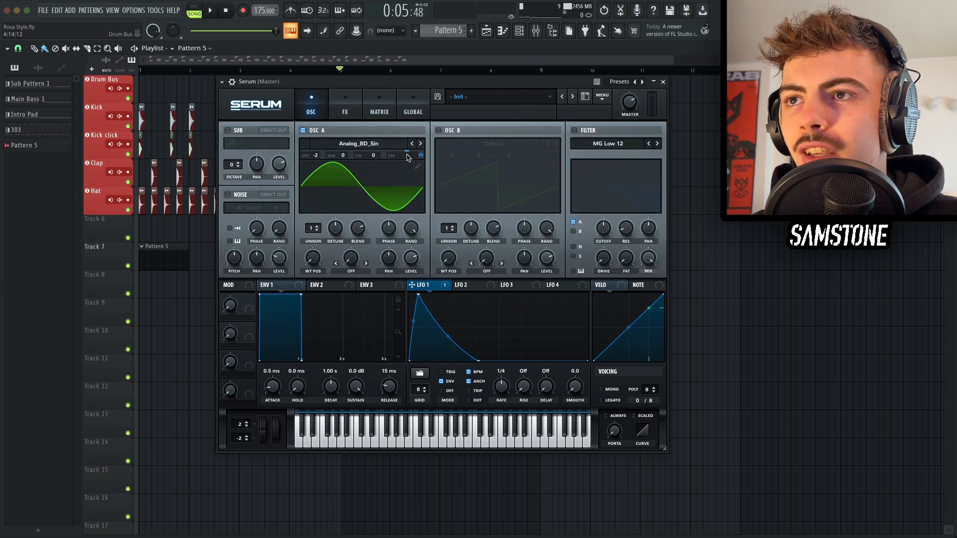
mouse_move(407, 156)
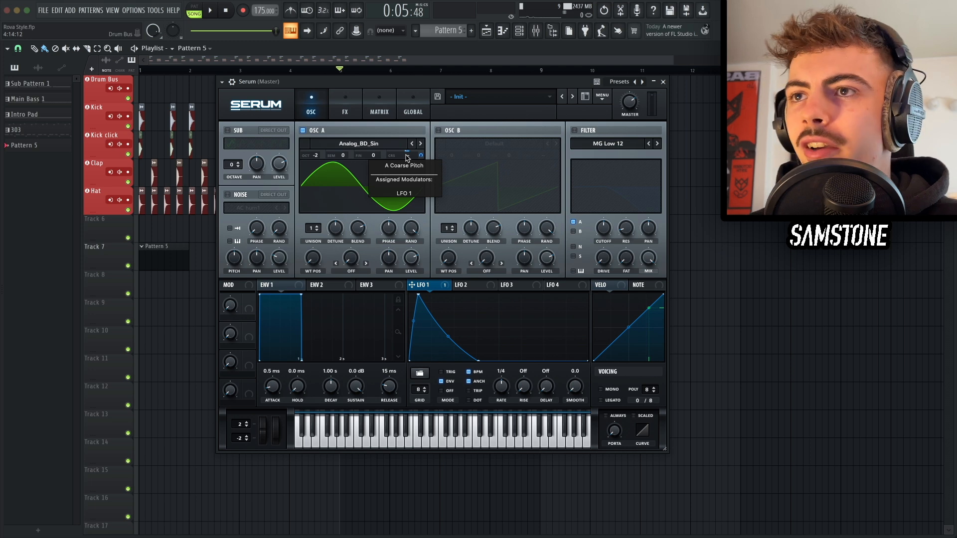
key("c")
key("c")
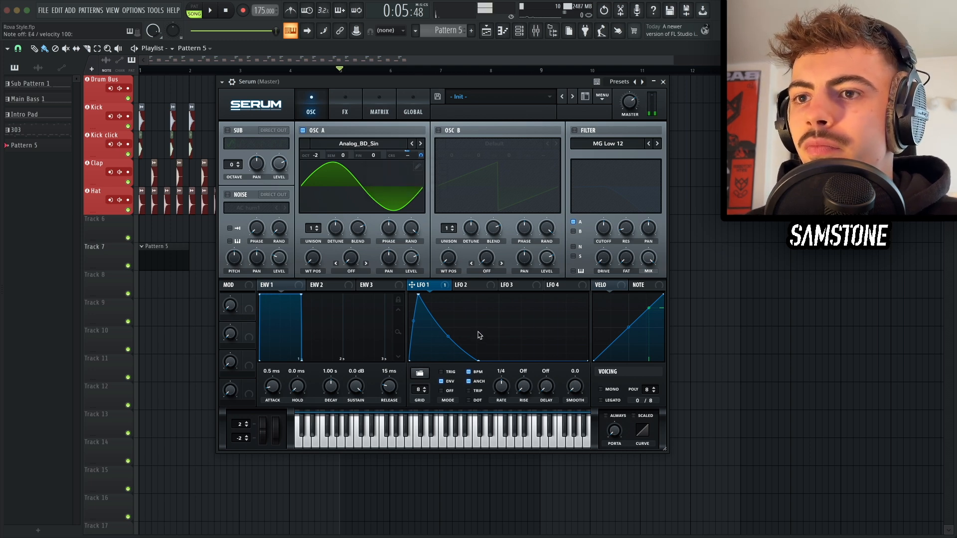
key("d")
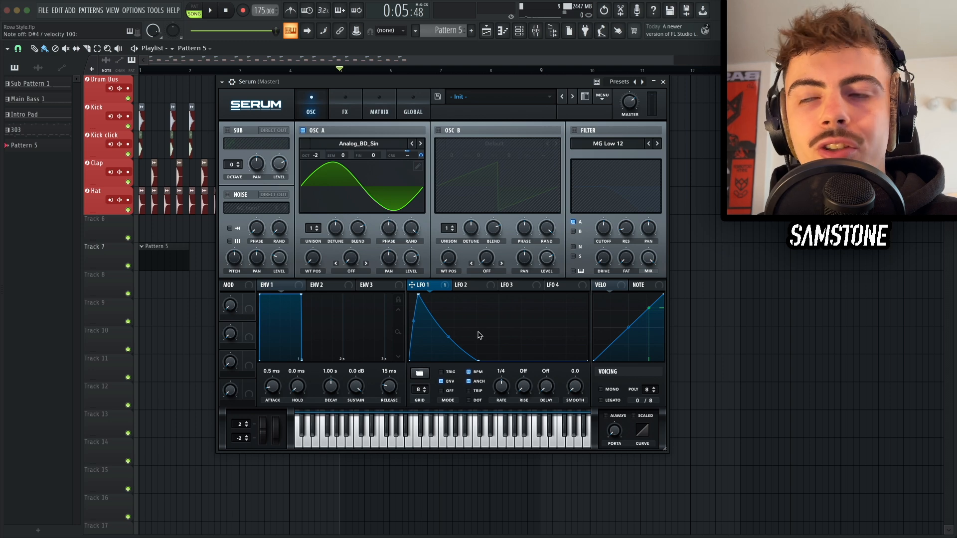
Step: Enable Serum's Distortion effect, switch its mode to Diode 2 and raise the drive
left_click(345, 105)
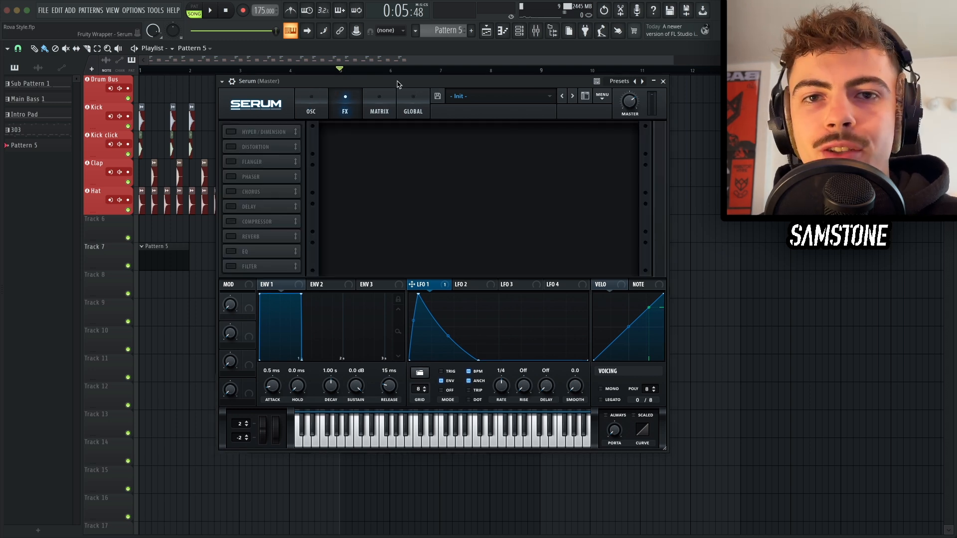
left_click(231, 147)
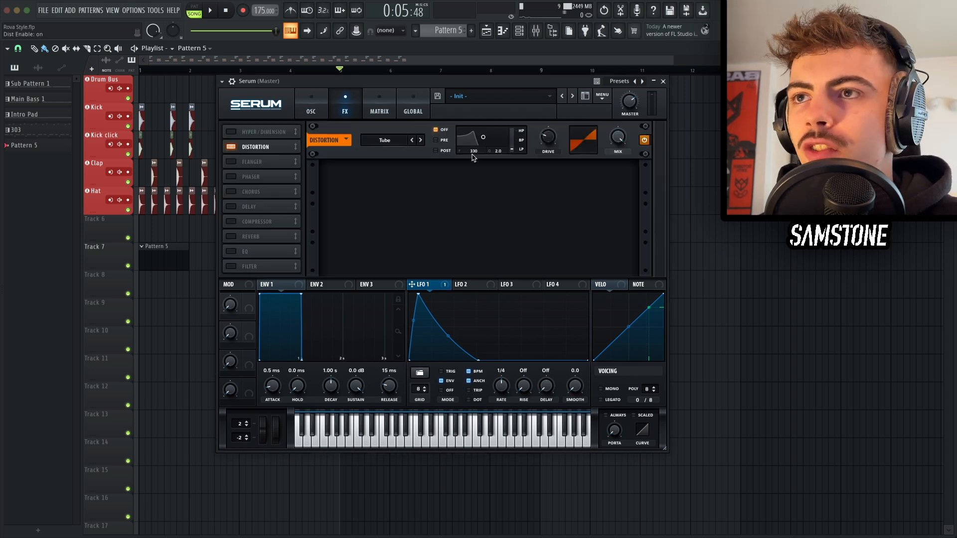
left_click(384, 140)
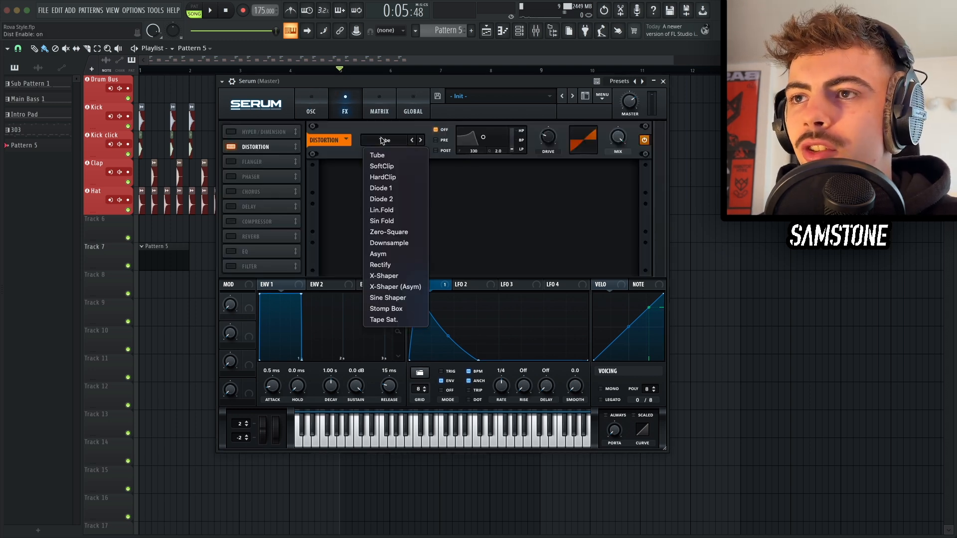
left_click(391, 198)
mouse_move(547, 132)
left_click_drag(547, 132, 542, 71)
key("d")
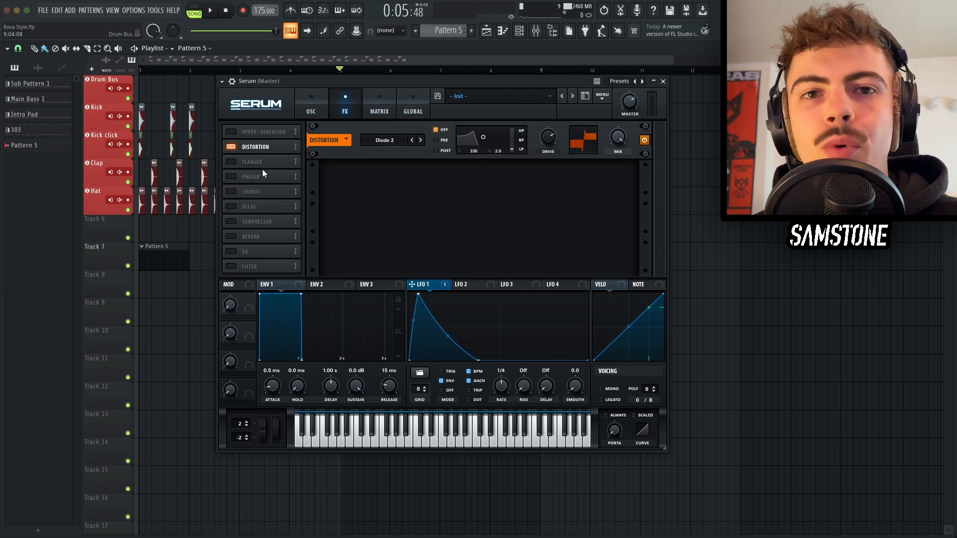
Step: Enable the Filter effect, place it directly after Distortion at the top of the FX chain, and nudge its cutoff
left_click_drag(264, 147, 261, 126)
left_click(241, 266)
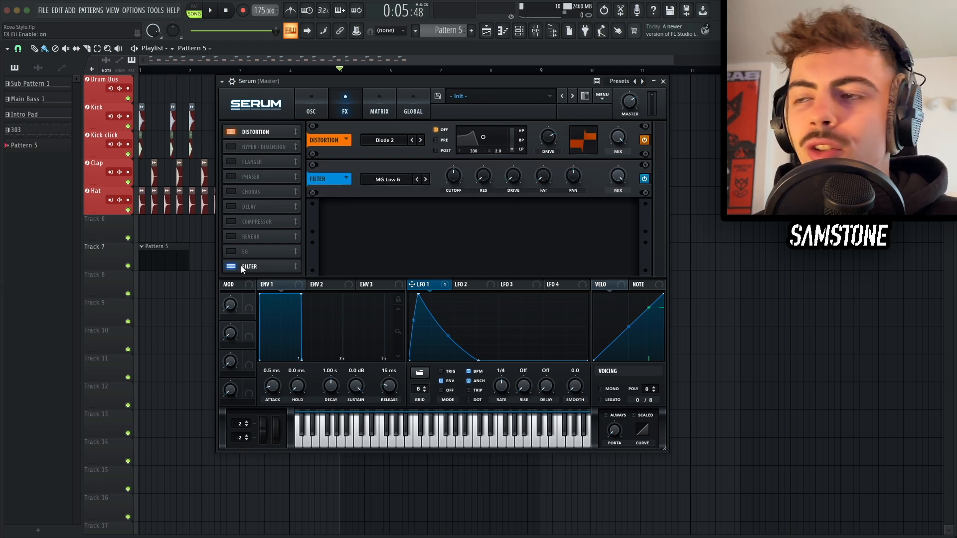
left_click_drag(258, 265, 249, 139)
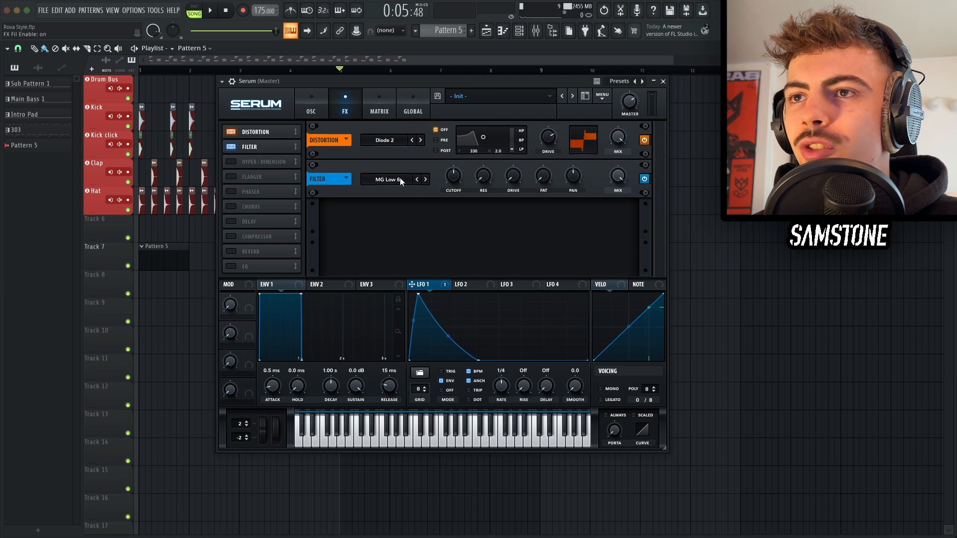
mouse_move(454, 178)
left_mouse_down()
mouse_move(454, 168)
mouse_move(455, 180)
left_mouse_up()
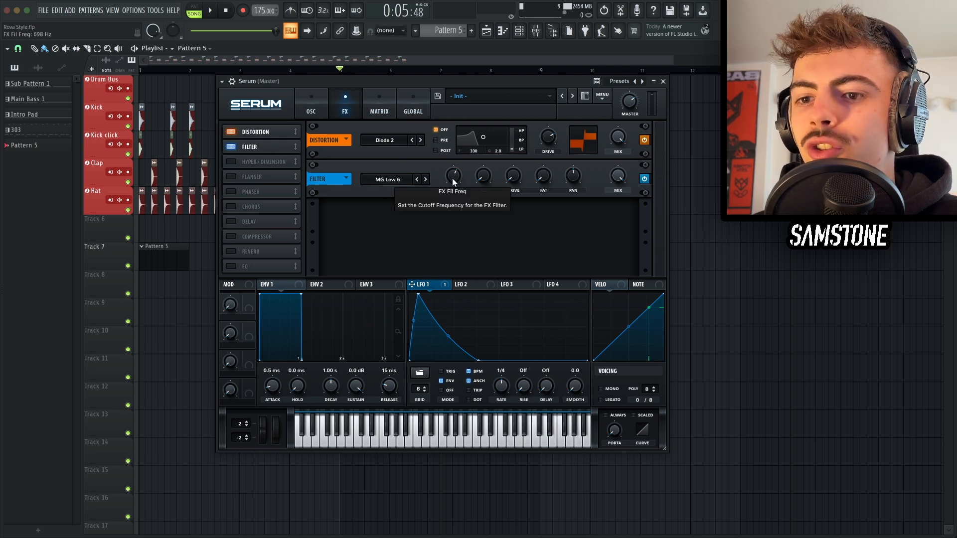
key("x")
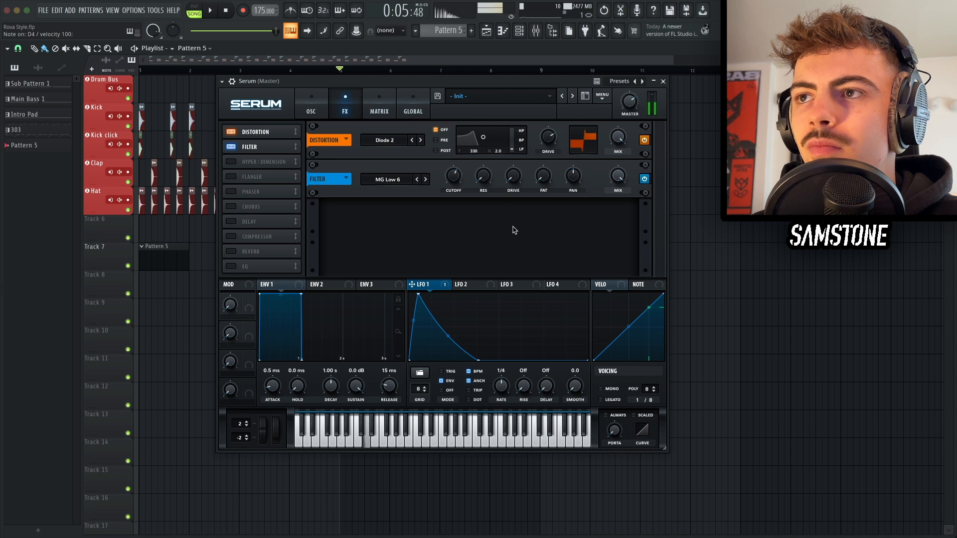
Step: Enable the Compressor effect in Serum and audition the bass with it
left_click(260, 237)
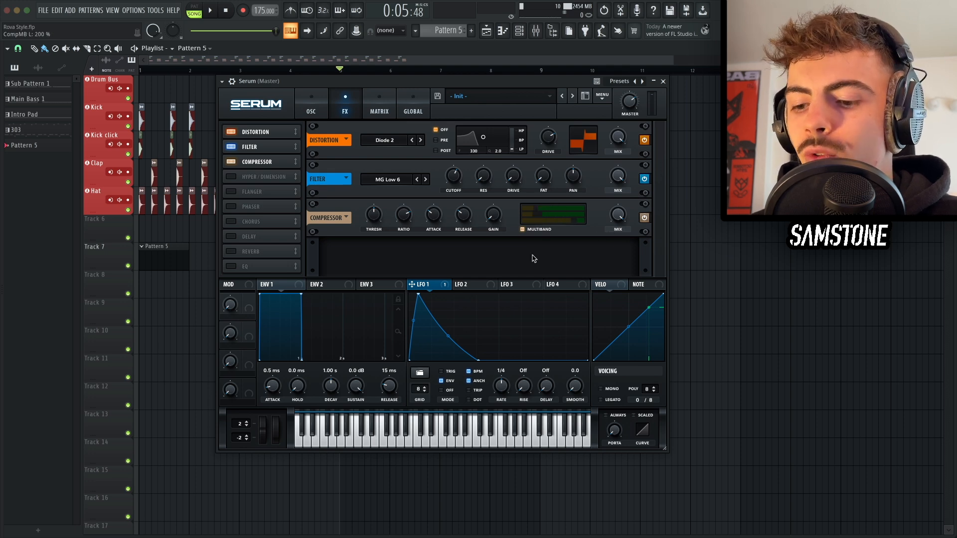
key("d")
key("x")
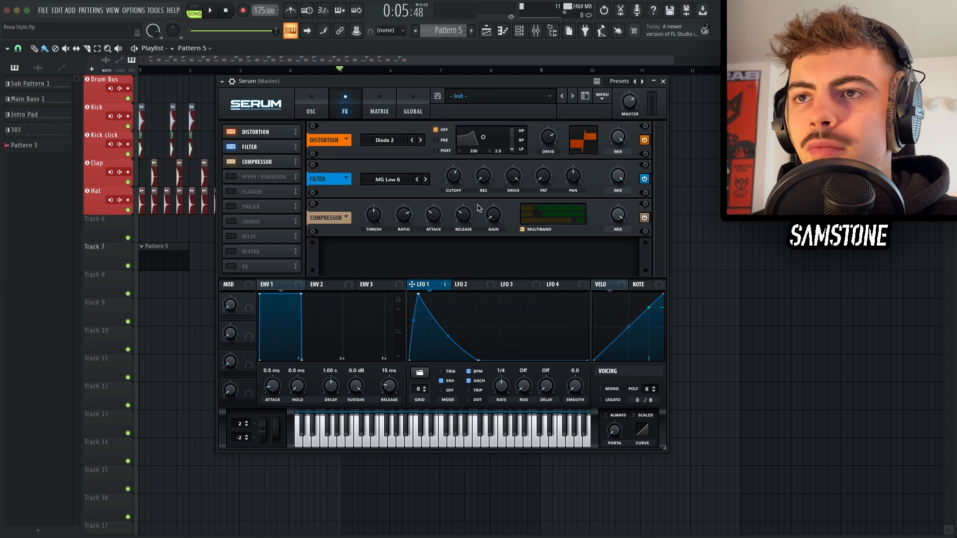
key("x")
key("x")
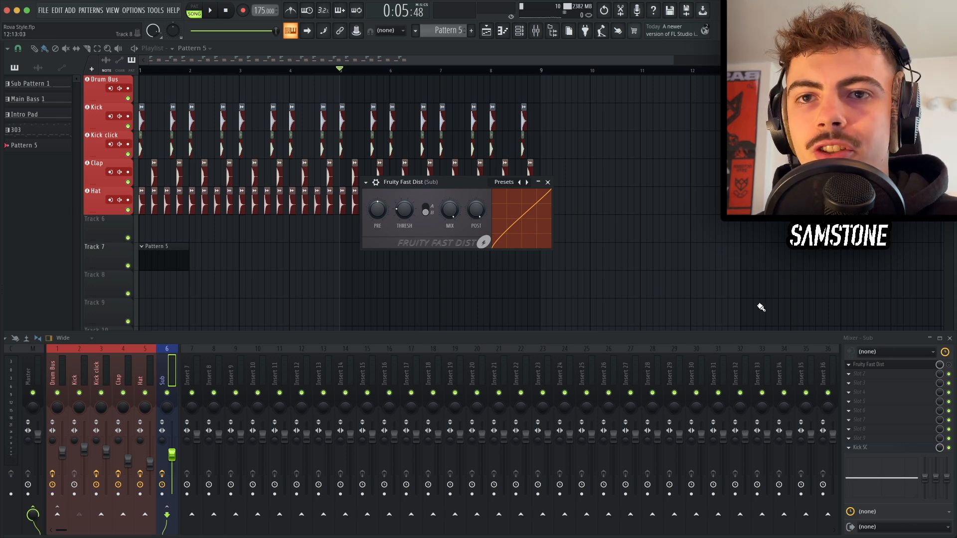
Step: Audition the Sub mixer track with its Fruity Fast Dist slot toggled off and on
left_click(948, 365)
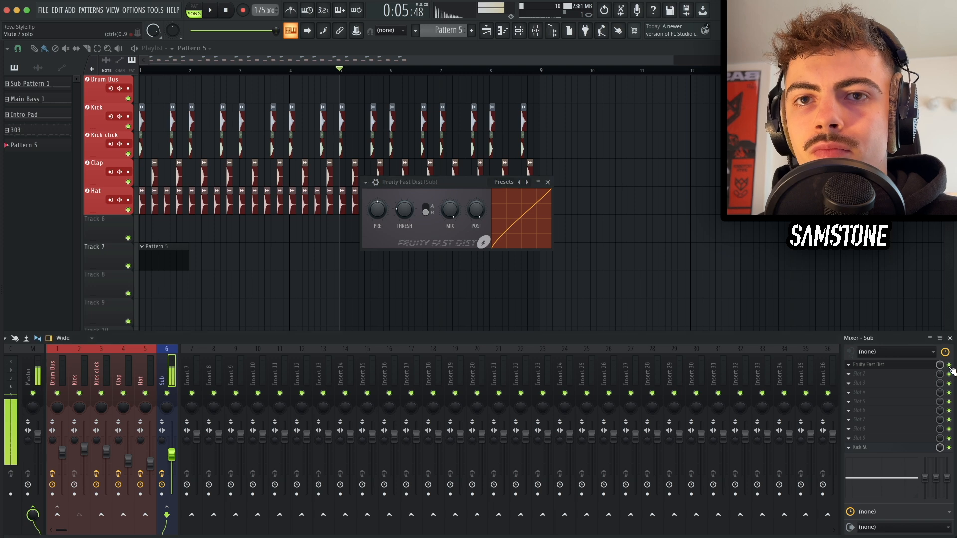
key("d")
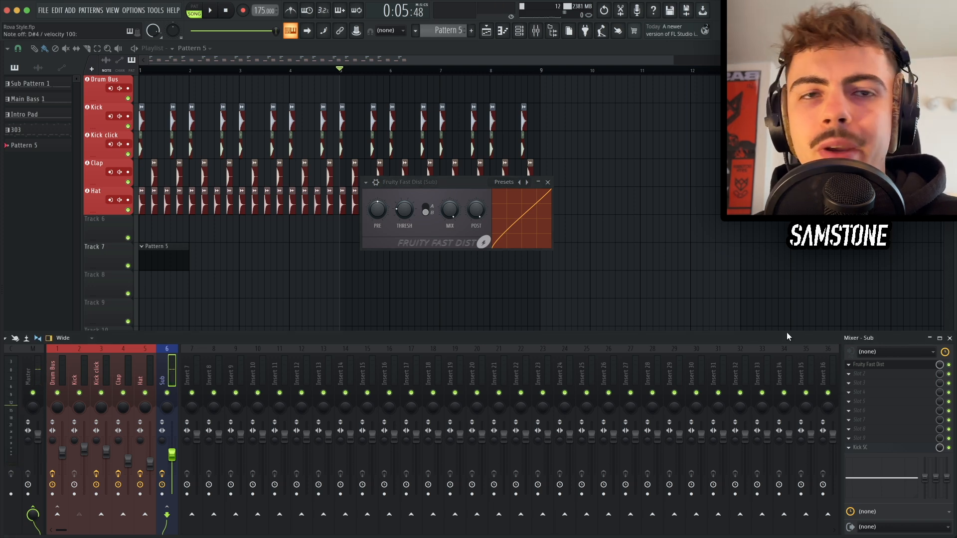
left_click(886, 365)
Step: Sidechain the Kick track to the Sub track and set the Kick SC limiter's sidechain input to 1
left_click(875, 448)
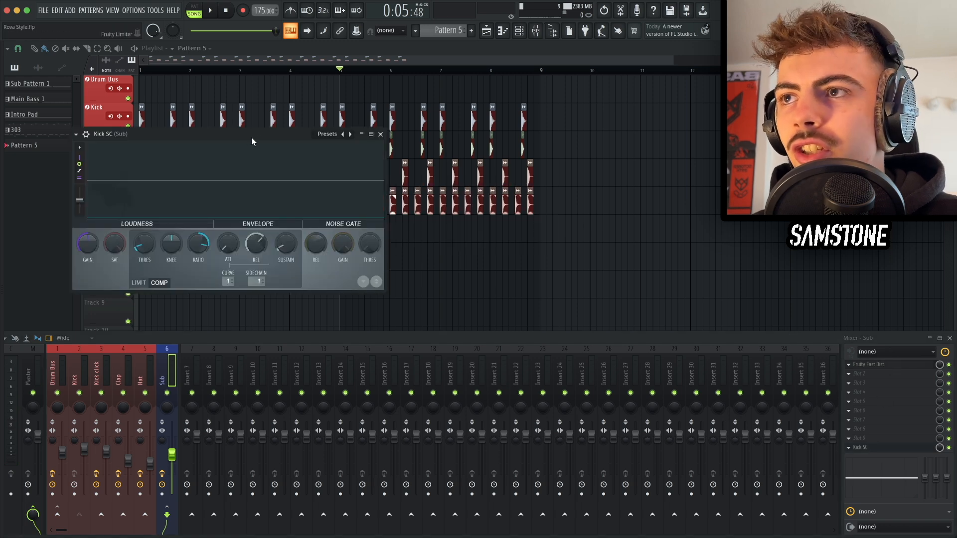
left_click_drag(251, 136, 519, 180)
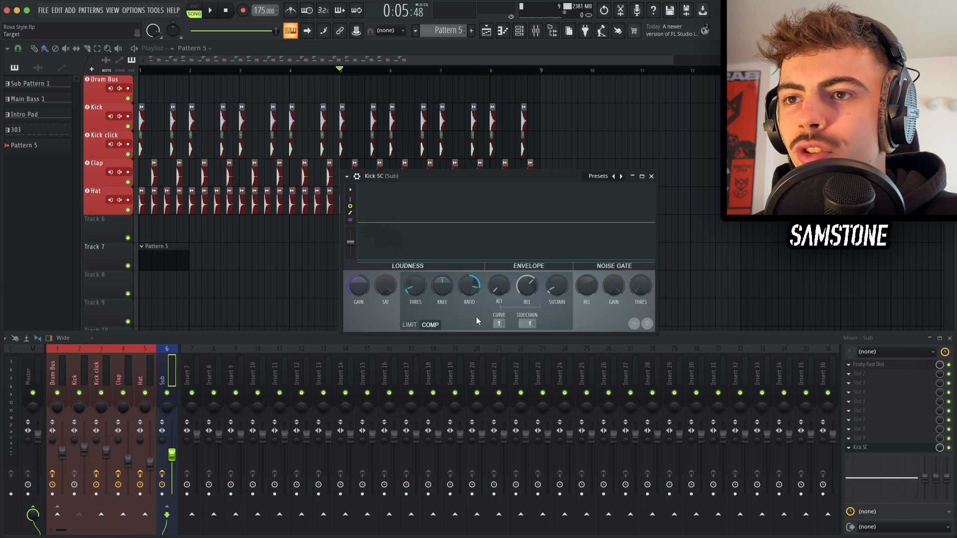
left_click(84, 369)
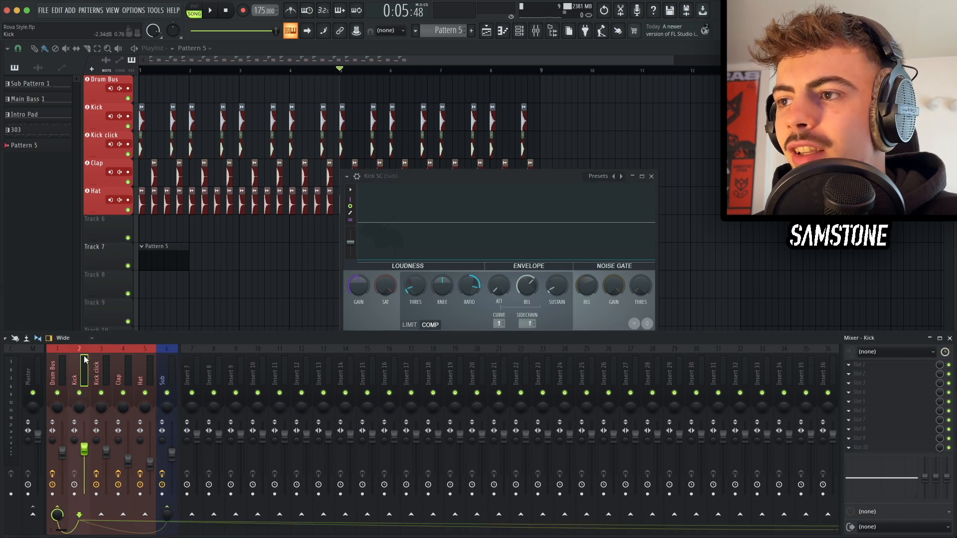
left_click(165, 508)
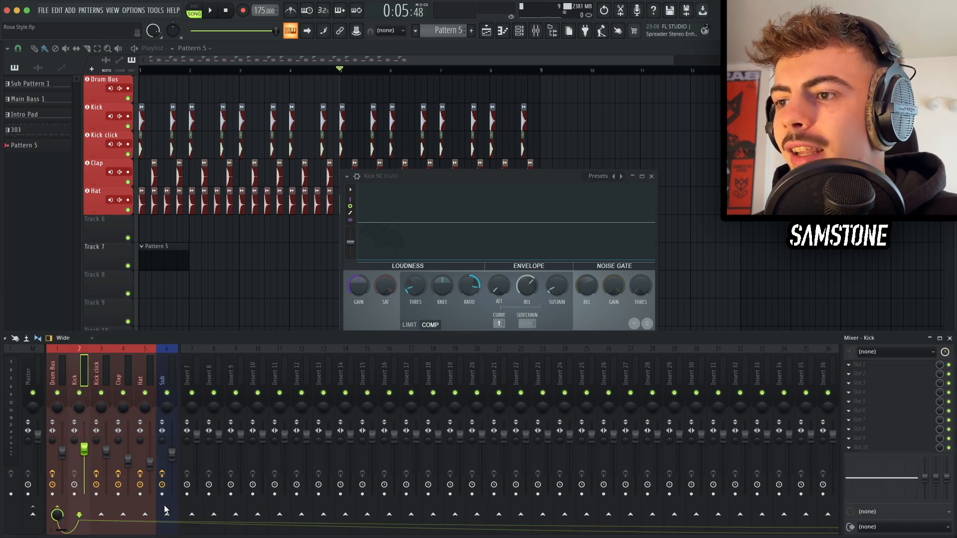
left_click(165, 517)
mouse_move(165, 515)
left_mouse_down()
mouse_move(165, 496)
mouse_move(165, 516)
left_mouse_up()
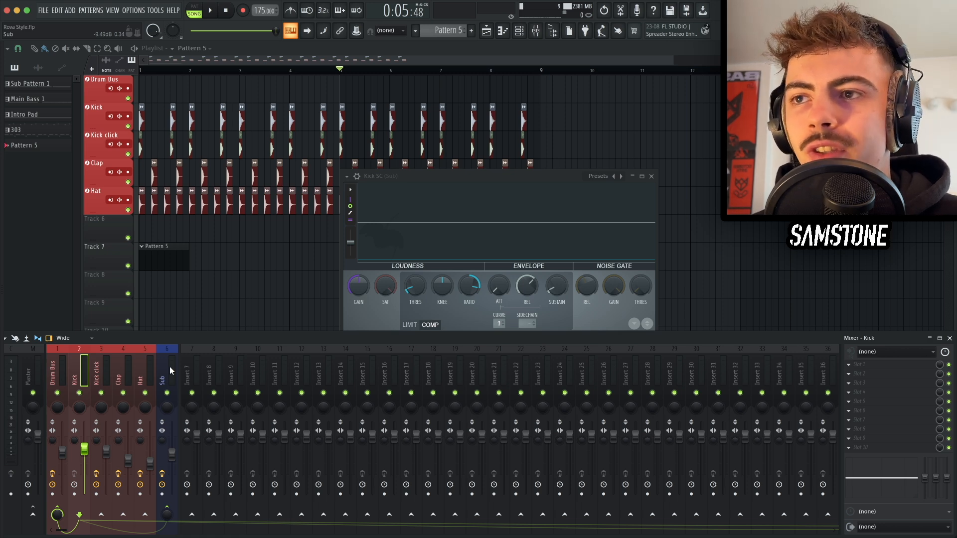
left_click(527, 324)
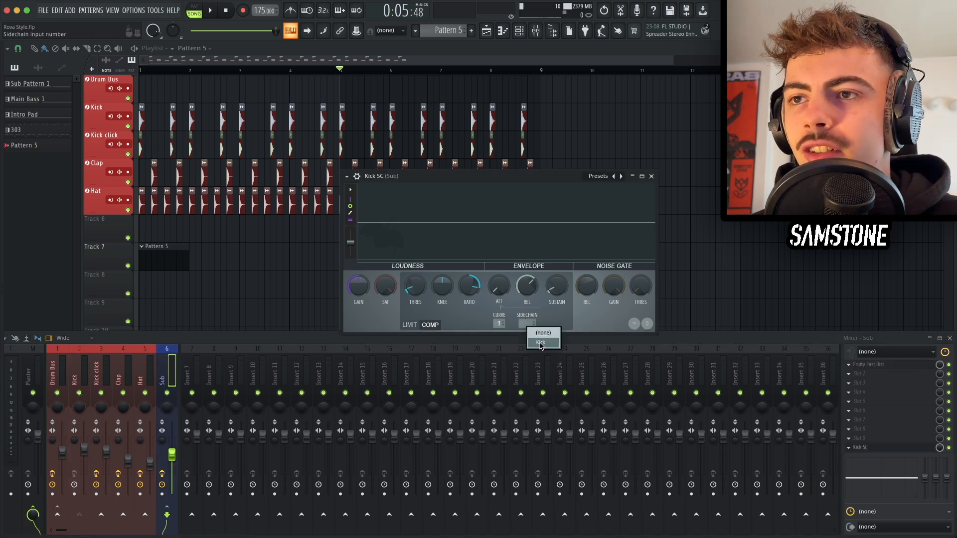
left_click(541, 343)
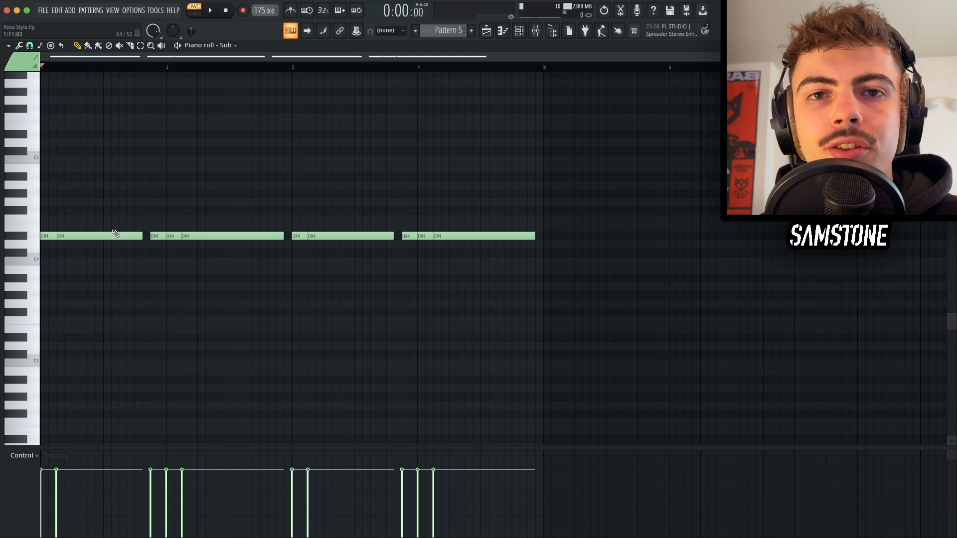
Step: Play back the Sub bass pattern in the piano roll to hear the sidechained sound
scroll(49, 234, "up", 3)
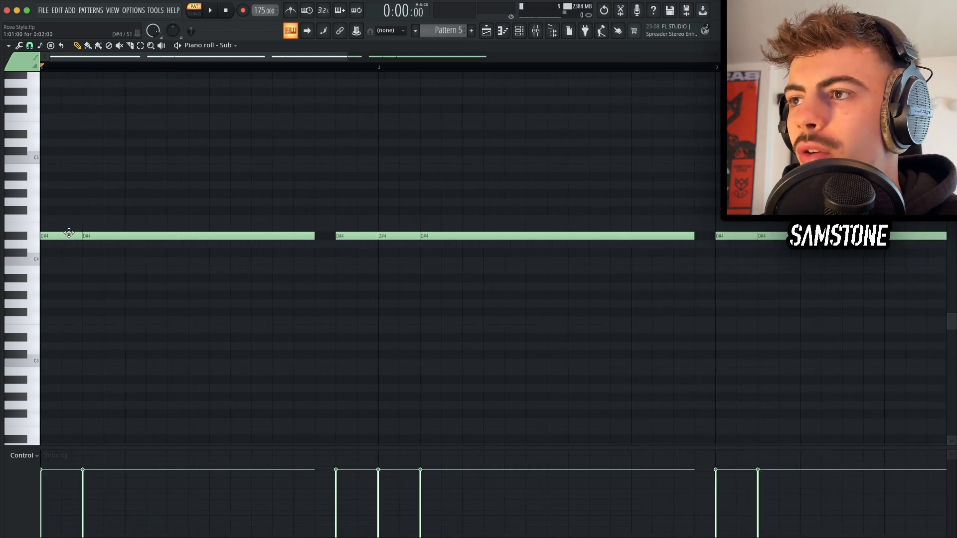
scroll(100, 233, "down", 1)
scroll(100, 233, "down", 2)
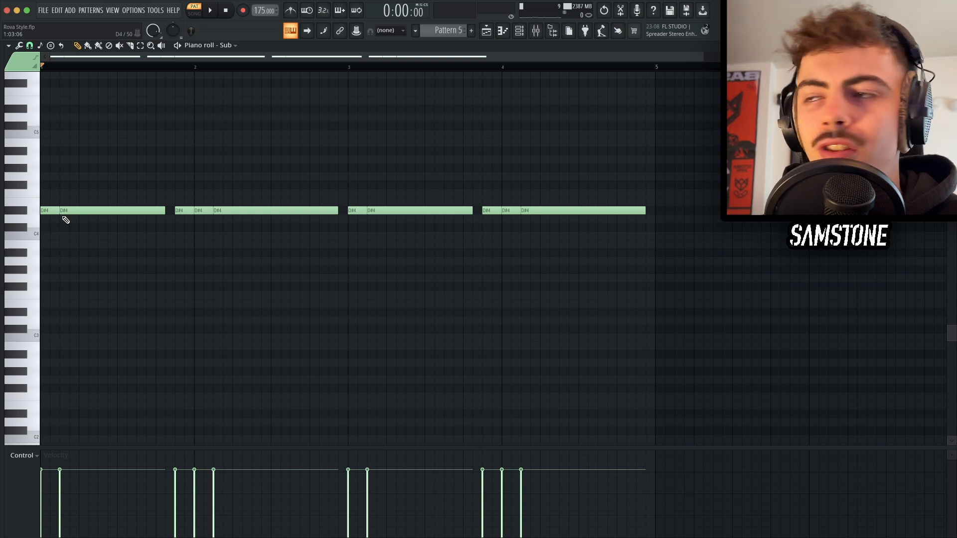
key("space")
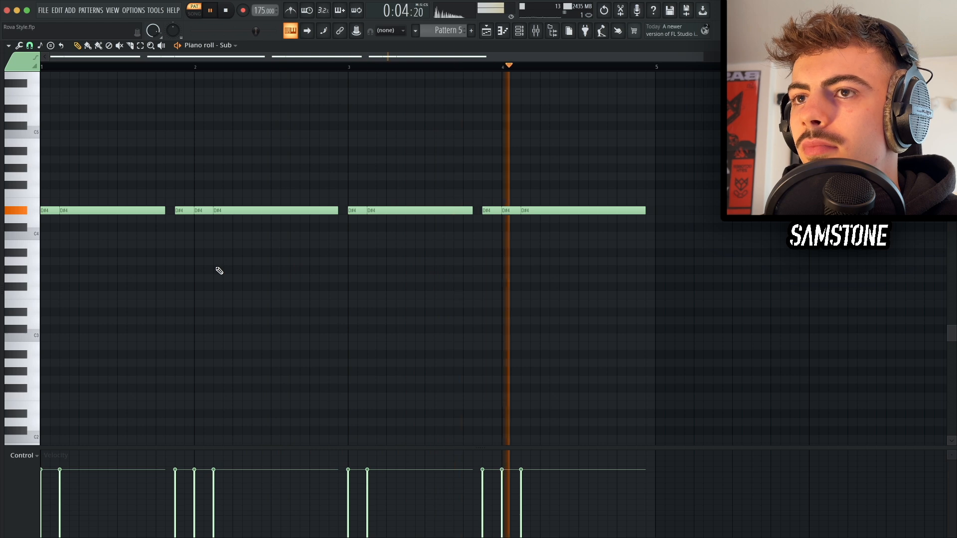
key("space")
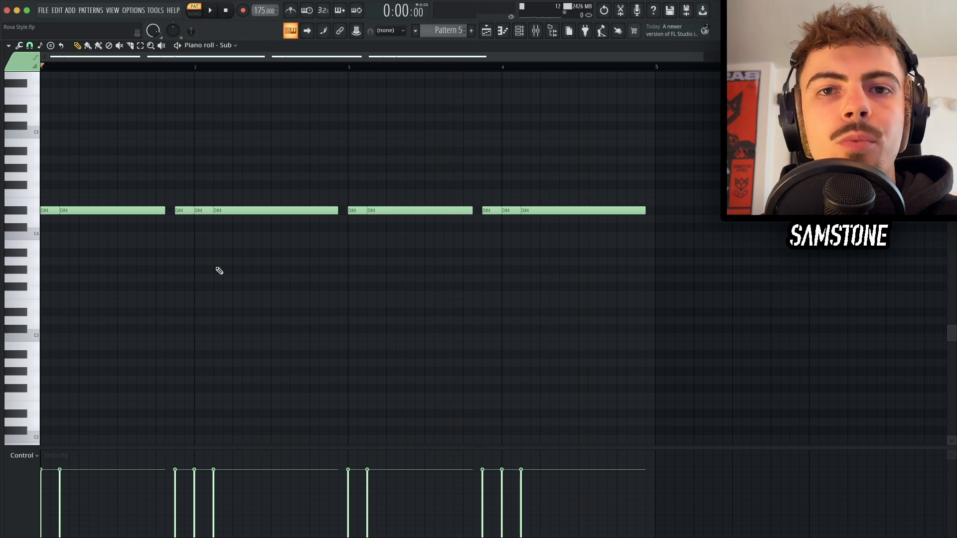
Step: Switch to the playlist in song mode and play the arrangement to hear the drums with the sub pattern
key("F5")
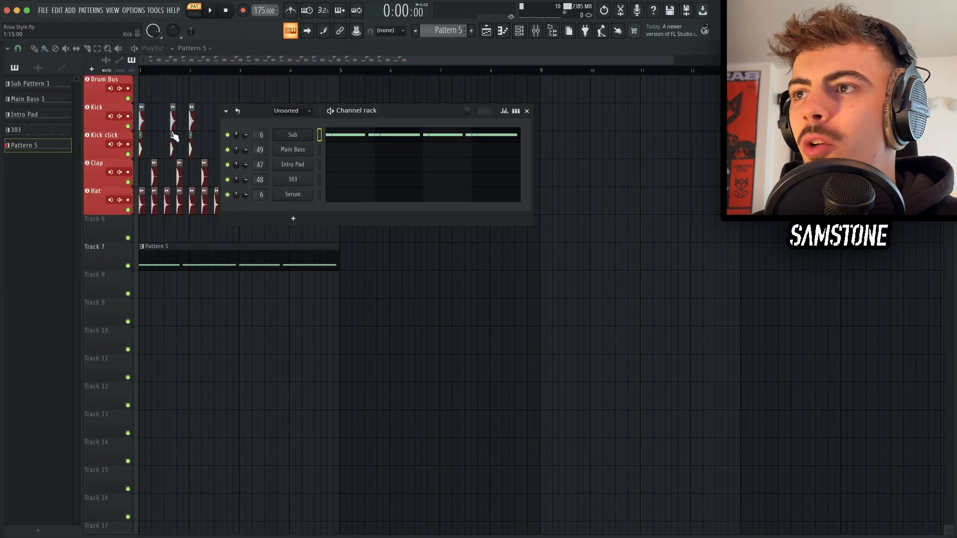
left_click(194, 14)
scroll(205, 209, "down", 3)
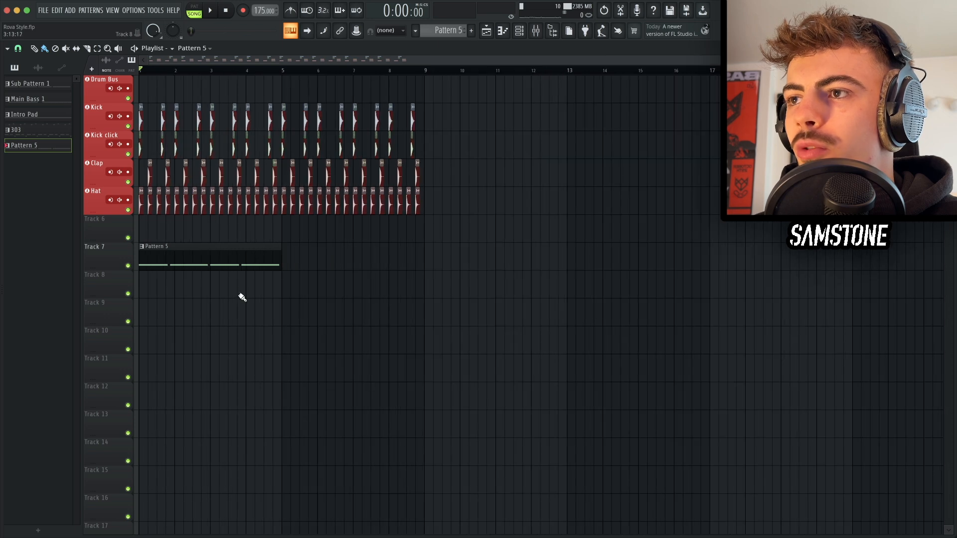
key("space")
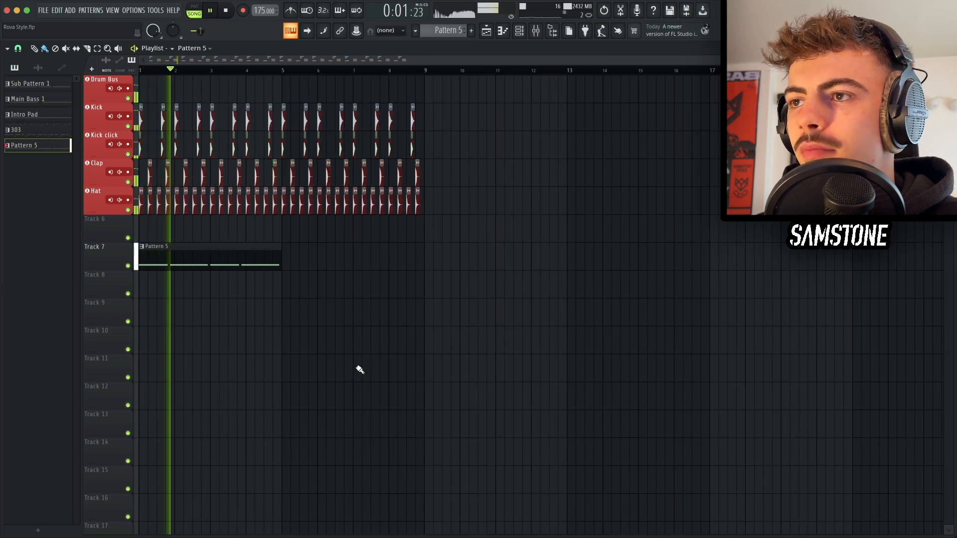
key("space")
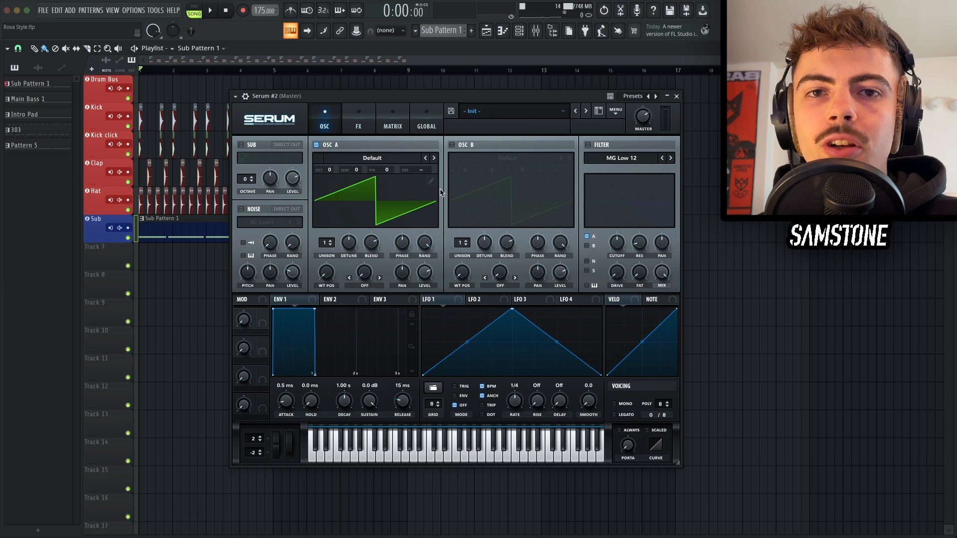
Step: Load the Tigra wavetable into Serum's Osc A, set its octave to -2, and audition a note
left_click(395, 160)
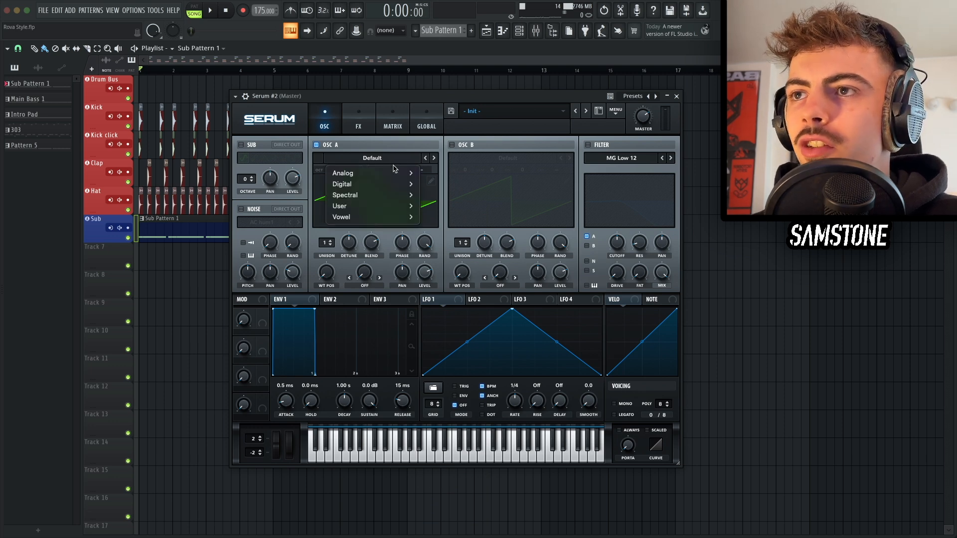
mouse_move(379, 184)
left_click(432, 519)
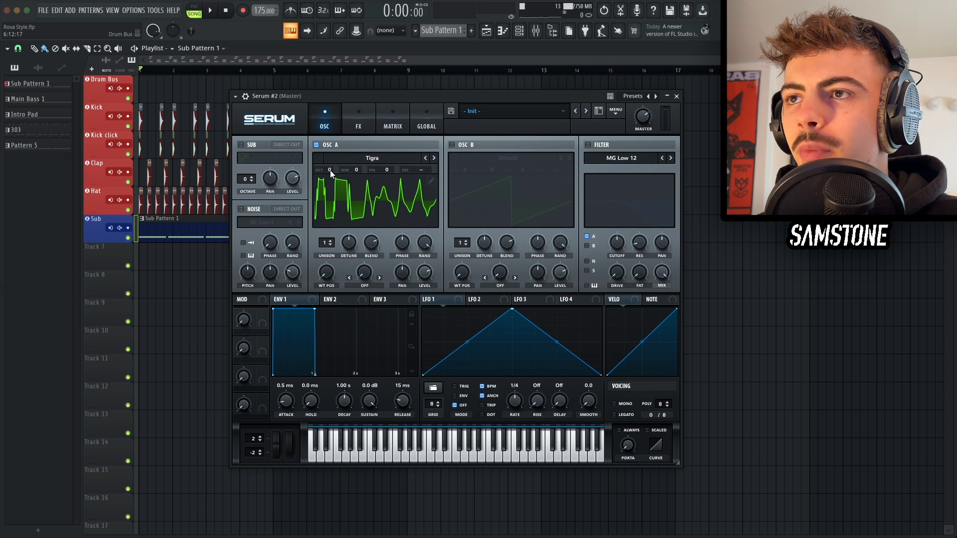
left_click_drag(330, 169, 330, 179)
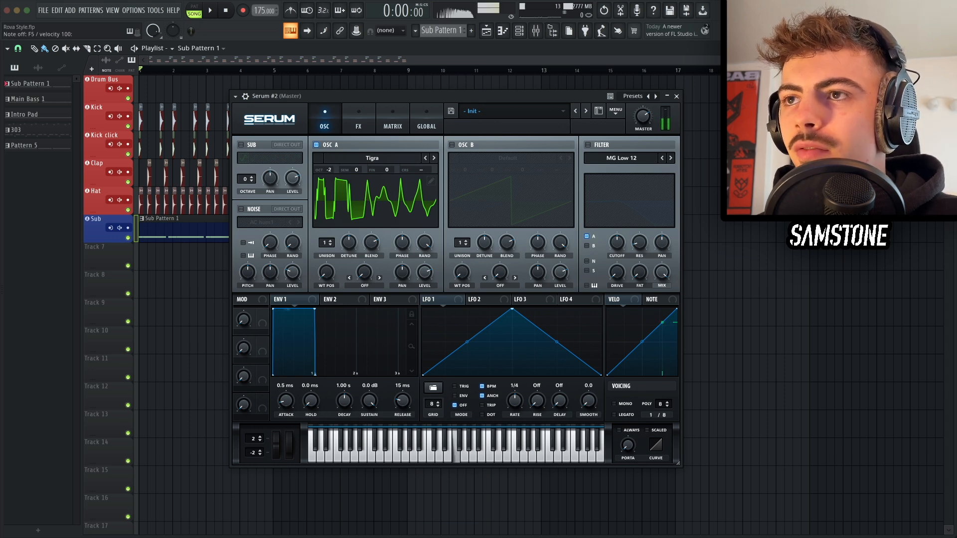
key("d")
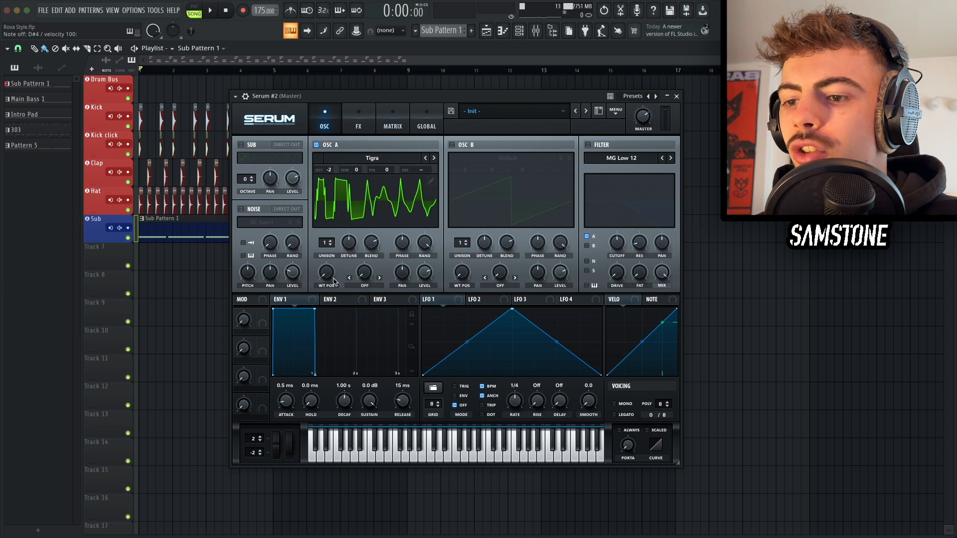
Step: Raise Osc A's wavetable position and audition the bass
left_click_drag(330, 277, 316, 175)
key("d")
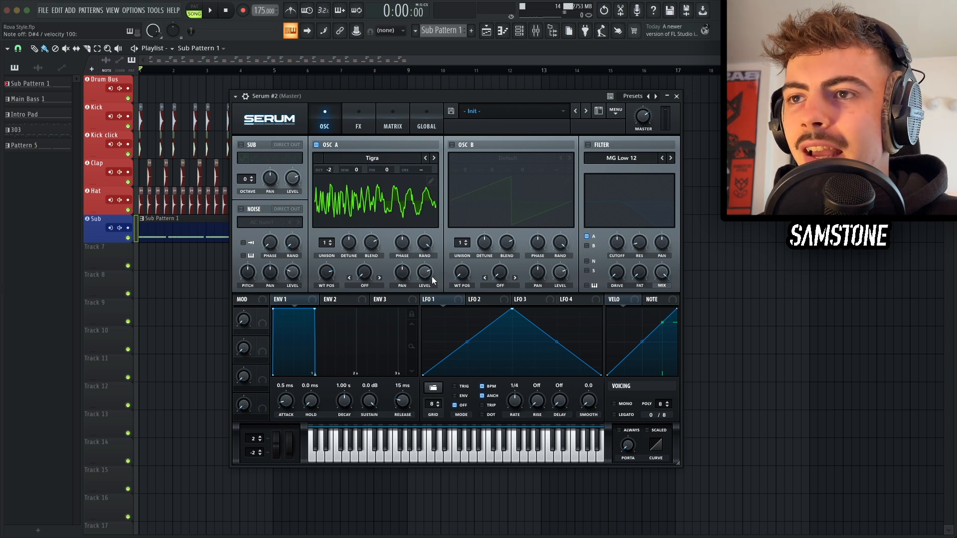
Step: Reshape LFO 1 into an early peak with a decaying curve and switch it to envelope mode
left_click_drag(512, 309, 450, 309)
left_click_drag(437, 343, 437, 366)
double_click(493, 340)
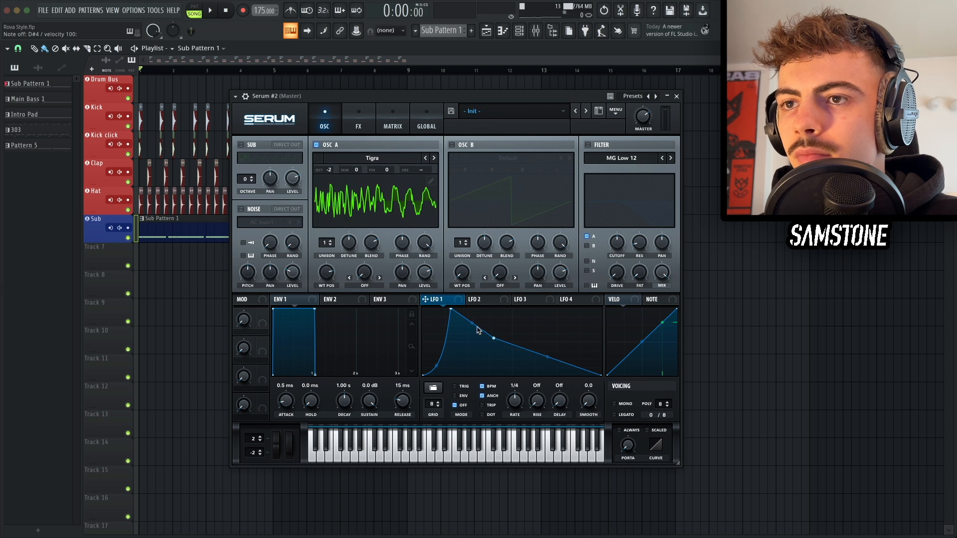
left_click_drag(472, 324, 472, 327)
left_click_drag(547, 357, 546, 378)
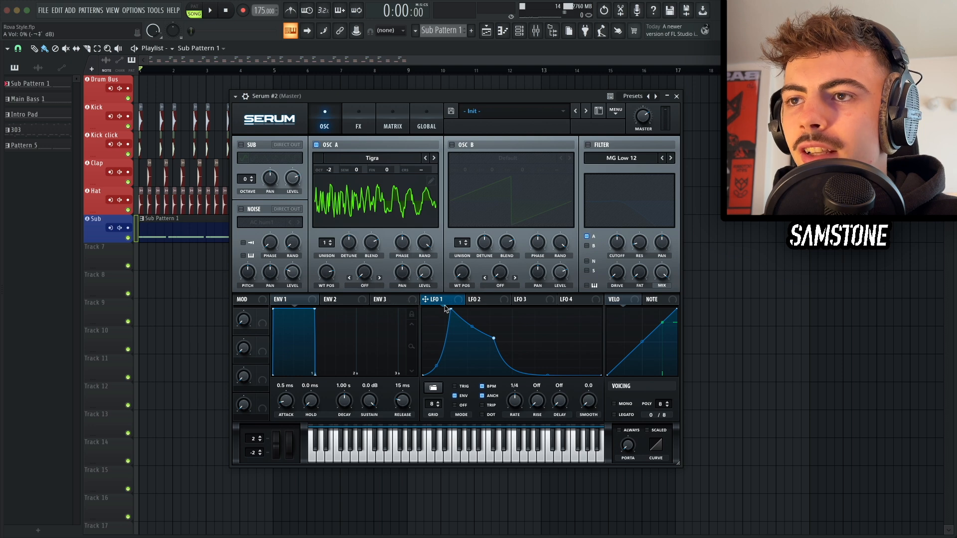
Step: Assign LFO 1 to Osc A's level and audition the result
left_click_drag(439, 299, 421, 272)
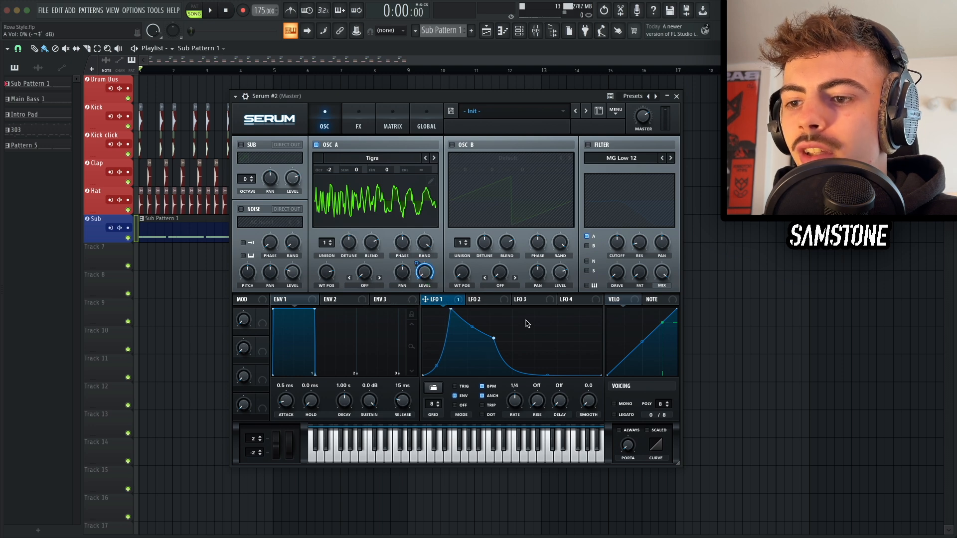
key("d")
key("d")
key("v")
key("d")
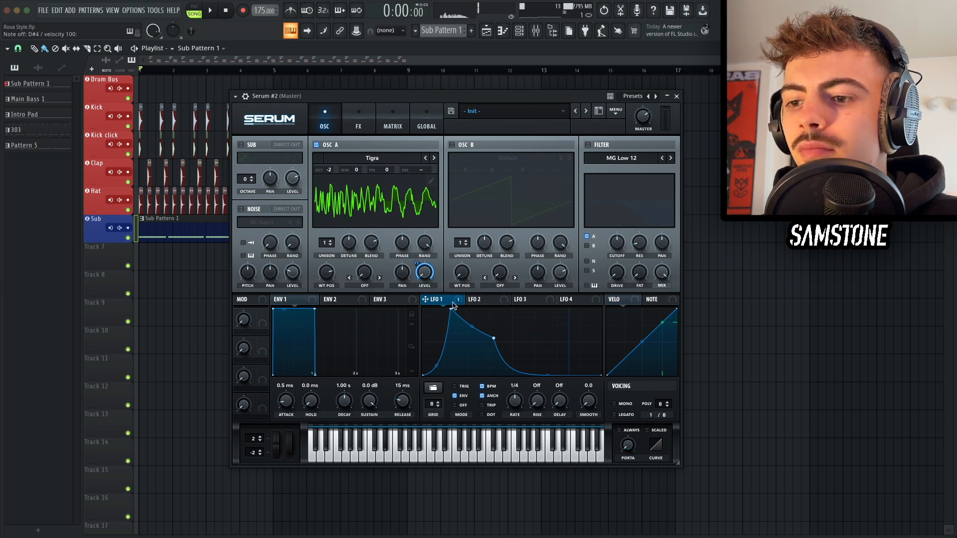
Step: Assign LFO 1 to Osc A's wavetable position and audition the result
left_click_drag(426, 299, 318, 272)
key("d")
key("d")
key("d")
key("d")
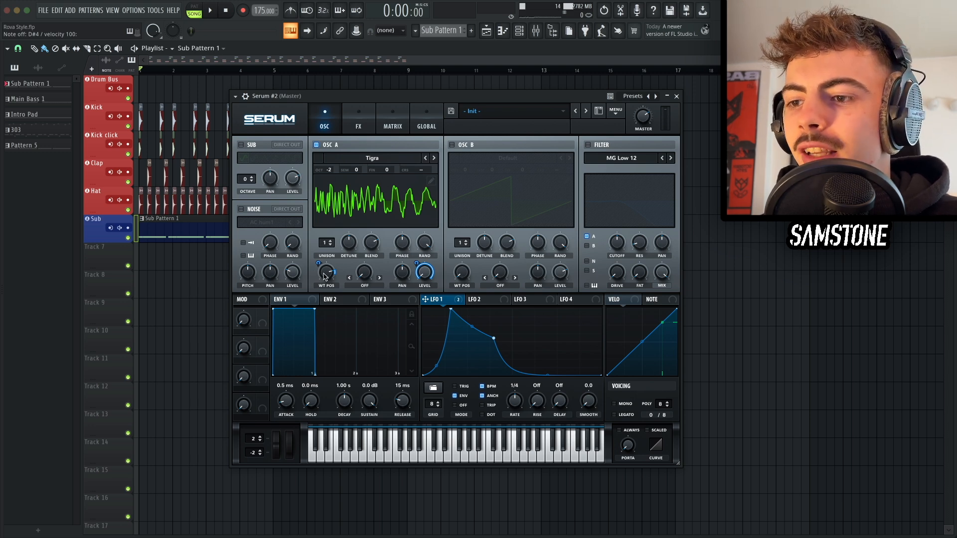
Step: Enable the Sub oscillator at octave -2 and assign LFO 1 to its level
left_click(250, 147)
left_click_drag(245, 181, 242, 188)
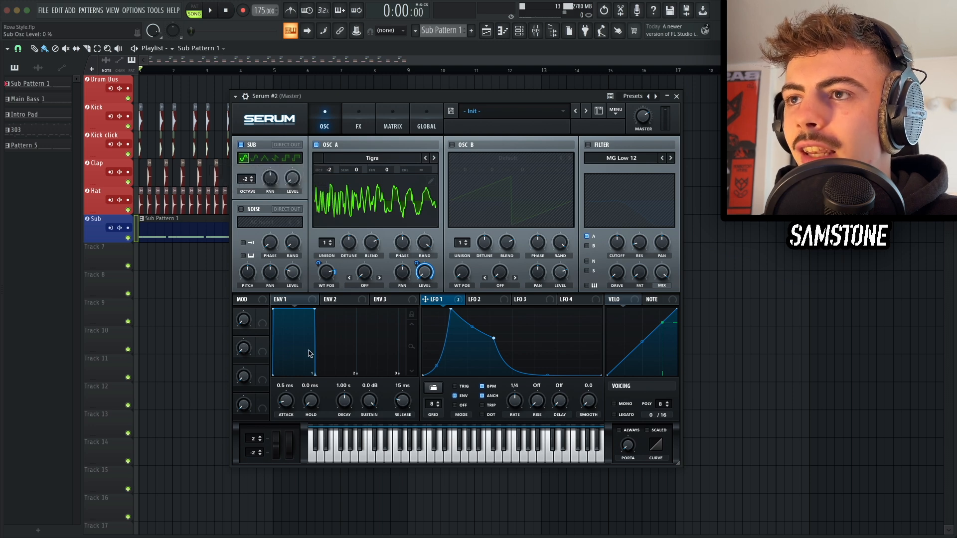
left_click_drag(445, 305, 288, 223)
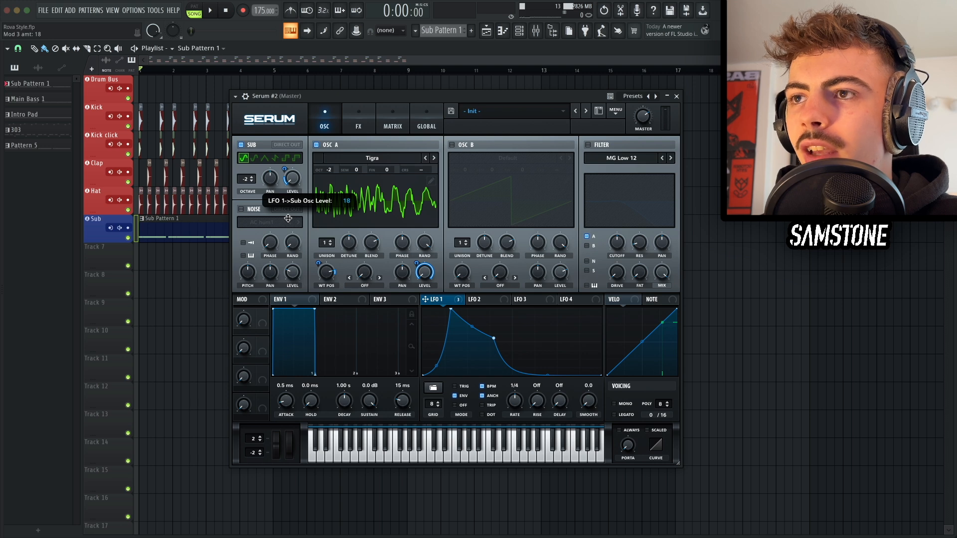
key("d")
key("d")
key("d")
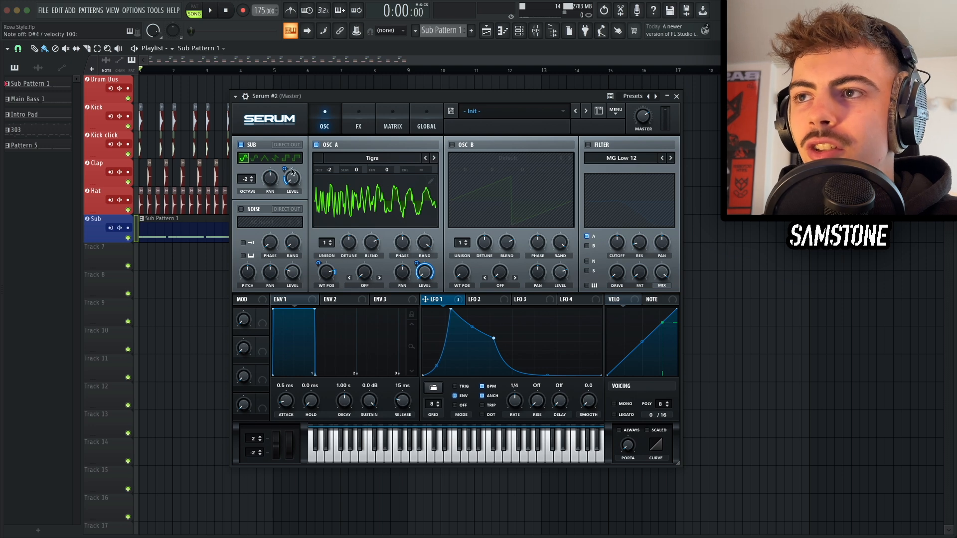
Step: Set the LFO 1 to Sub Osc Level modulation amount to 21 and audition
left_click_drag(285, 167, 285, 165)
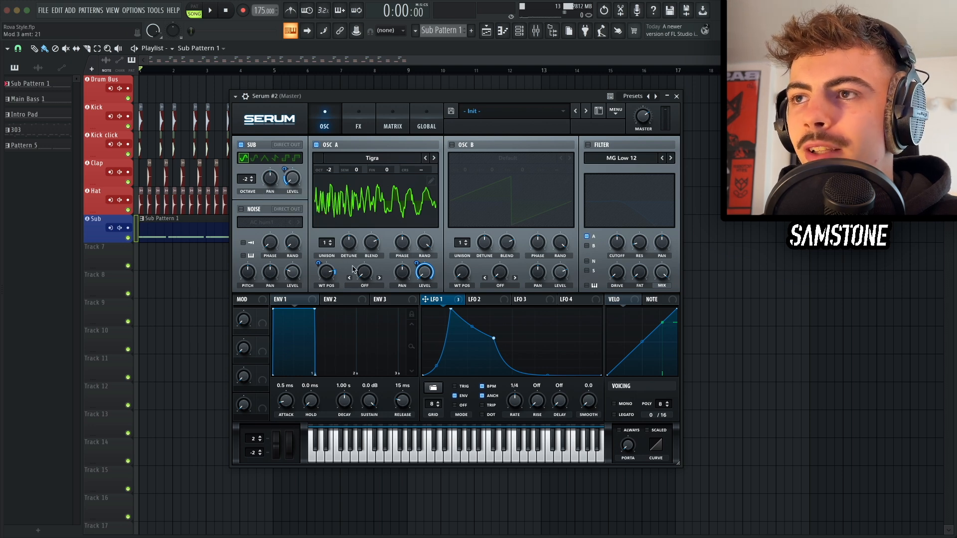
key("d")
key("d")
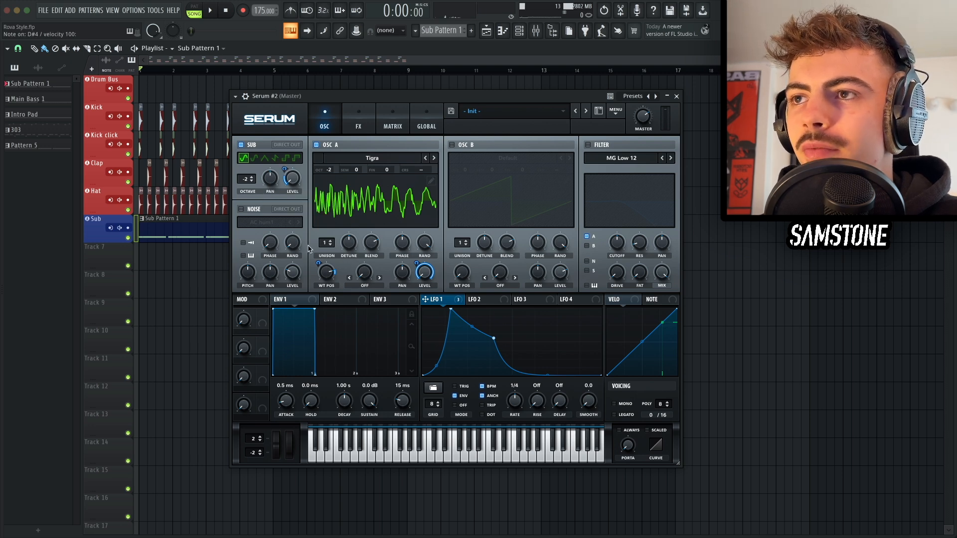
Step: Enable the Noise oscillator with AC hum1 and assign LFO 1 to its level
left_click(264, 217)
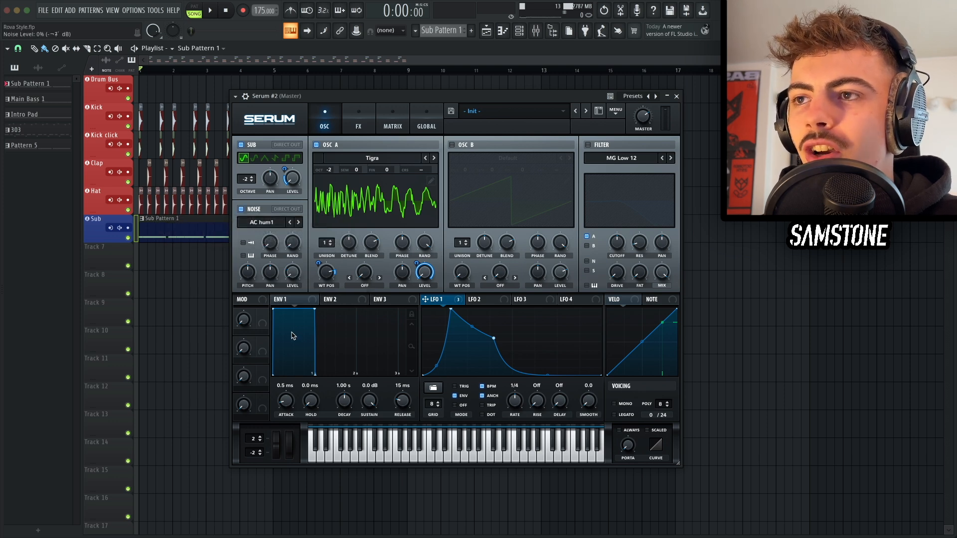
left_click_drag(425, 299, 289, 320)
key("d")
key("d")
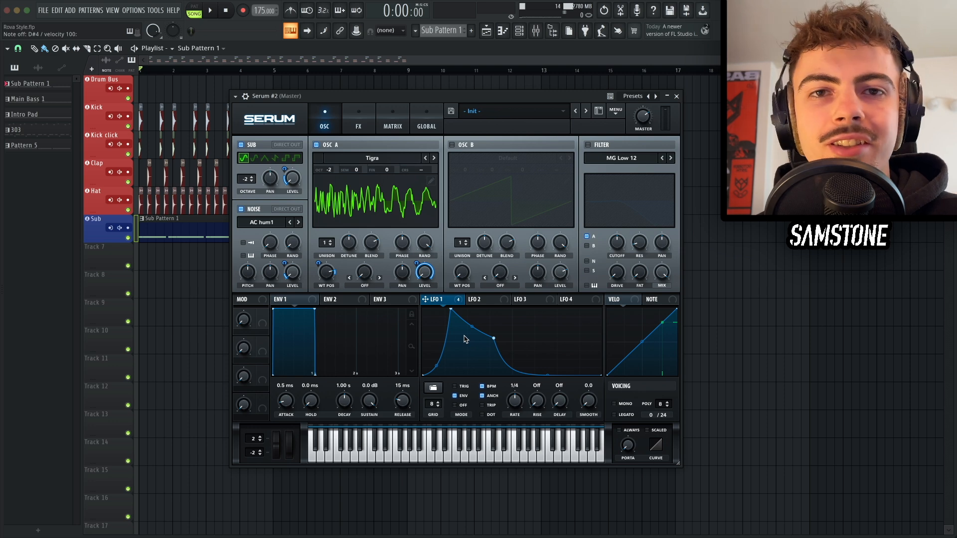
Step: Enable the MG Low 12 filter at about 5588 Hz cutoff and modulate its cutoff with LFO 1
left_click(602, 145)
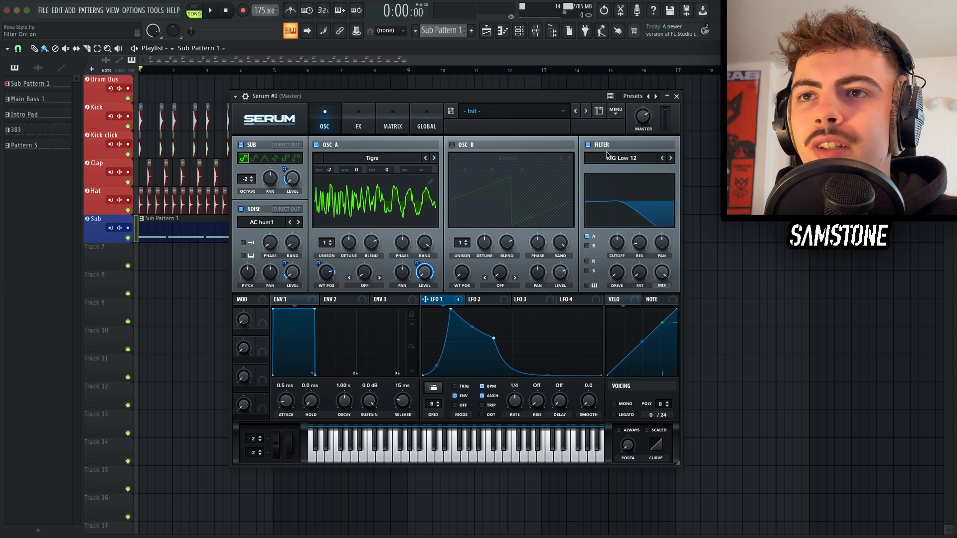
left_click_drag(615, 234, 603, 192)
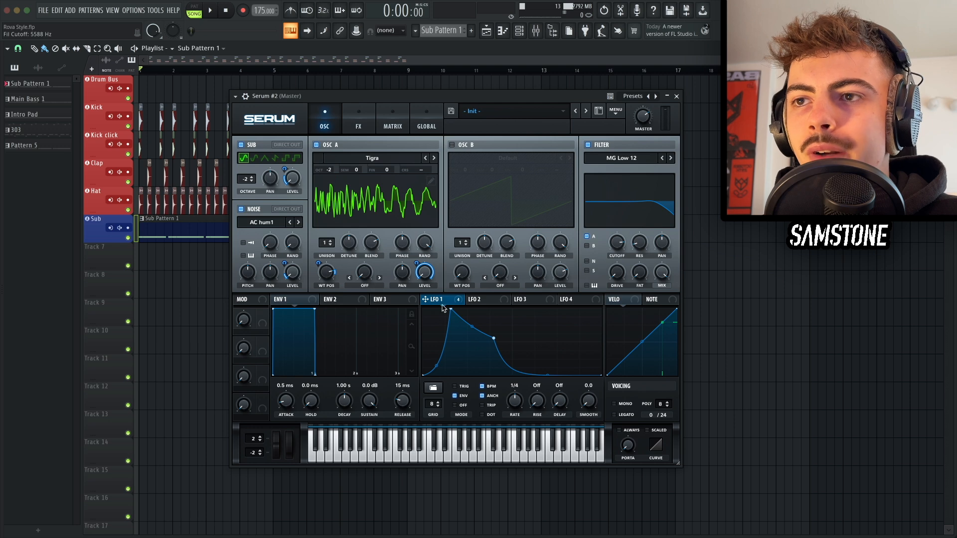
left_click_drag(455, 293, 618, 246)
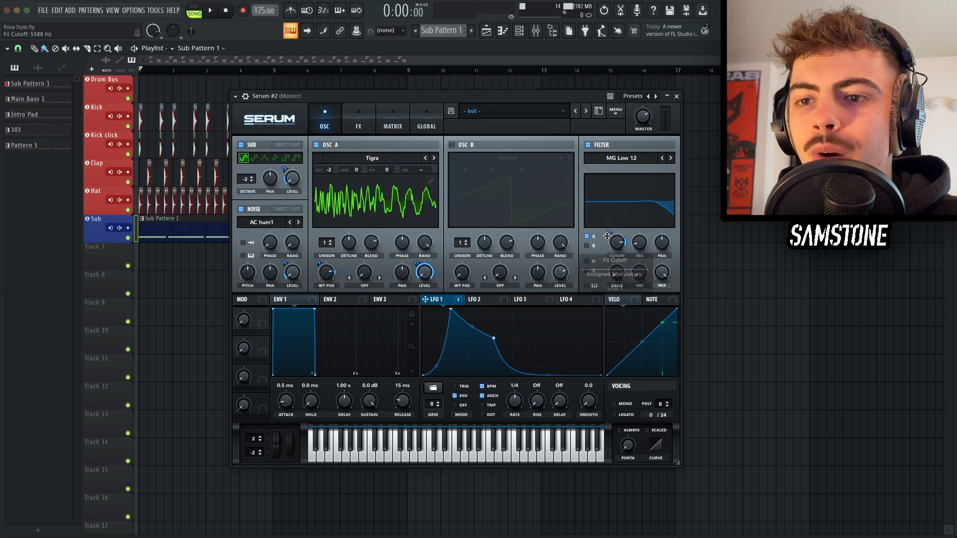
left_click_drag(608, 231, 608, 222)
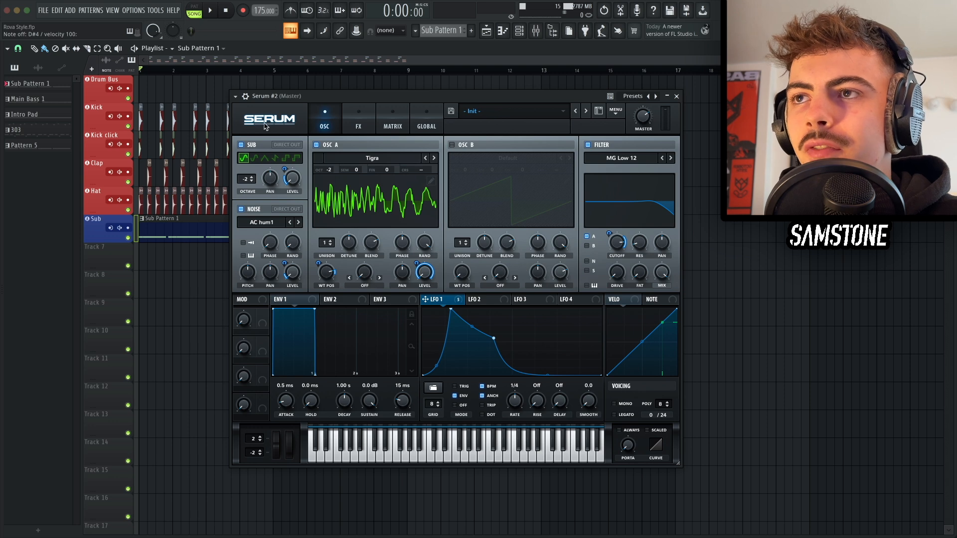
Step: Enable the EQ effect and move it to the top of Serum's FX chain
left_click(358, 125)
left_click(245, 266)
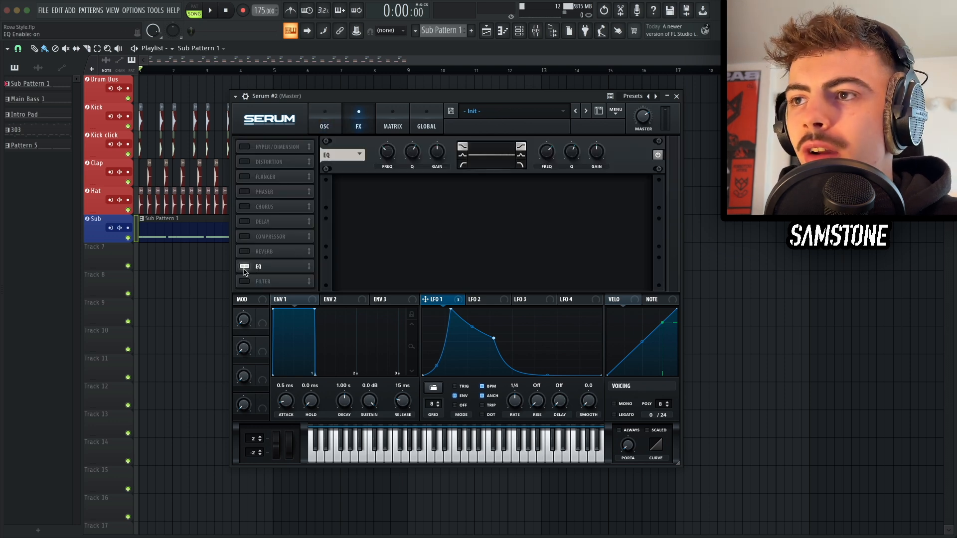
left_click_drag(274, 268, 267, 145)
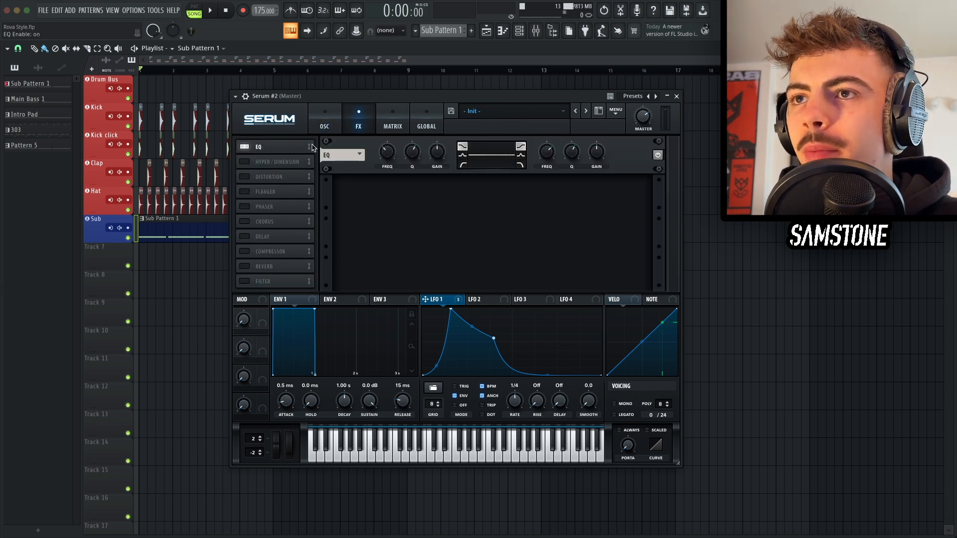
Step: Set the EQ's low band to a high-pass type and modulate its frequency with LFO 1
left_click(461, 165)
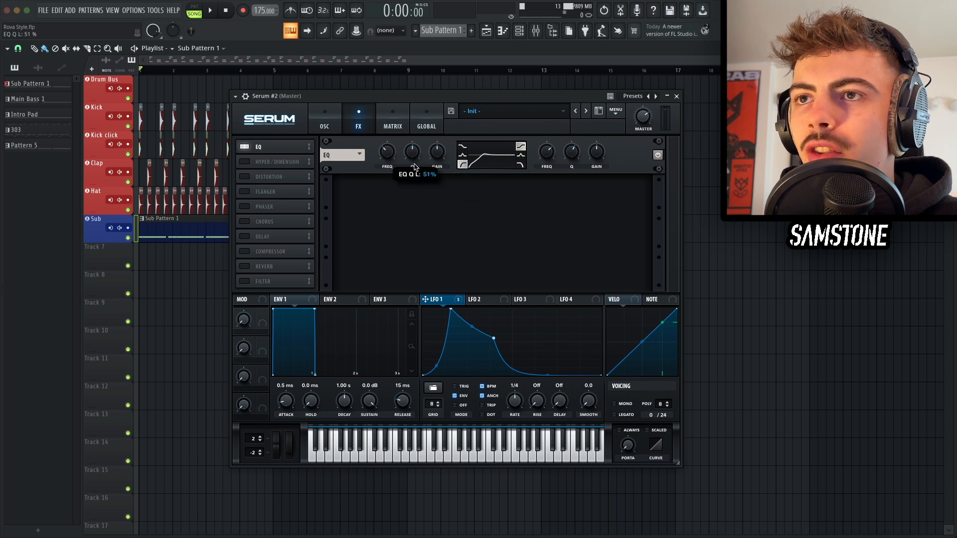
left_click_drag(413, 172, 414, 173)
left_click_drag(437, 301, 385, 177)
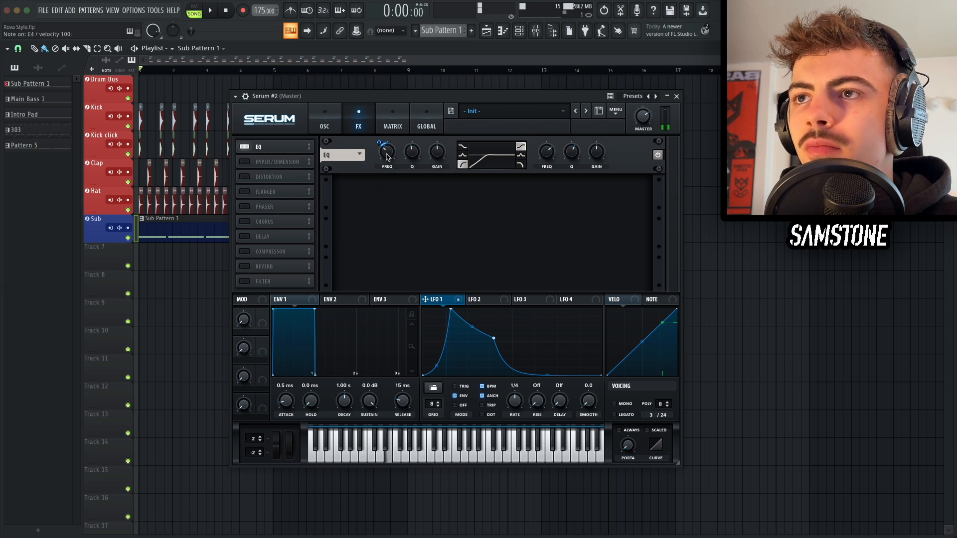
mouse_move(387, 157)
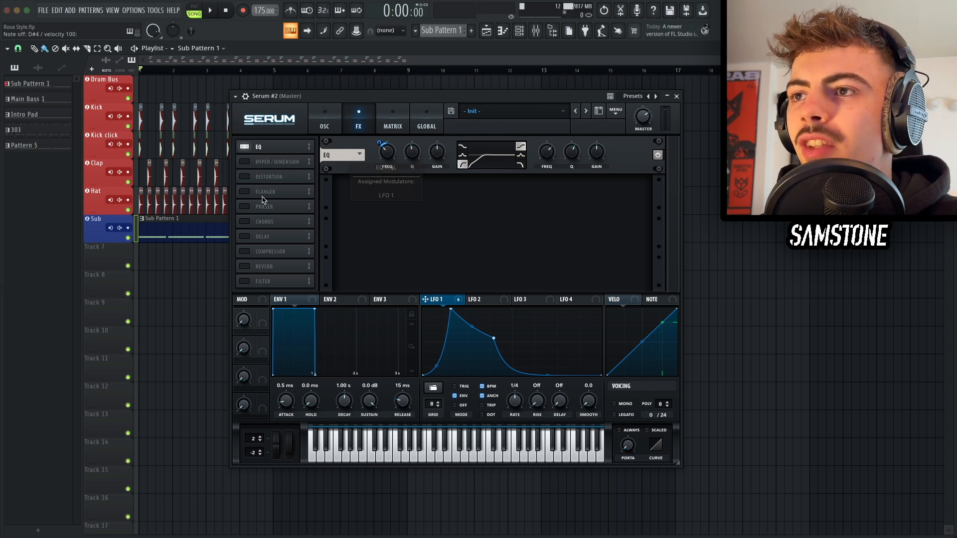
Step: Enable the Phaser below the EQ and modulate its frequency with LFO 1, then audition
left_click(244, 206)
left_click_drag(257, 207, 254, 161)
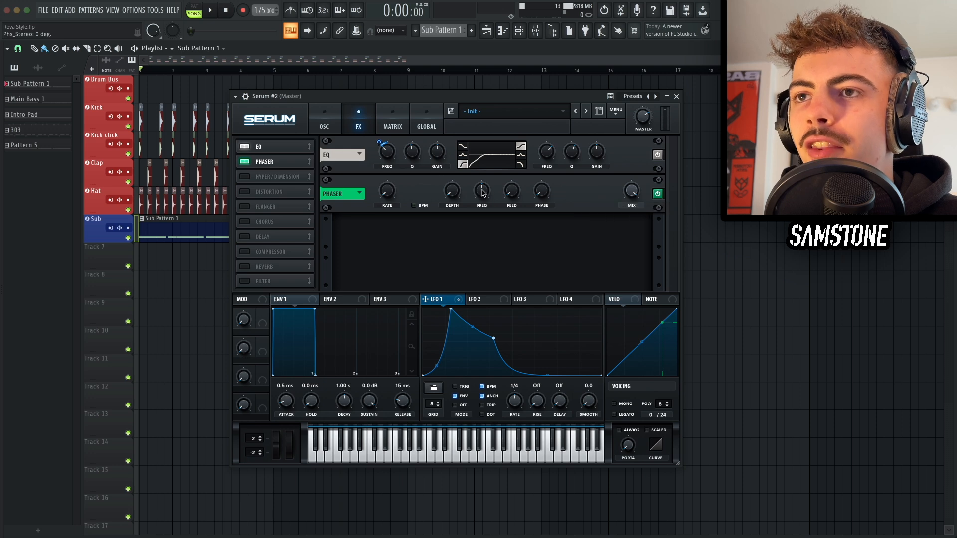
left_click_drag(442, 302, 479, 223)
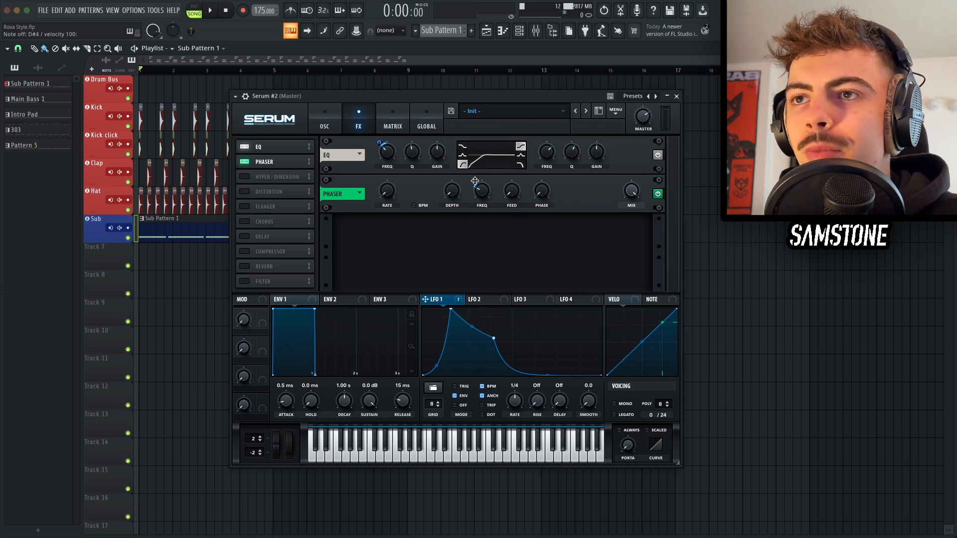
mouse_move(474, 180)
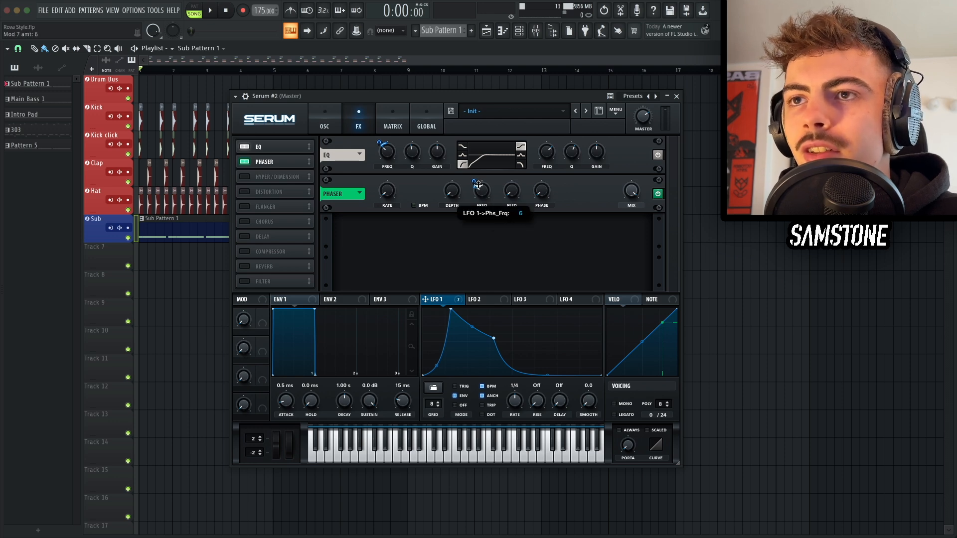
left_click_drag(478, 185, 487, 193)
key("d")
key("d")
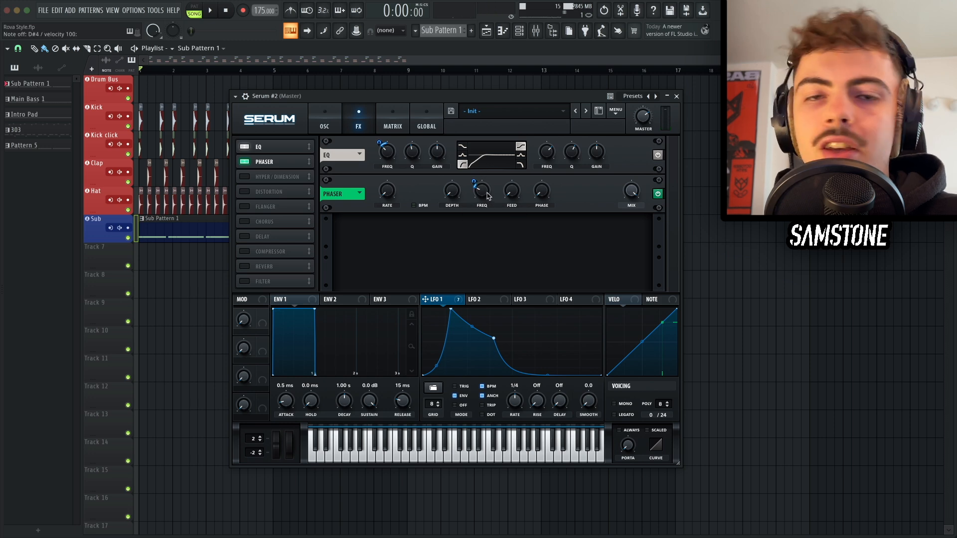
Step: Enable Serum's Compressor effect and raise its gain to 9.7 dB
left_click(245, 252)
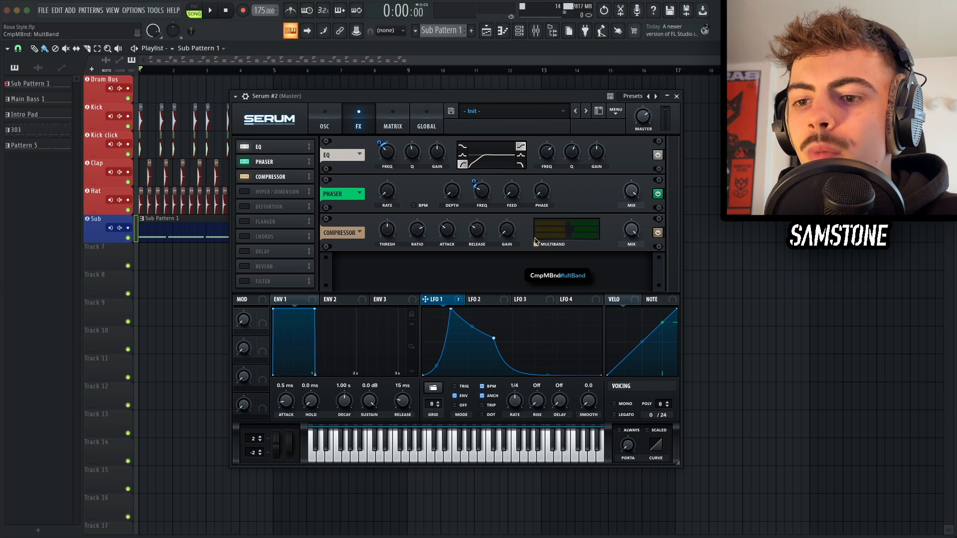
mouse_move(507, 230)
left_mouse_down()
mouse_move(508, 207)
mouse_move(507, 230)
left_mouse_up()
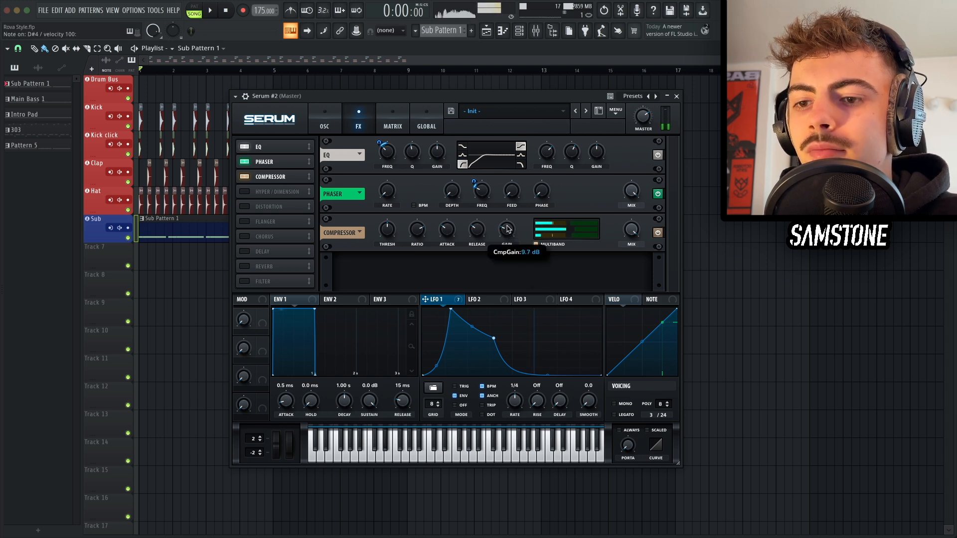
Step: Enable the Chorus, set its mix to 26% and nudge its low-pass, then audition the bass
left_click(264, 237)
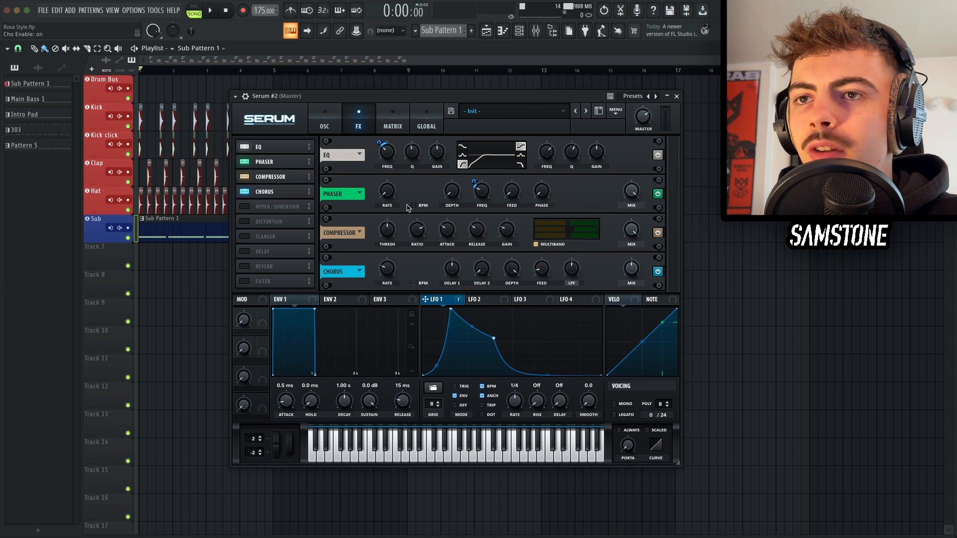
left_click_drag(630, 267, 631, 285)
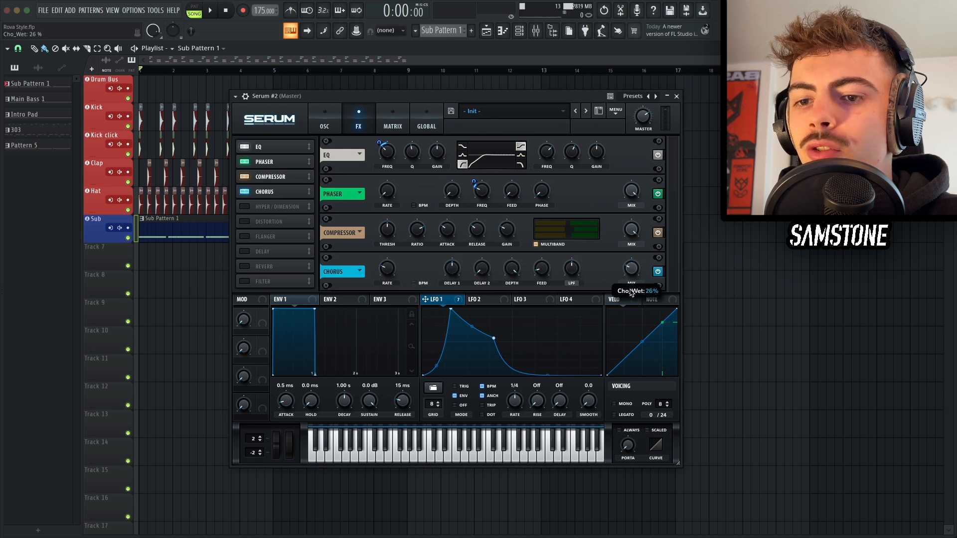
left_click_drag(576, 273, 576, 269)
key("d")
key("d")
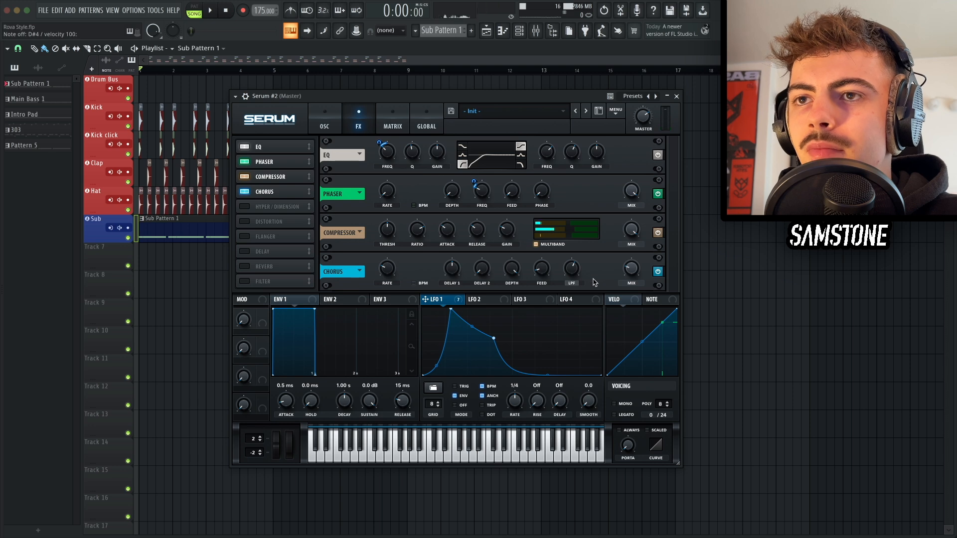
Step: Enable the Distortion with the Asym type, raise its drive and modulate the drive with LFO 1
left_click(245, 221)
left_click(267, 221)
left_click(409, 271)
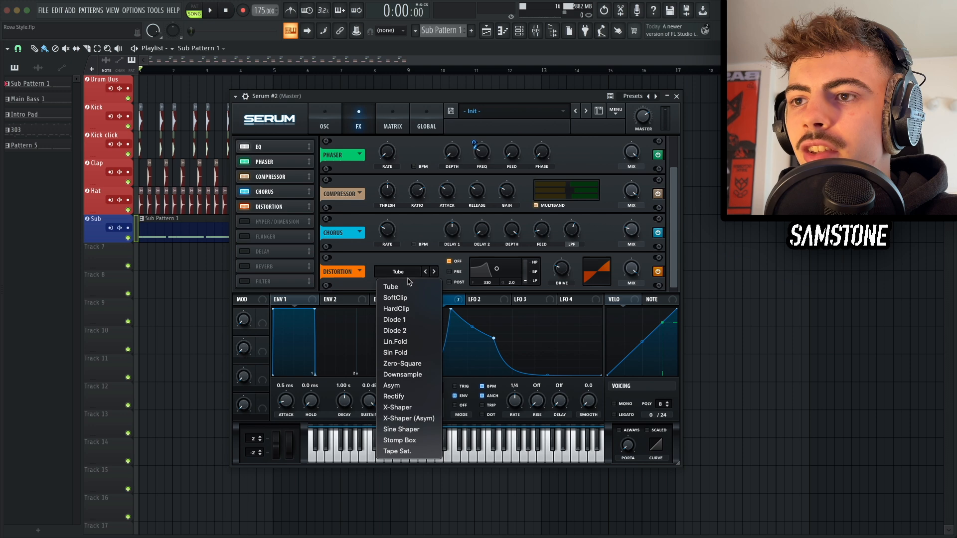
left_click(392, 385)
left_click_drag(562, 268, 562, 249)
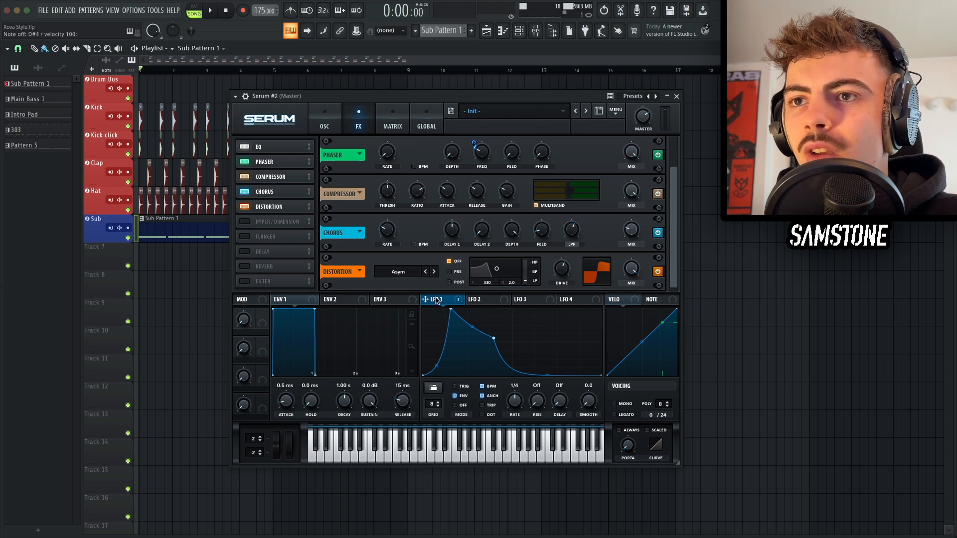
left_click_drag(425, 299, 560, 269)
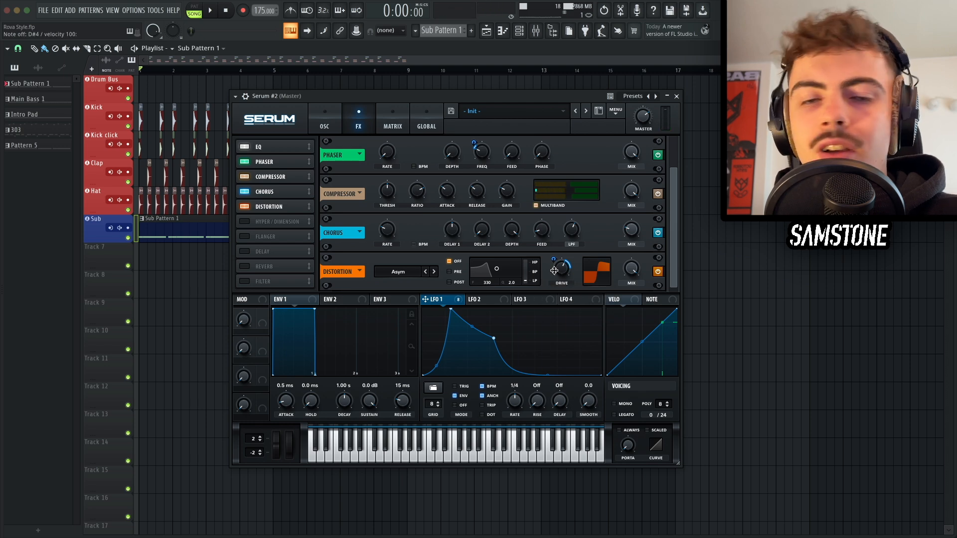
left_click_drag(673, 204, 671, 162)
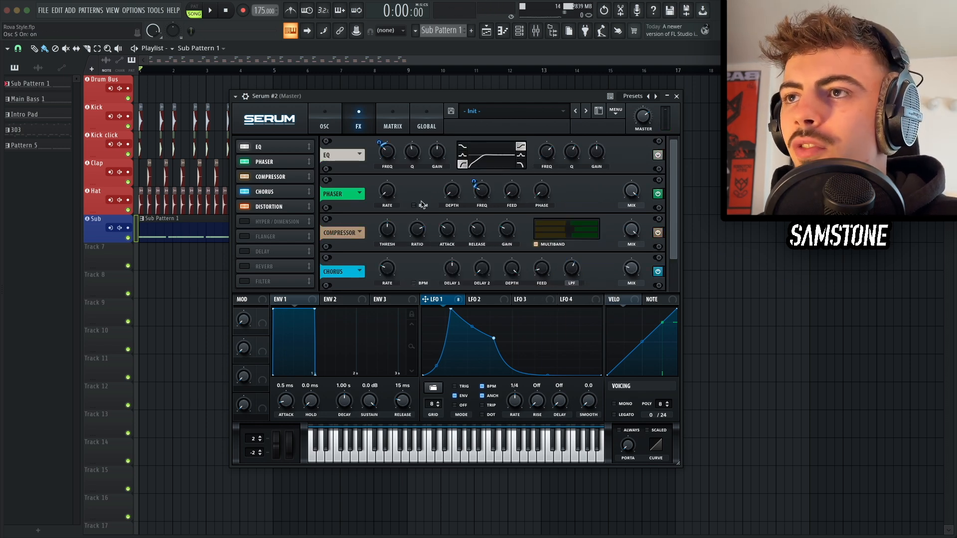
Step: Send the Sub oscillator direct out and remove all modulators from its level
left_click(335, 129)
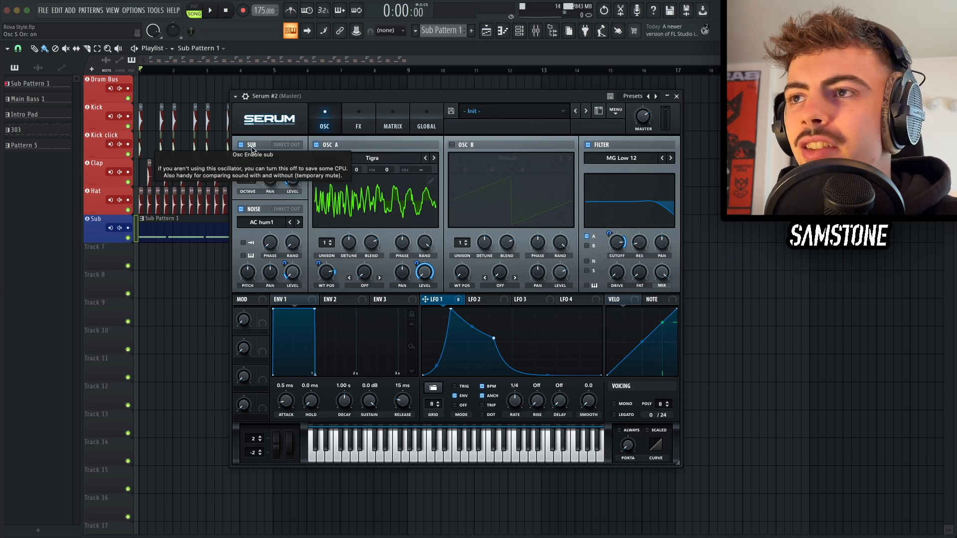
left_click_drag(285, 169, 281, 124)
key("d")
left_click(278, 145)
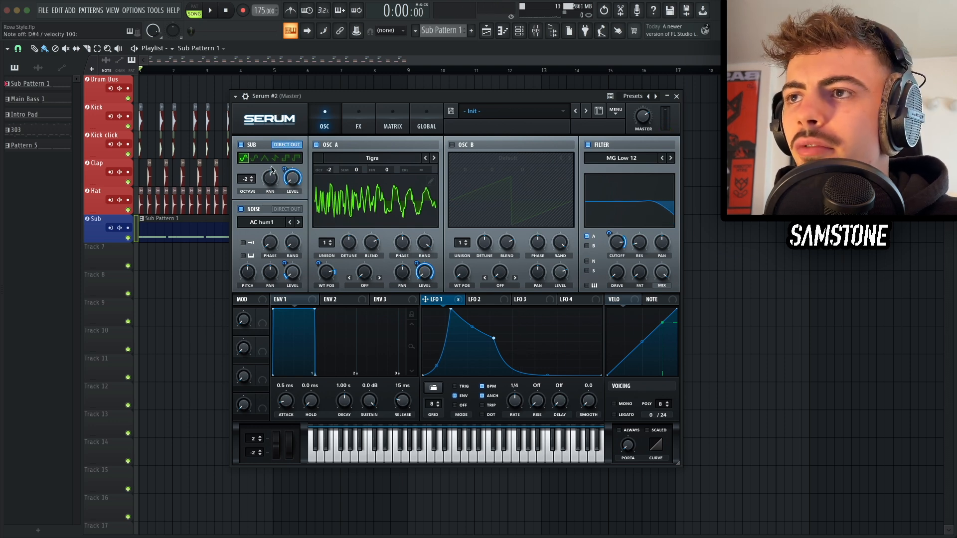
right_click(292, 186)
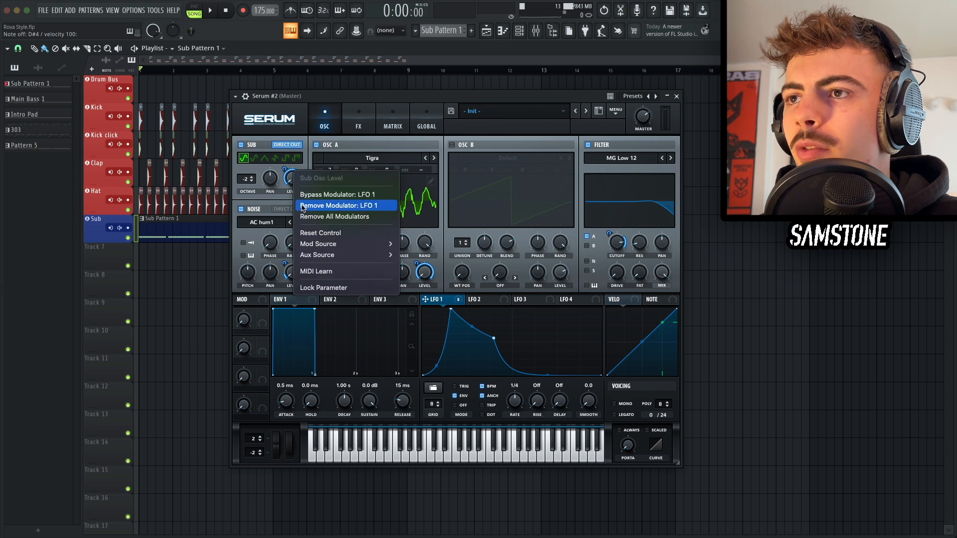
left_click(303, 217)
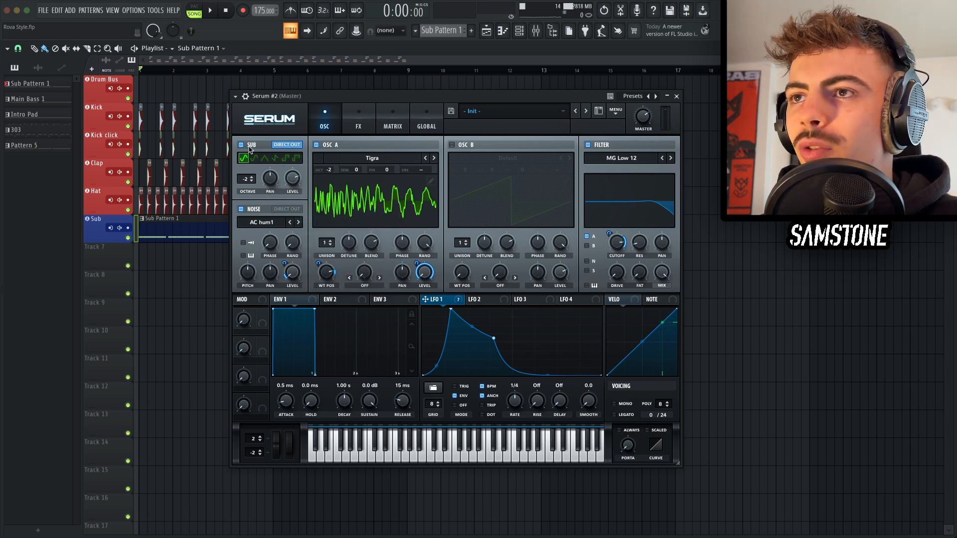
Step: Toggle the Sub oscillator off to compare the sound
left_click(359, 126)
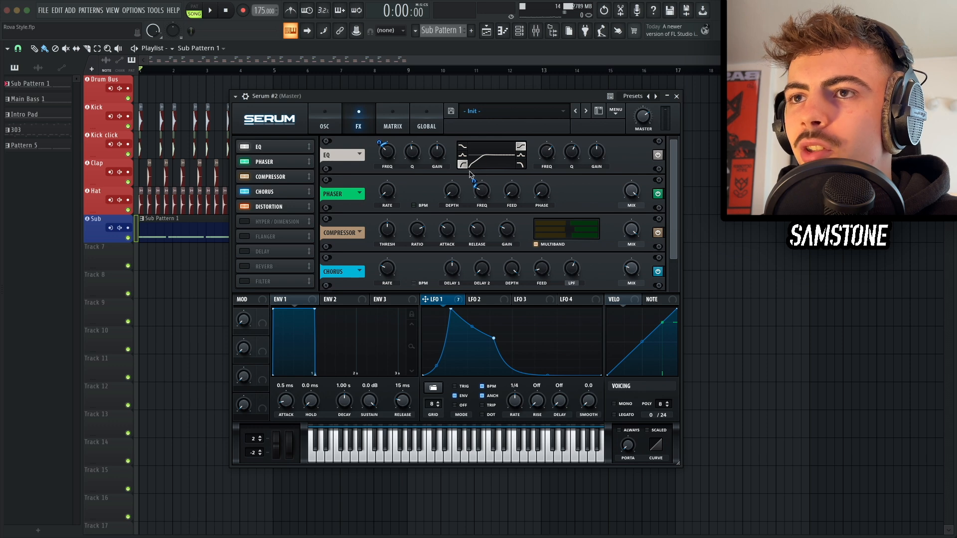
left_click(326, 119)
left_click(242, 145)
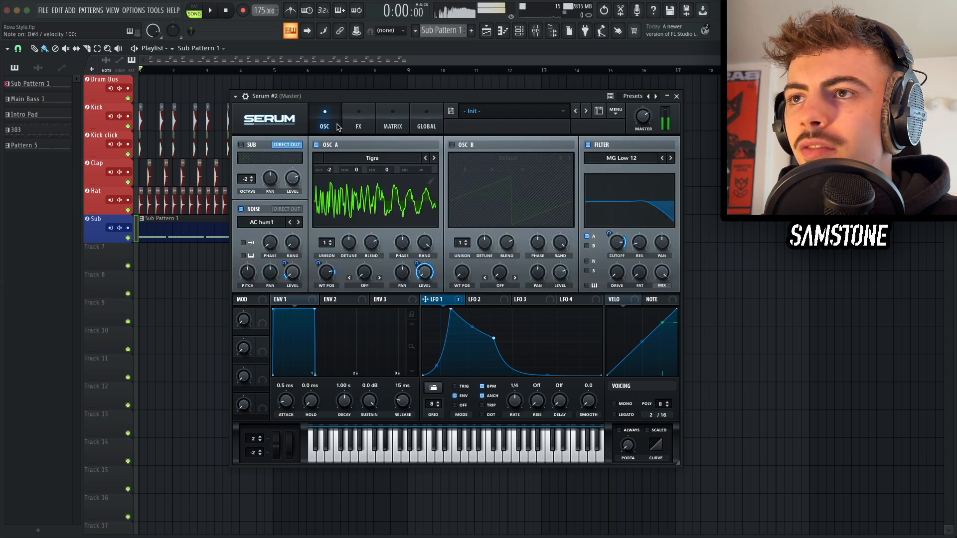
left_click(357, 124)
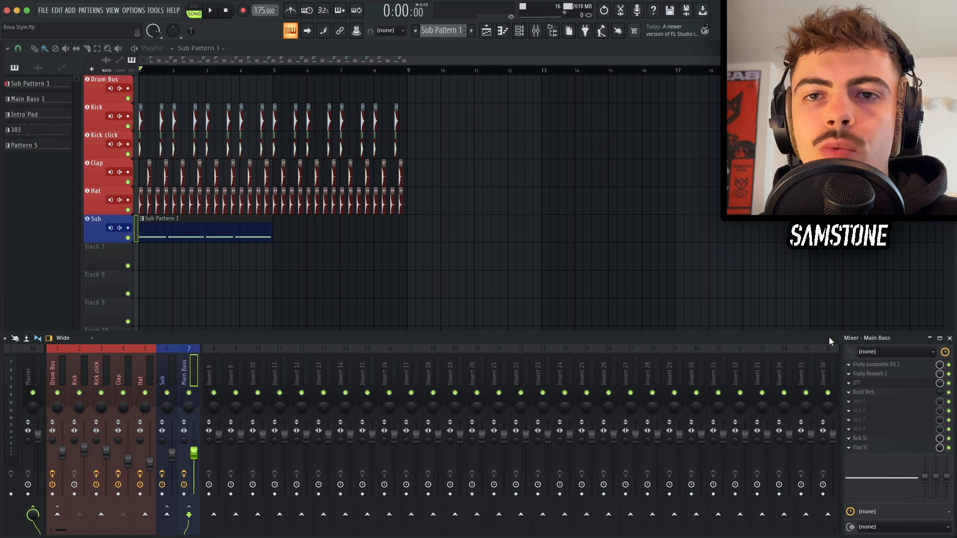
Step: Inspect the Main Bass mixer track's Parametric EQ 2, Reeverb 2 and OTT plugins
left_click(879, 364)
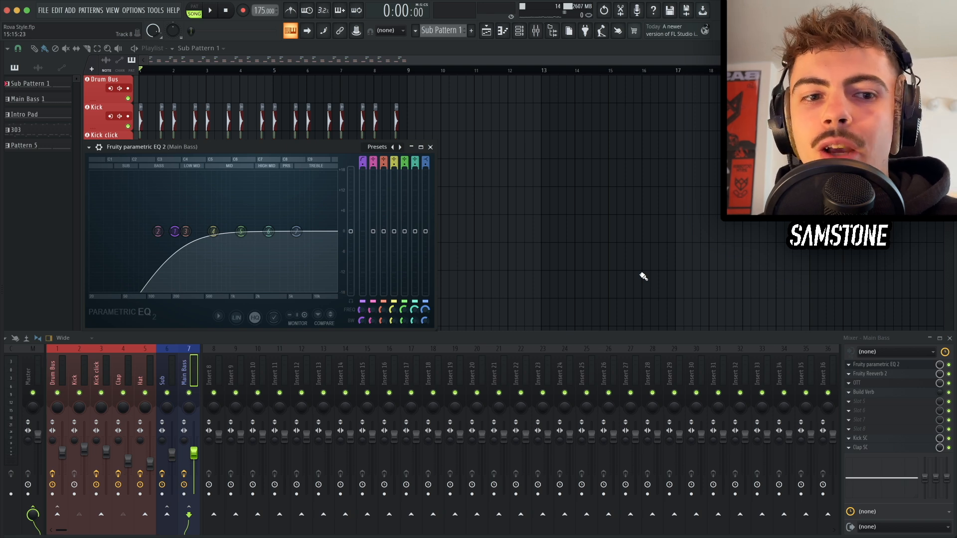
left_click(880, 364)
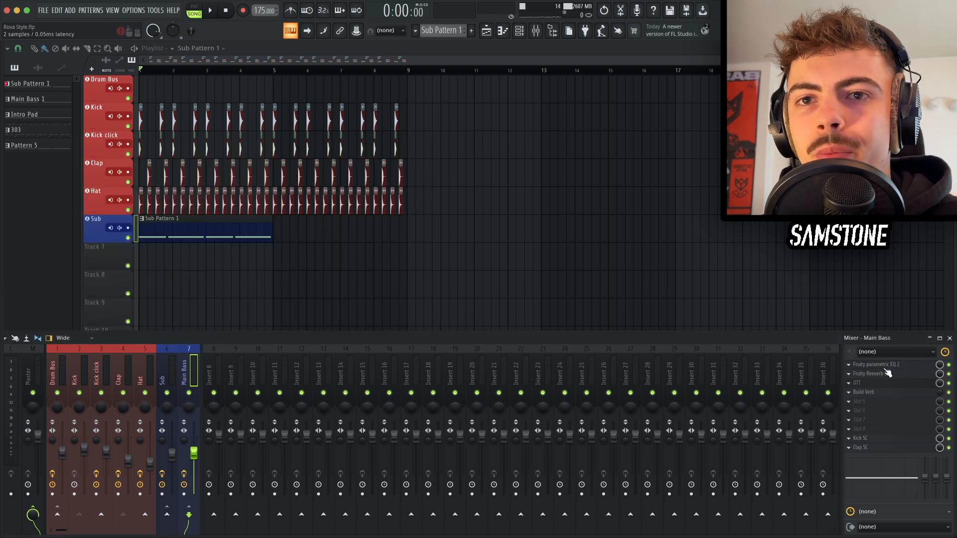
left_click(879, 373)
left_click_drag(268, 162, 614, 228)
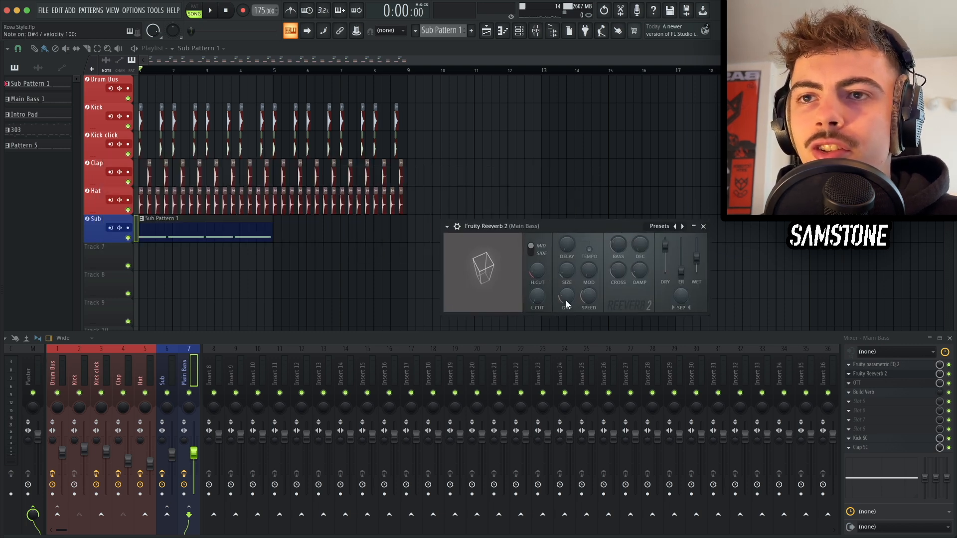
key("d")
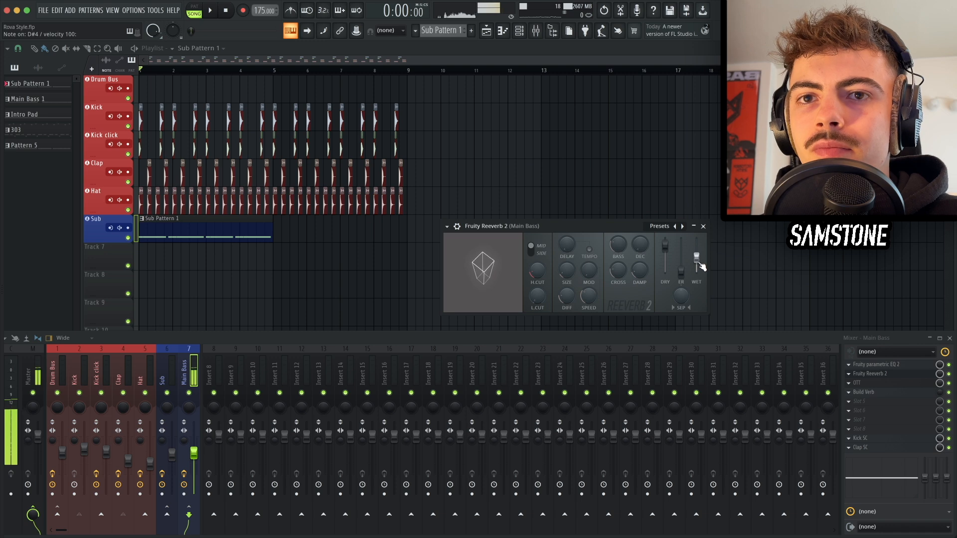
key("Escape")
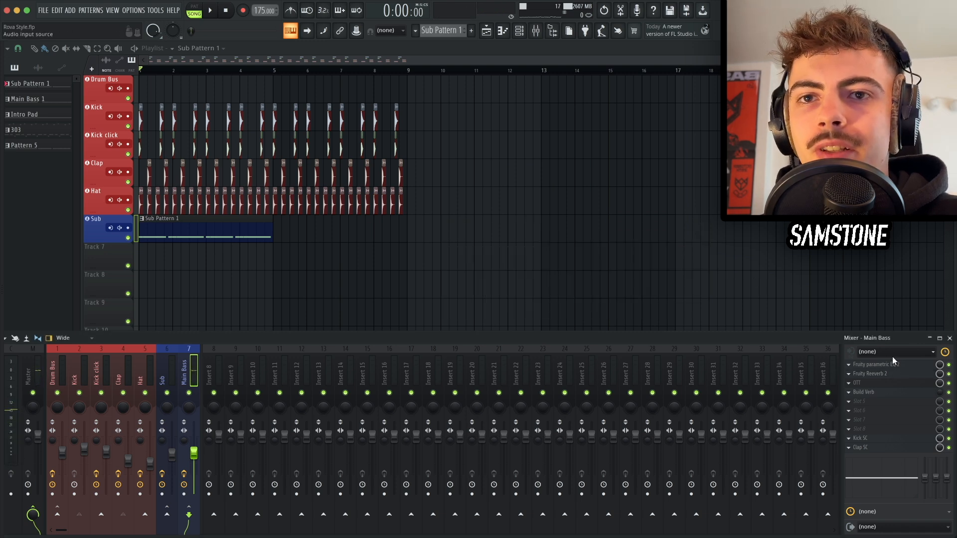
left_click(887, 383)
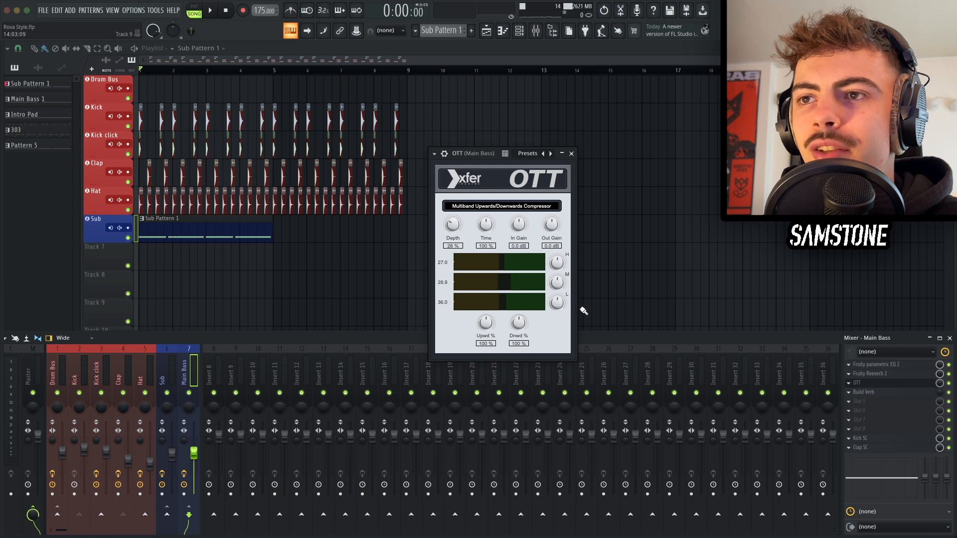
key("Escape")
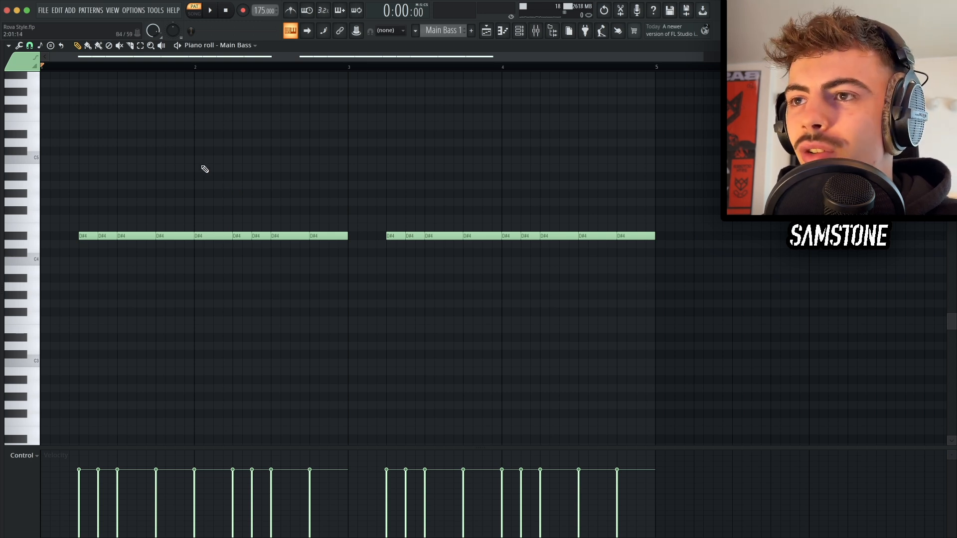
Step: Duplicate the Sub and Main Bass clips in the song playlist, save the project and play it back
key("space")
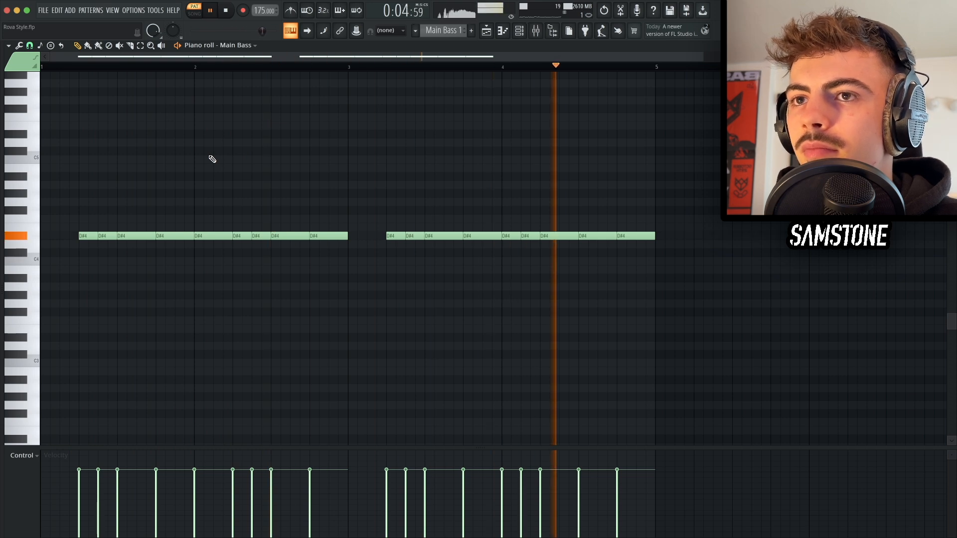
key("space")
key("F5")
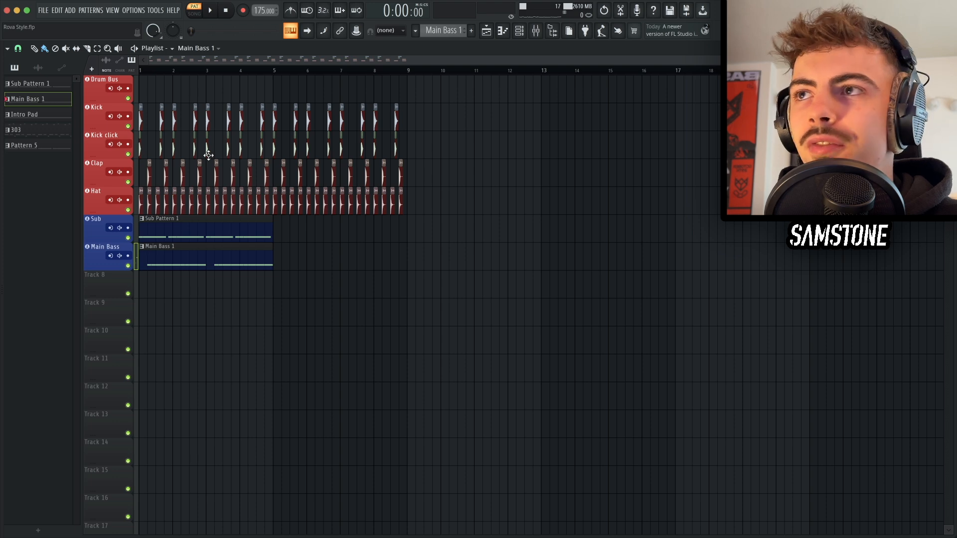
left_click(194, 14)
left_click_drag(306, 249, 222, 237)
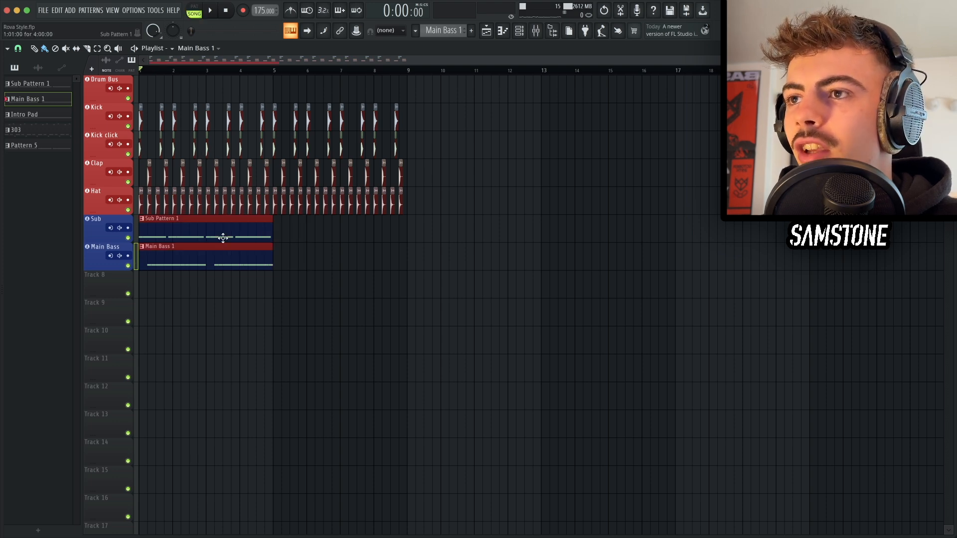
key("ctrl+b")
key("ctrl+s")
scroll(149, 274, "up", 5)
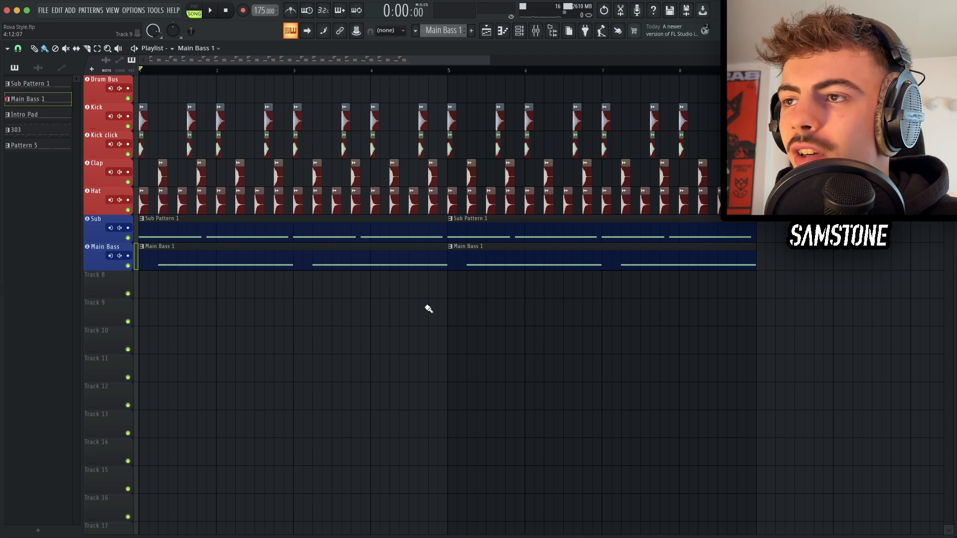
key("space")
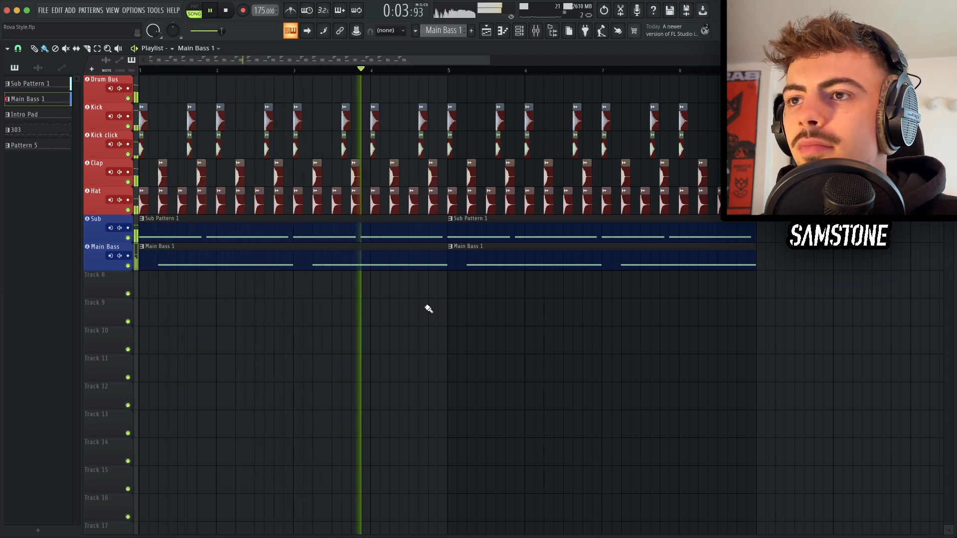
key("space")
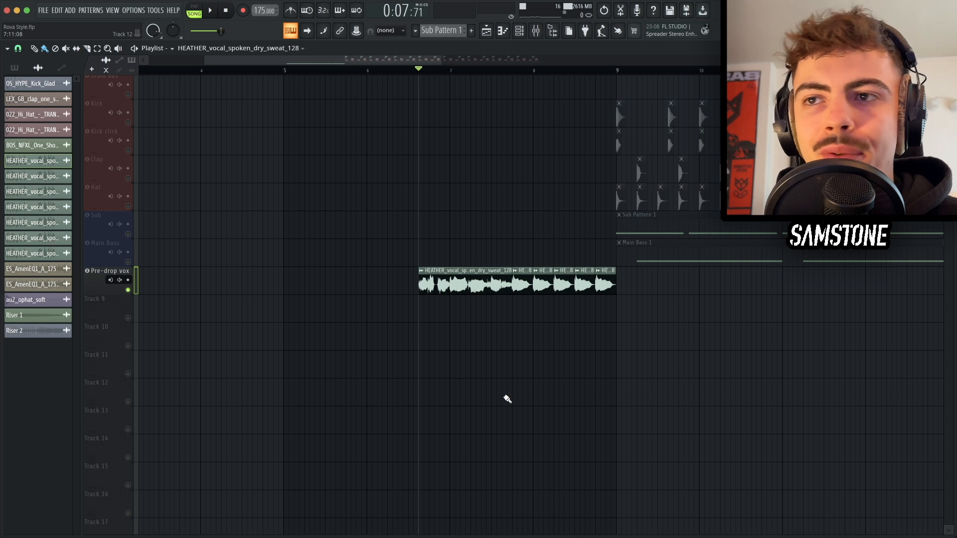
Step: Play the pre-drop vocal and inspect its Reeverb 2 and Parametric EQ 2 mixer plugins
scroll(457, 322, "up", 3)
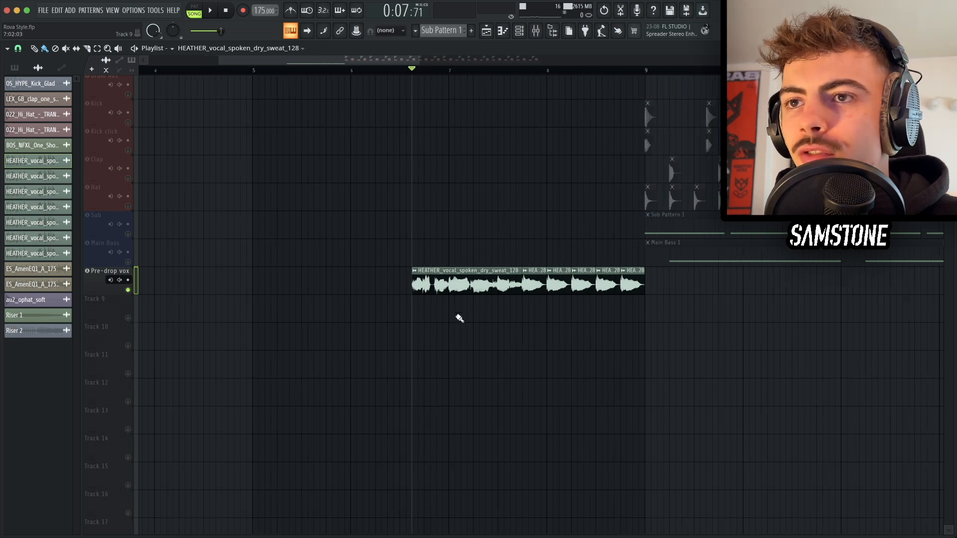
key("space")
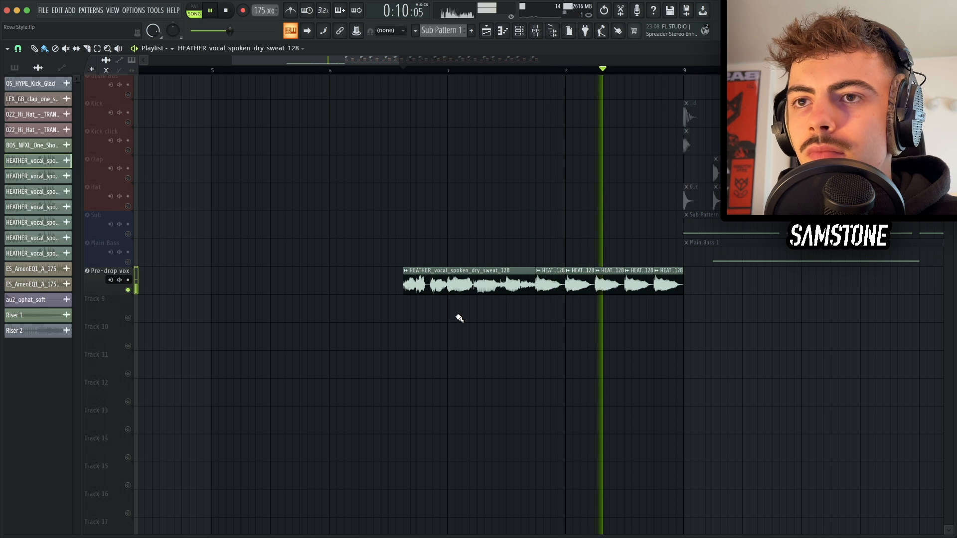
key("space")
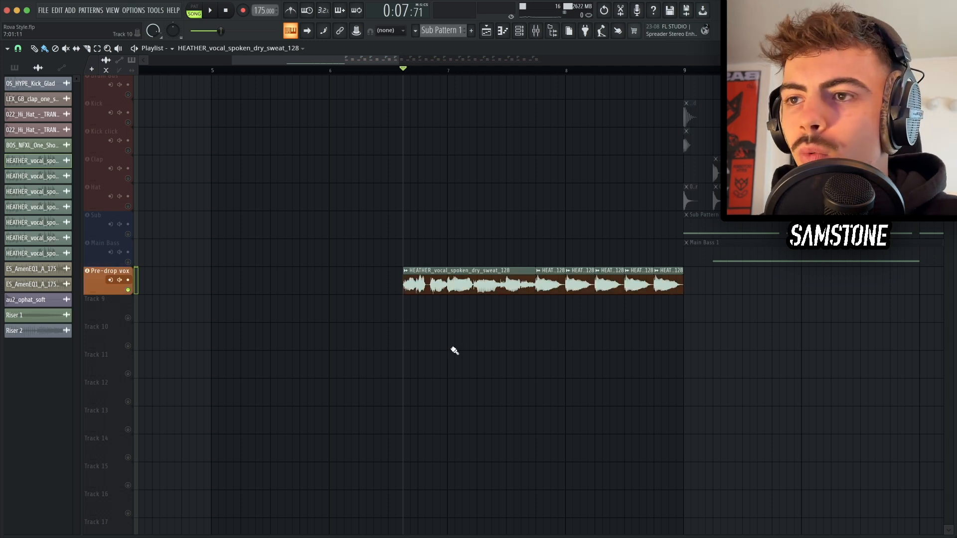
key("F9")
left_click(897, 365)
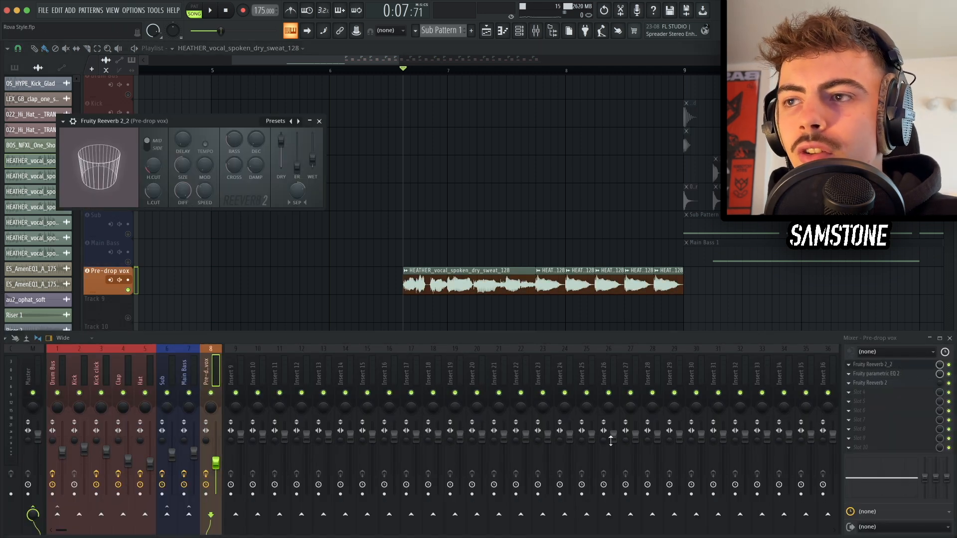
left_click_drag(179, 121, 457, 245)
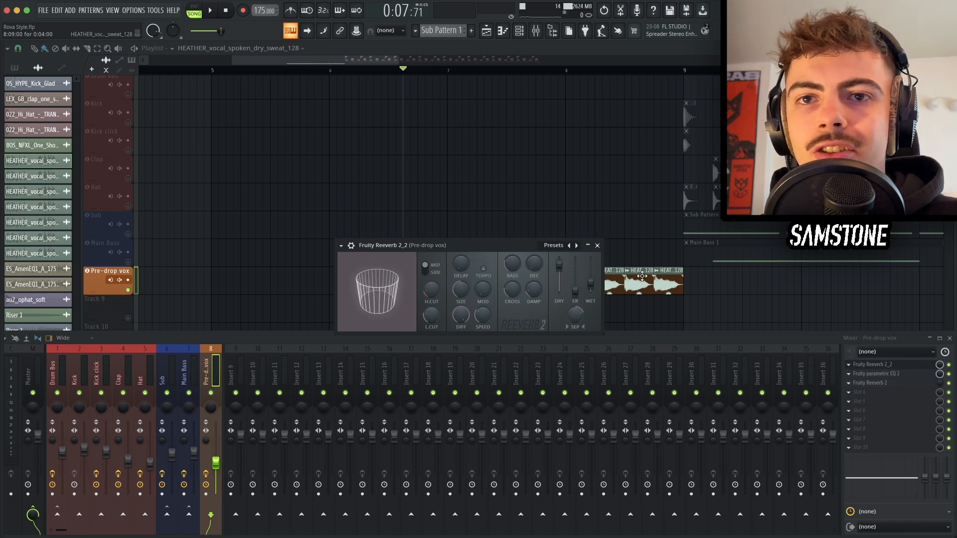
left_click(880, 374)
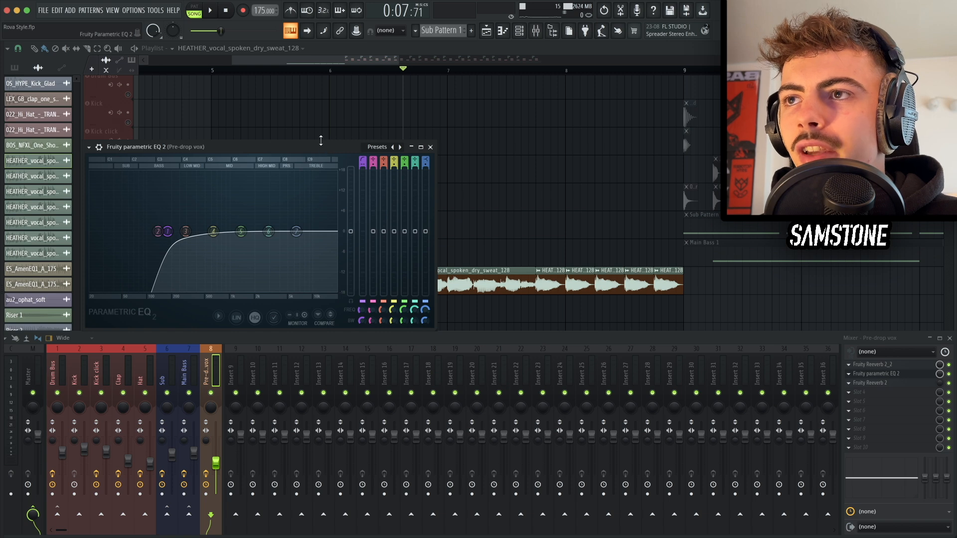
Step: Close the pre-drop vocal's EQ window and select the Reverb Mix Level automation clip beneath the vocal
left_click_drag(321, 141, 442, 152)
left_click_drag(326, 162, 309, 145)
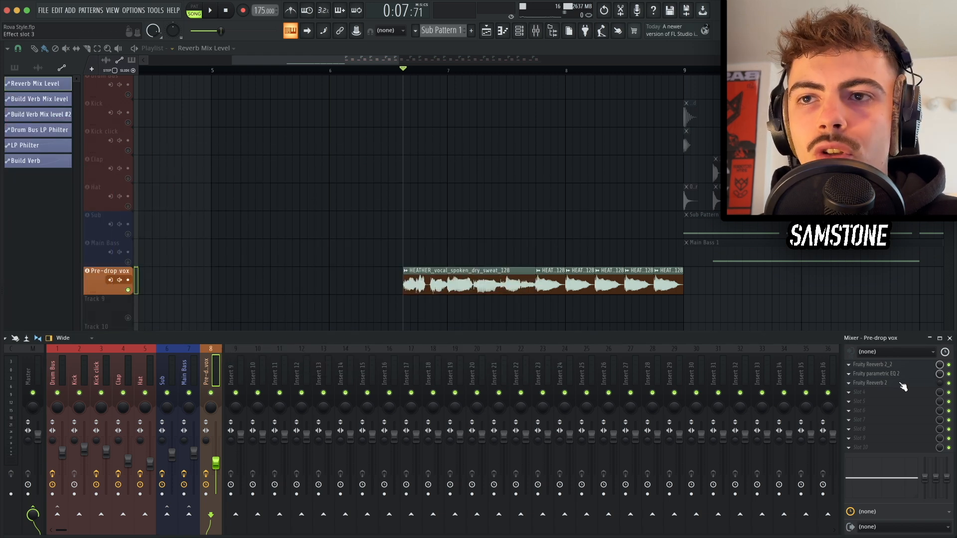
key("F9")
left_click(571, 322)
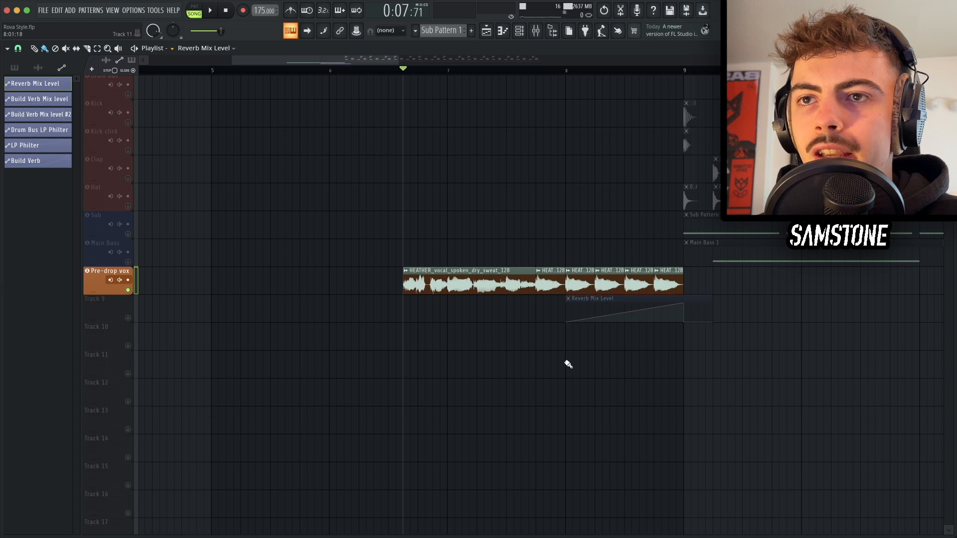
Step: Name the automation track Reverb Mix Level, briefly soloing it and then restoring all tracks
right_click(102, 301)
left_click(129, 319)
right_click(129, 319)
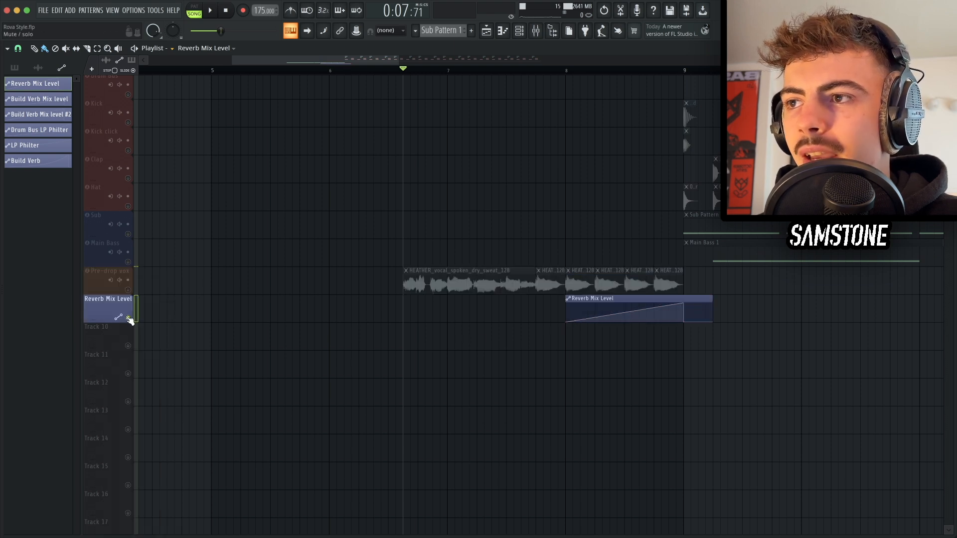
right_click(128, 320)
right_click(108, 310)
key("g")
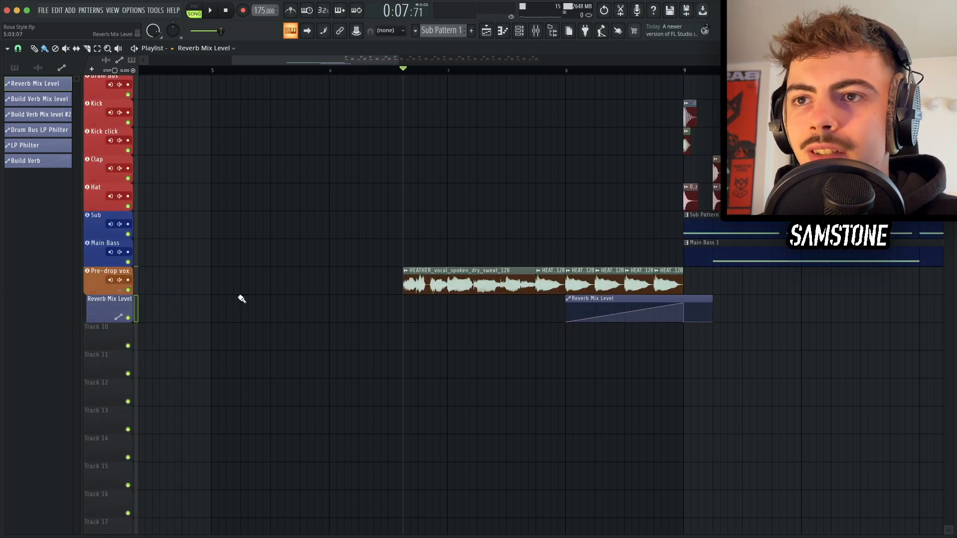
Step: Open the pre-drop vocal's Reeverb 2 and Reeverb 2_2 plugins to show the automated reverb mix level
scroll(590, 329, "up", 2)
key("F9")
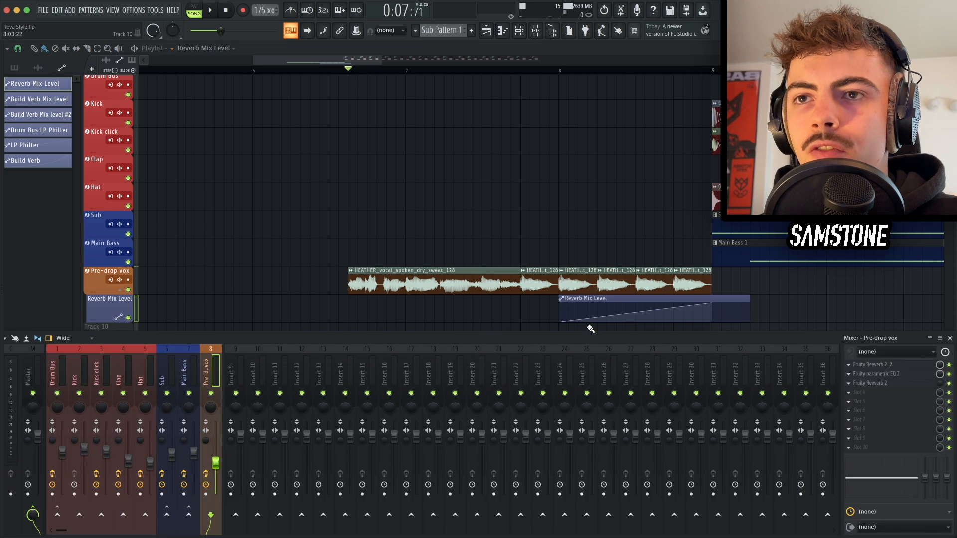
left_click(881, 383)
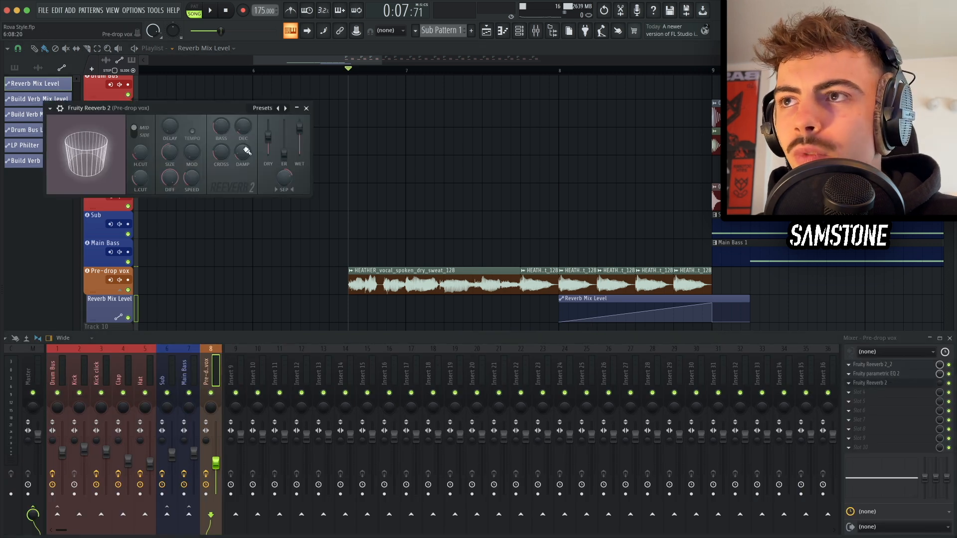
left_click_drag(213, 110, 511, 244)
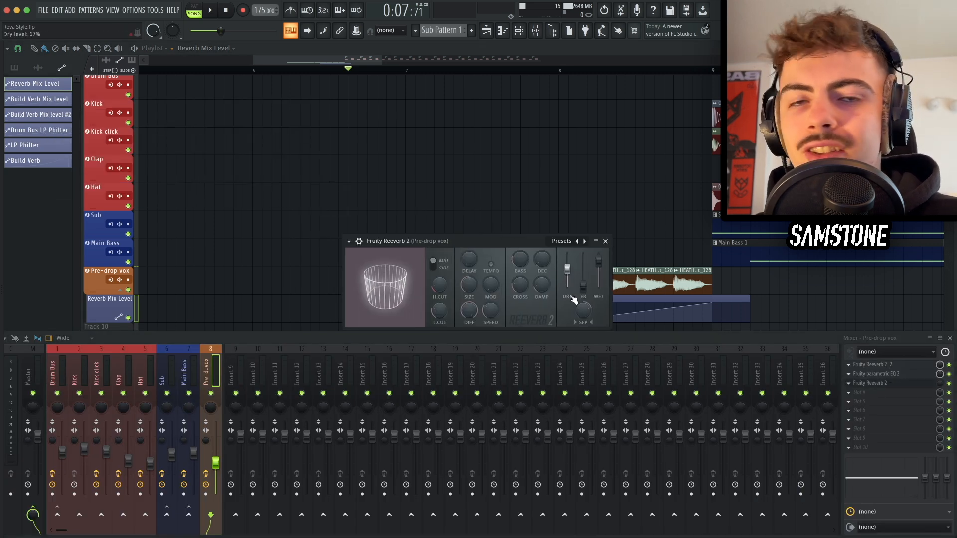
left_click(892, 365)
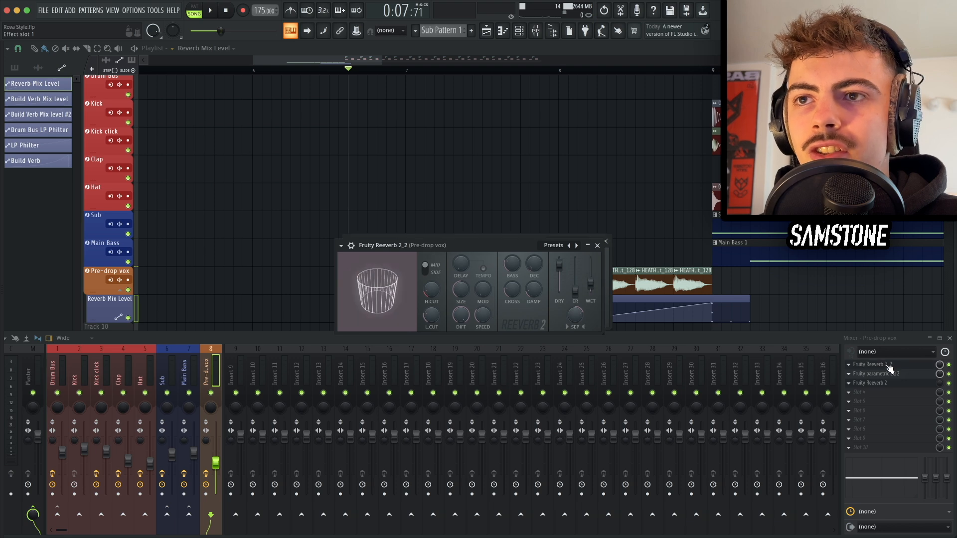
left_click(597, 245)
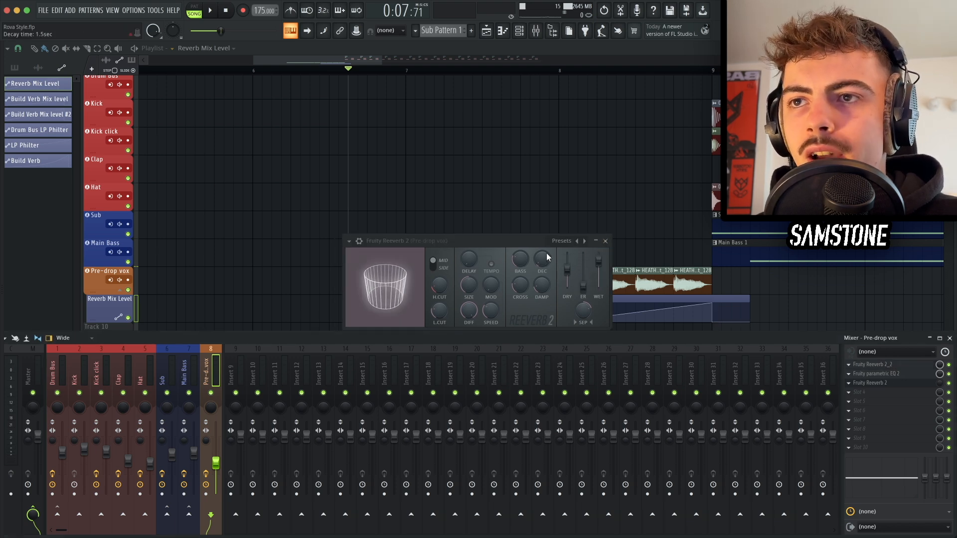
key("Escape")
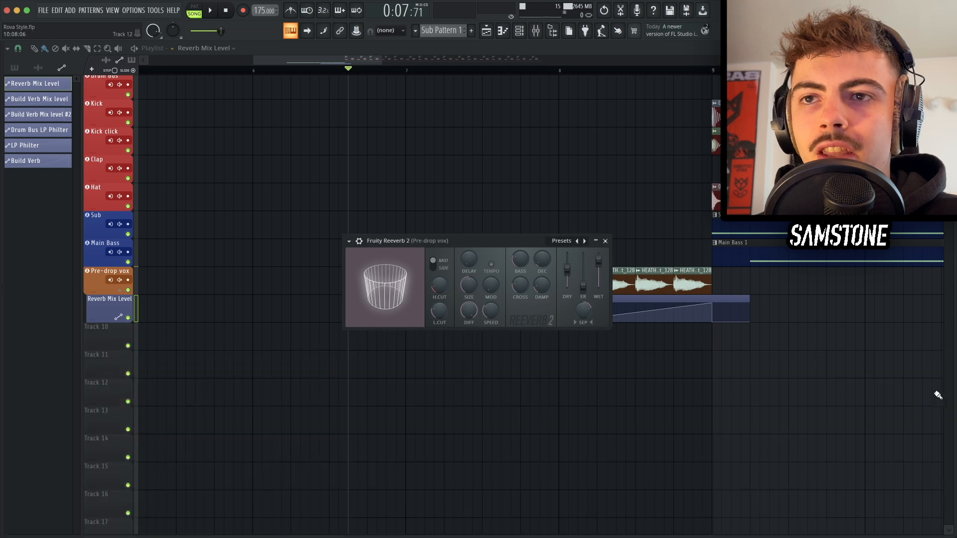
key("Escape")
key("F9")
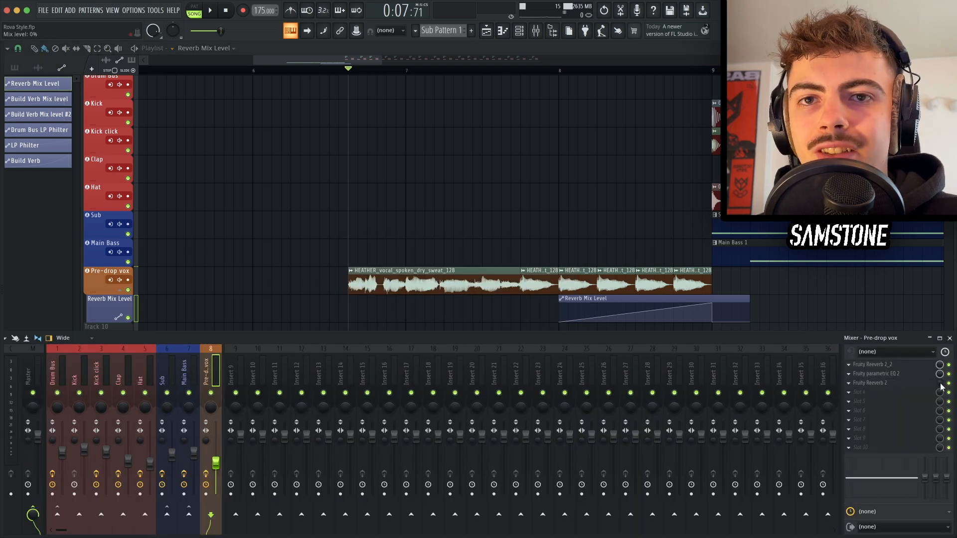
key("F9")
Step: Play back the pre-drop vocal with its reverb mix automation
scroll(603, 320, "down", 2, "ctrl")
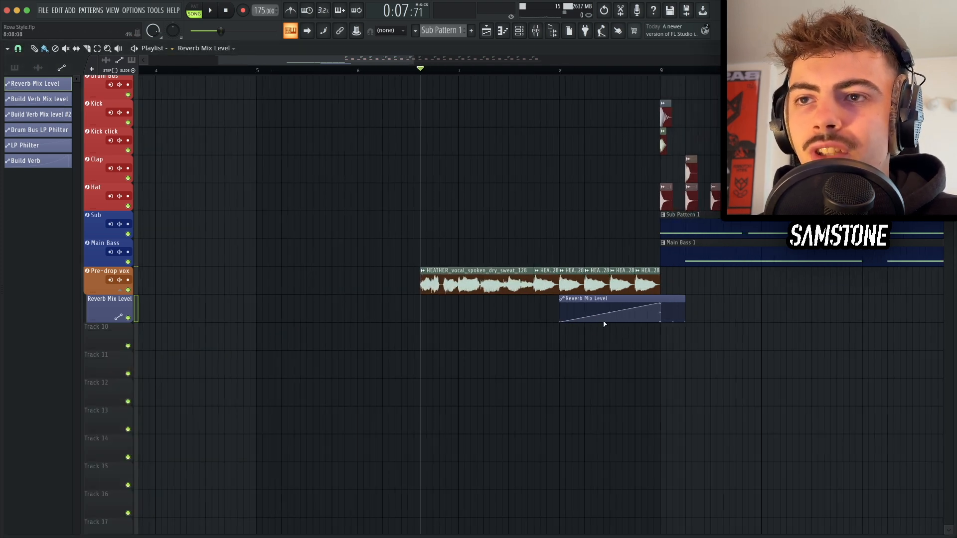
key("space")
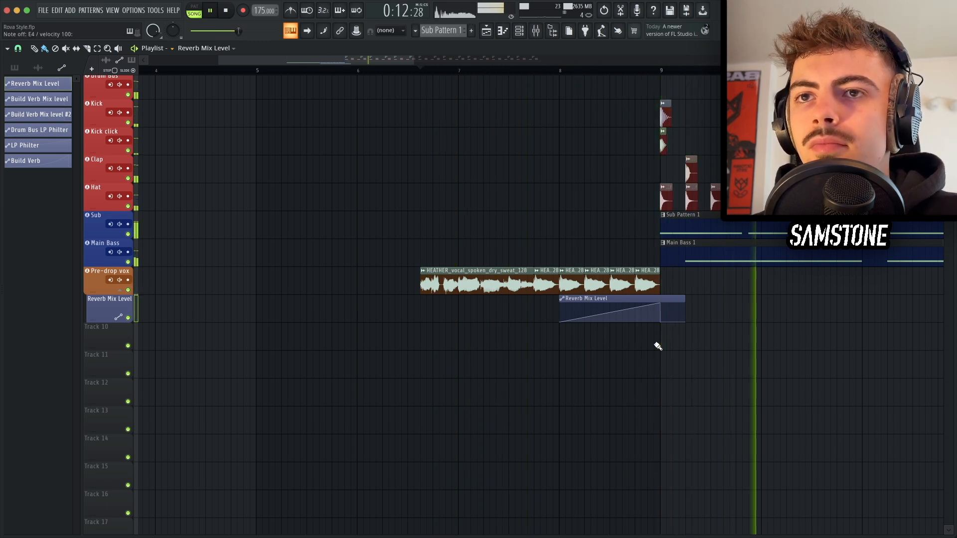
key("space")
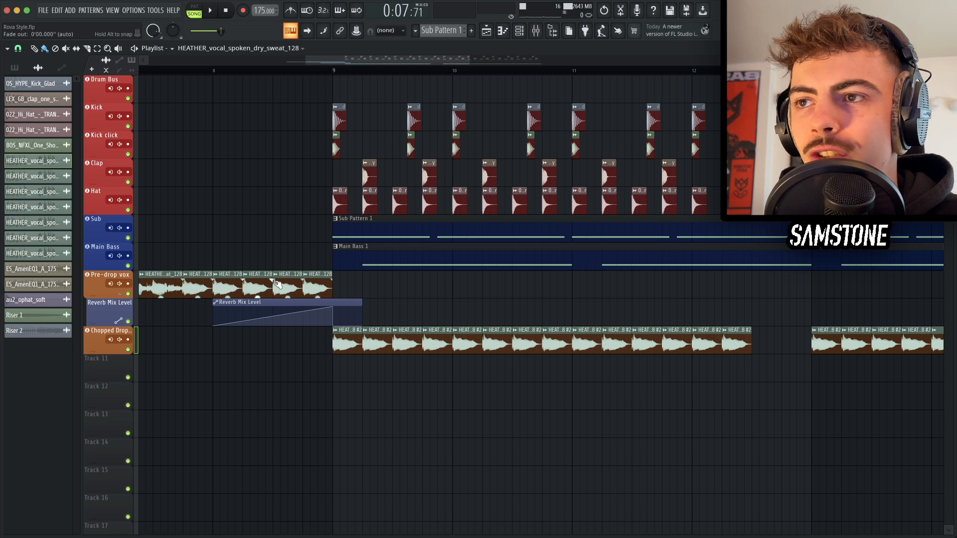
Step: Play the Chopped Drop Vox clips from the start of the drop at bar 9
left_click(353, 340)
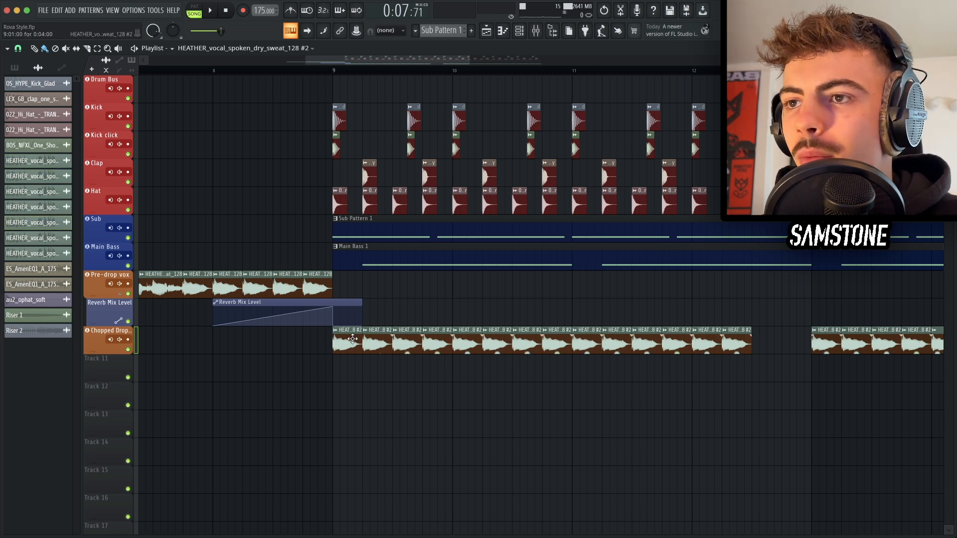
left_click(333, 70)
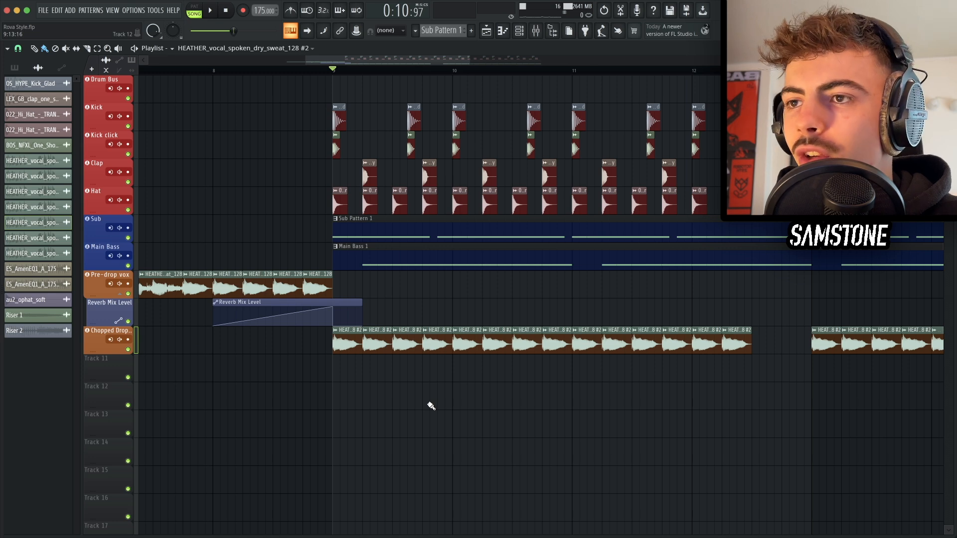
key("space")
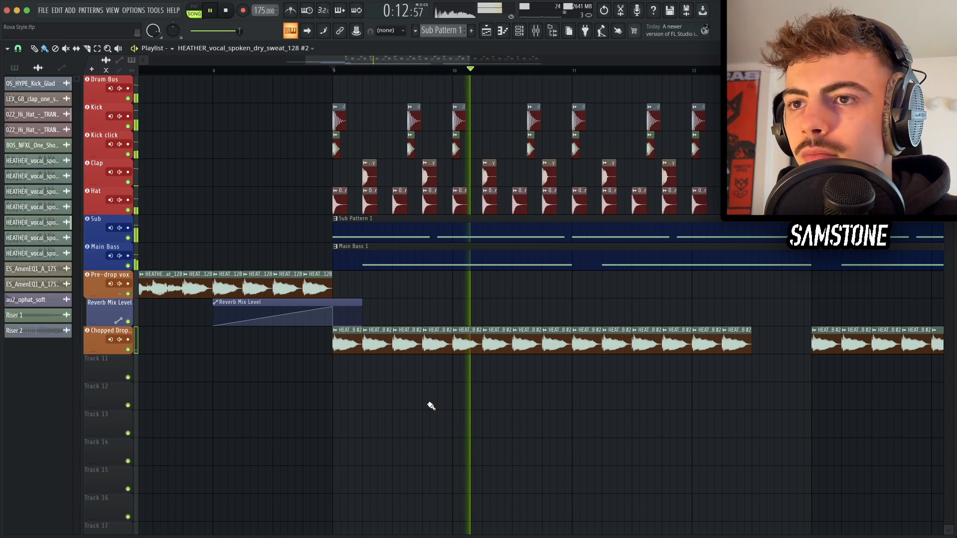
key("space")
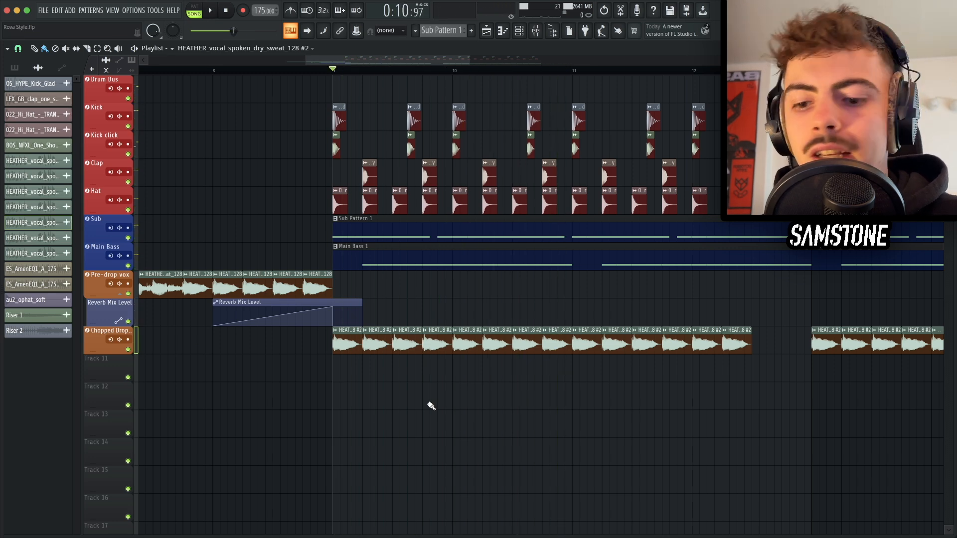
Step: Inspect the Chopped Drop Vox mixer track's Reeverb 2_2 and Parametric EQ 2 plugins
key("F9")
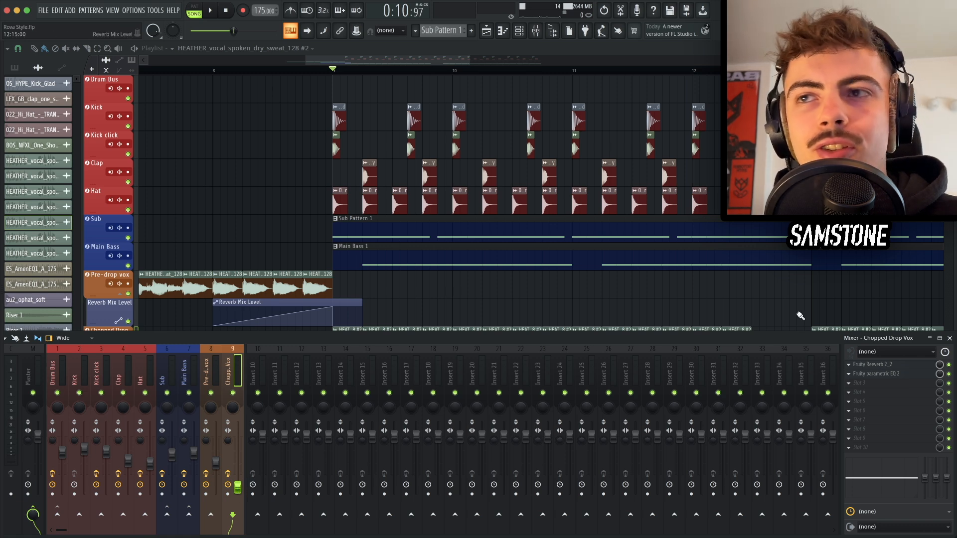
left_click(899, 367)
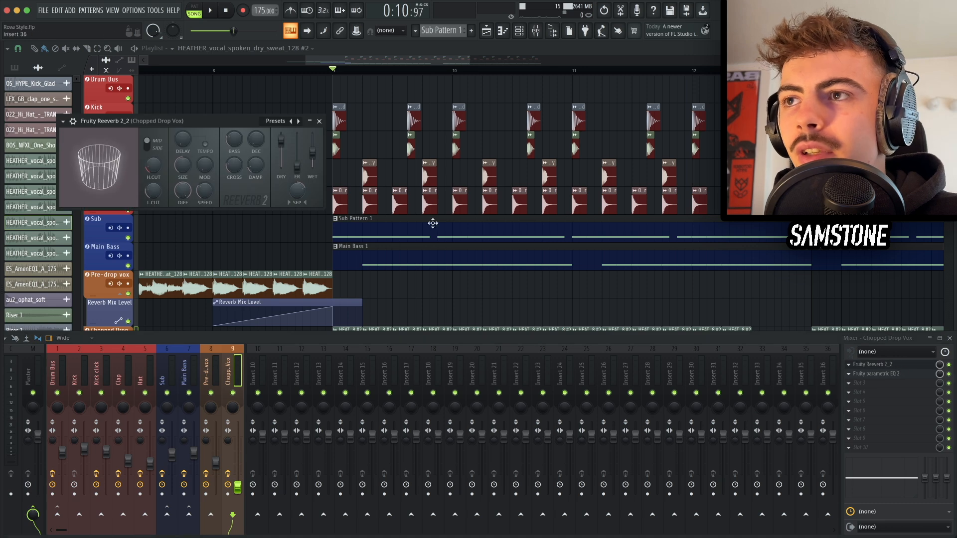
left_click_drag(235, 121, 473, 220)
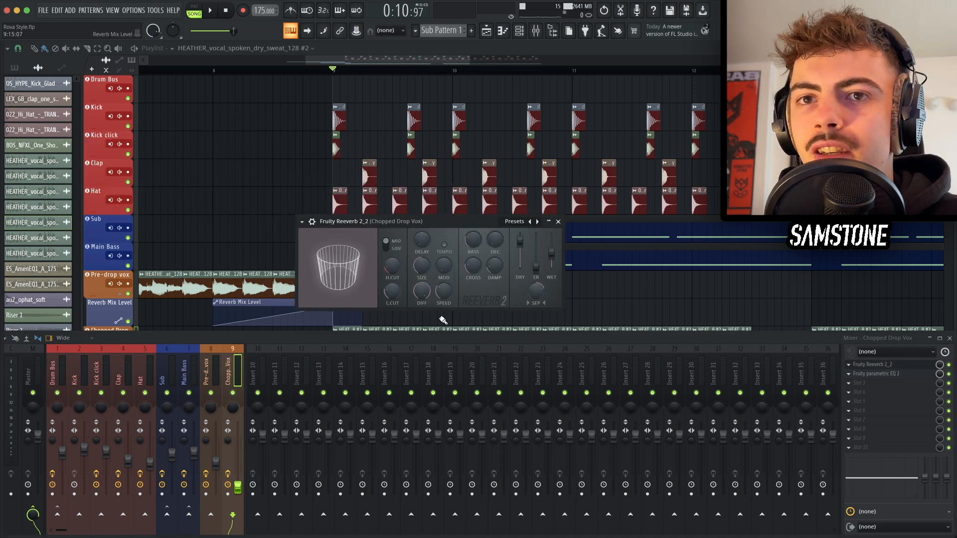
left_click(901, 374)
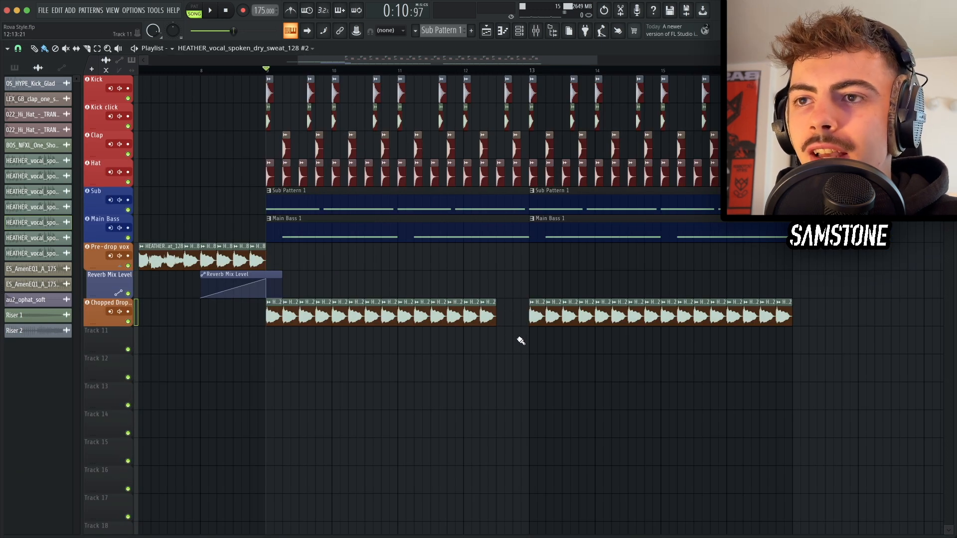
Step: Play the Drop Vox one-shot placed in the gap between the chopped vocal clips
scroll(507, 338, "down", 2)
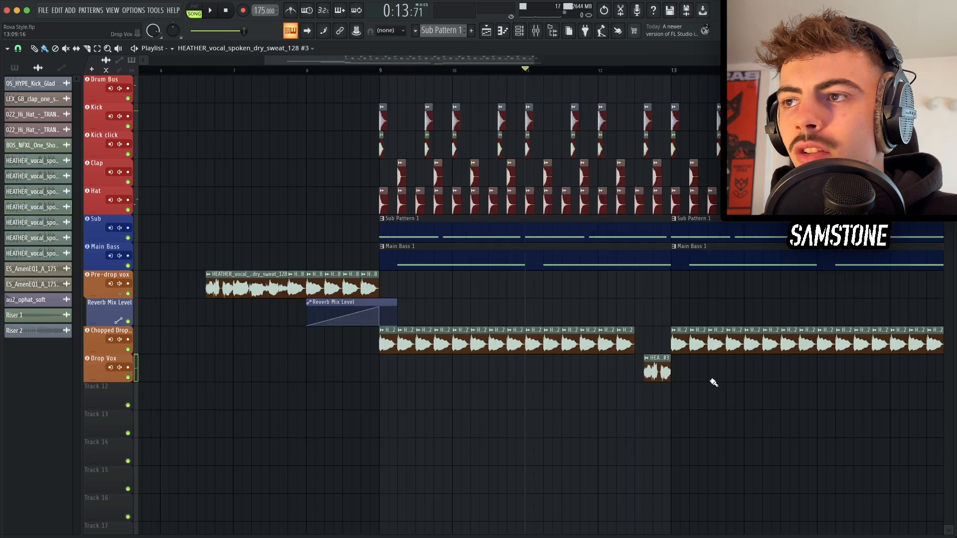
scroll(712, 383, "down", 1)
scroll(711, 357, "up", 2)
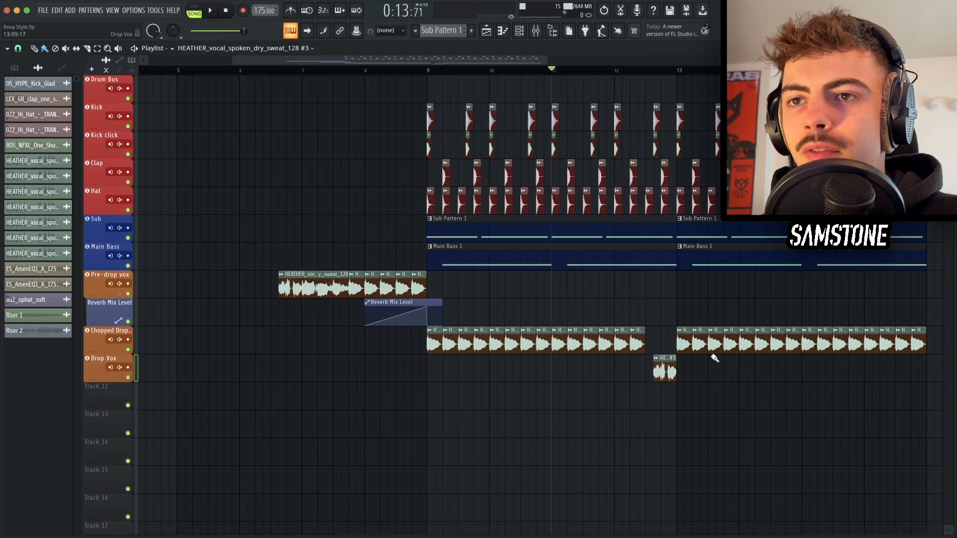
key("space")
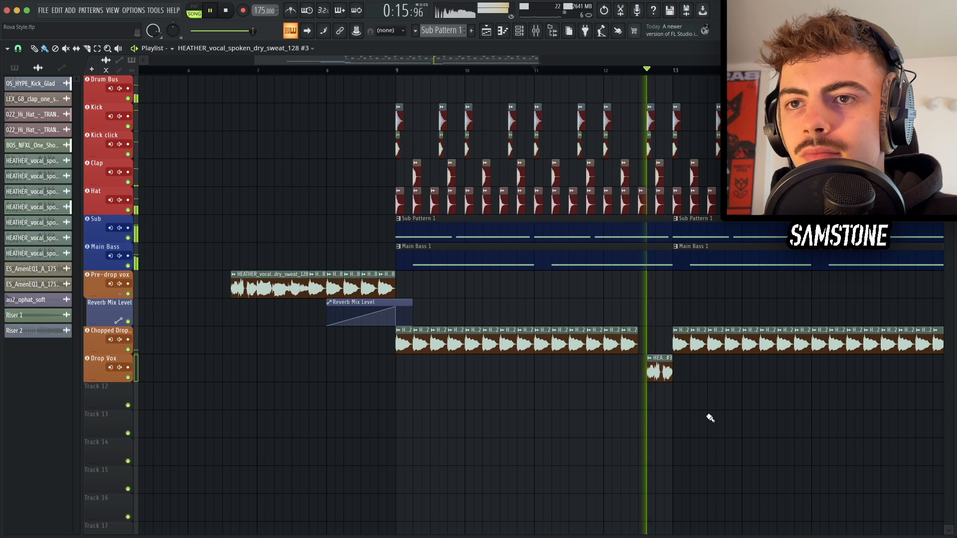
key("space")
Step: Inspect the Drop Vox mixer track's Reeverb 2_2 and Parametric EQ 2 plugins
key("F9")
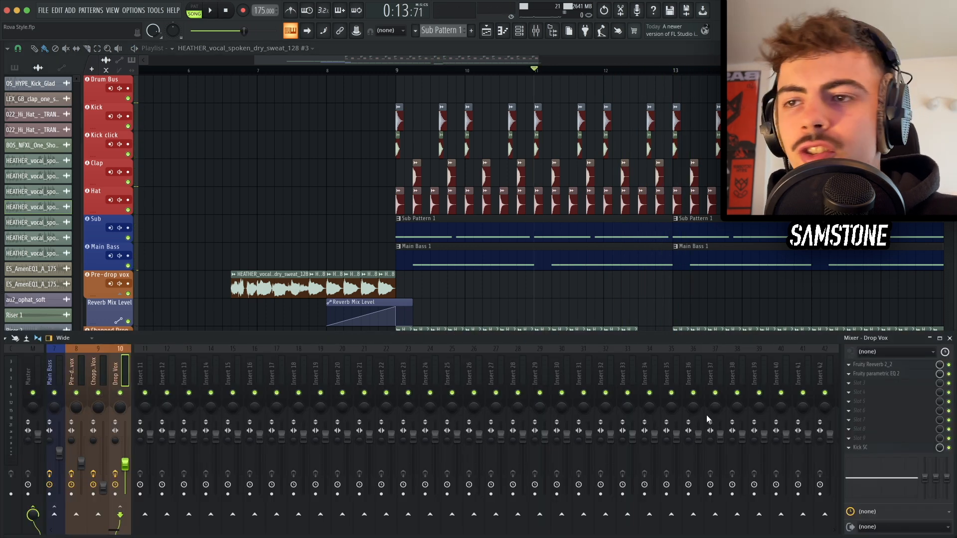
left_click(880, 366)
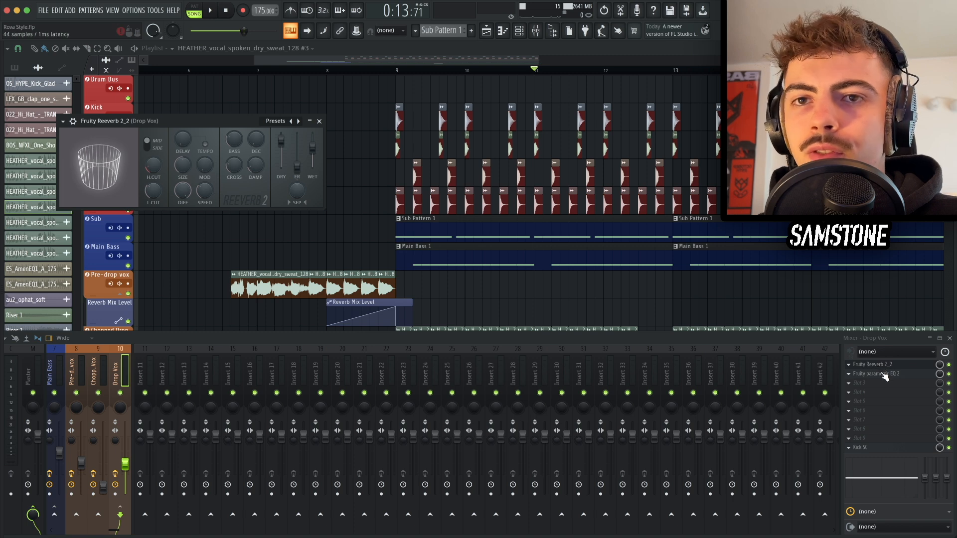
left_click(877, 374)
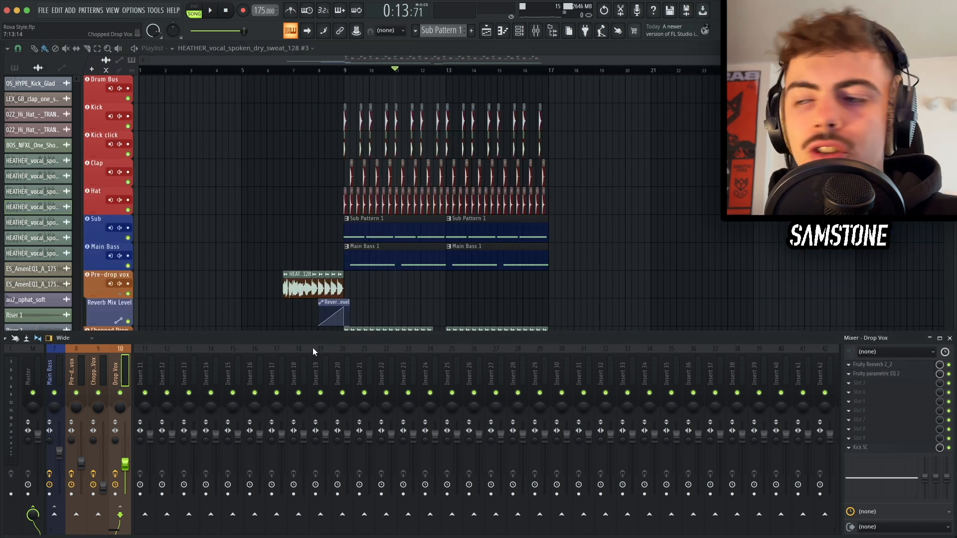
Step: Shorten the second Sub clip and delete the final drum hits before bar 16 to create a gap
scroll(205, 355, "left", 6)
left_click(188, 372)
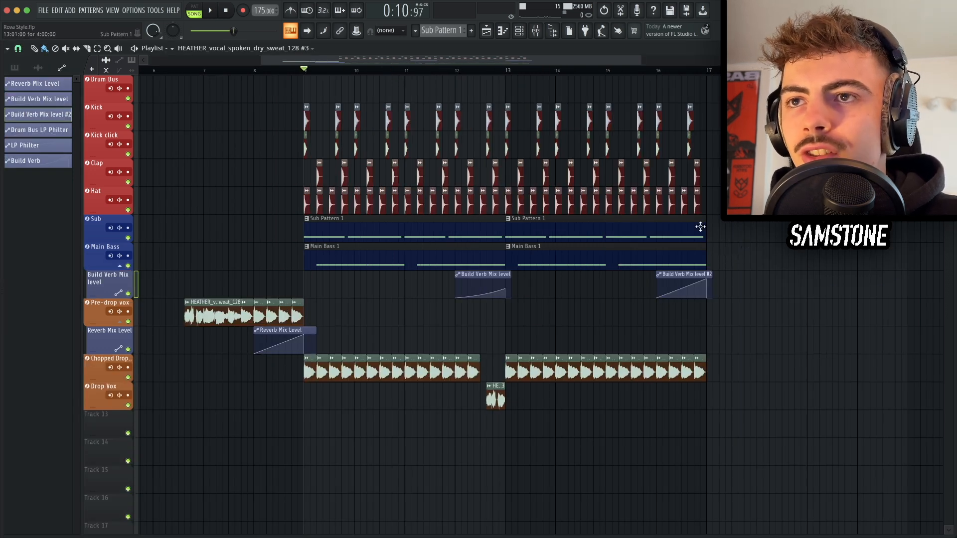
left_click_drag(704, 226, 658, 226)
scroll(657, 226, "up", 2)
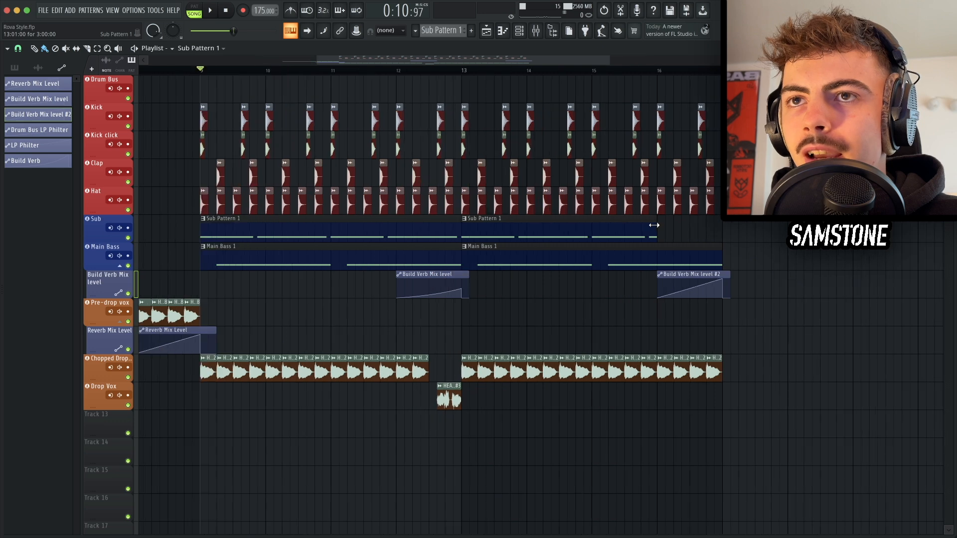
left_click_drag(742, 201, 656, 122)
key("Delete")
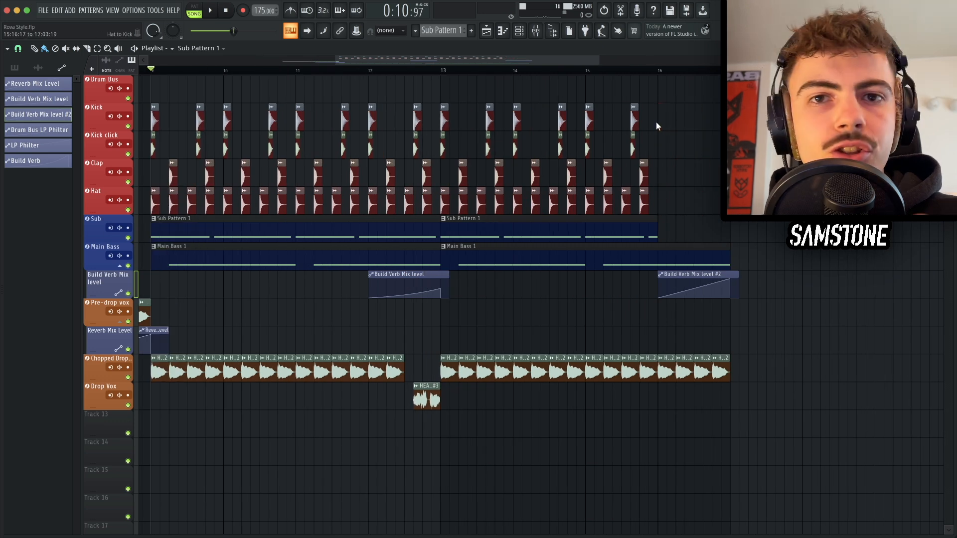
Step: Play back the drop section to hear the gap before bar 17
scroll(656, 122, "down", 2)
scroll(657, 123, "down", 1)
key("KP_Multiply")
key("KP_Multiply")
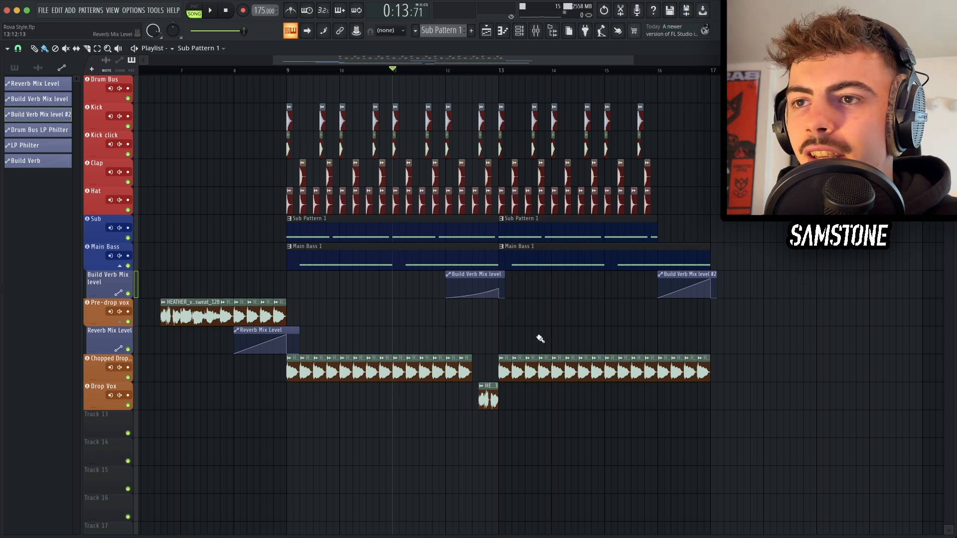
key("space")
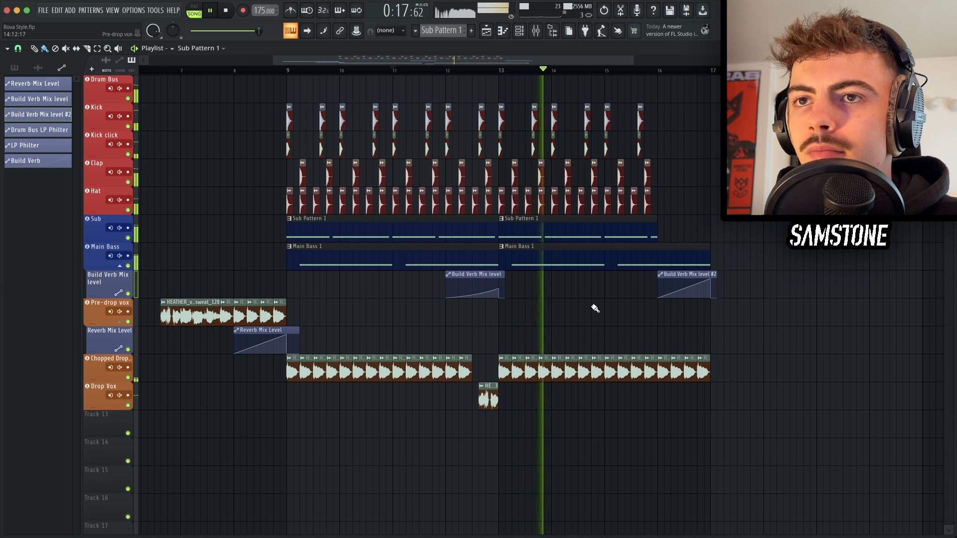
scroll(623, 323, "right", 1)
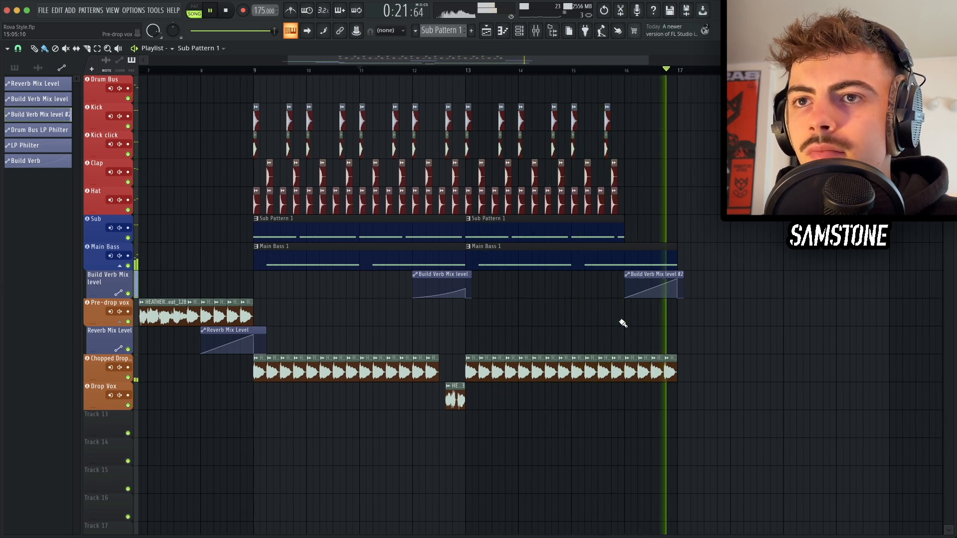
key("space")
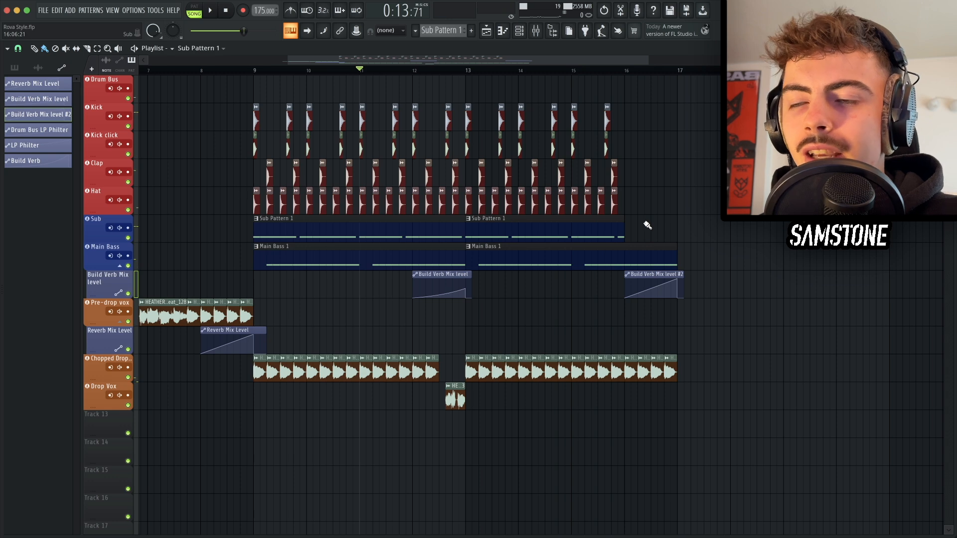
Step: Open the mixer and inspect the Build Verb plugin on the Main Bass mixer track
key("F9")
left_click(910, 393)
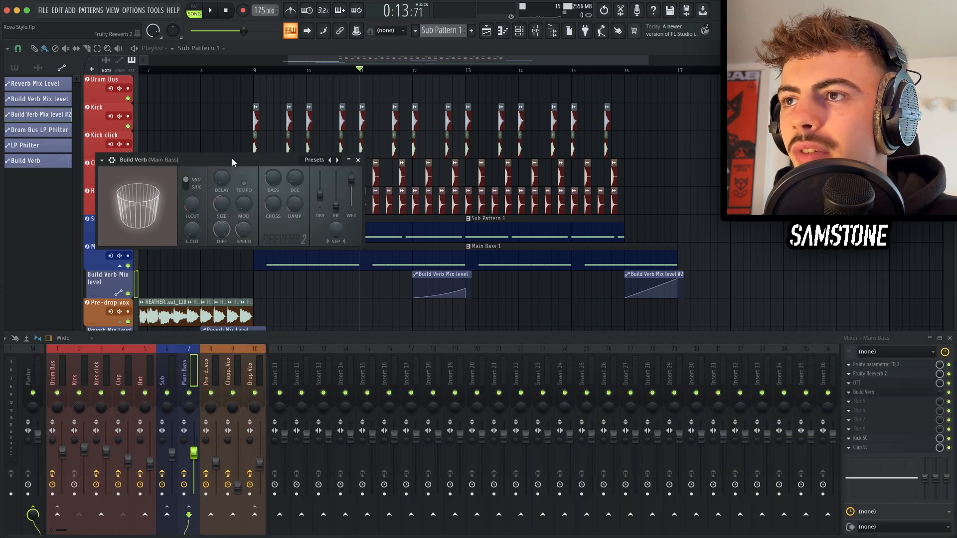
left_click_drag(232, 157, 387, 201)
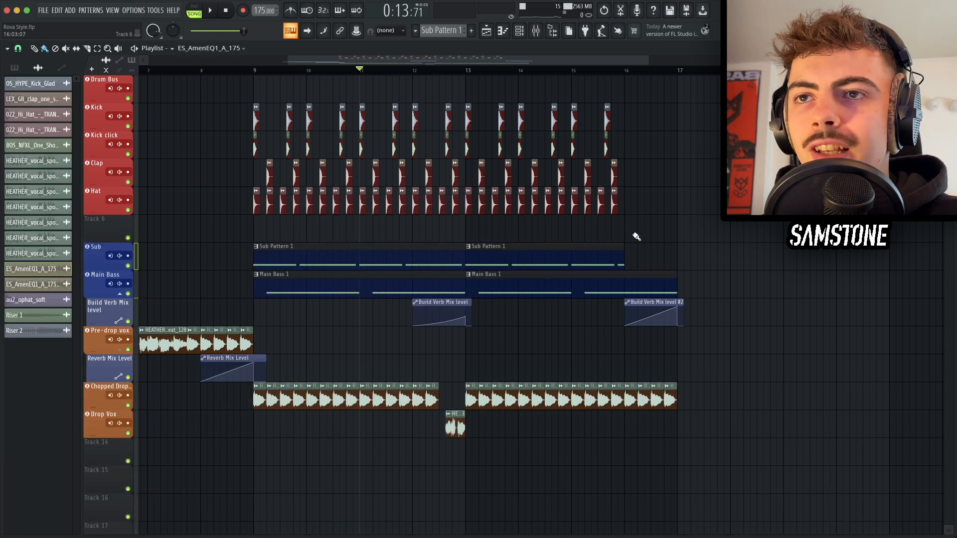
Step: Place the ES_AmenEQ1_A_175 amen break on its own Amen Break track in the gap at bar 16 and play it back
left_click_drag(628, 233, 629, 229)
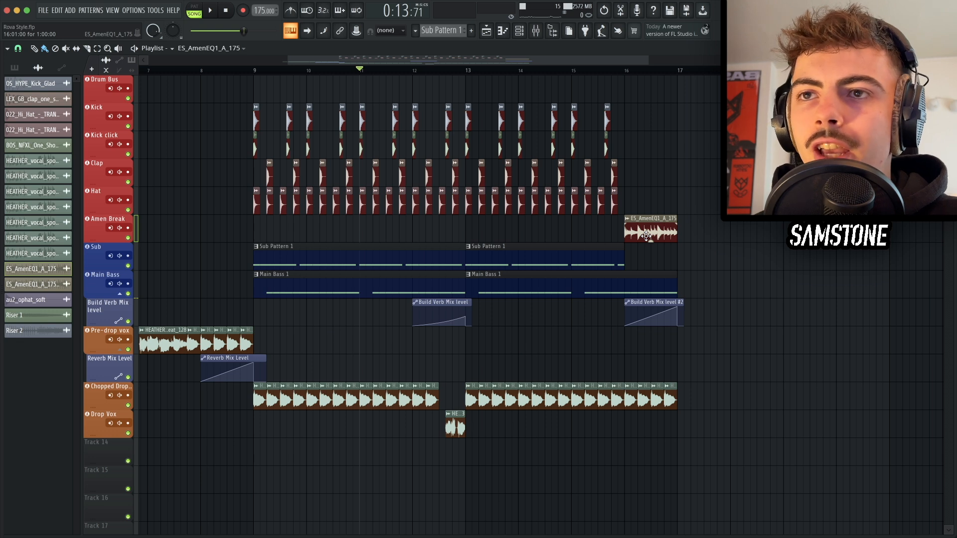
left_click(573, 71)
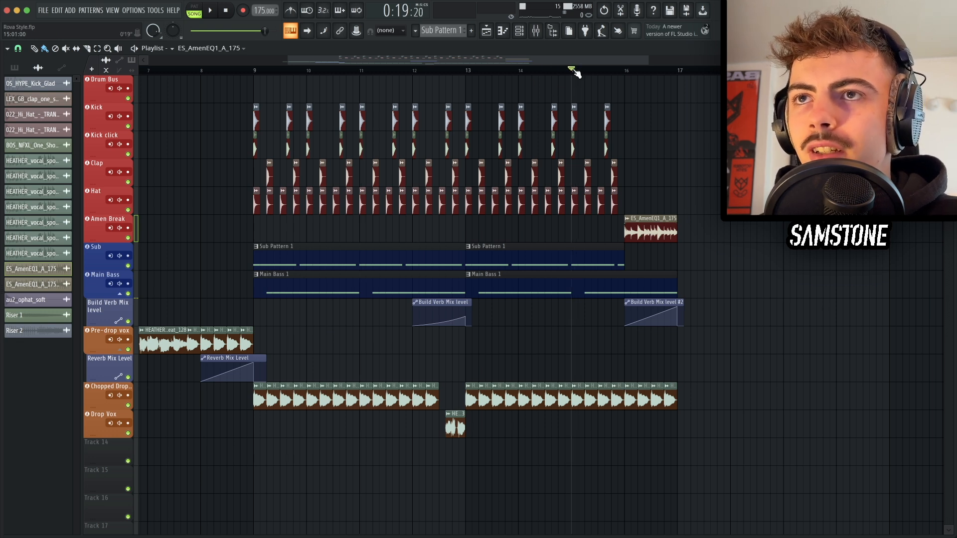
key("space")
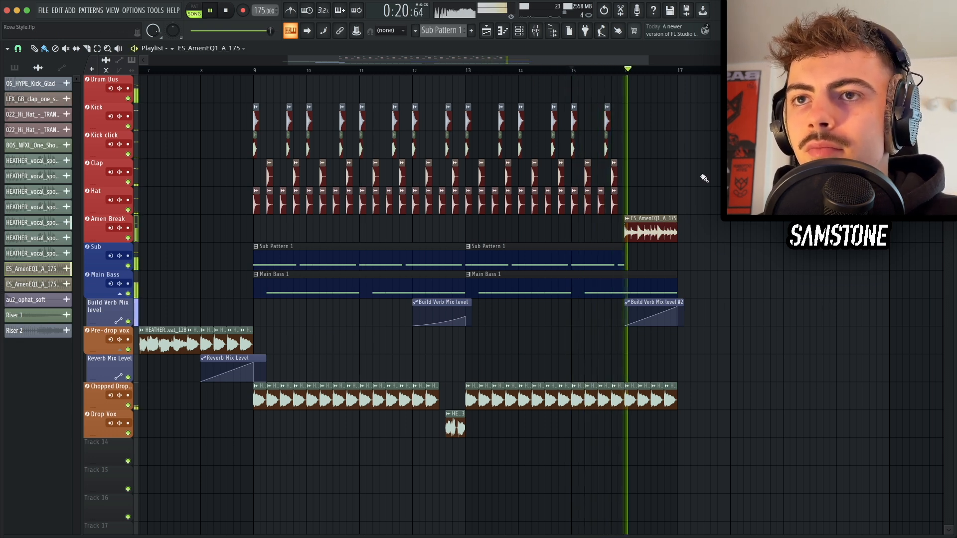
key("space")
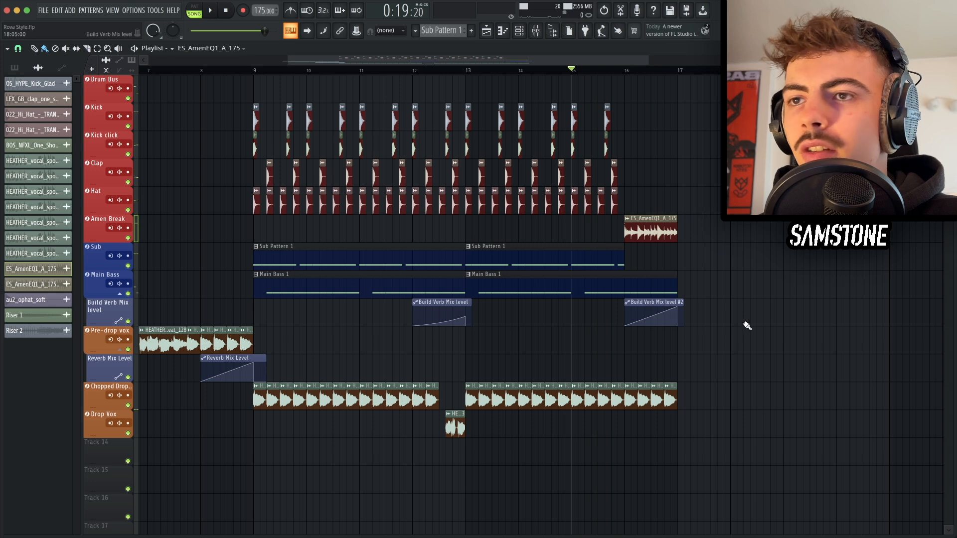
Step: Duplicate the whole drop section from bar 9 so a second drop starts at bar 17, and save the project
left_click_drag(772, 406, 437, 192)
left_click_drag(777, 435, 255, 77)
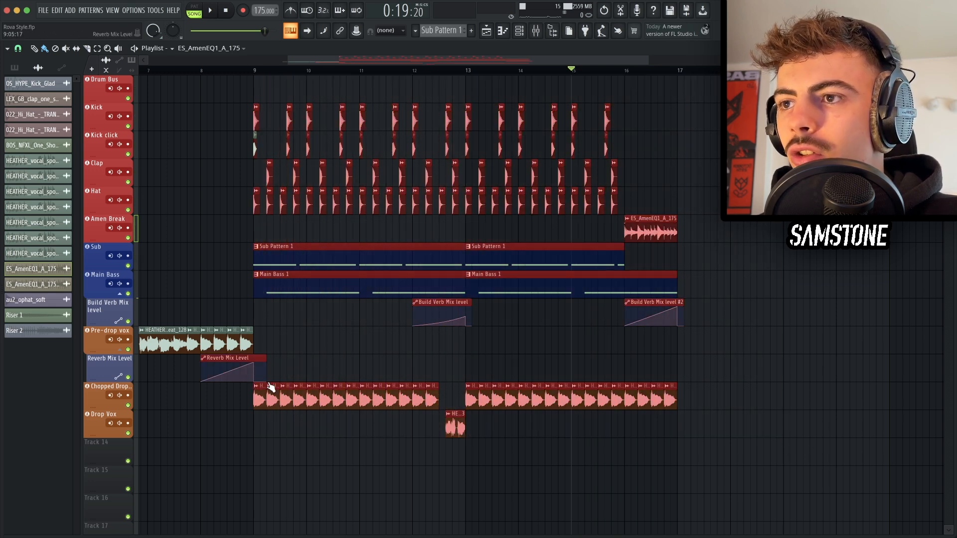
left_click(261, 358, "shift+super")
left_click(256, 137, "shift+super")
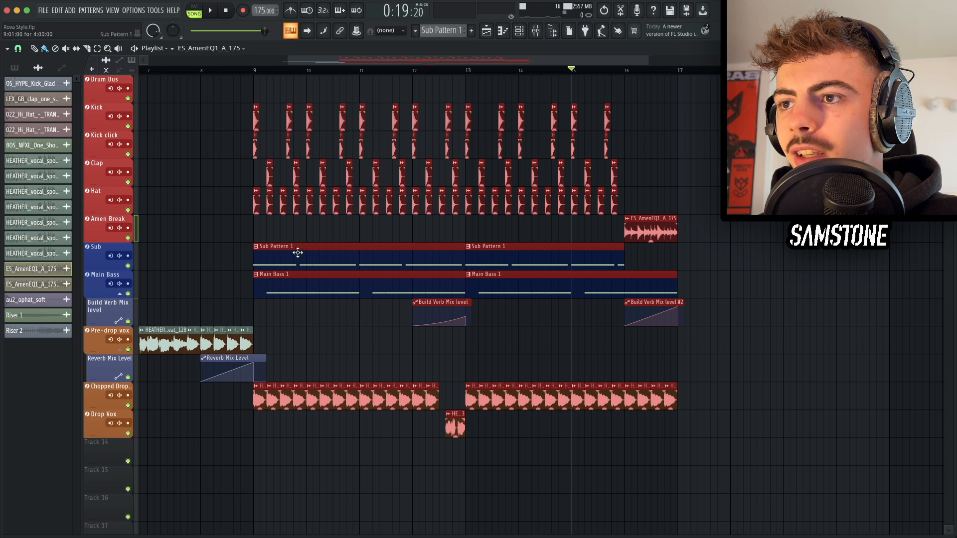
left_click_drag(298, 253, 721, 269)
right_click(726, 236)
key("super+s")
Step: Add an extra hi-hat clip just after bar 17 at the start of the second drop
scroll(726, 236, "right", 5)
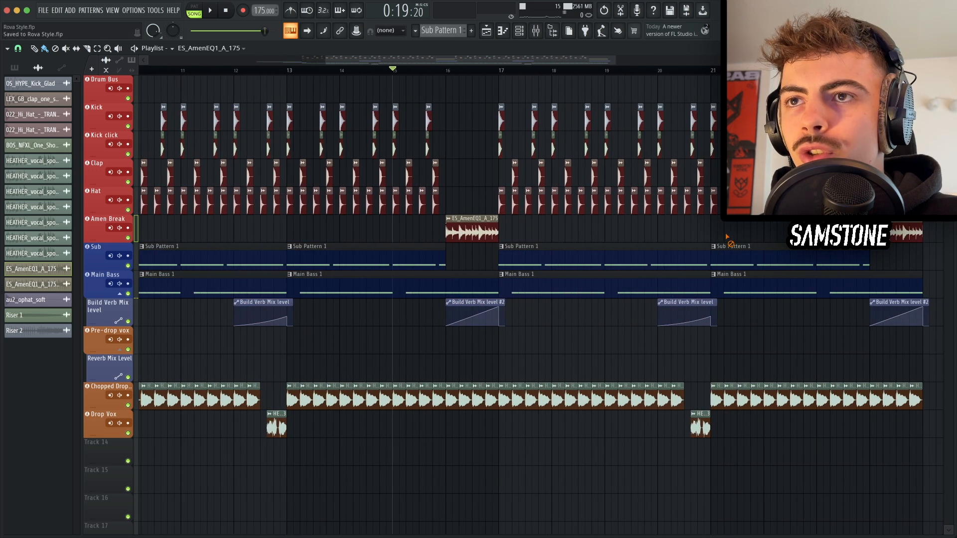
scroll(514, 218, "up", 4)
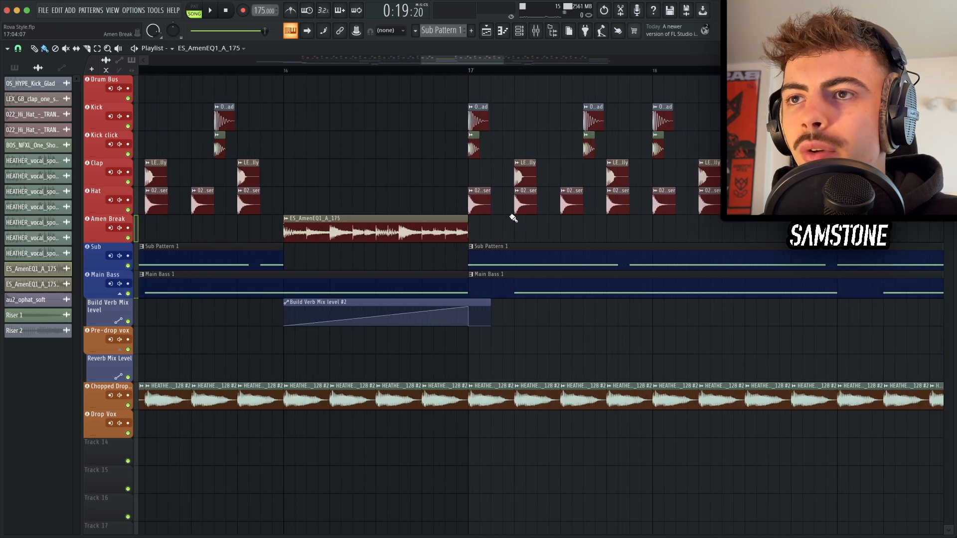
left_click(478, 199)
left_click(499, 197)
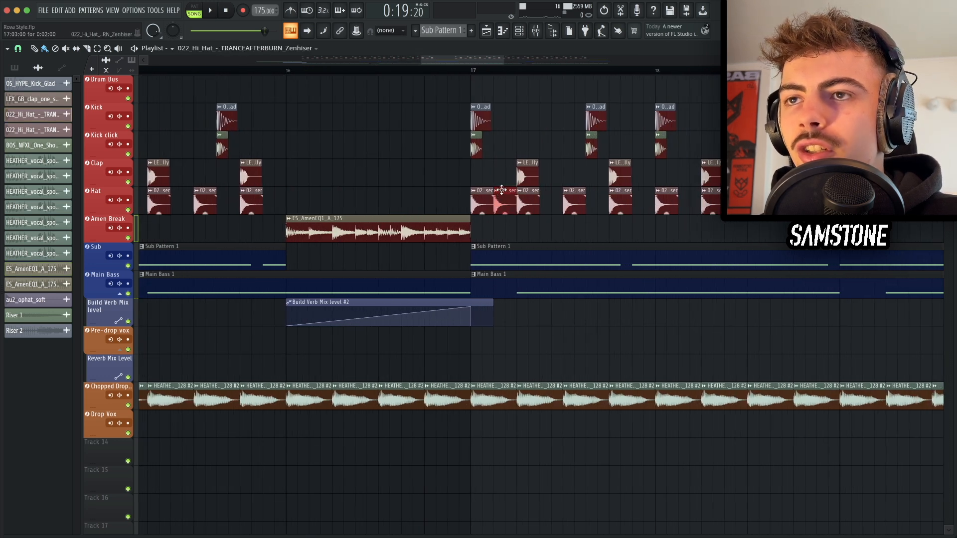
Step: Make the new hi-hat clip a unique sample and lower its gain to -11.1 dB
right_click(500, 194)
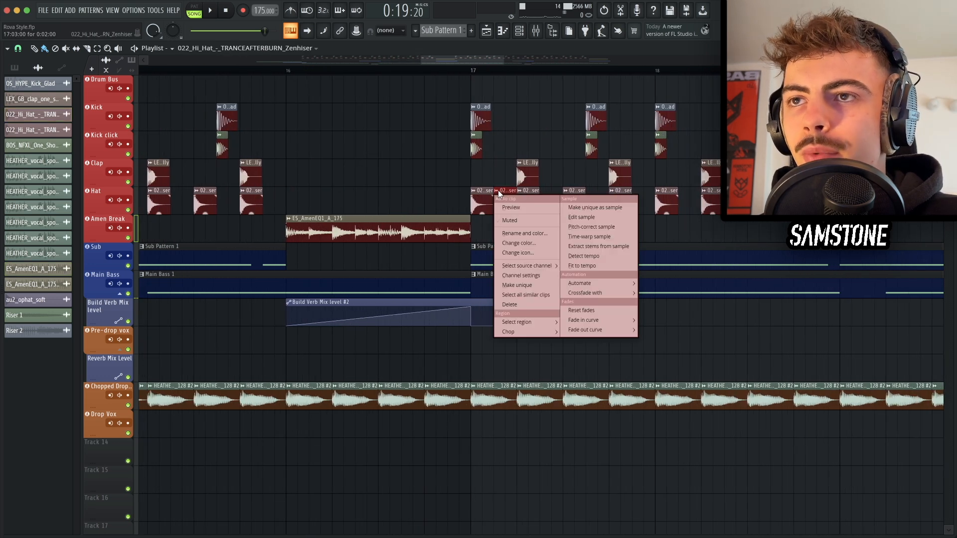
left_click(516, 285)
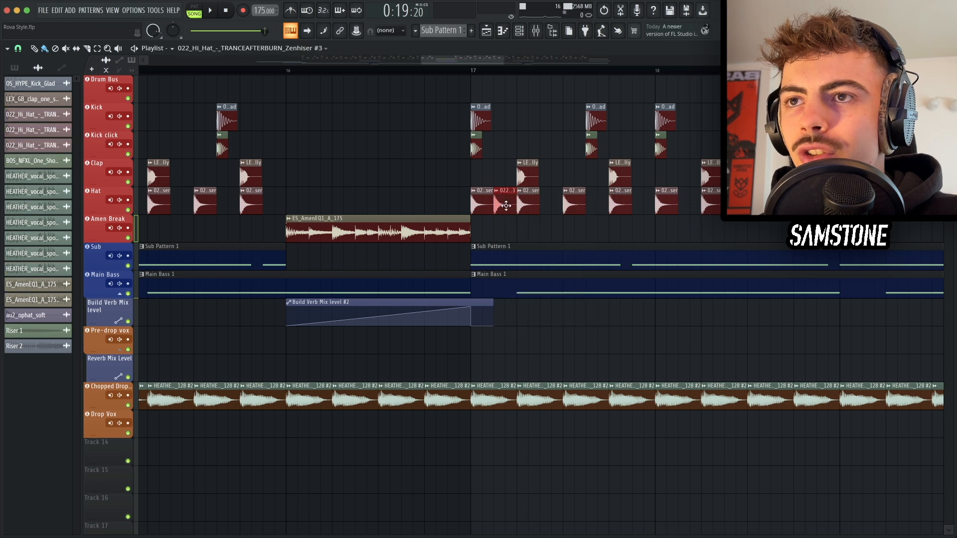
left_click_drag(505, 213, 505, 221)
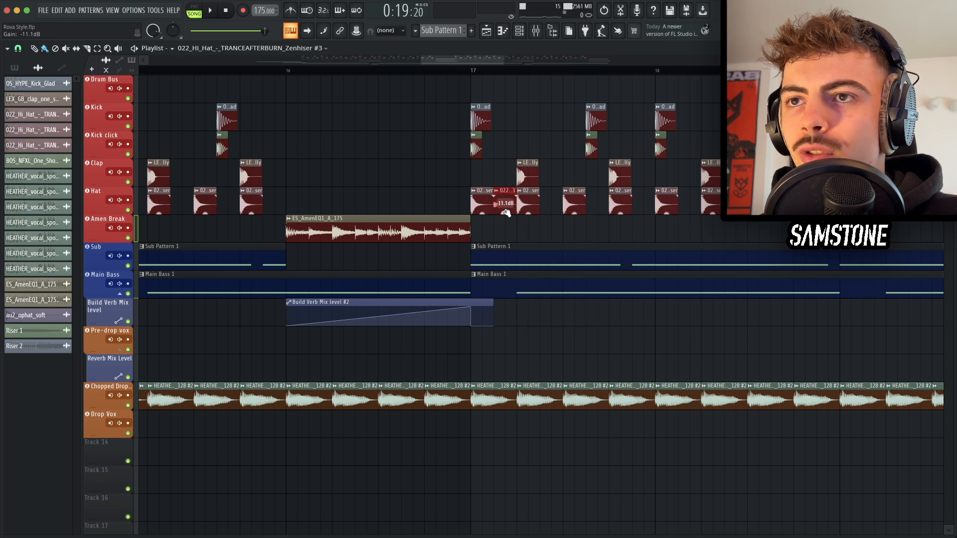
Step: Delete the second drop's hi-hat clips after the new hat pattern
scroll(547, 202, "down", 5)
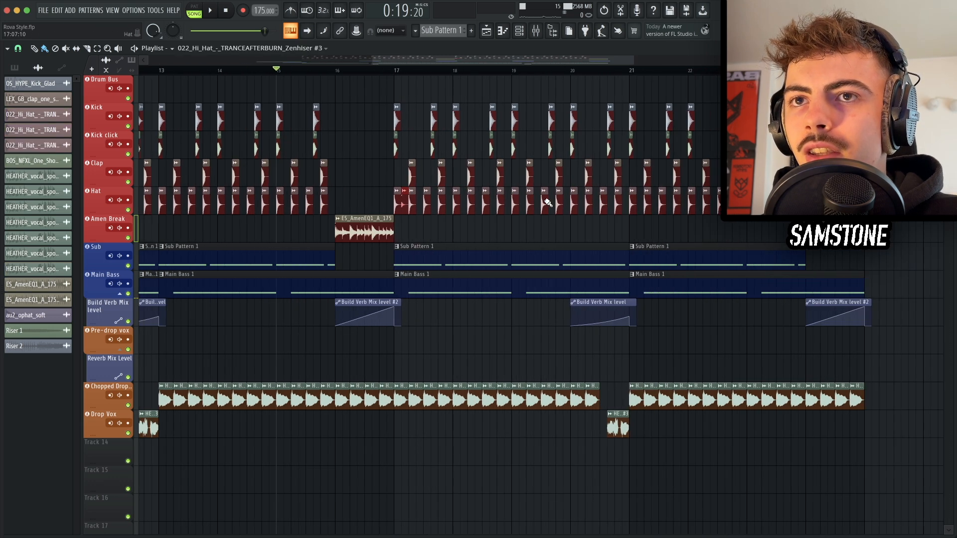
left_click_drag(790, 239, 414, 200)
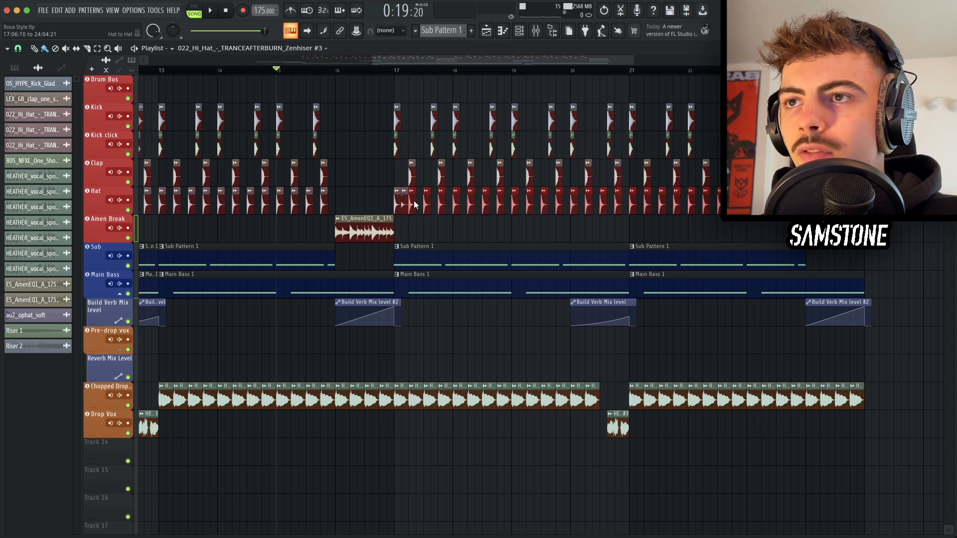
key("Delete")
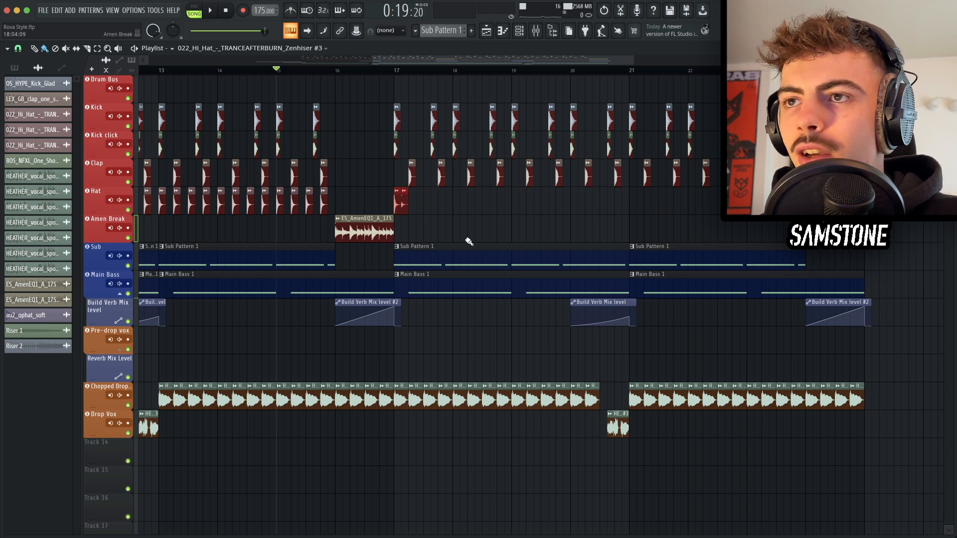
Step: Repeat the new hi-hat pattern six times across the second drop
key("ctrl+b")
key("ctrl+b")
key("ctrl+b")
key("ctrl+b")
key("ctrl+b")
key("ctrl+b")
key("ctrl+b")
key("ctrl+b")
key("ctrl+b")
key("ctrl+b")
key("ctrl+b")
key("ctrl+b")
key("ctrl+b")
key("ctrl+b")
key("ctrl+b")
key("ctrl+b")
key("ctrl+b")
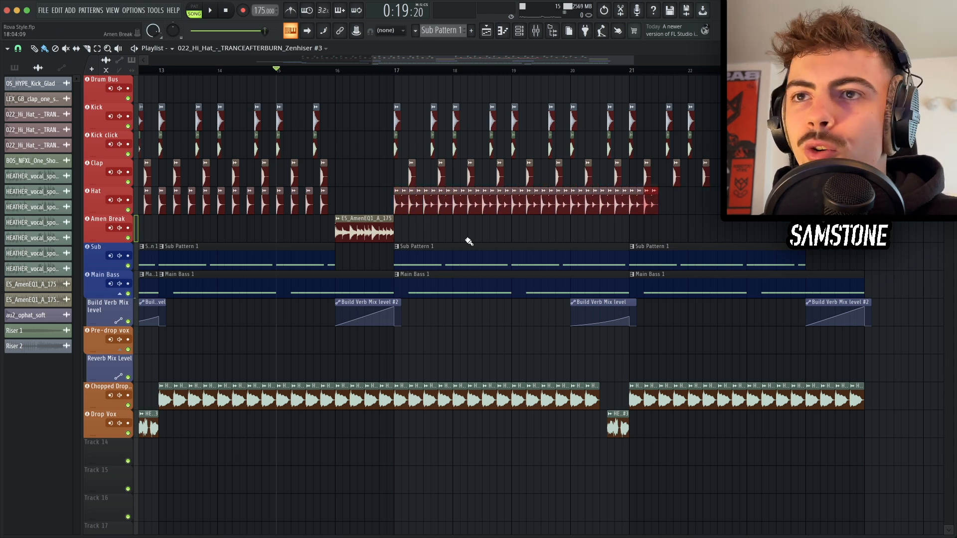
key("ctrl+b")
key("ctrl+b")
key("ctrl+b")
key("ctrl+b")
key("ctrl+b")
key("ctrl+b")
key("ctrl+b")
key("ctrl+b")
Step: Play back the transition into the second drop and save the project
left_click(391, 70)
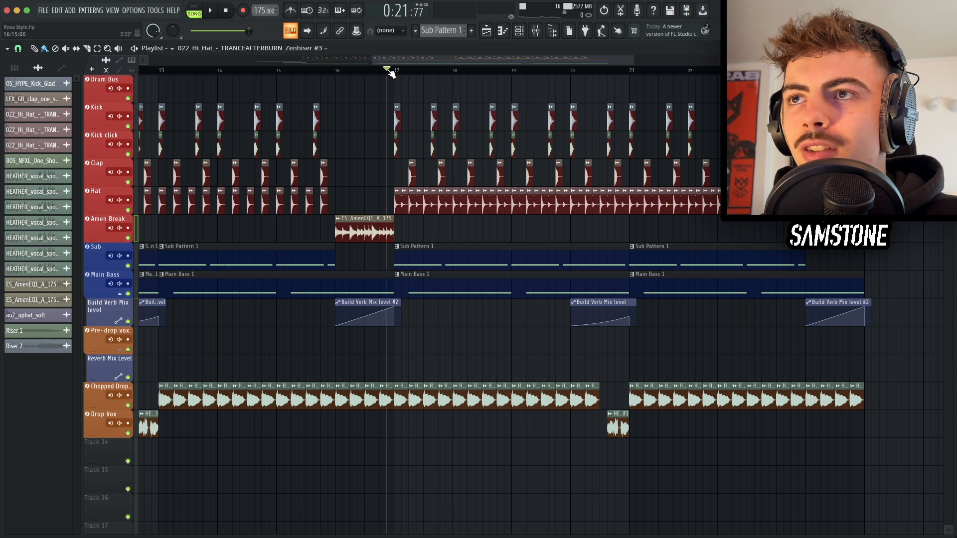
key("space")
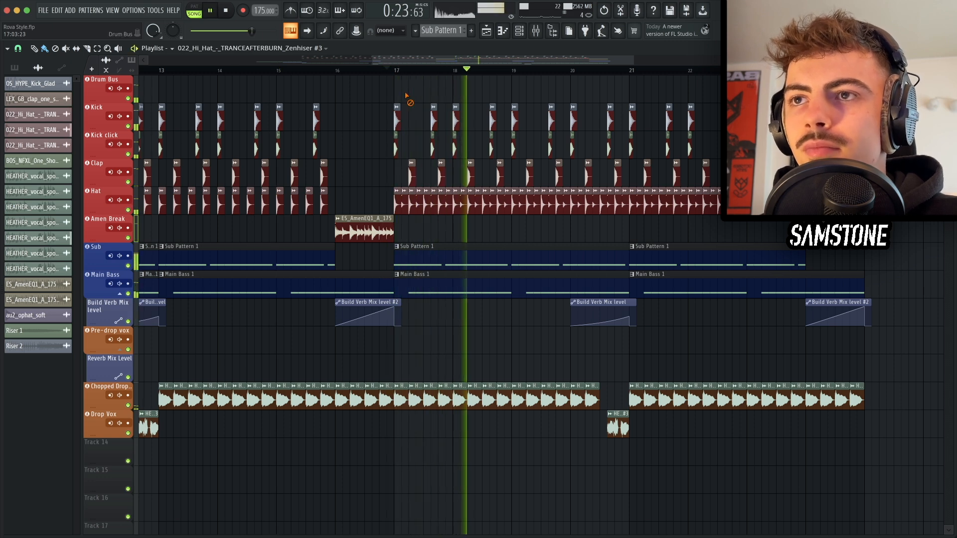
key("space")
key("ctrl+s")
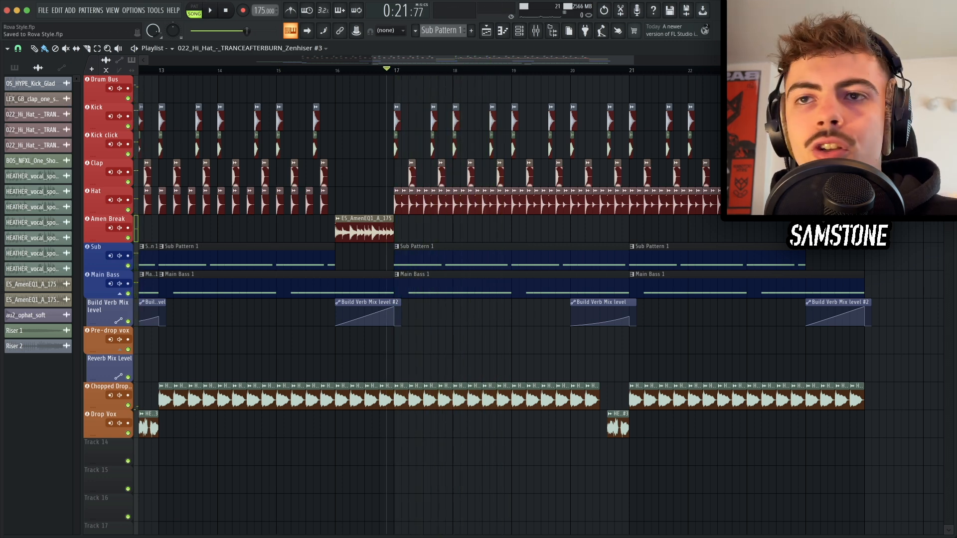
Step: Move the entire arrangement about nine bars later to leave room for an intro
scroll(715, 274, "down", 2)
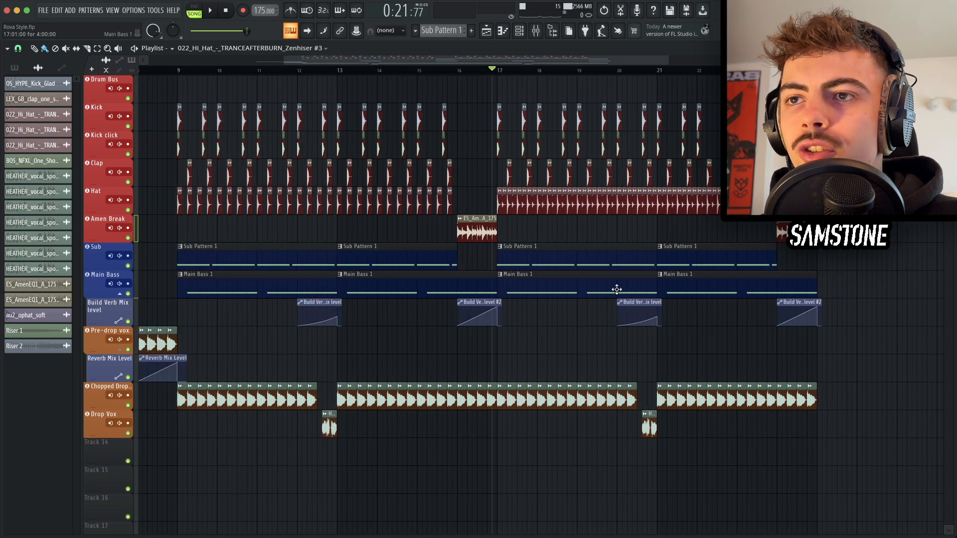
scroll(617, 289, "down", 1)
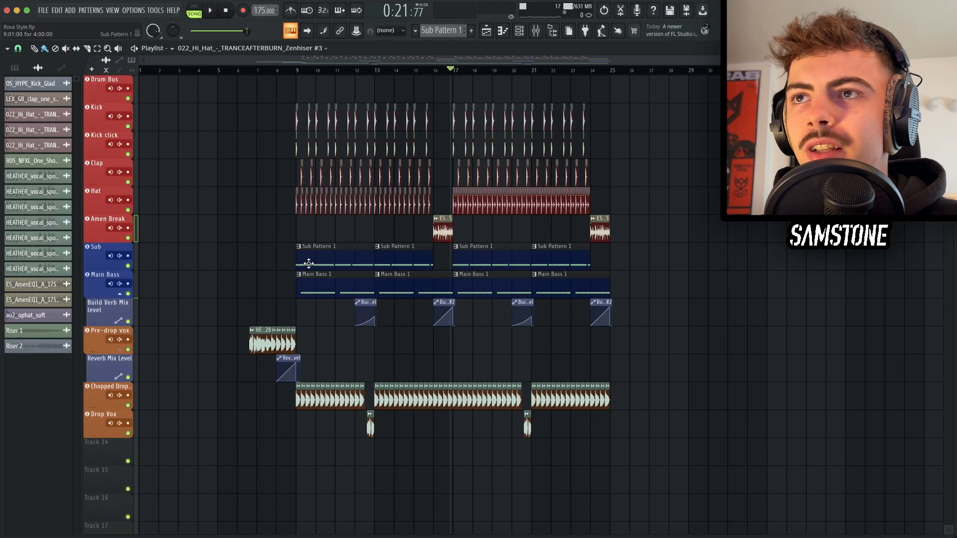
key("ctrl+a")
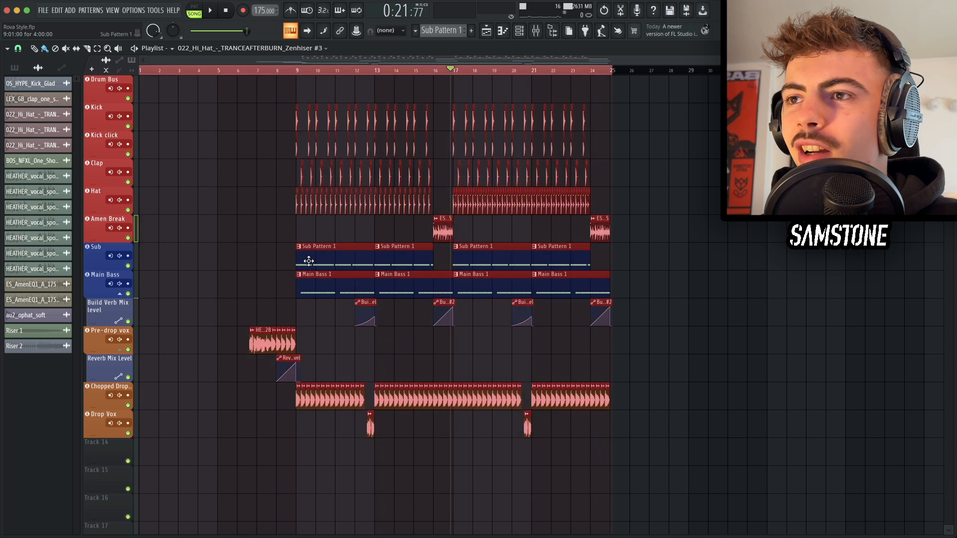
left_click_drag(309, 261, 485, 258)
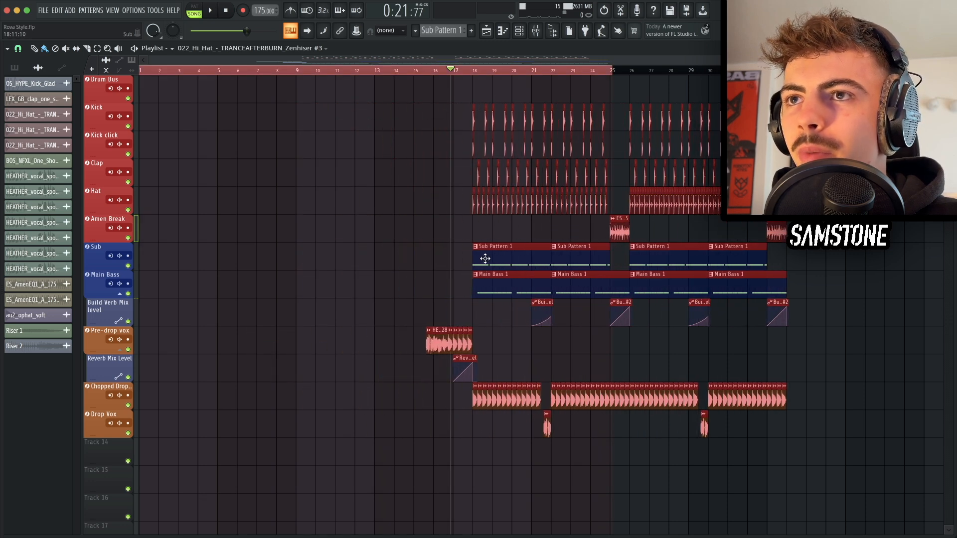
key("ctrl+d")
Step: In the Intro Pad's Serum, load the Analog Basic Shapes wavetable on oscillator A and set its position to 3
left_click(467, 70)
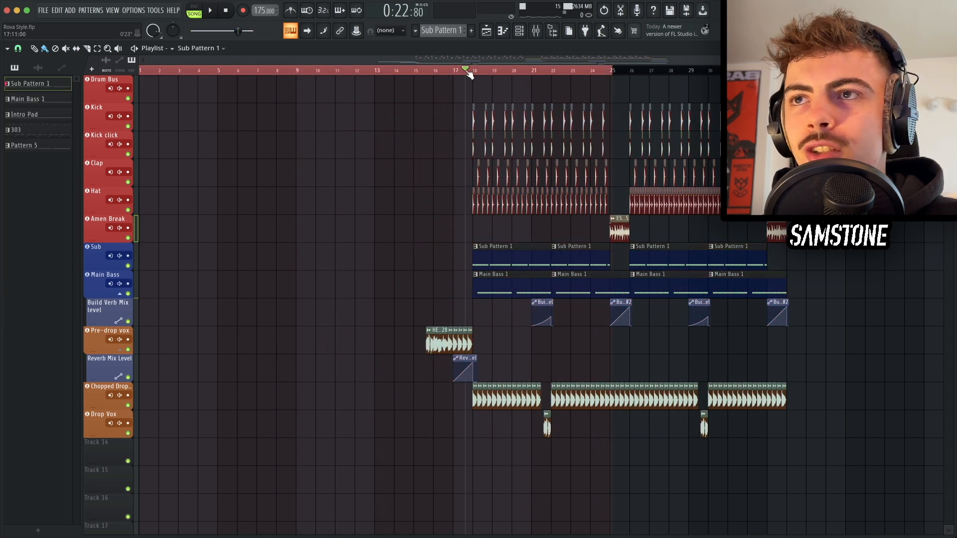
key("ctrl+d")
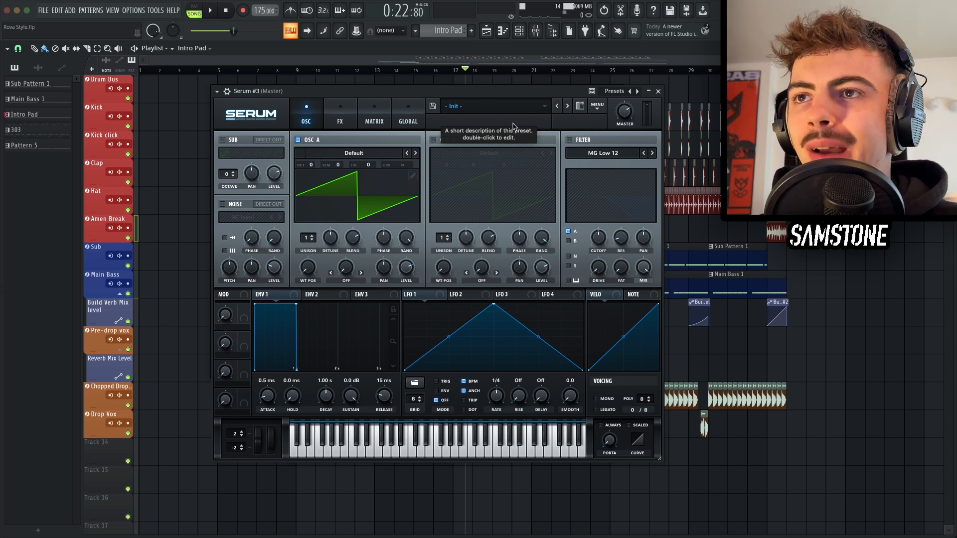
left_click(365, 154)
mouse_move(364, 169)
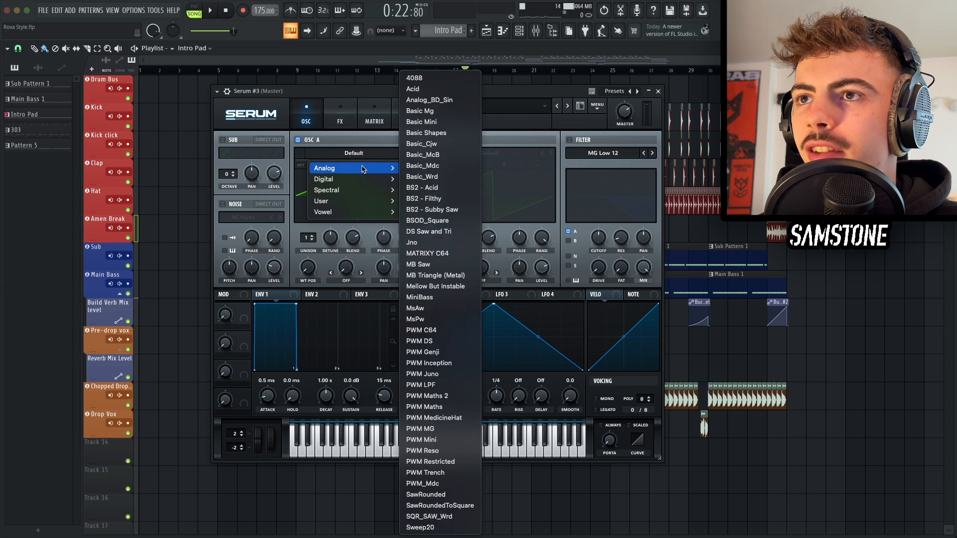
left_click(426, 133)
left_click_drag(307, 268, 314, 230)
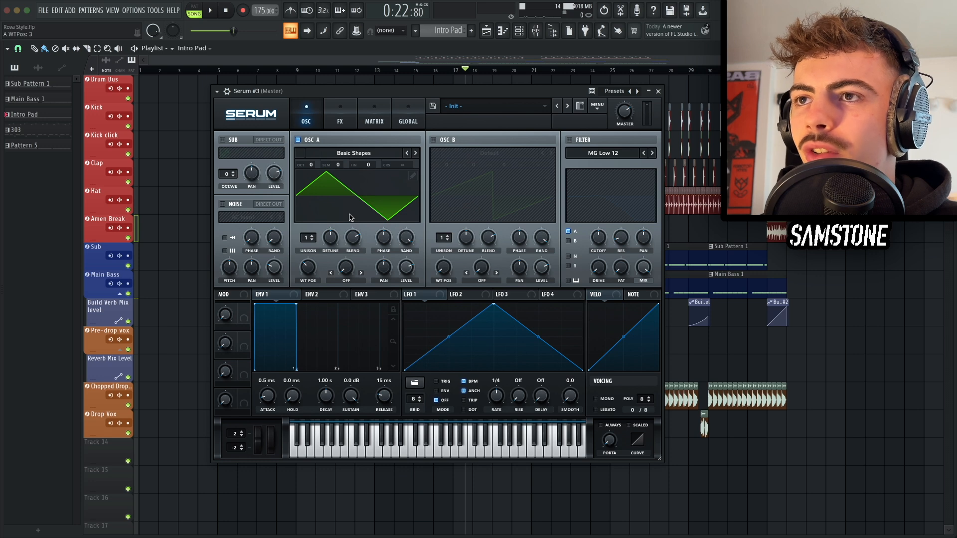
Step: Enable oscillator B with the Basic Shapes wavetable, tuned +1 octave and +4 semitones
left_click(433, 140)
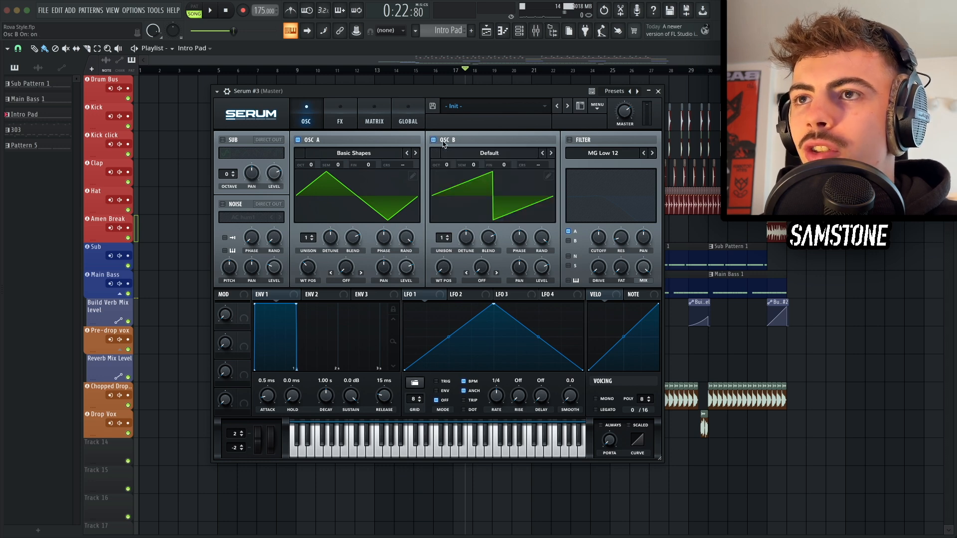
left_click(455, 157)
mouse_move(464, 165)
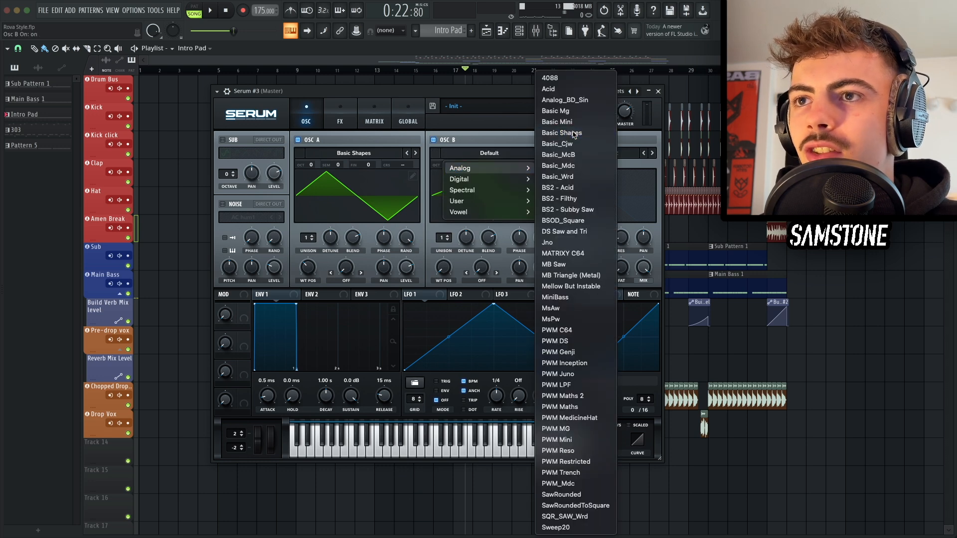
left_click(573, 133)
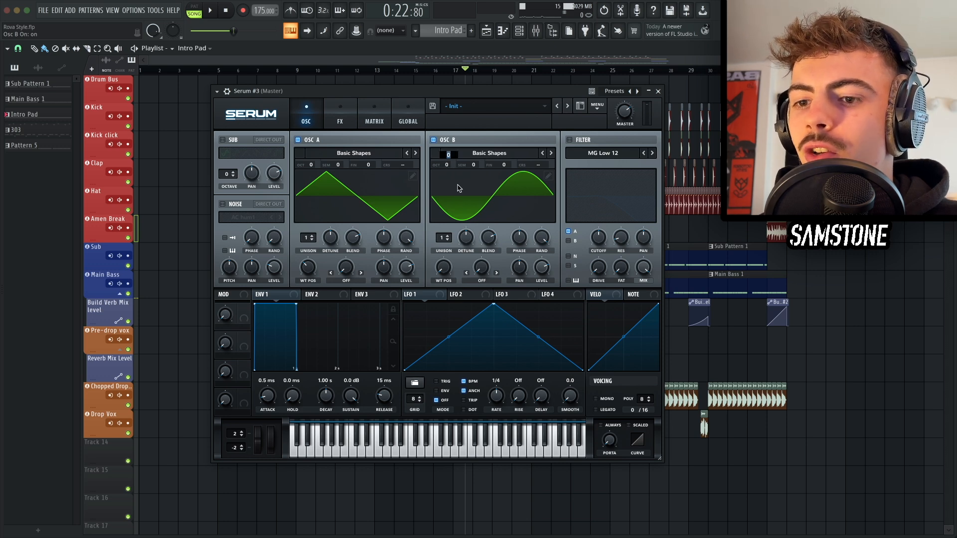
left_click_drag(472, 166, 471, 152)
Step: Lower oscillator B's level to 21% and audition the pad with a note
mouse_move(545, 270)
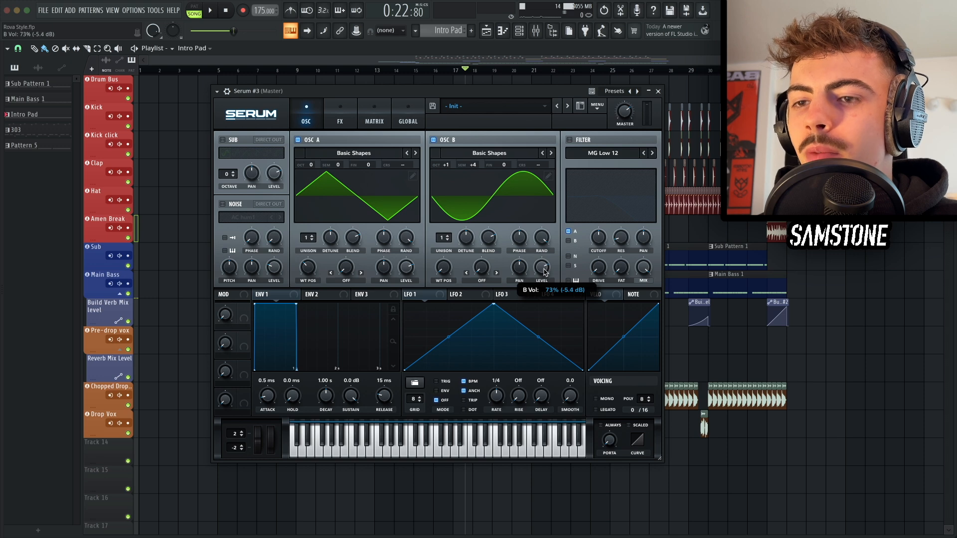
left_click_drag(545, 271, 543, 329)
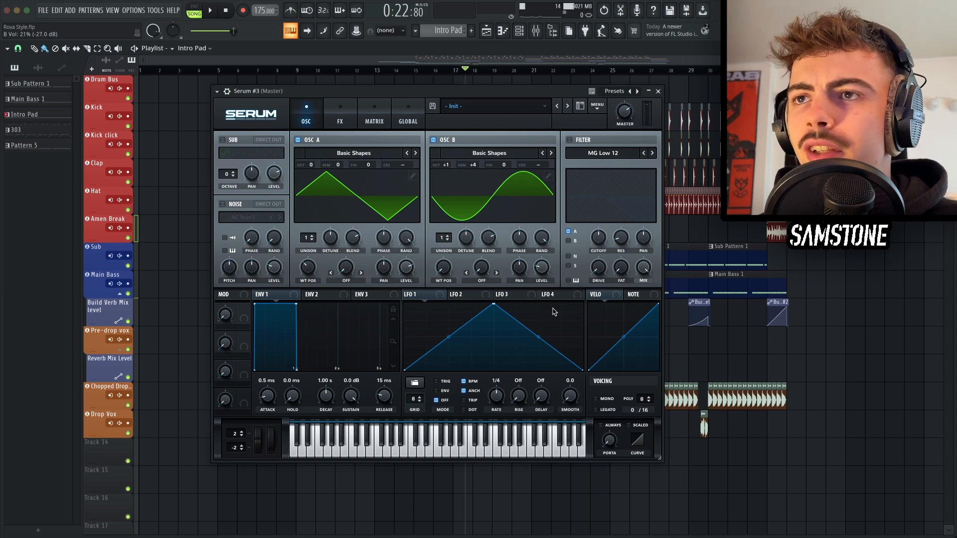
key("d")
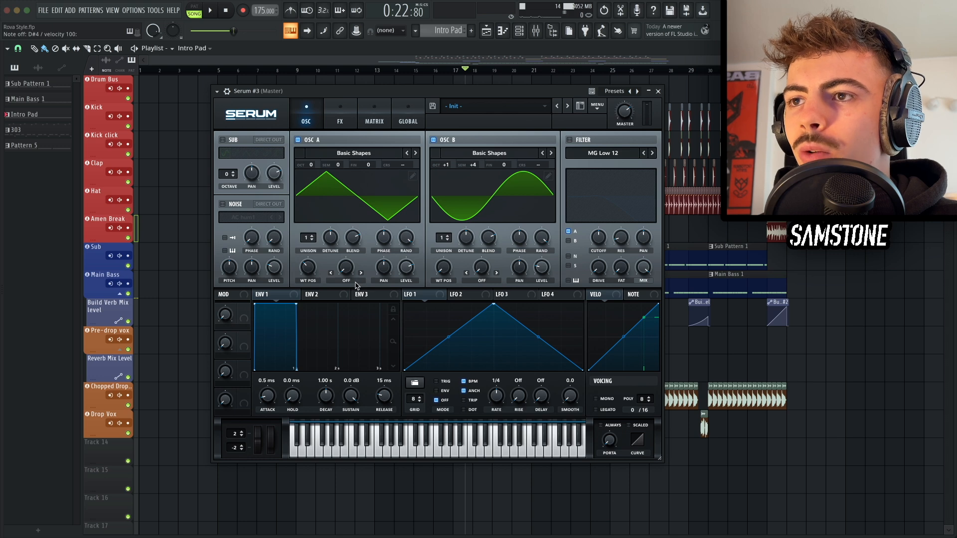
Step: Set oscillator A's warp mode to FM (from B) with the warp amount at 25%
left_click(356, 283)
left_click(355, 226)
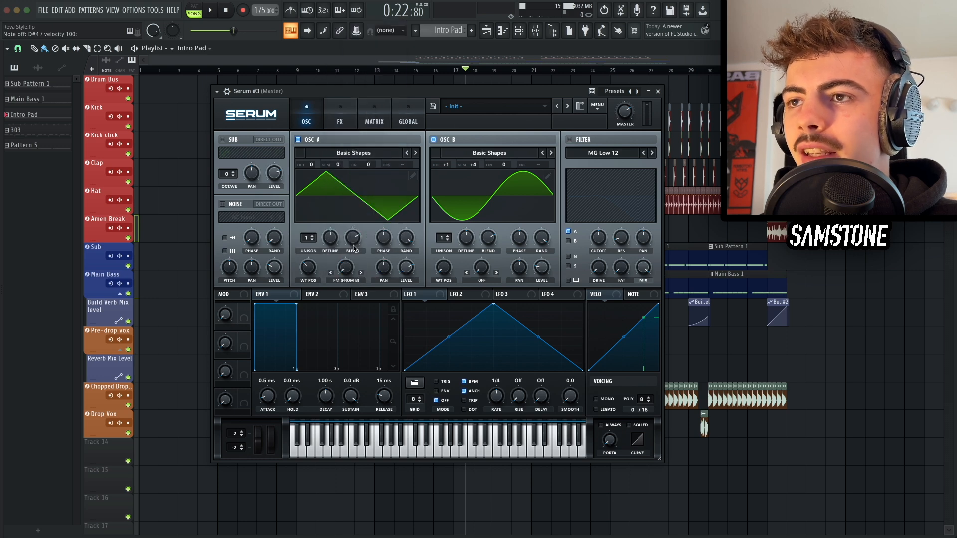
left_click_drag(353, 269, 351, 241)
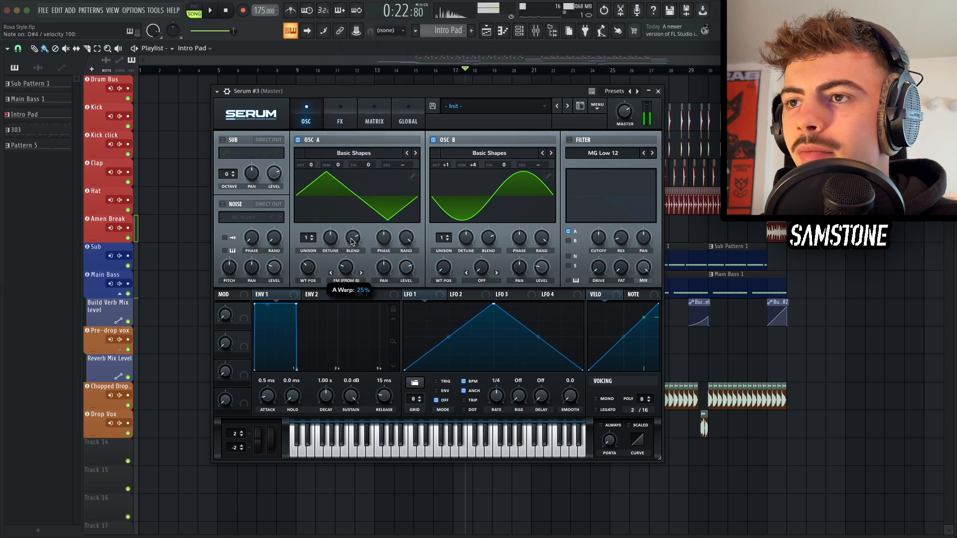
key("space")
Step: Enable the sub oscillator two octaves down at 28% level with a chosen waveform, and audition the pad
left_click(222, 140)
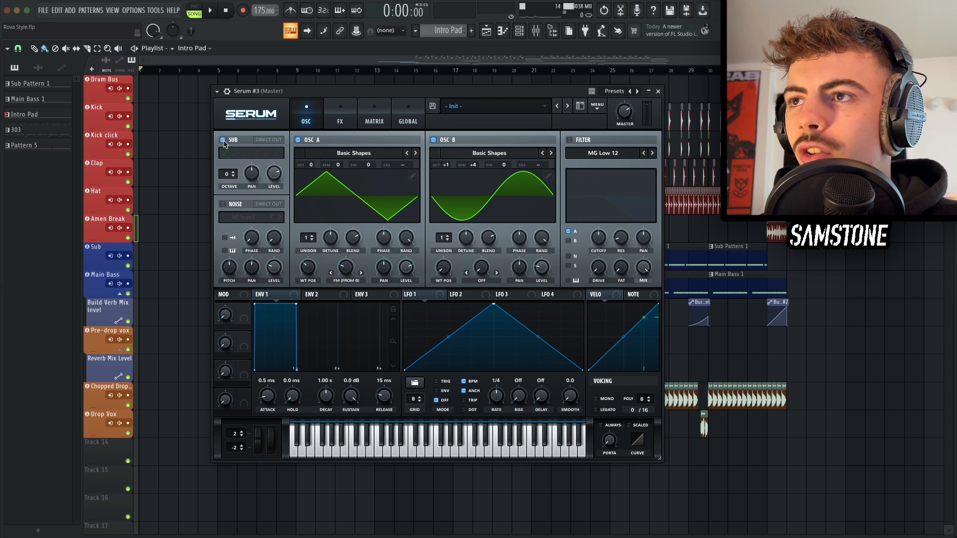
left_click_drag(226, 178, 277, 185)
left_click(257, 156)
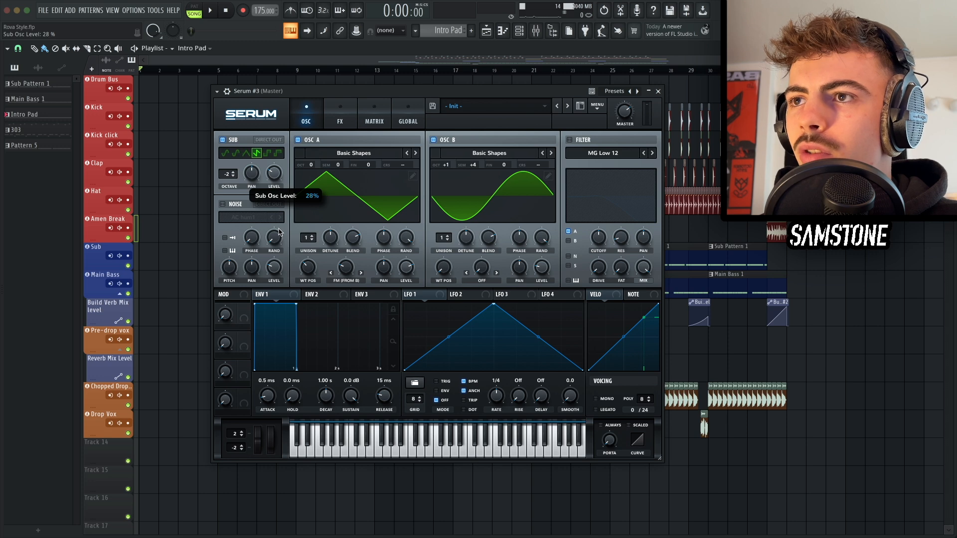
key("d")
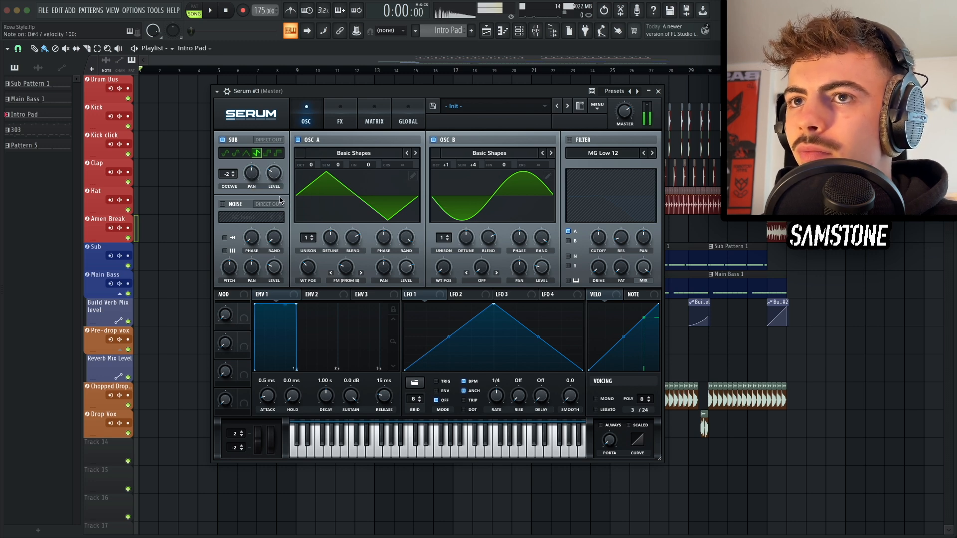
Step: Enable the filter section and nudge its cutoff slightly
left_click(580, 141)
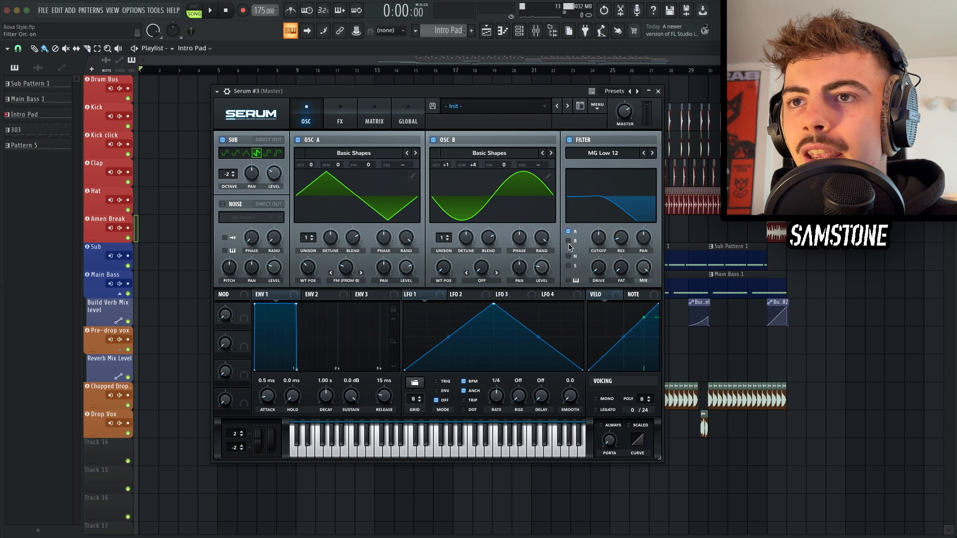
mouse_move(597, 239)
left_mouse_down()
mouse_move(596, 261)
mouse_move(597, 236)
left_mouse_up()
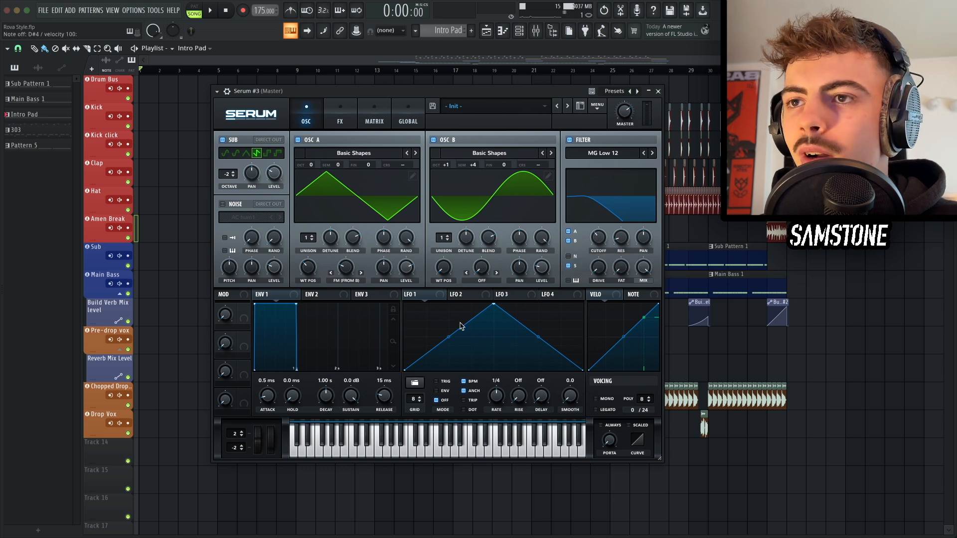
Step: Load the saw up preset shape into LFO 1 and set its rate to 2 bar
left_click(414, 383)
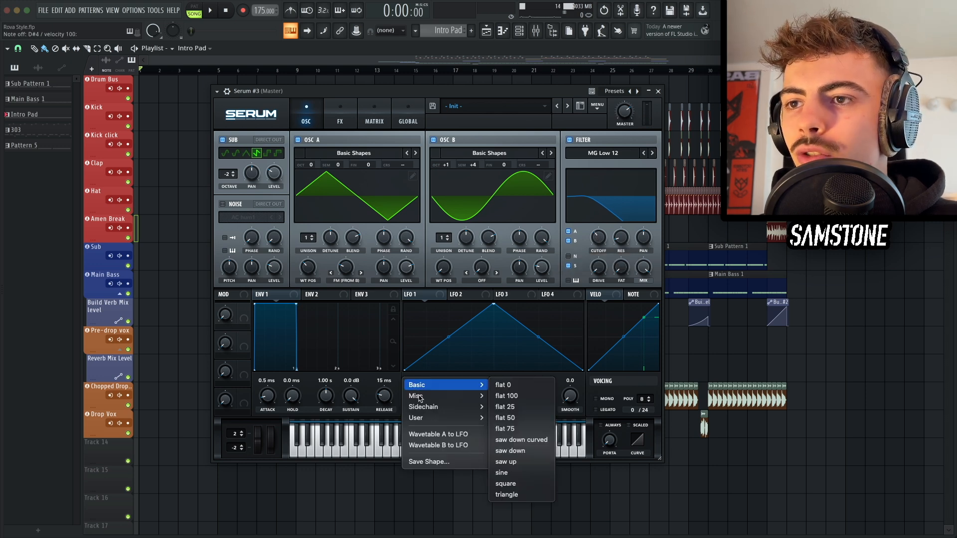
mouse_move(439, 395)
left_click(520, 461)
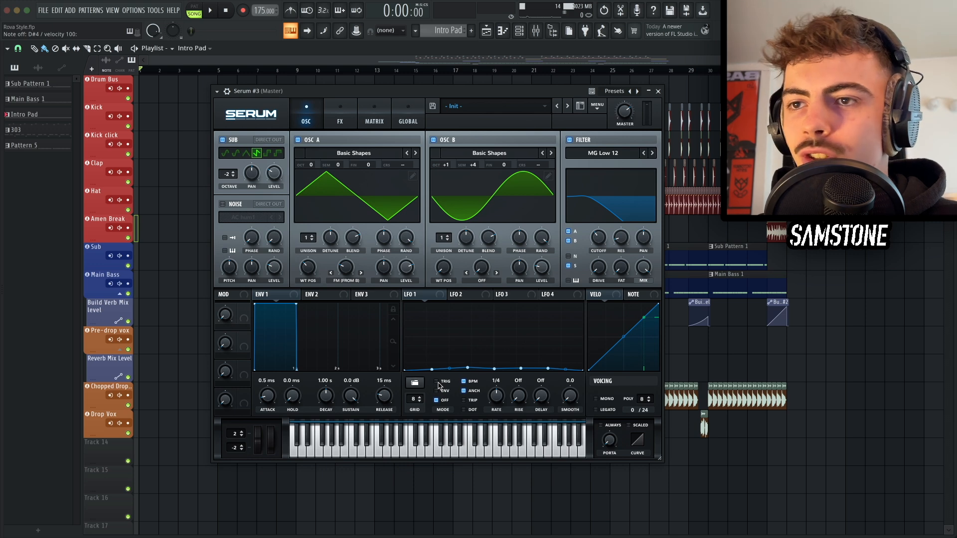
left_click_drag(493, 395, 492, 416)
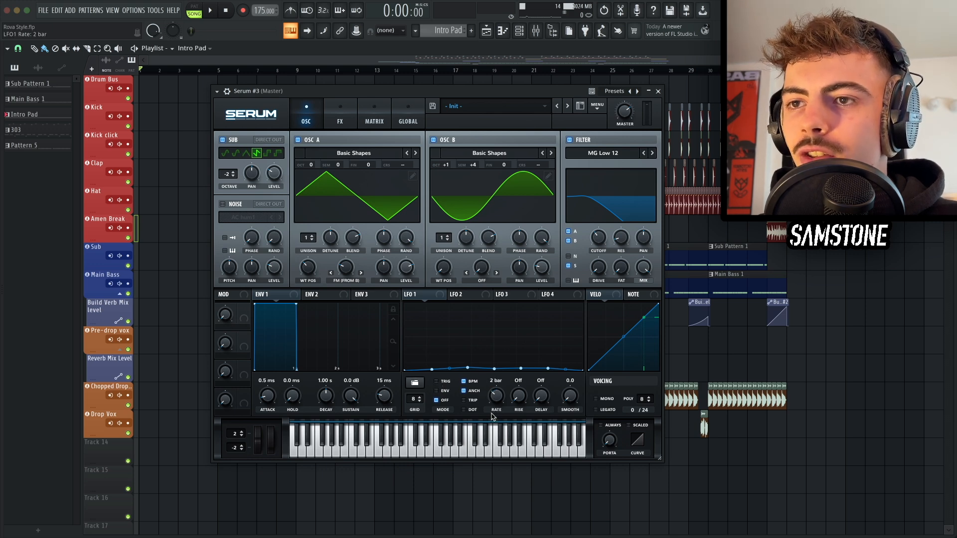
Step: Route LFO 1 to the filter cutoff and oscillator A's coarse pitch, slightly reducing the pitch modulation amount in the matrix
left_click_drag(417, 294, 597, 267)
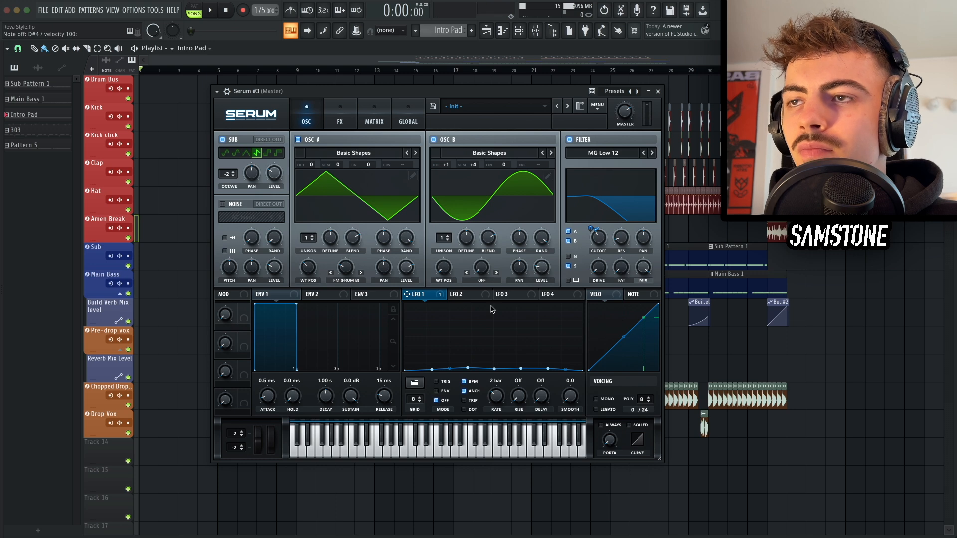
left_click_drag(421, 295, 399, 166)
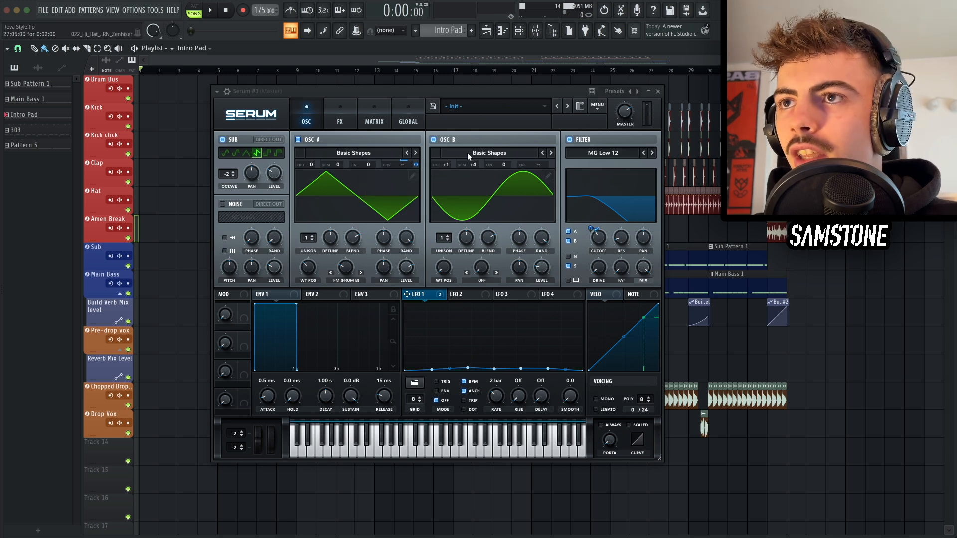
left_click(375, 115)
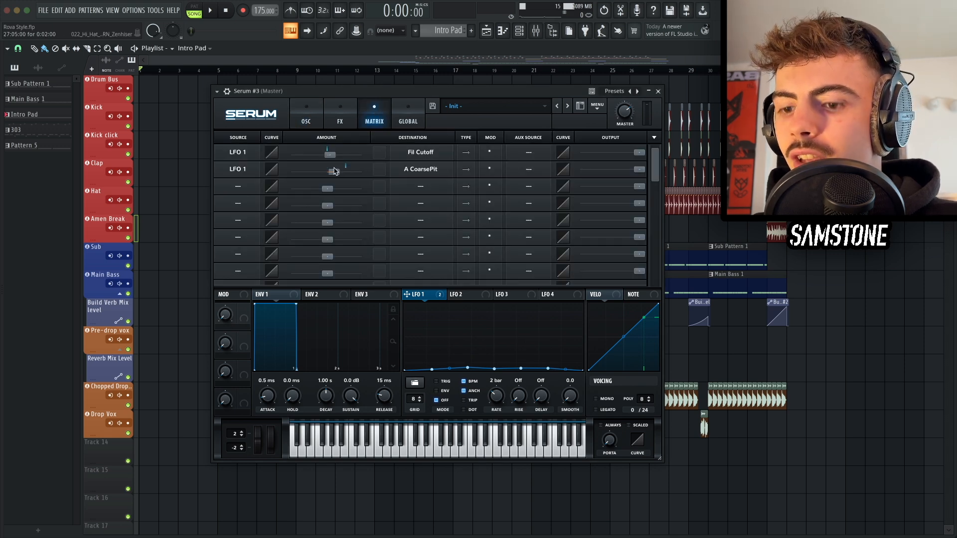
key("h")
left_click_drag(334, 171, 329, 171)
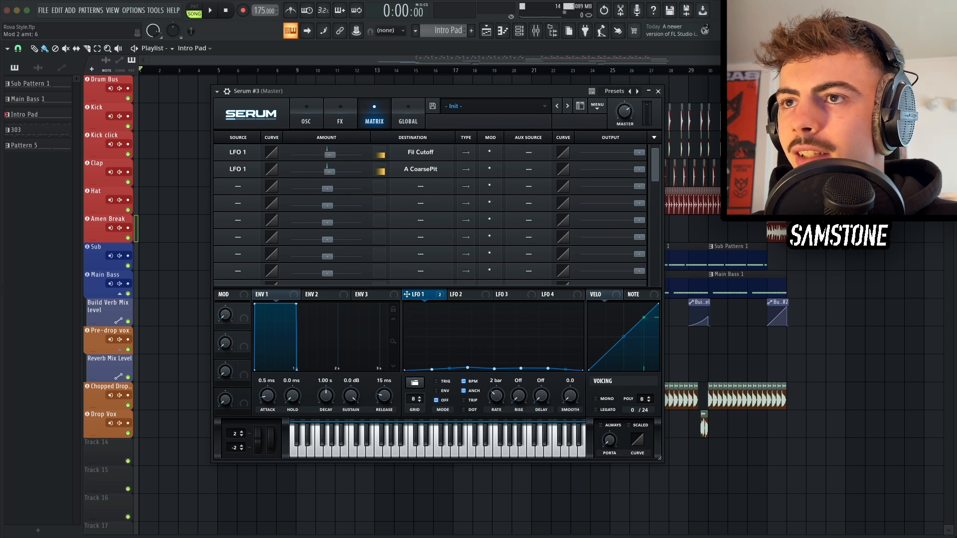
left_click(306, 116)
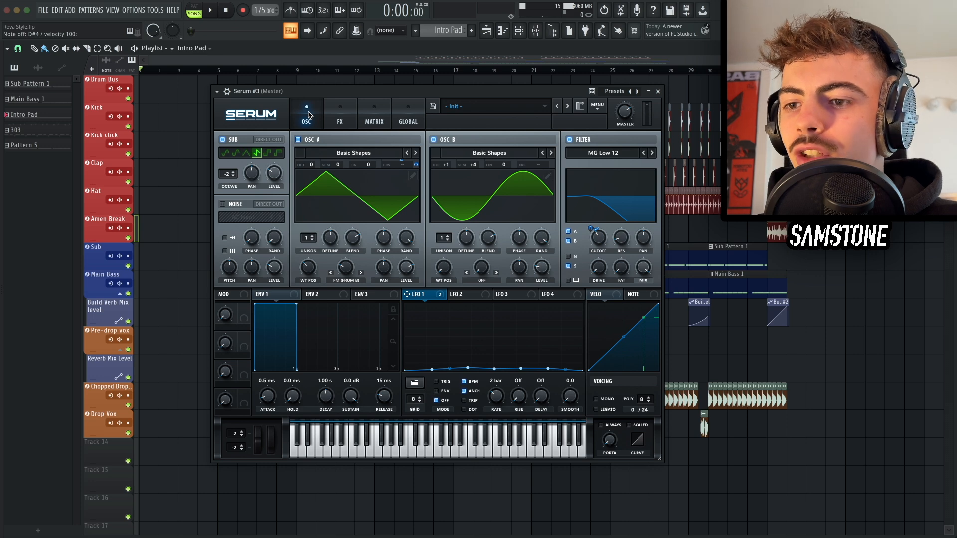
Step: Add a Chorus at the top of the FX chain, raise its low-pass filter, and audition the pad
left_click(340, 116)
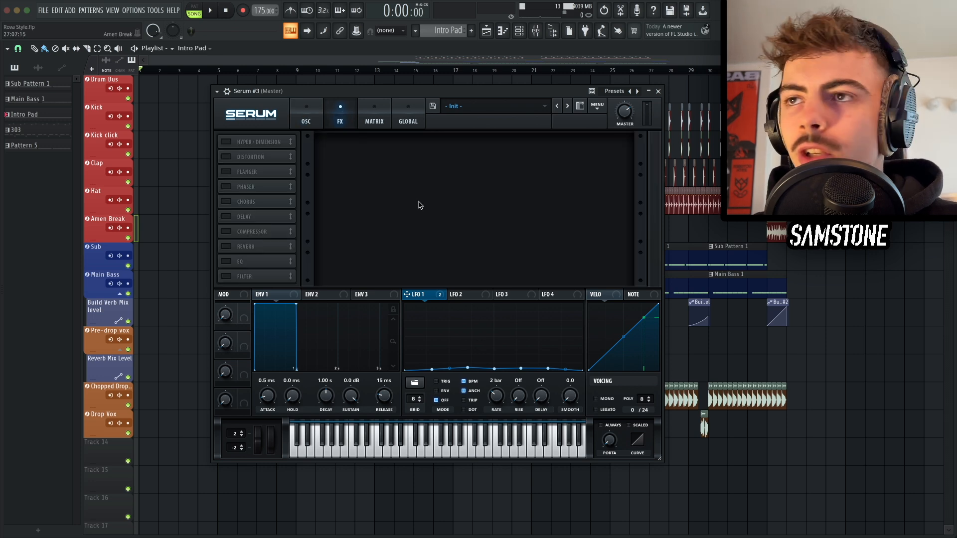
left_click(225, 202)
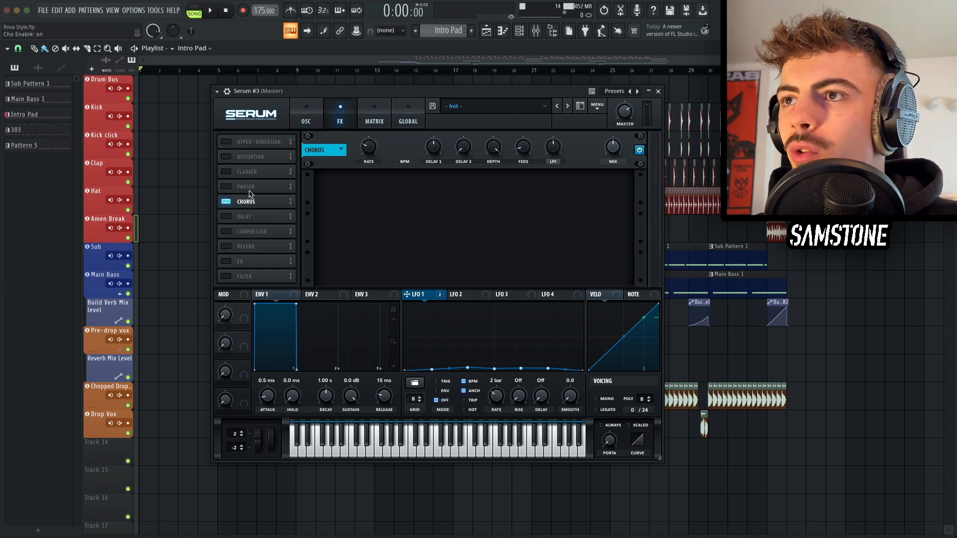
left_click_drag(249, 201, 242, 135)
mouse_move(614, 150)
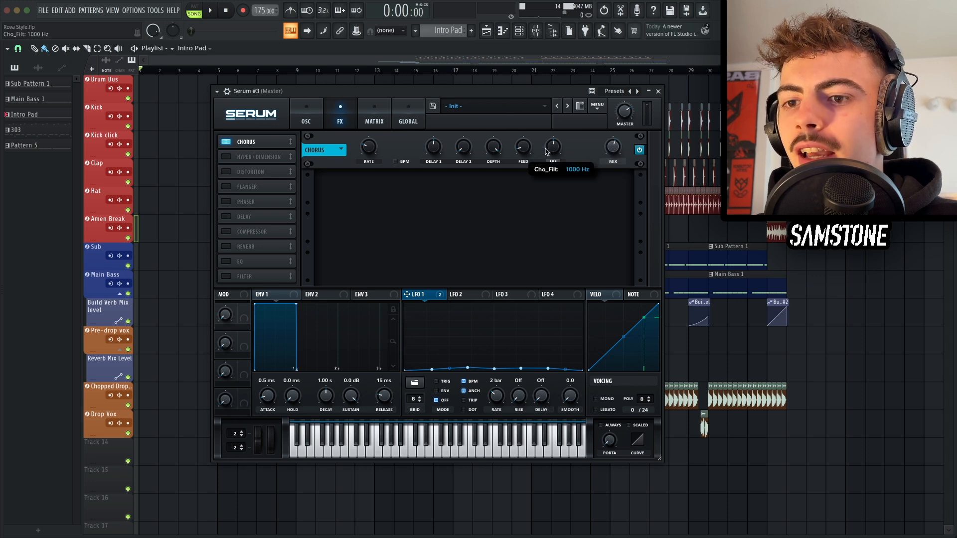
left_click_drag(546, 149, 540, 133)
key("d")
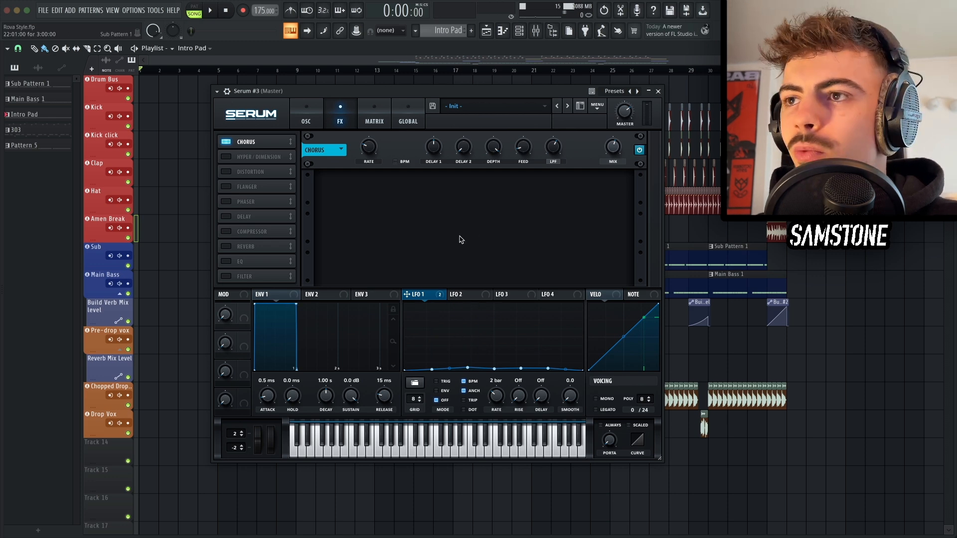
Step: Add a Compressor as the second effect, enable its multiband mode, and audition the pad
left_click(226, 231)
left_click_drag(290, 231, 289, 153)
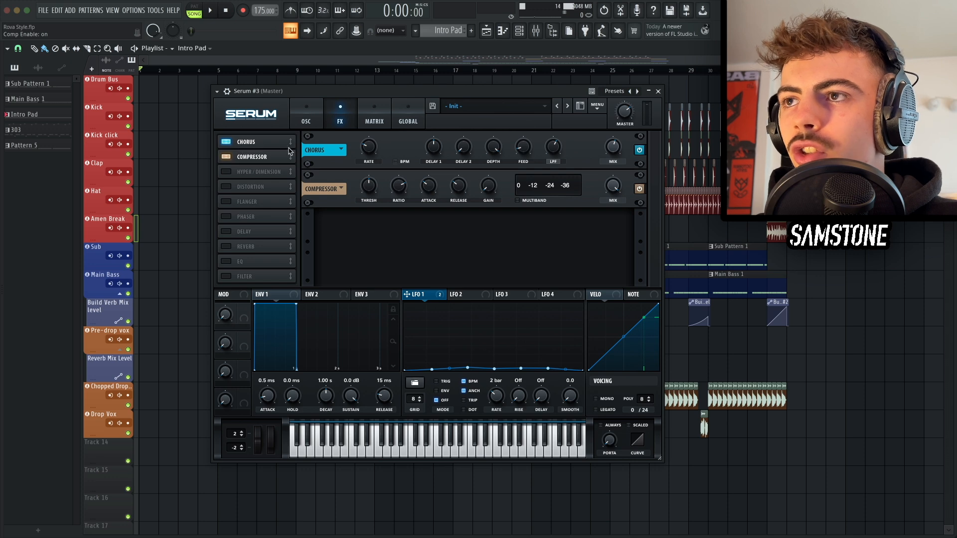
left_click(518, 200)
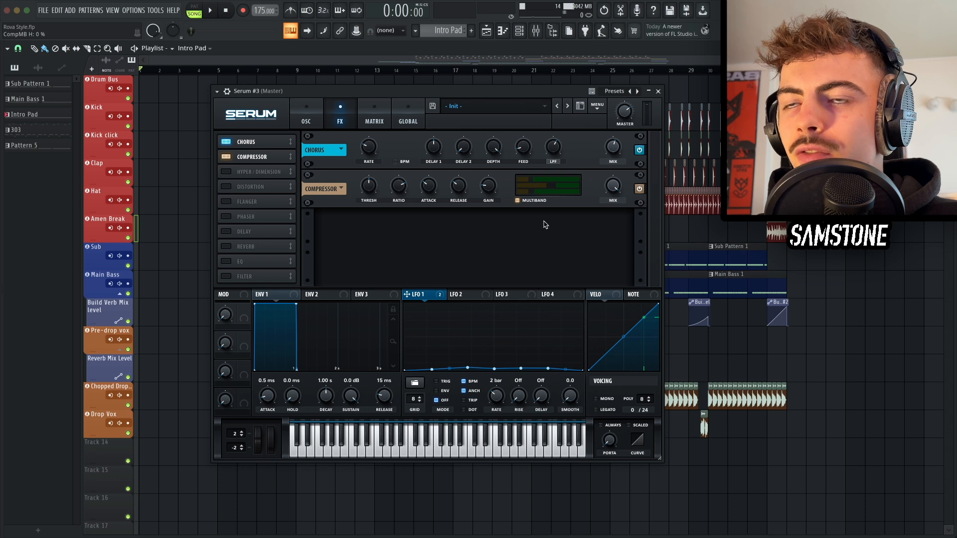
key("d")
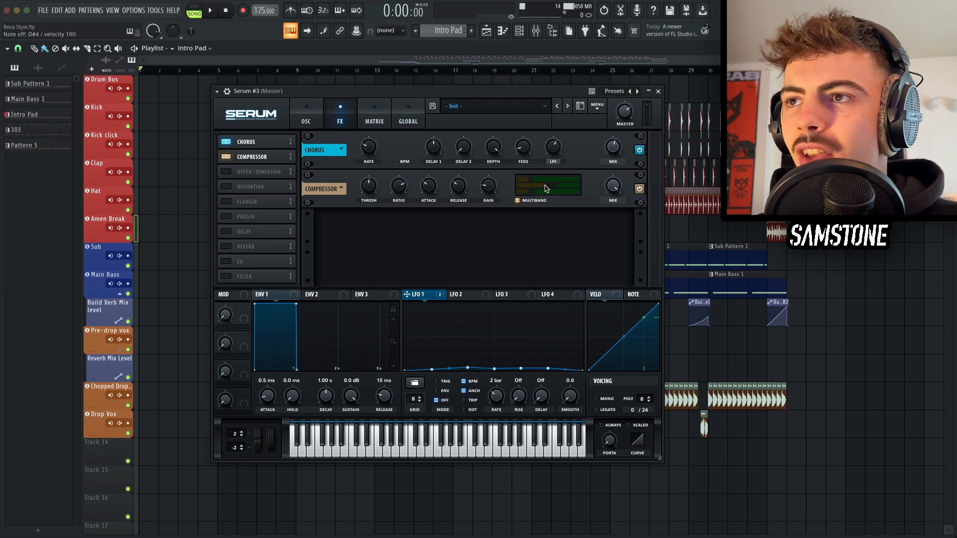
Step: Add a Filter as the third effect, set its cutoff to about 663 Hz, raise its drive, and audition
left_click(226, 276)
left_click_drag(245, 276, 244, 171)
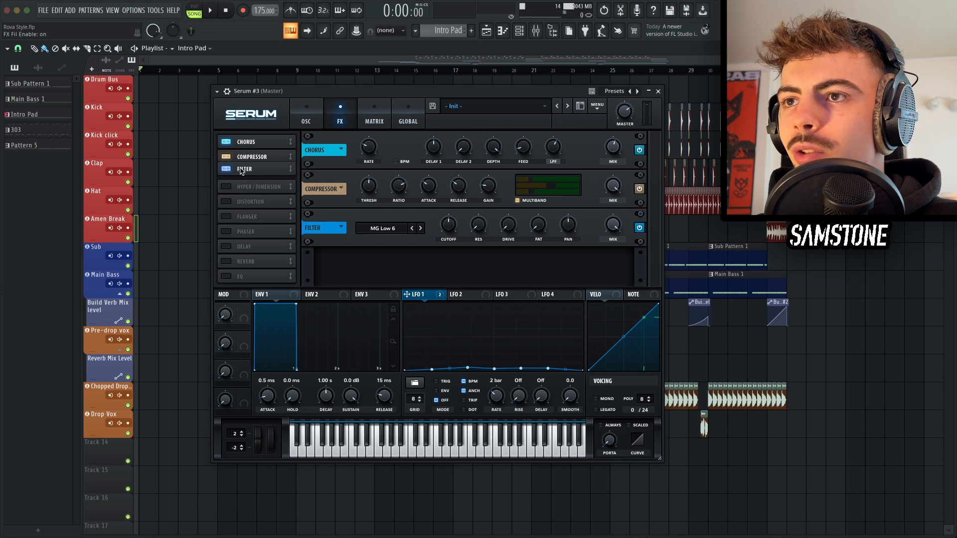
left_click_drag(446, 232, 440, 215)
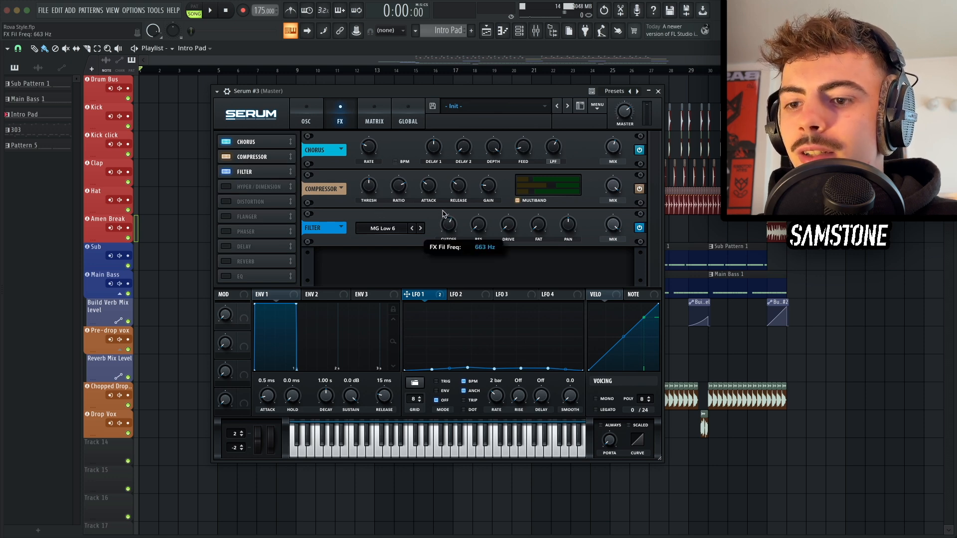
key("d")
left_click_drag(511, 230, 508, 172)
key("d")
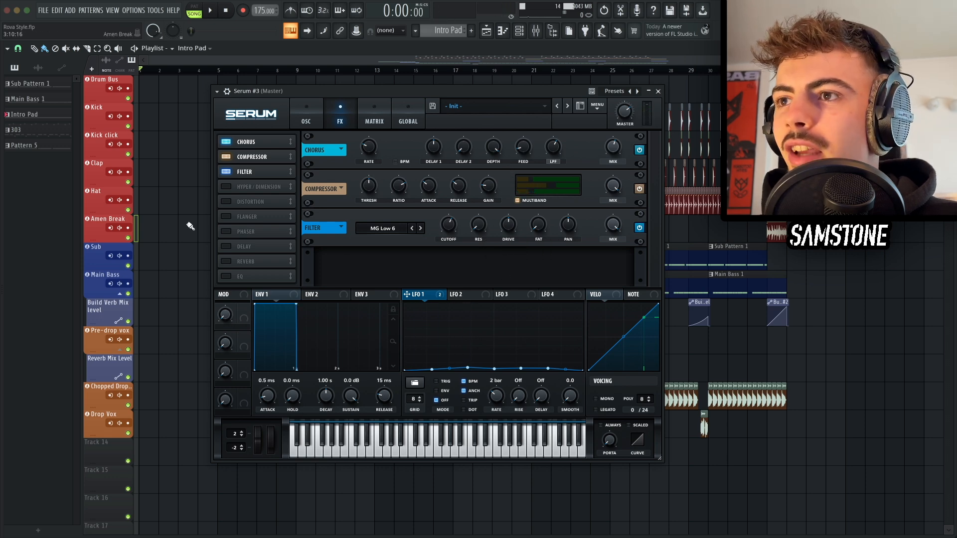
Step: Add an EQ as the fourth effect, set its low band type to LPF and lower that band's frequency
left_click(243, 275)
left_click_drag(244, 275, 242, 179)
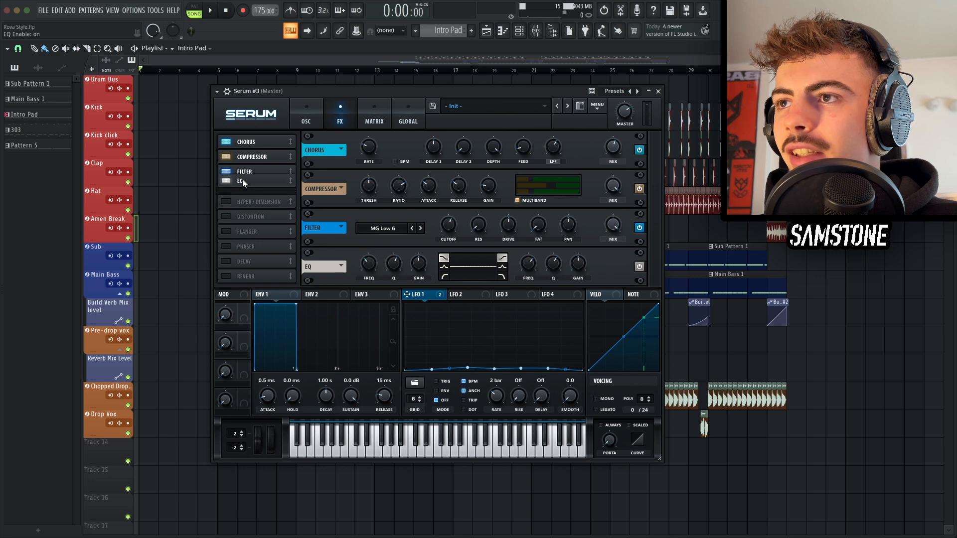
left_click(443, 276)
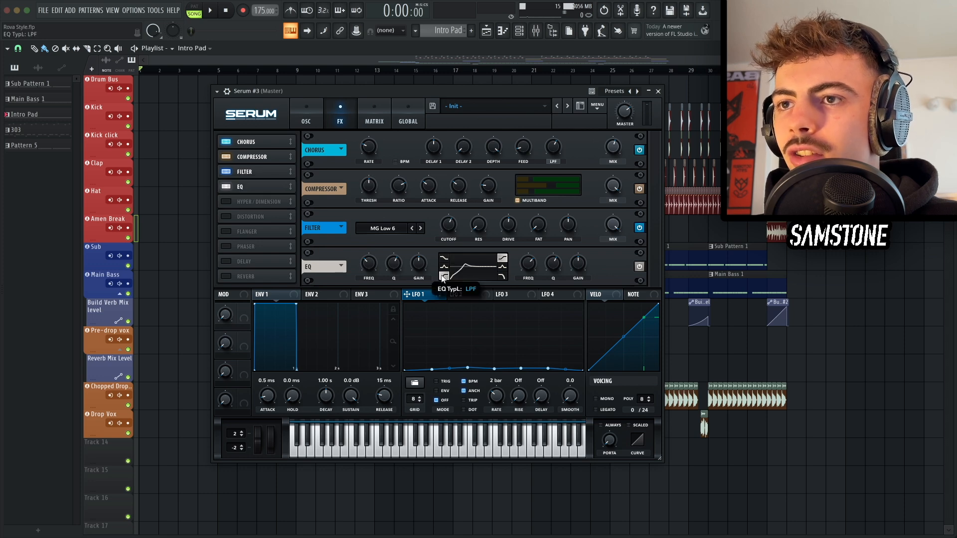
left_click_drag(396, 260, 370, 258)
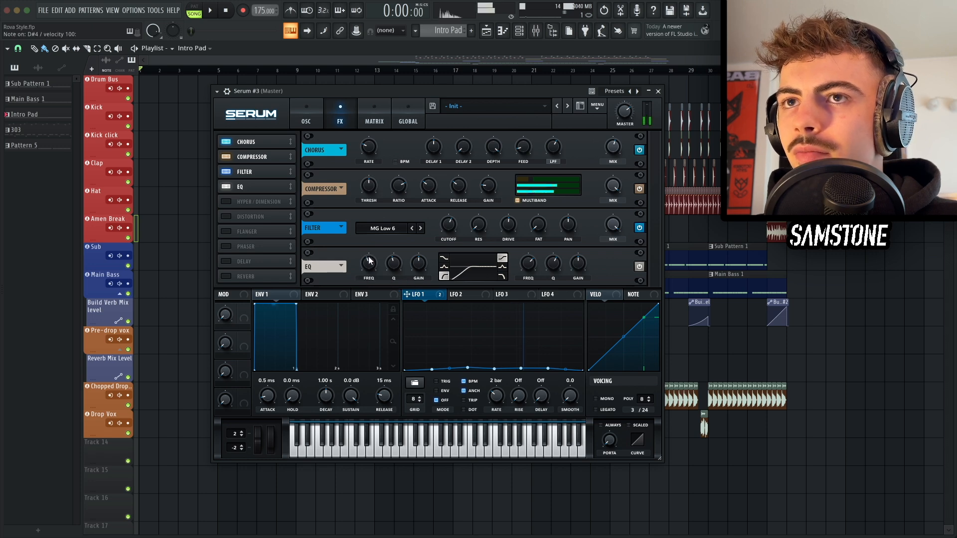
left_click(299, 110)
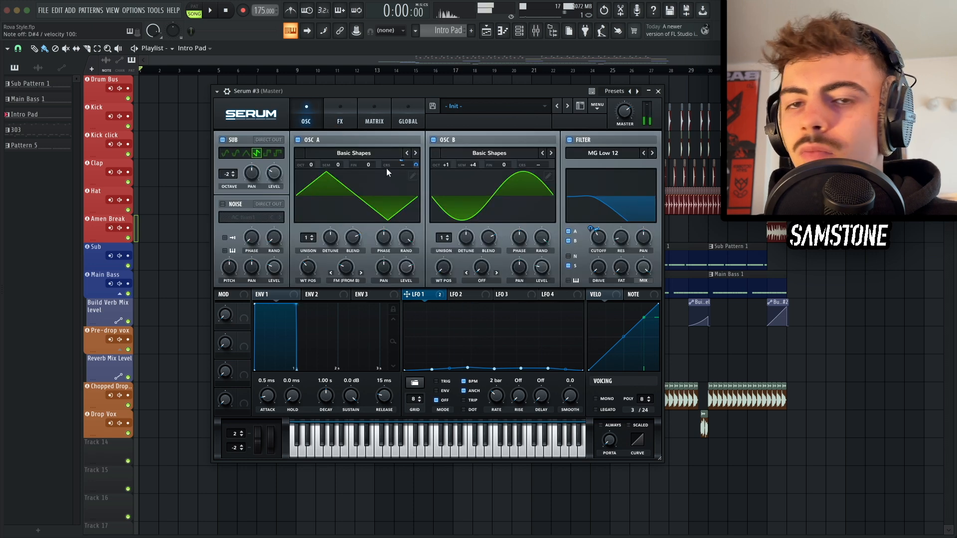
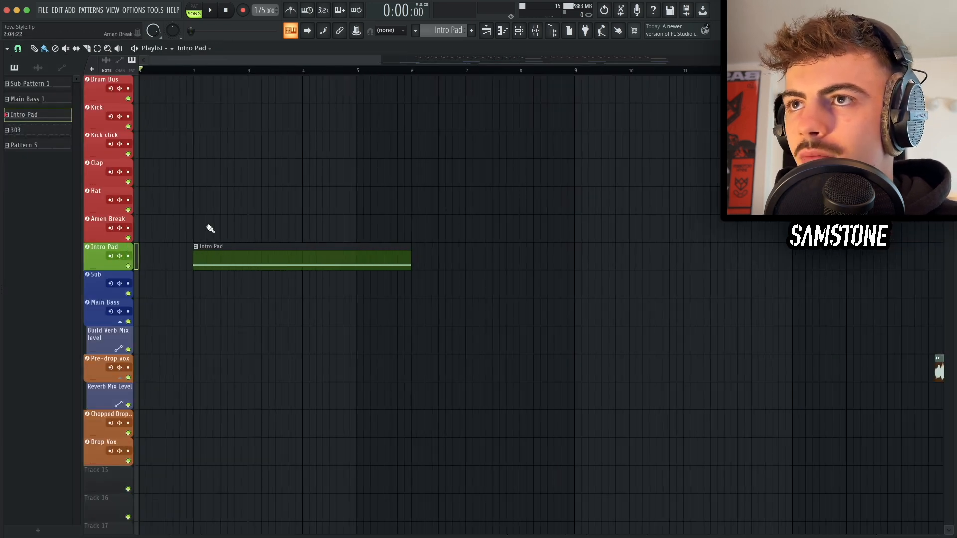
Step: Duplicate the Intro Pad clip three times, trim the last copy to end around bar 15, and play it back
scroll(208, 226, "down", 3)
key("super+b")
key("super+b")
key("super+b")
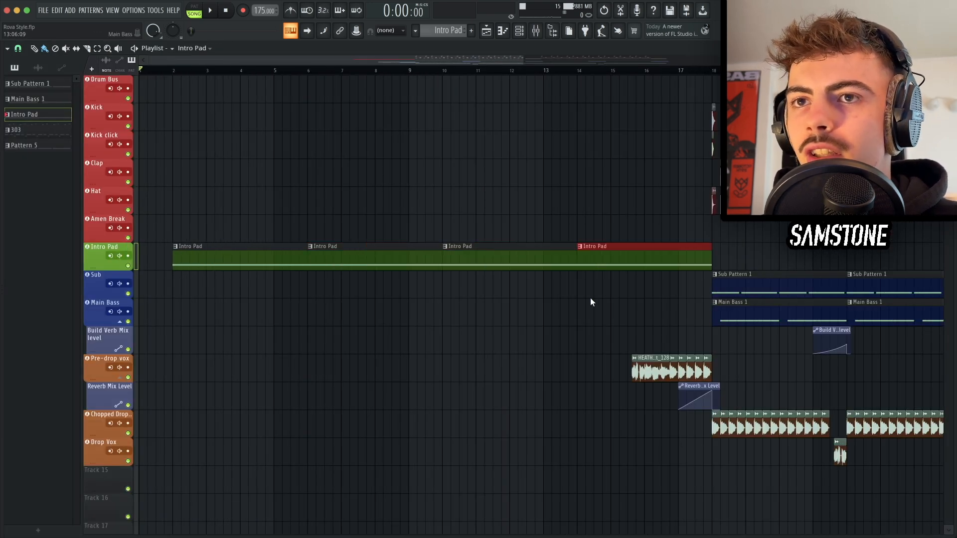
key("super+d")
left_click_drag(711, 251, 645, 248)
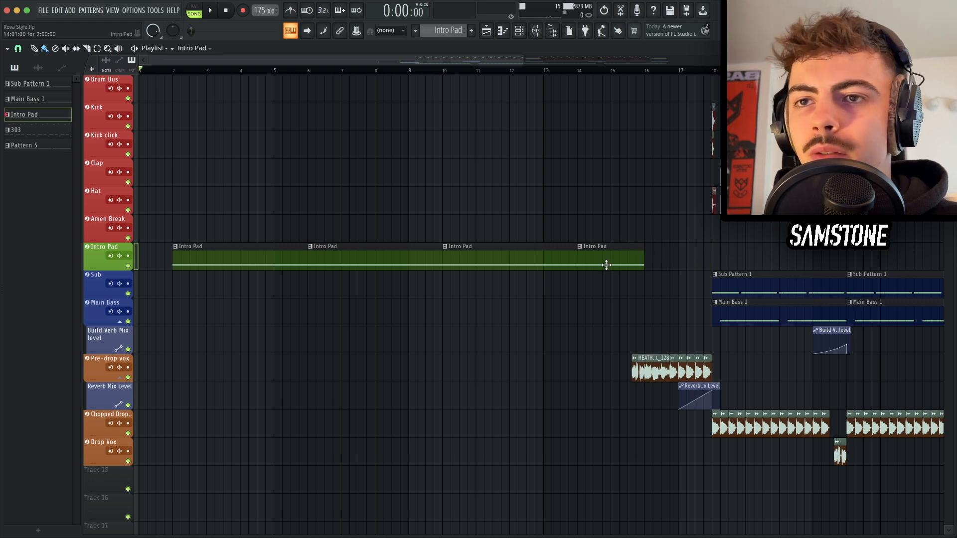
key("space")
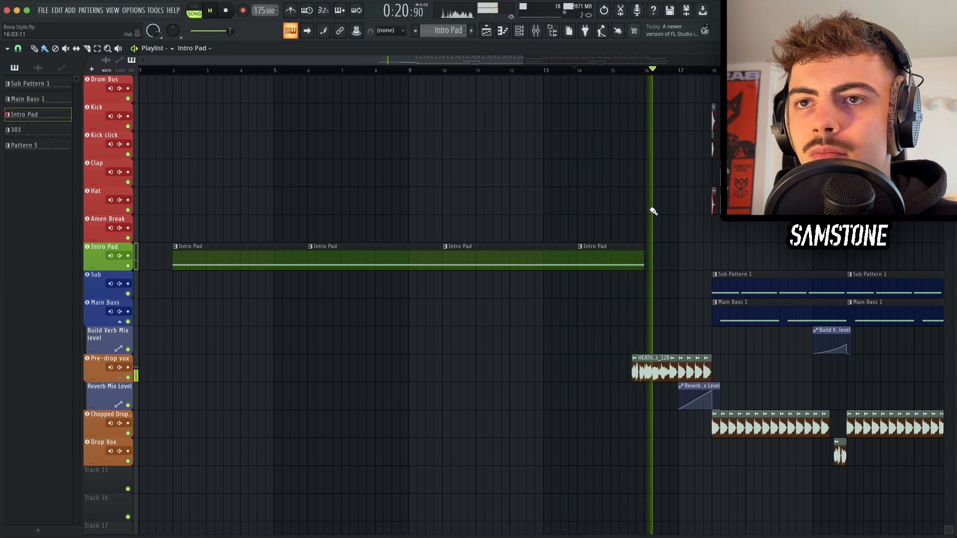
key("space")
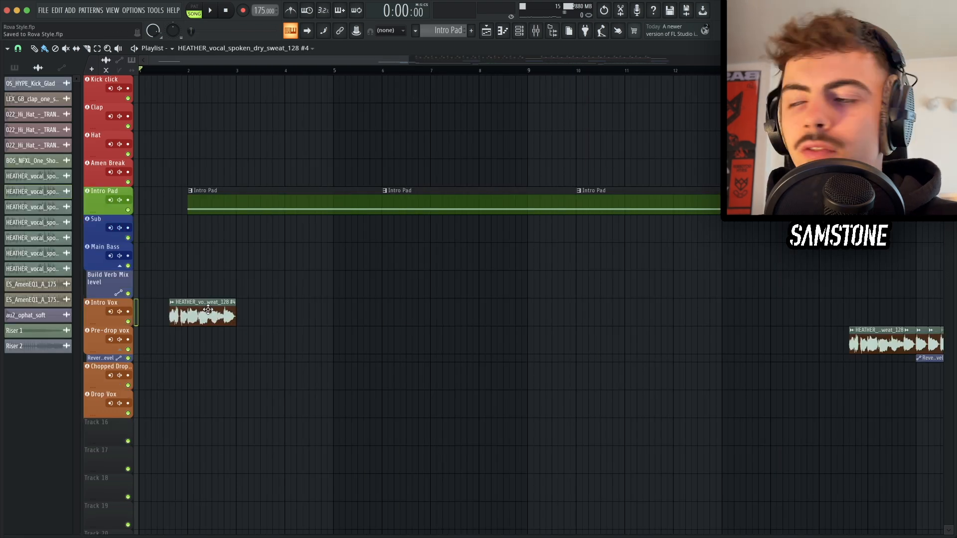
Step: Place a second copy of the intro vocal clip about four bars after the first on the Intro Vox track, then audition it
scroll(208, 309, "down", 1)
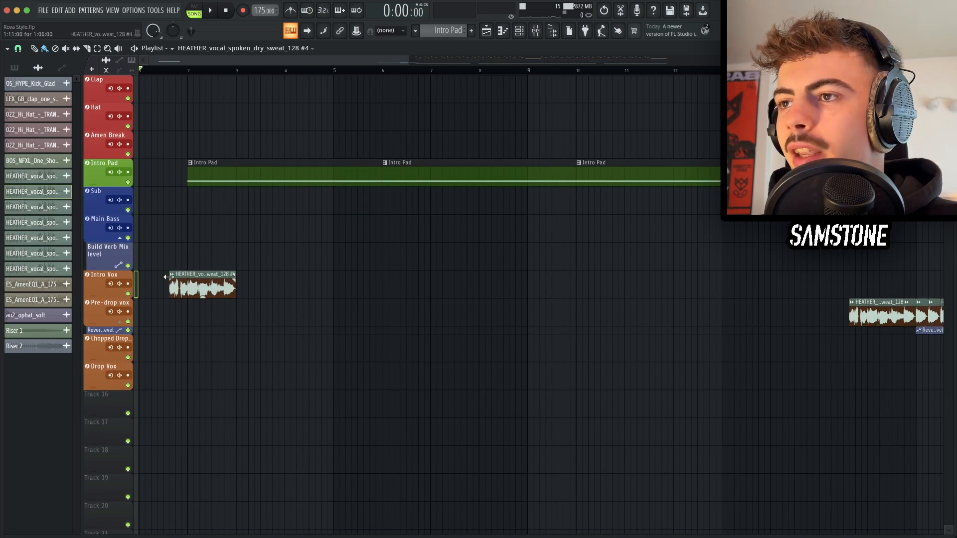
scroll(276, 264, "up", 2)
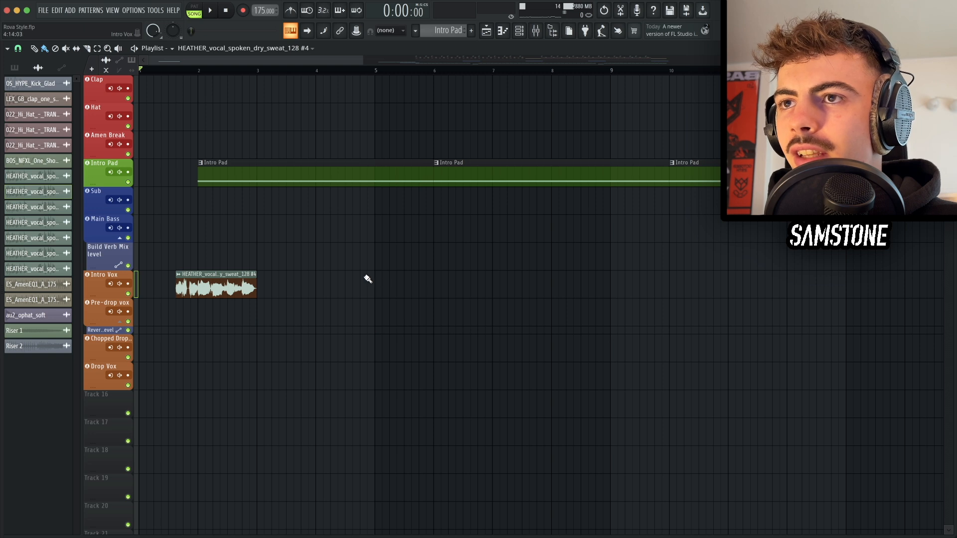
left_click_drag(368, 279, 434, 279)
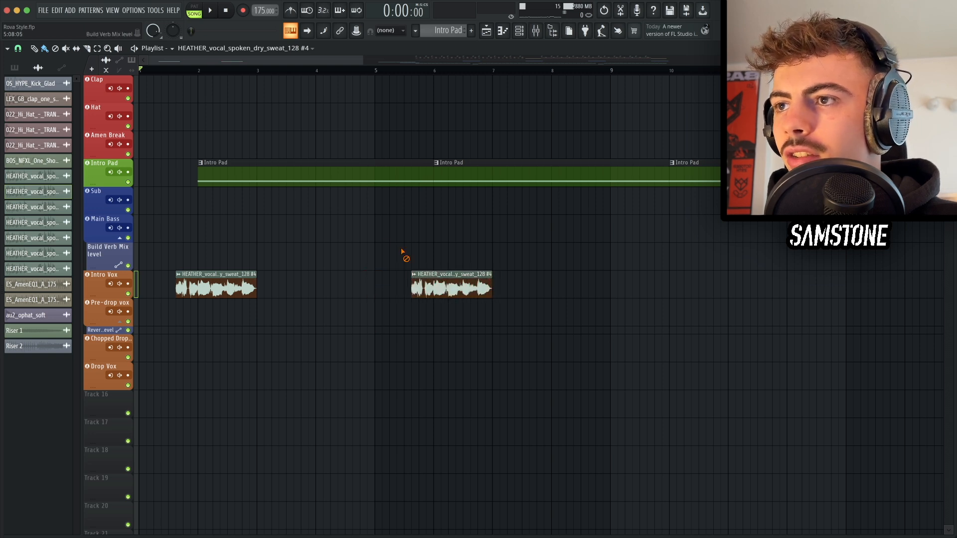
key("space")
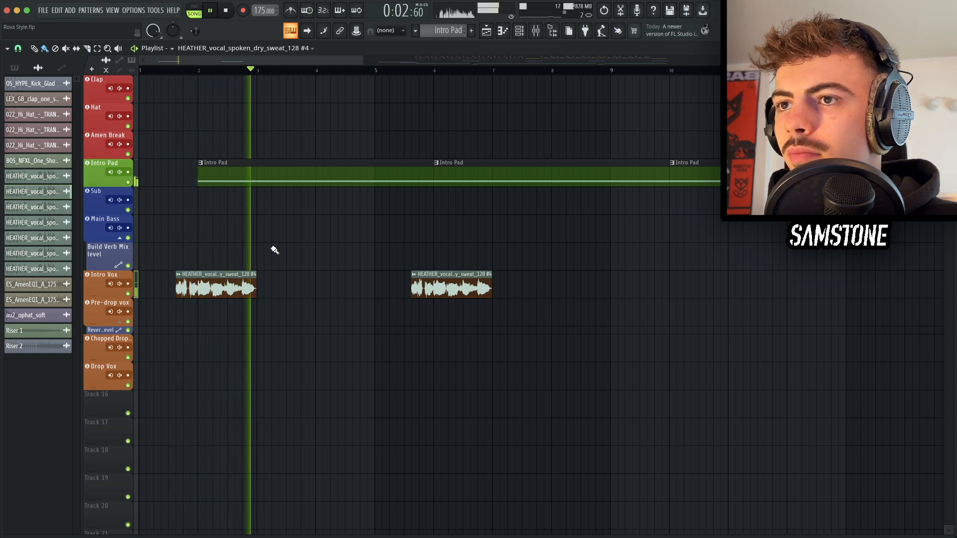
key("space")
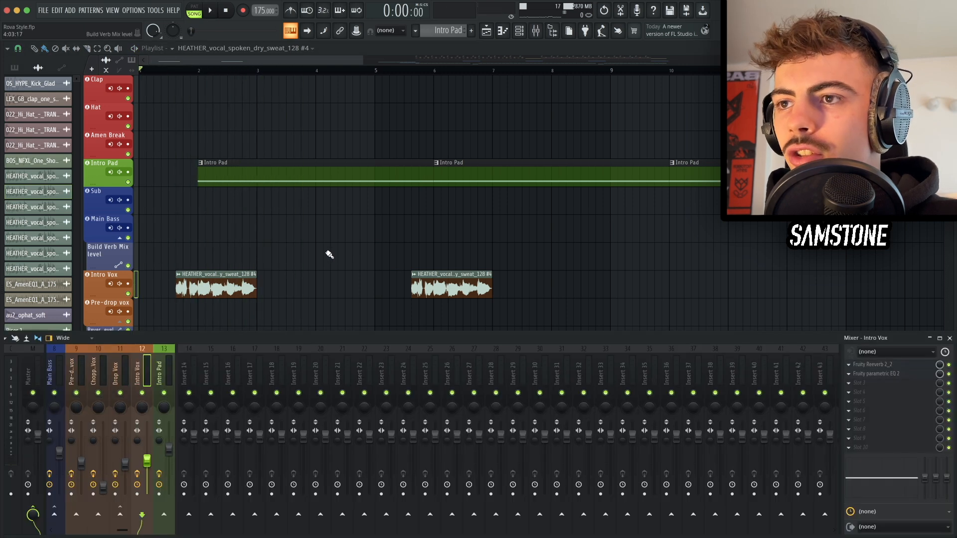
Step: Inspect the reverb and parametric EQ effects on the Intro Vox mixer insert
key("F9")
left_click(897, 367)
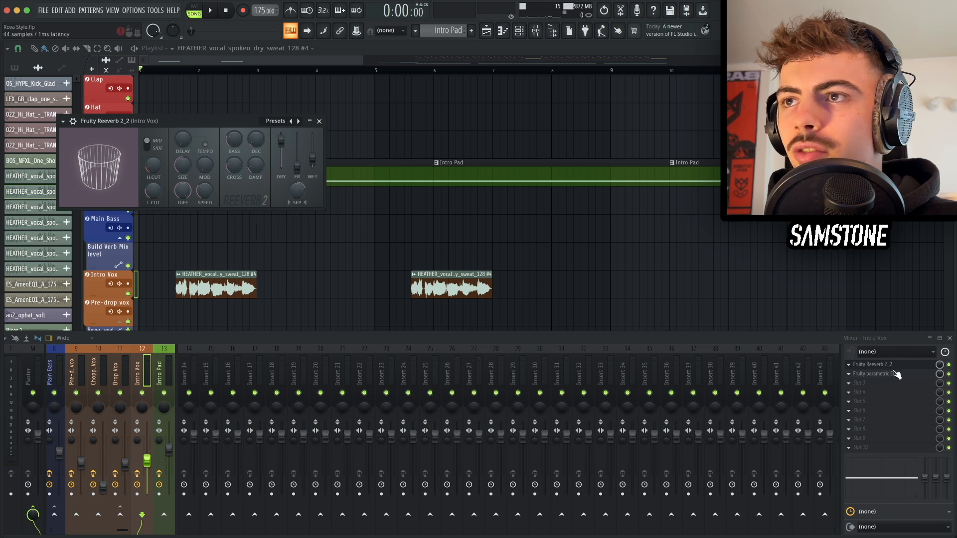
left_click(895, 372)
left_click(430, 147)
key("F9")
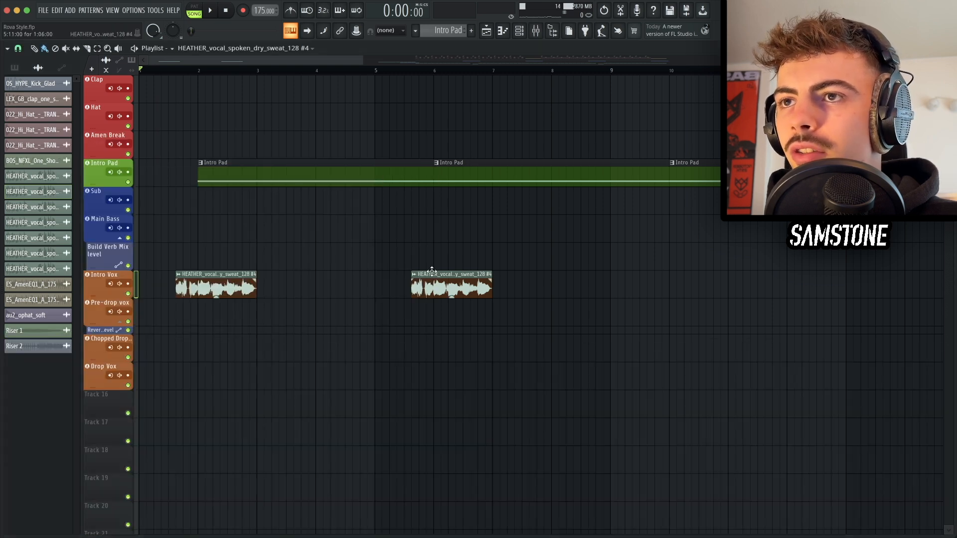
Step: Shorten the Intro Pad clips so they end at about bar 16, before the drop
scroll(432, 272, "down", 5)
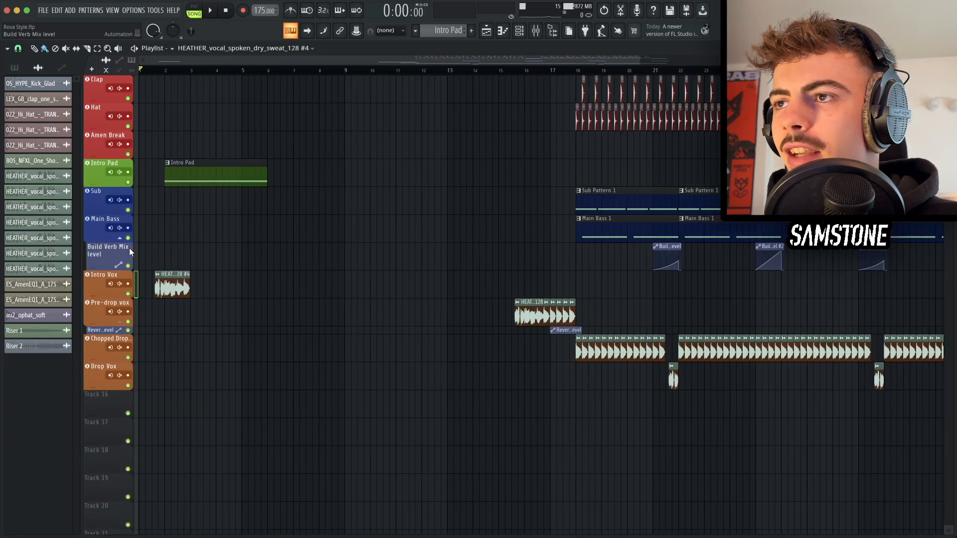
left_click_drag(353, 350, 510, 178)
left_click(516, 209, "super")
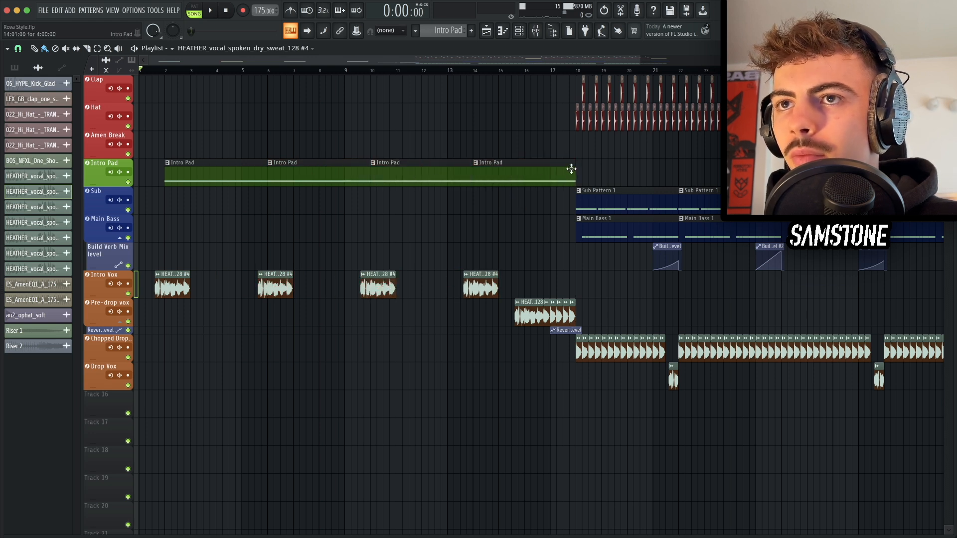
left_click_drag(574, 168, 550, 168)
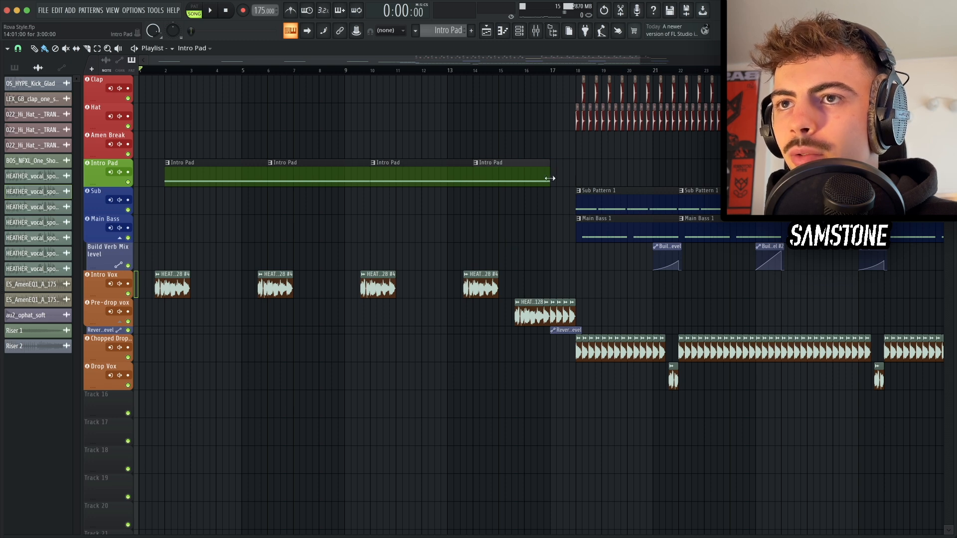
left_click_drag(550, 178, 526, 178)
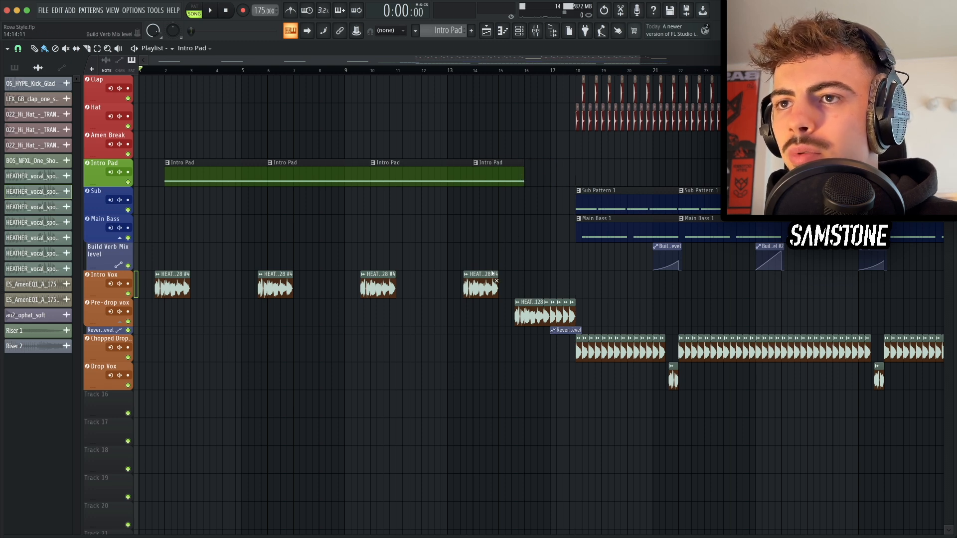
Step: Mute the fourth intro vocal clip and save the project
right_click(491, 273, "alt")
key("super+s")
Step: Solo the Intro Vox track and play it back from around bar 2
scroll(416, 314, "up", 3)
scroll(417, 314, "left", 2)
scroll(416, 314, "up", 1)
scroll(417, 313, "down", 2)
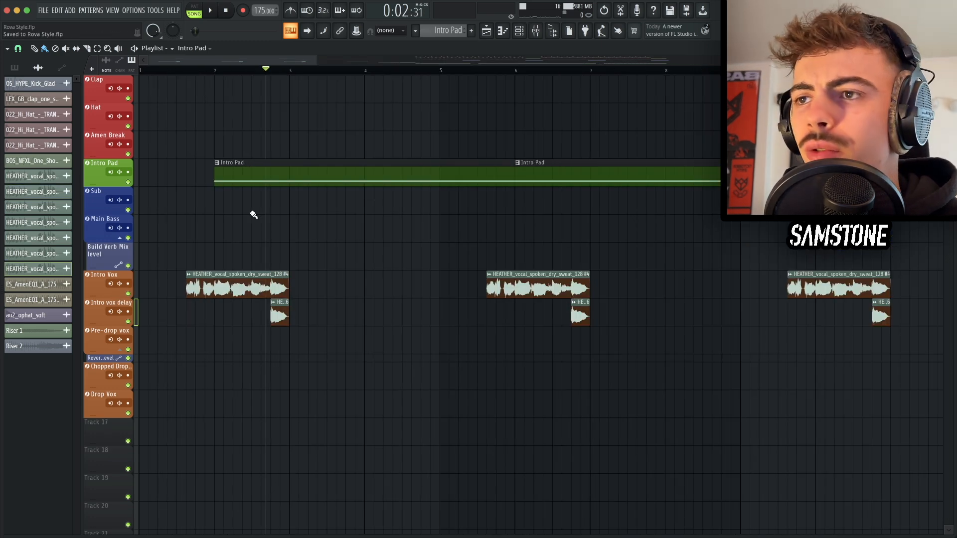
scroll(253, 214, "down", 2)
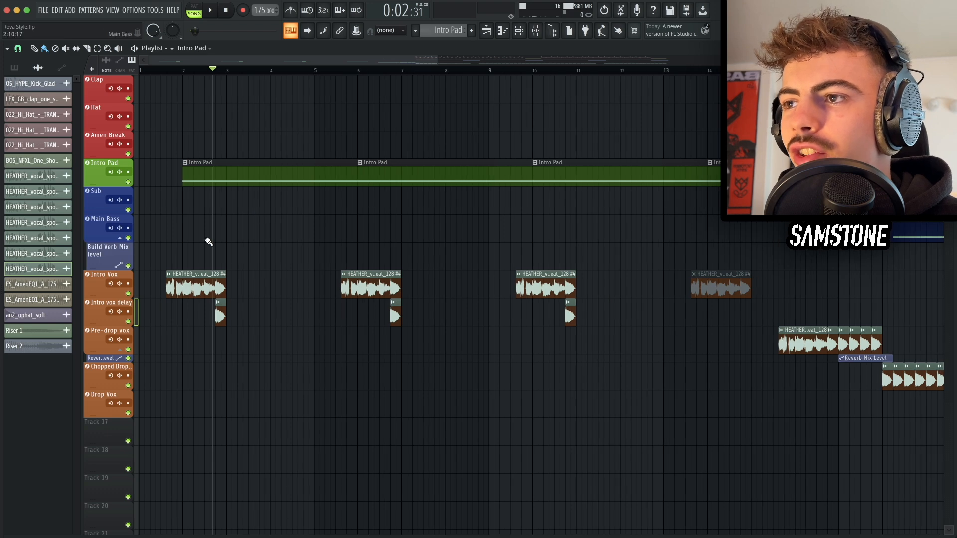
scroll(207, 239, "up", 4)
right_click(128, 294)
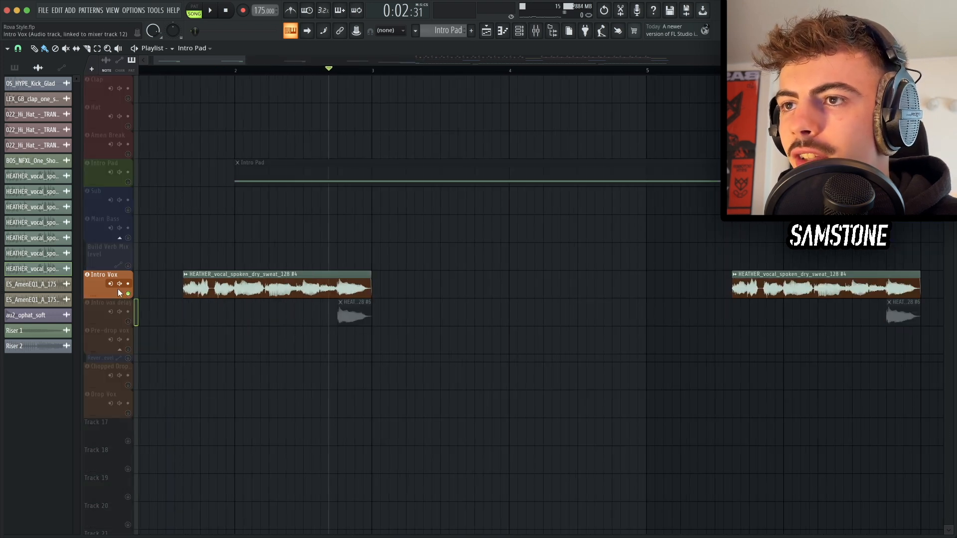
scroll(296, 273, "up", 3)
left_click(388, 70)
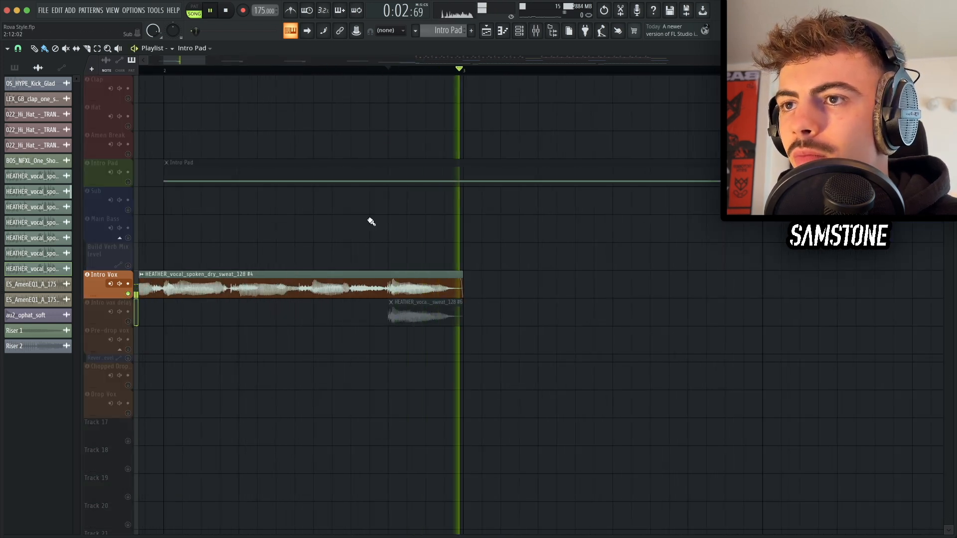
Step: Solo the Intro vox delay track and inspect its Fruity Delay 3 and reverb effects in the mixer
right_click(134, 324)
scroll(269, 324, "down", 4)
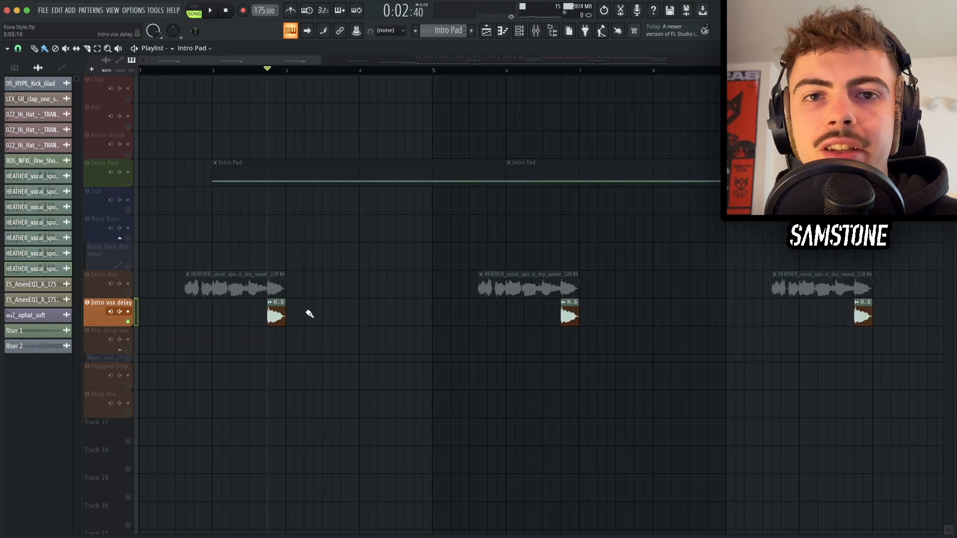
key("F9")
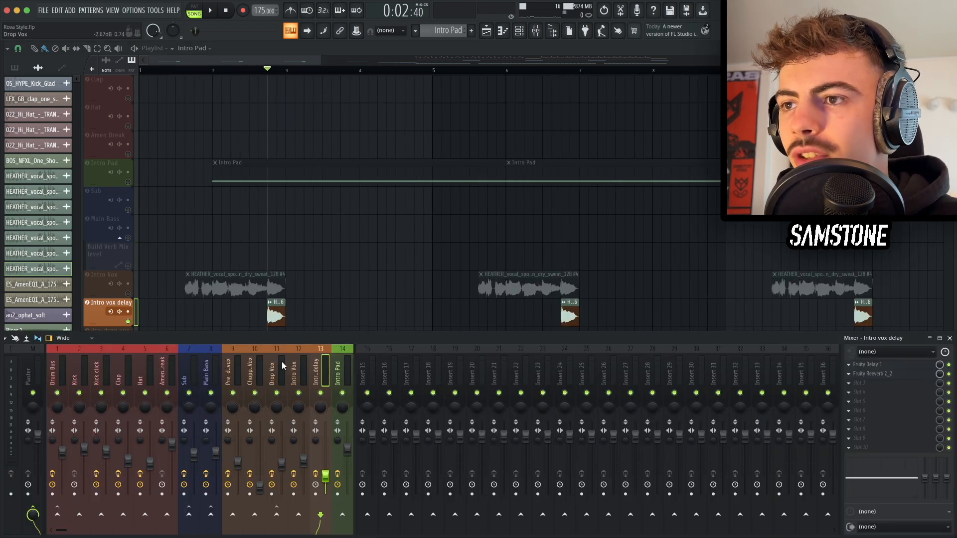
left_click(897, 368)
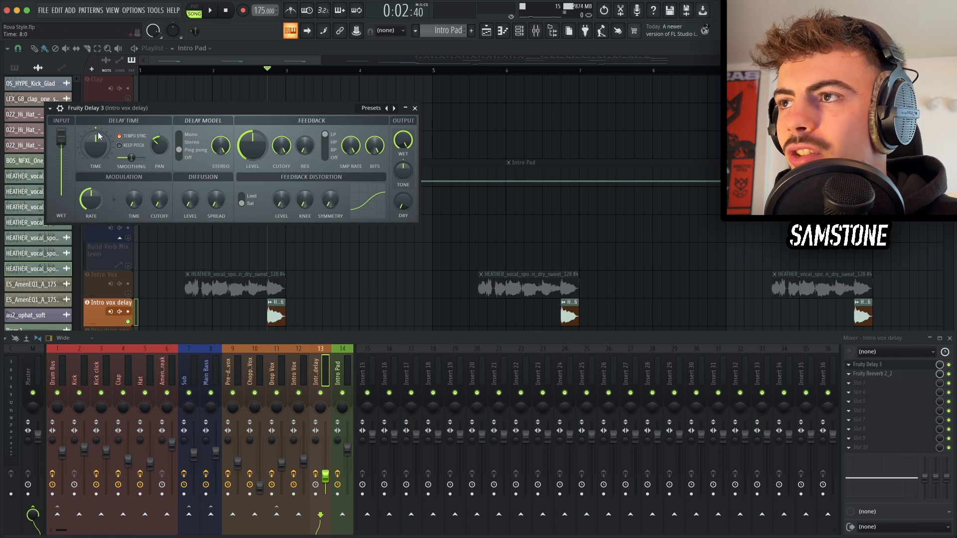
left_click_drag(164, 145, 162, 144)
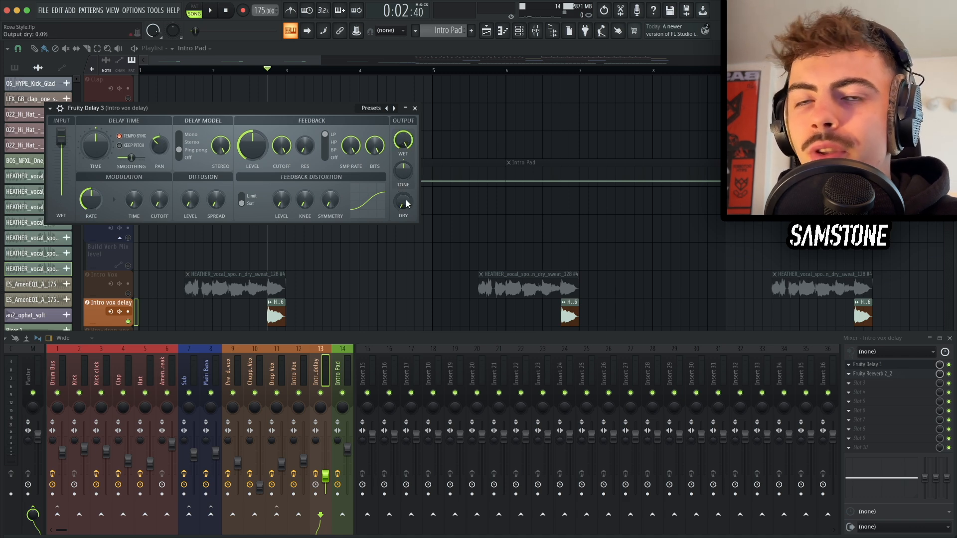
left_click(870, 365)
left_click(872, 373)
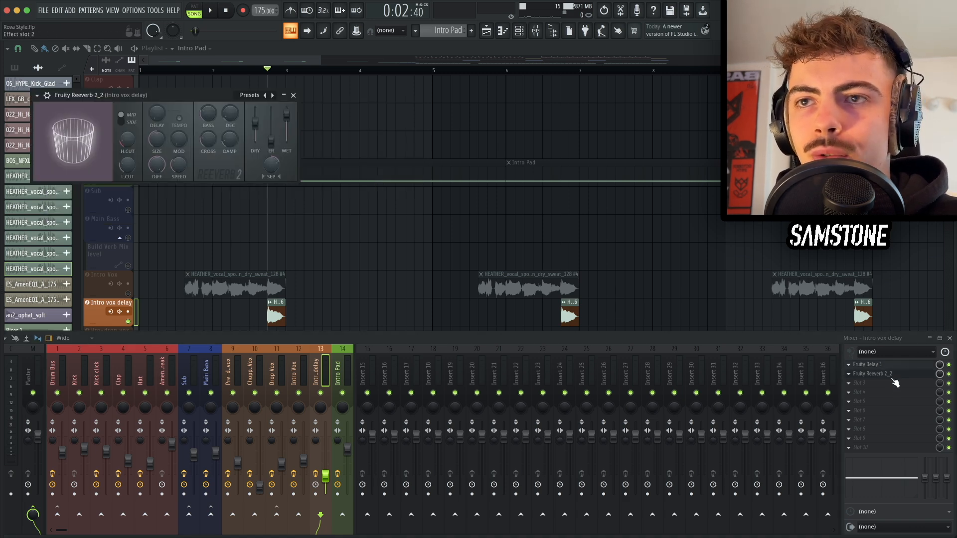
key("Escape")
key("Escape")
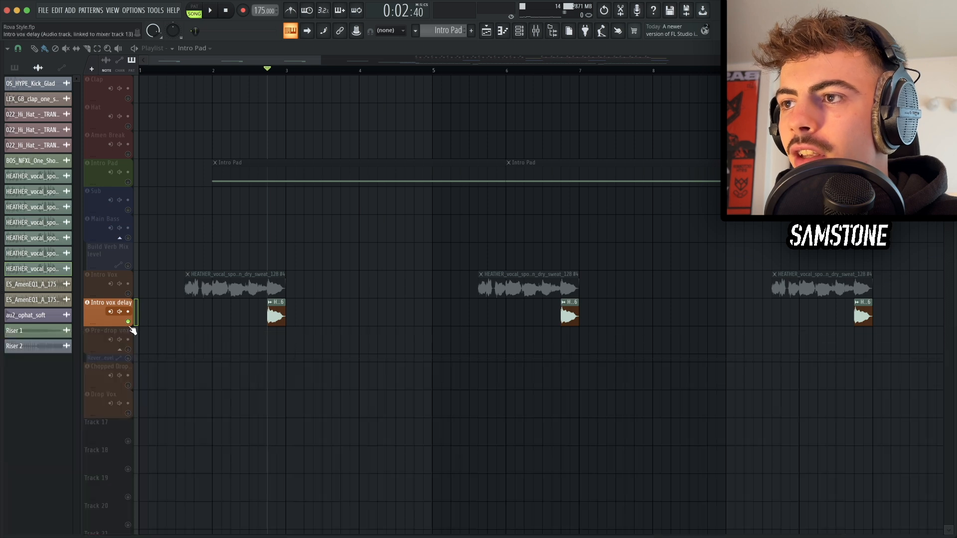
Step: Unsolo the Intro vox delay track and play the intro section from the start
right_click(128, 324)
scroll(232, 313, "up", 3)
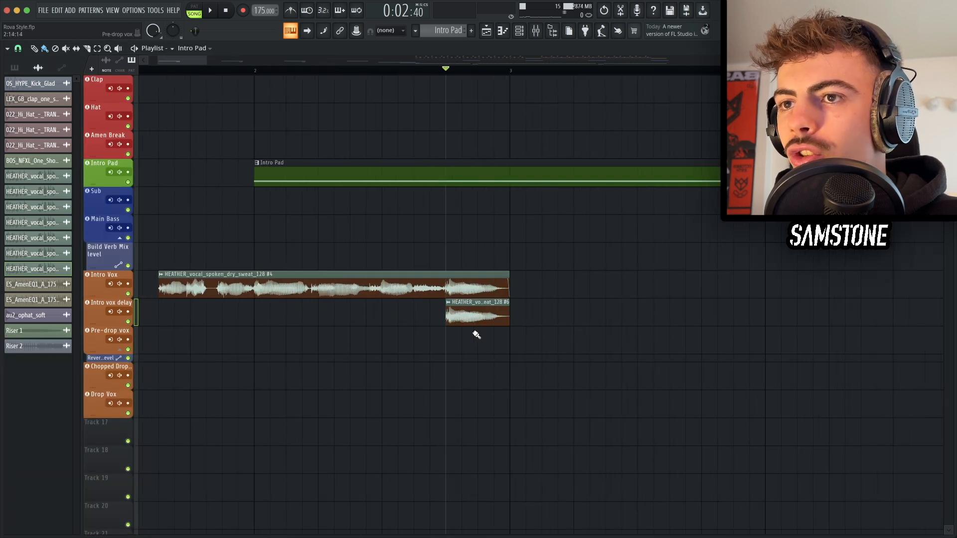
scroll(448, 299, "down", 2)
left_click(220, 70)
scroll(349, 234, "down", 2)
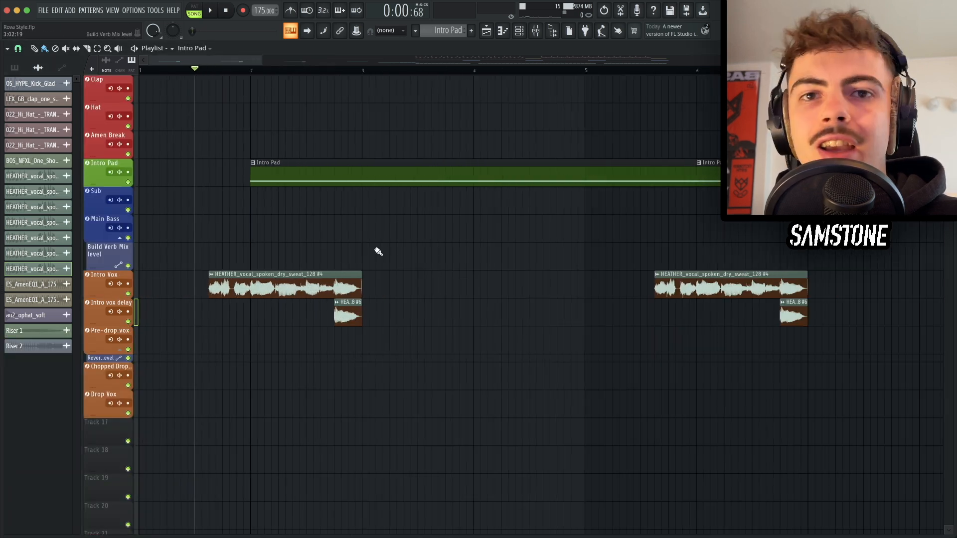
scroll(378, 252, "down", 2)
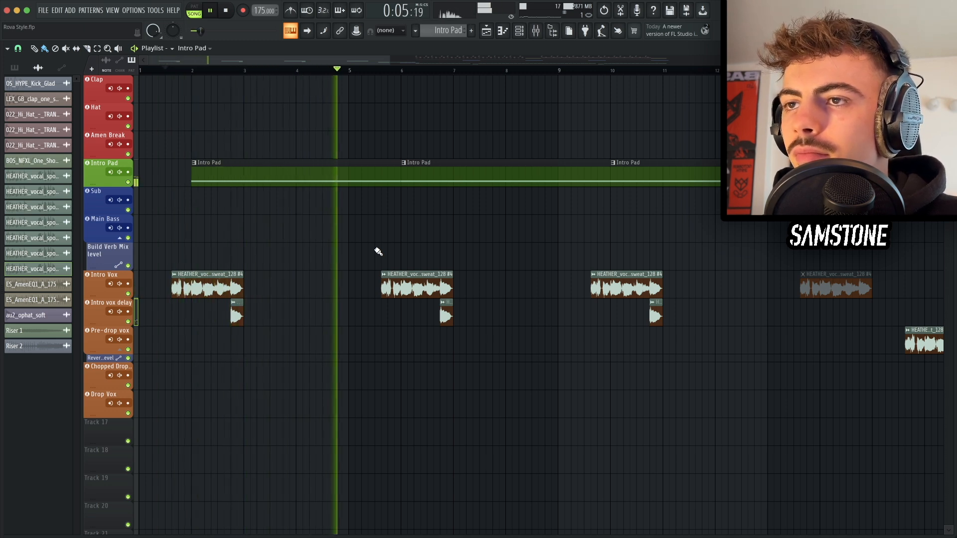
key("space")
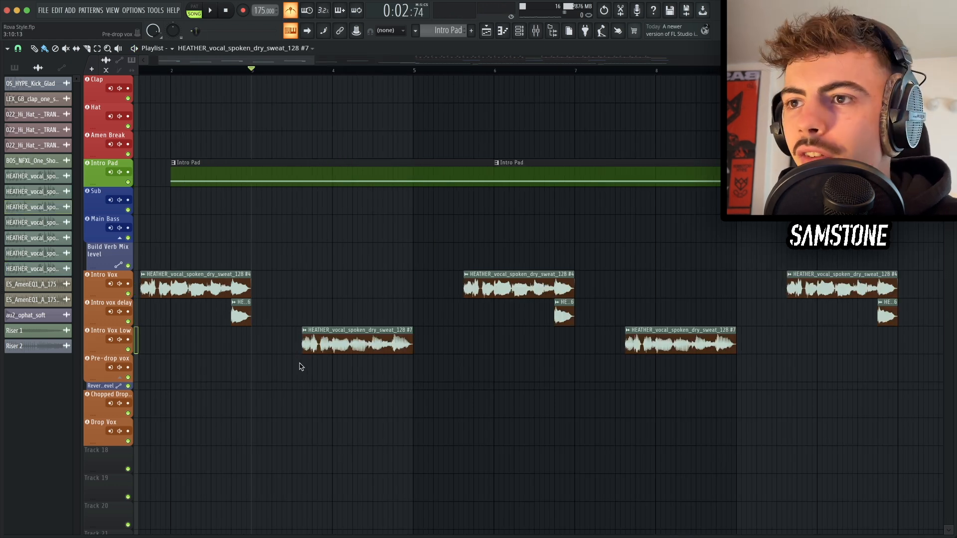
Step: Examine the Intro Vox Low clip's audio settings and its reverb and parametric EQ effects
scroll(300, 367, "down", 2)
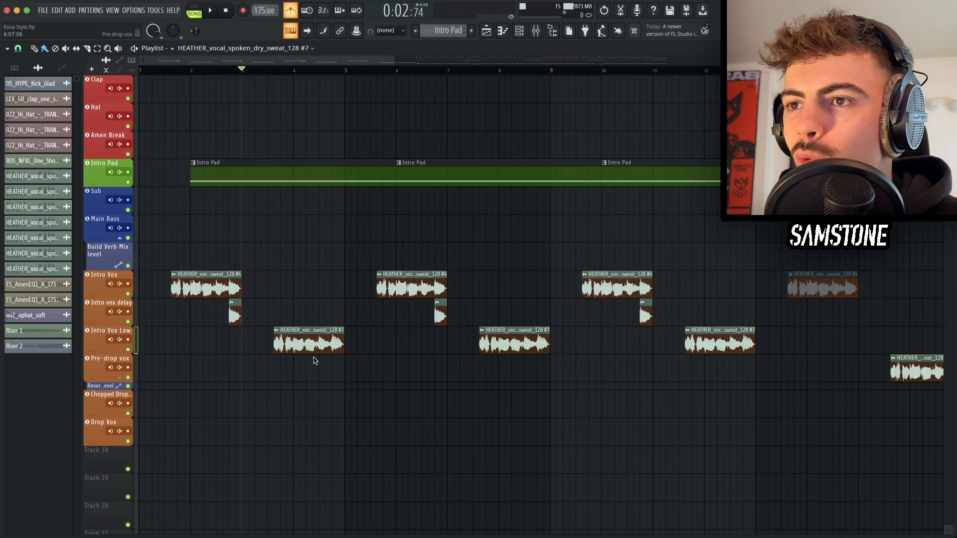
double_click(294, 337)
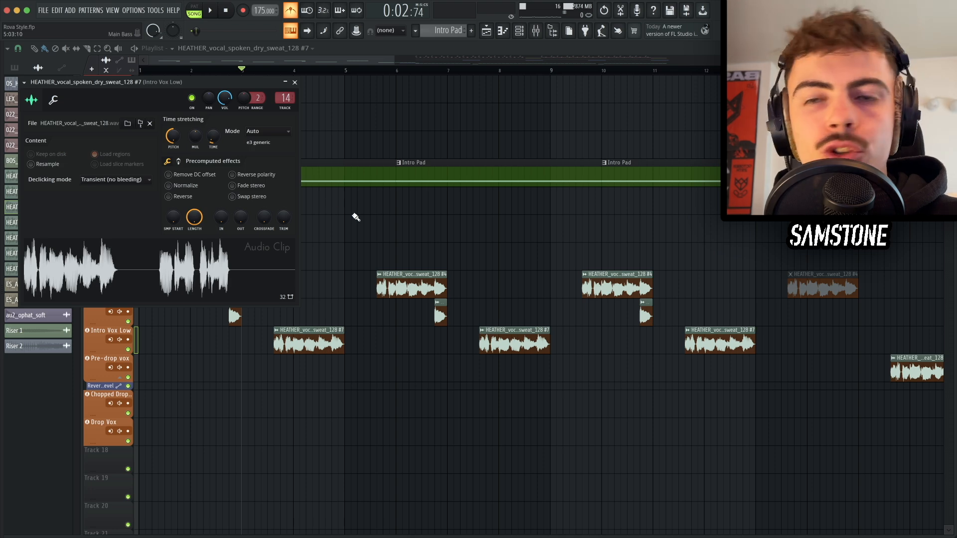
key("Escape")
key("F9")
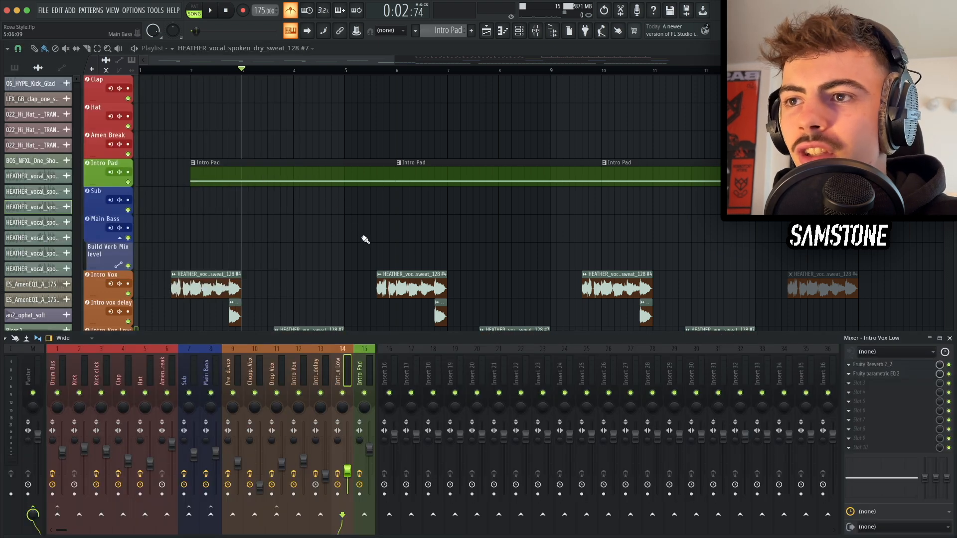
left_click(891, 367)
key("Escape")
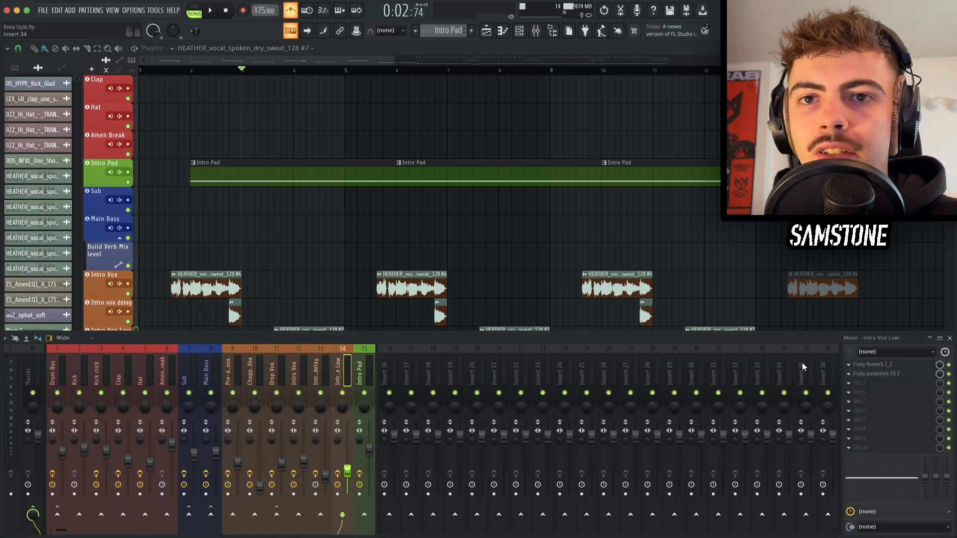
left_click(876, 374)
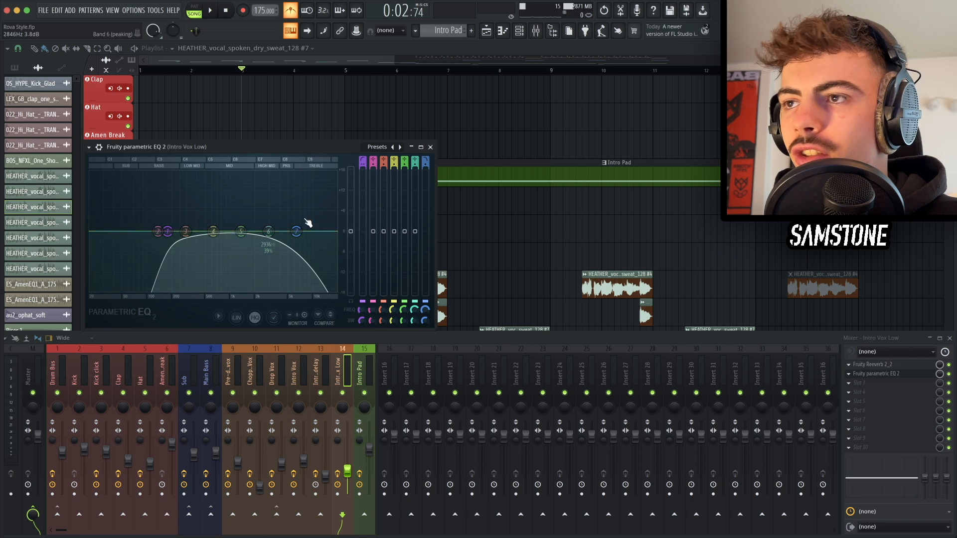
key("Escape")
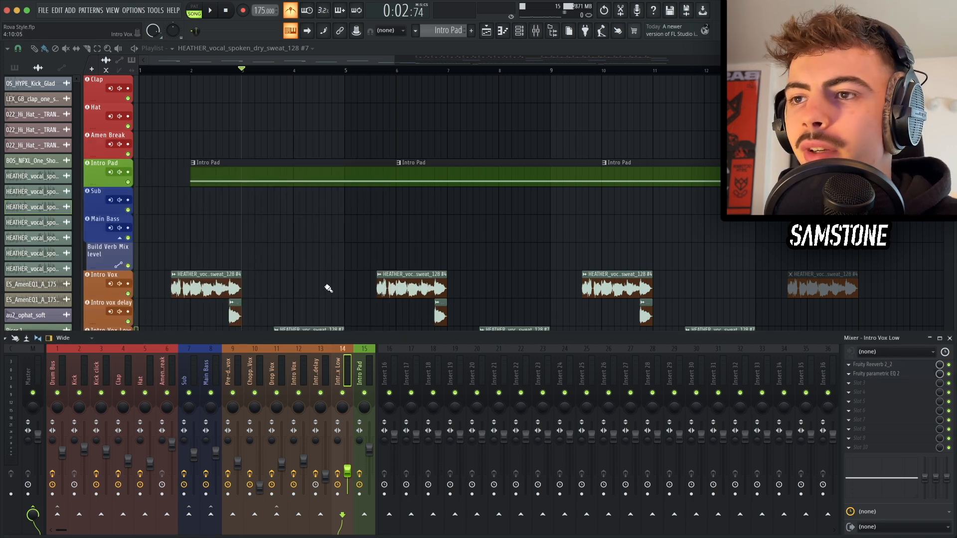
key("F9")
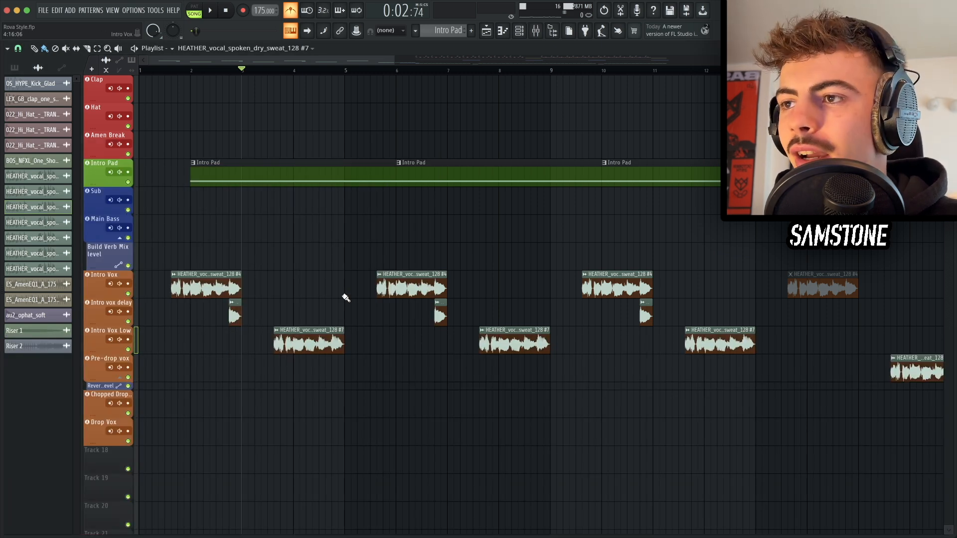
Step: Play back the intro section from around bar 2
key("space")
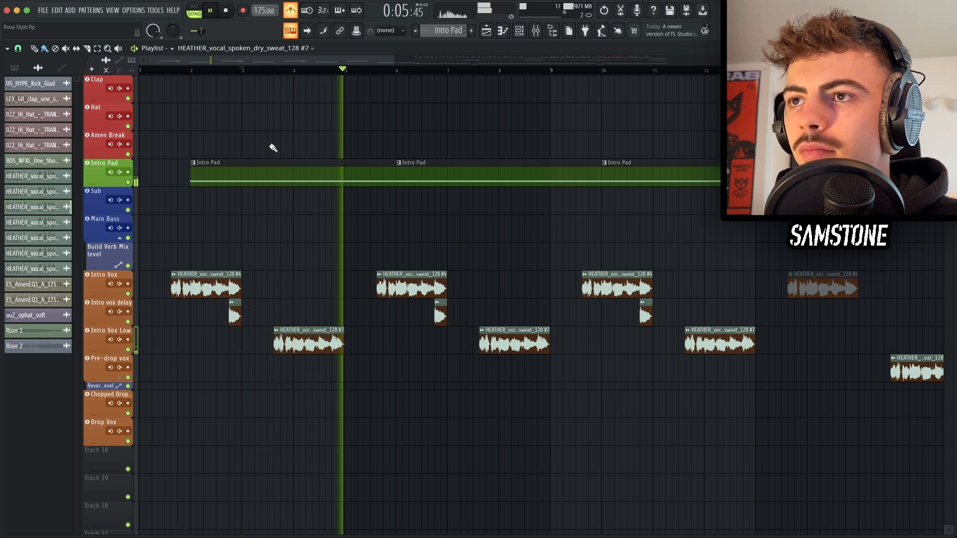
key("space")
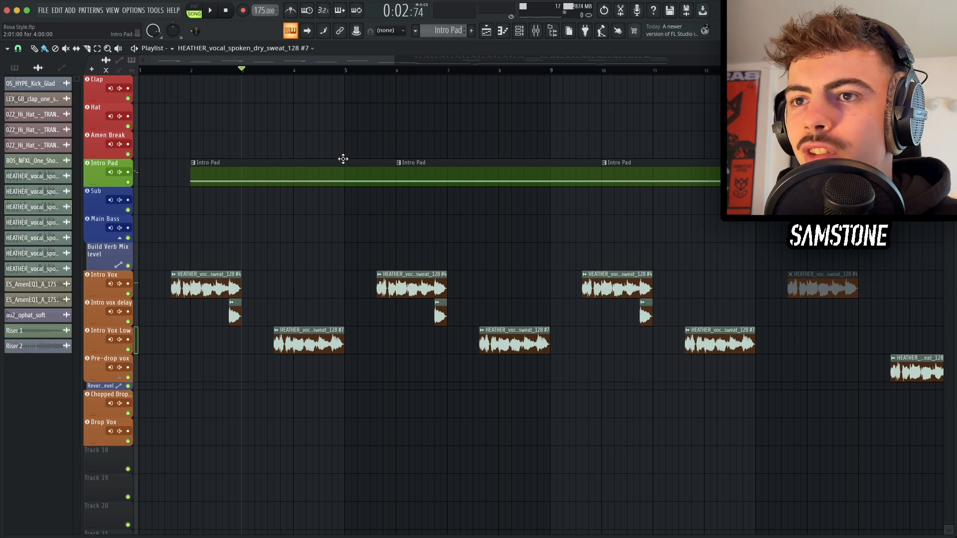
Step: Place the au2_ophat_soft one-shot on the Intro Hat track once per bar across the intro
scroll(343, 159, "down", 3)
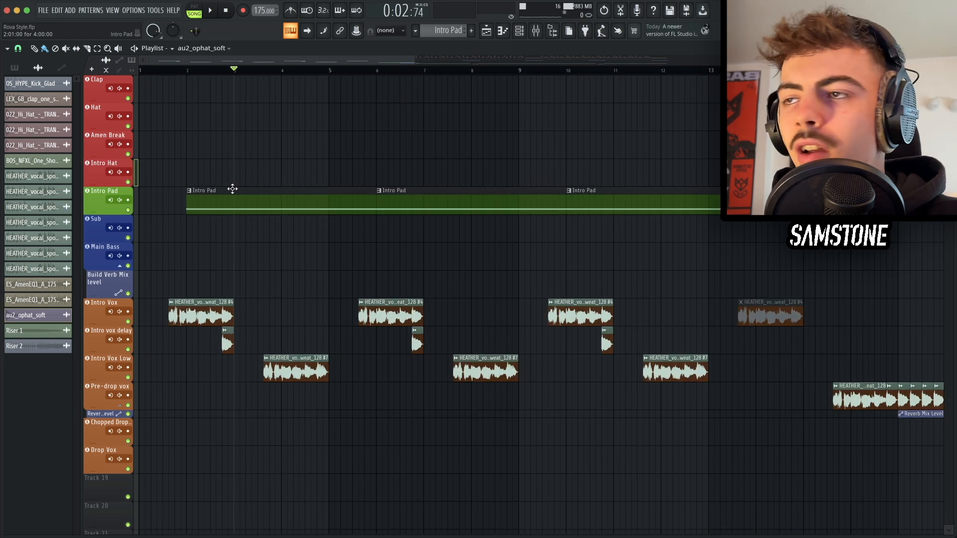
scroll(233, 188, "up", 1)
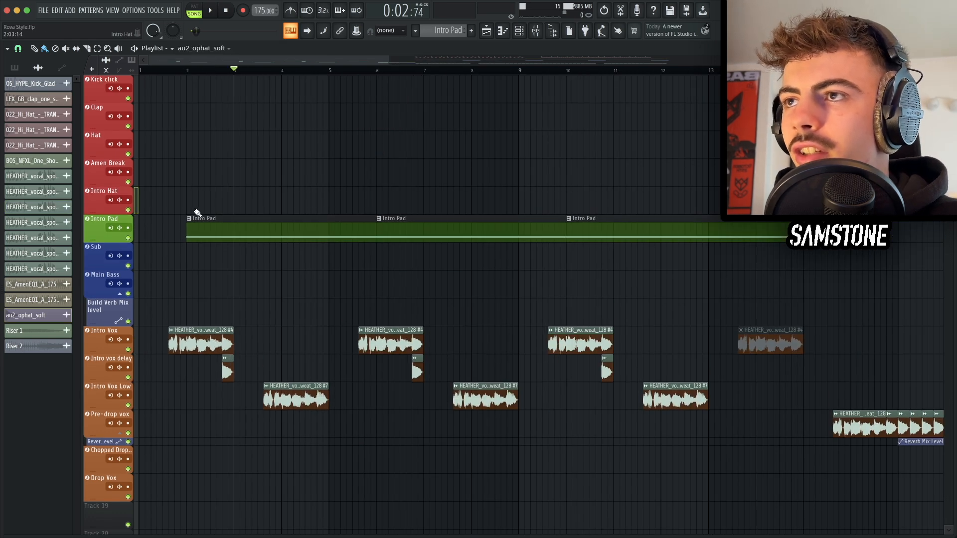
scroll(210, 75, "up", 2)
left_click(209, 70)
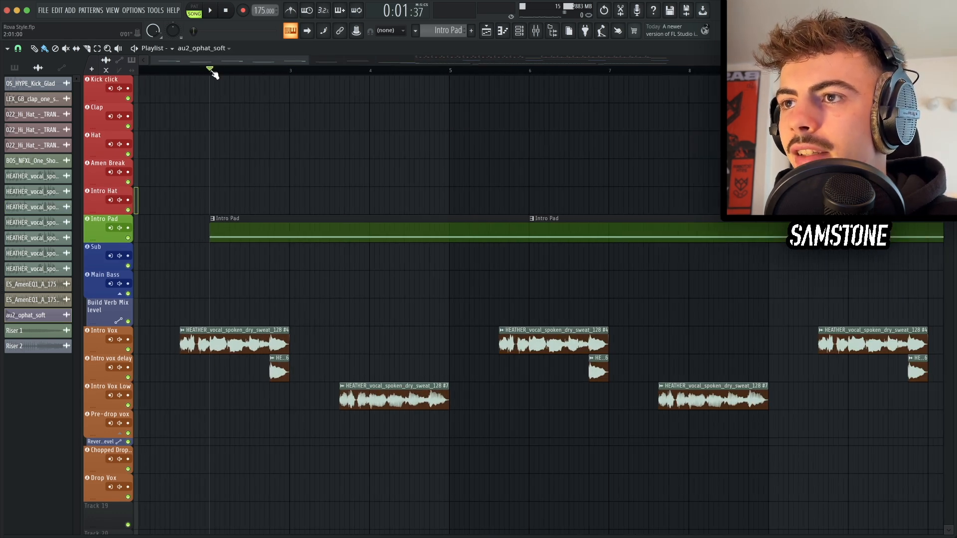
left_click(252, 204)
left_click(334, 202)
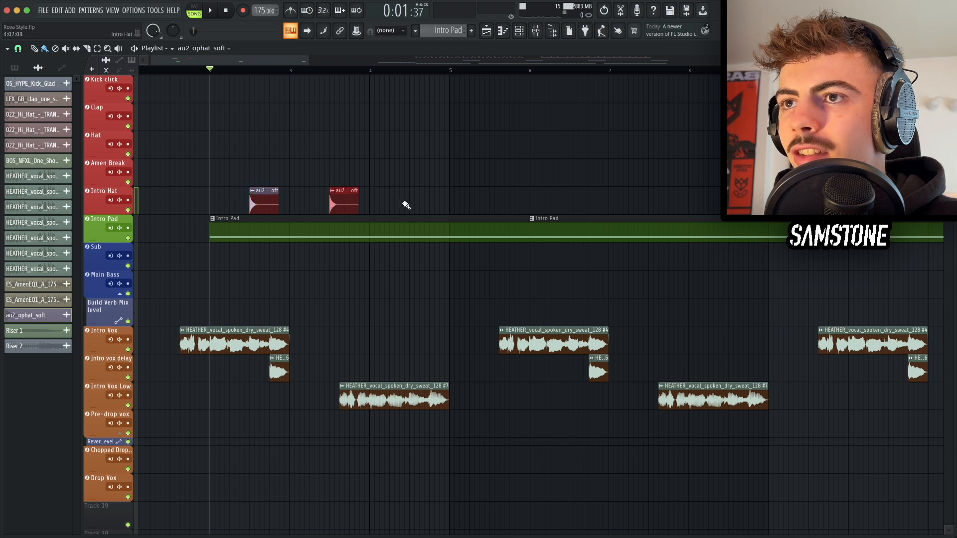
left_click(409, 202)
left_click(491, 202)
mouse_move(537, 206)
left_mouse_down()
mouse_move(228, 194)
mouse_move(587, 203)
left_mouse_up()
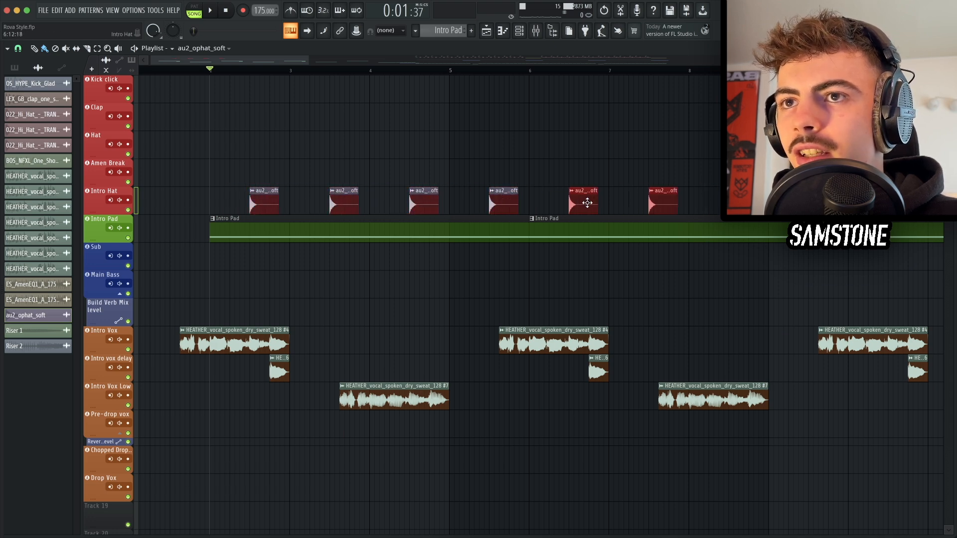
Step: Select and delete an extra hat clip on the Intro Hat track
scroll(587, 203, "down", 4)
mouse_move(517, 203)
left_mouse_down()
mouse_move(224, 200)
mouse_move(581, 206)
mouse_move(510, 206)
left_mouse_up()
key("Delete")
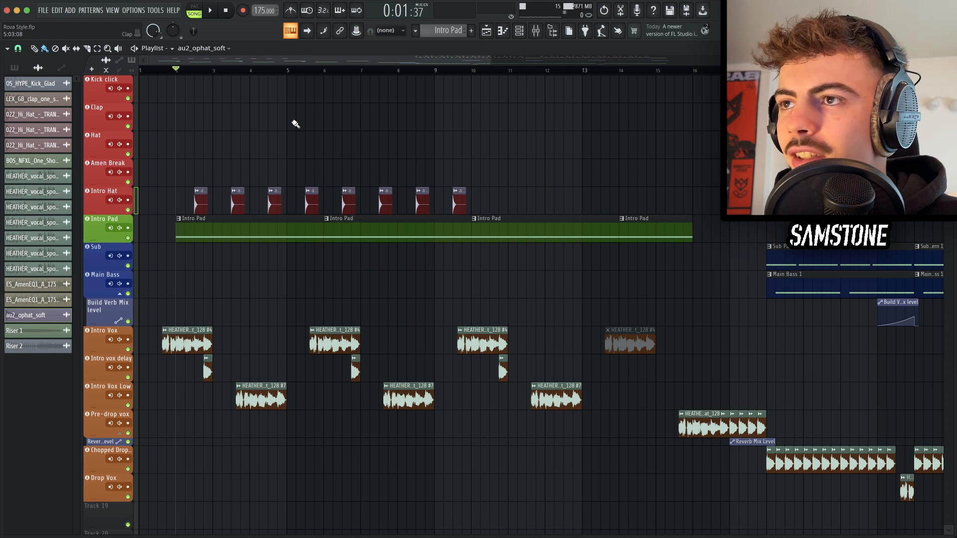
Step: Play back the intro hats and inspect the Intro Hat channel's Fruity Reeverb 2 in the mixer
key("space")
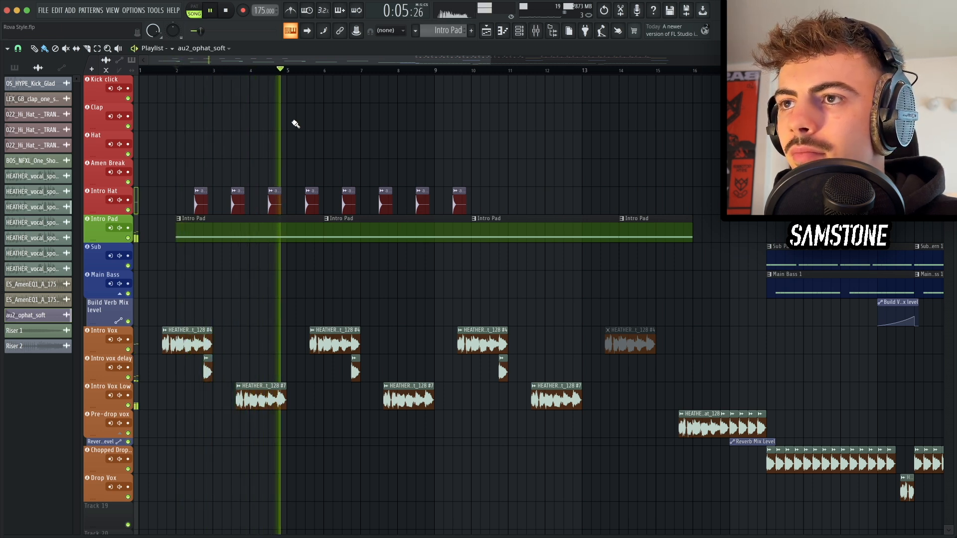
key("space")
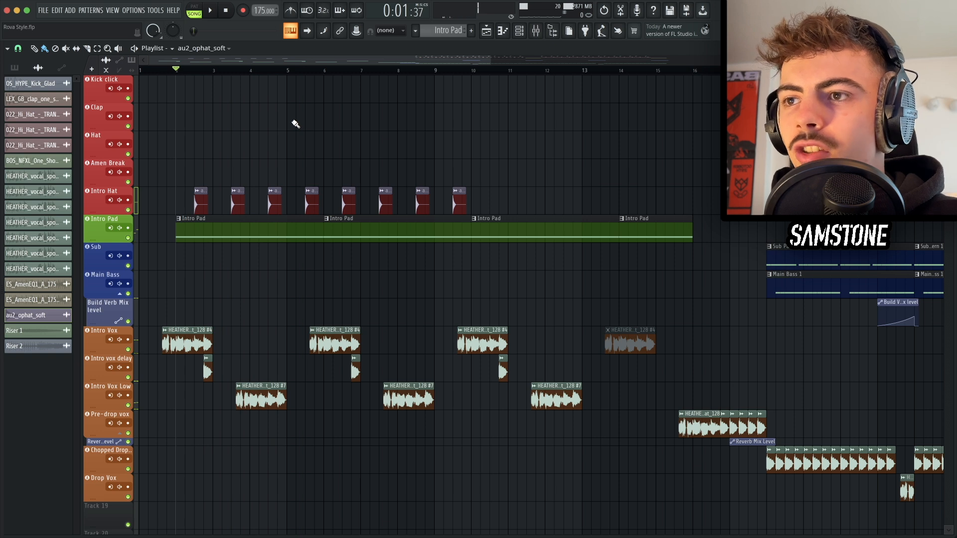
key("F9")
left_click(882, 364)
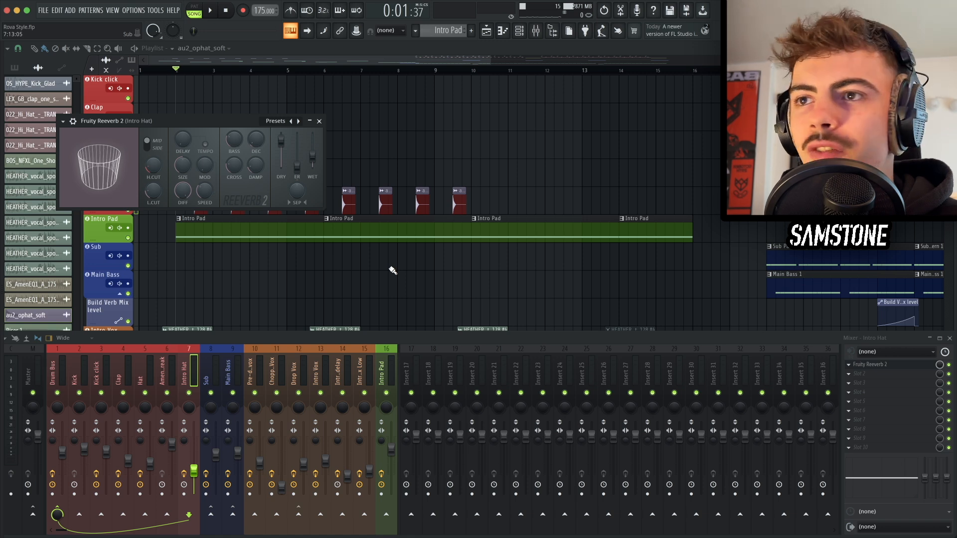
key("Escape")
key("Escape")
Step: Review the kick roll in the build-up leading into the first drop
scroll(342, 233, "down", 3)
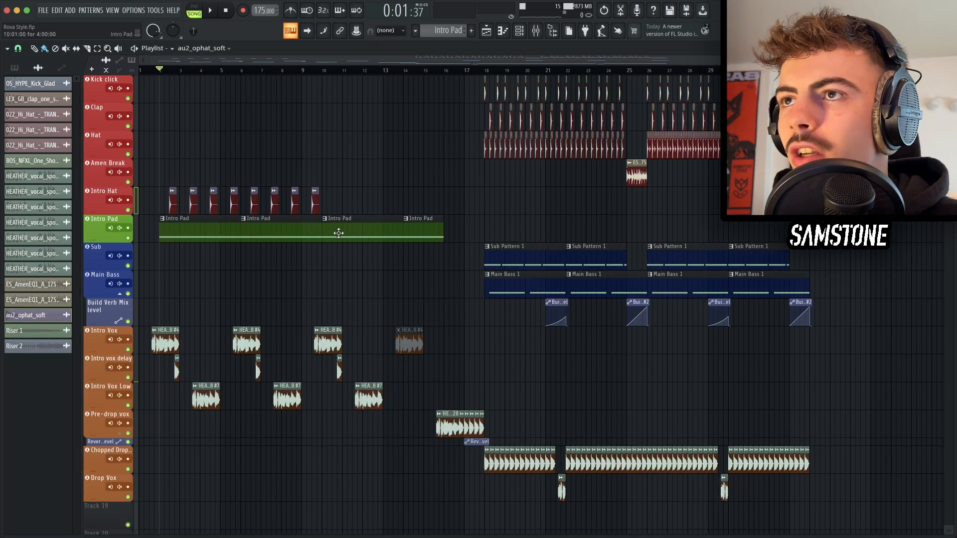
scroll(337, 215, "up", 3)
scroll(334, 215, "down", 3)
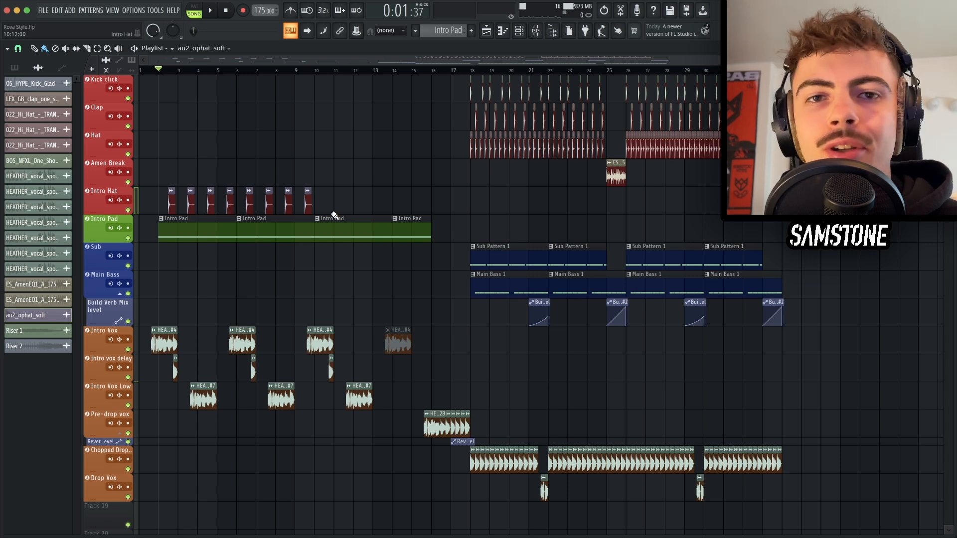
scroll(335, 216, "up", 1)
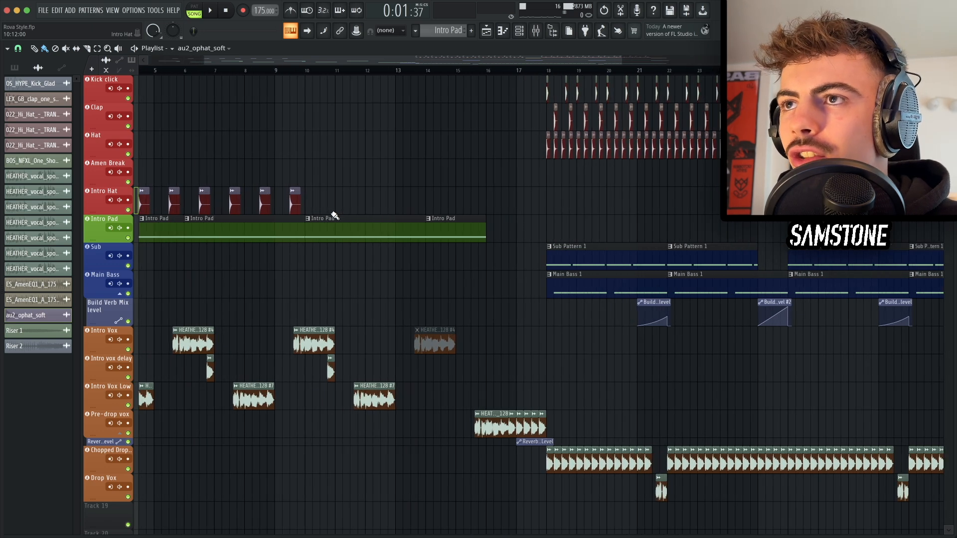
scroll(331, 213, "up", 1)
scroll(320, 211, "up", 2)
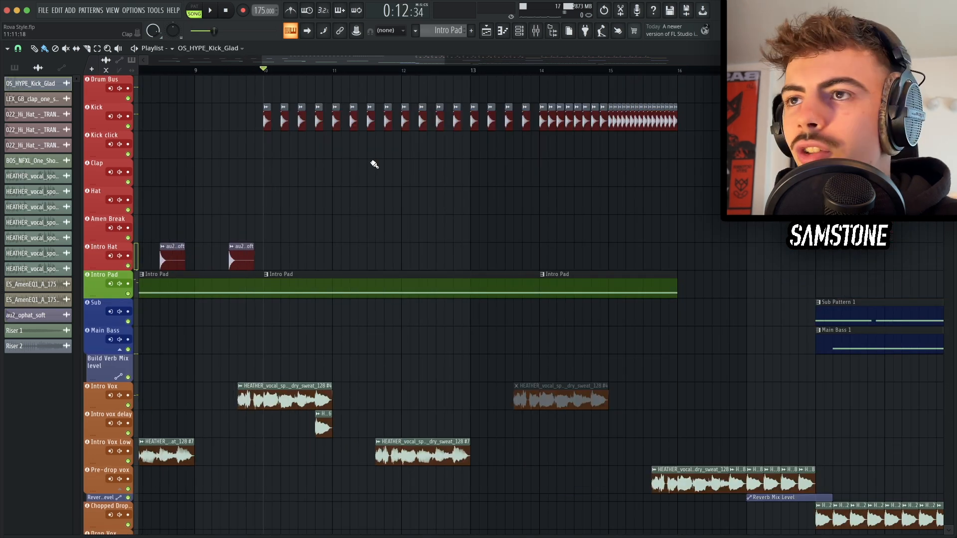
scroll(375, 164, "up", 1)
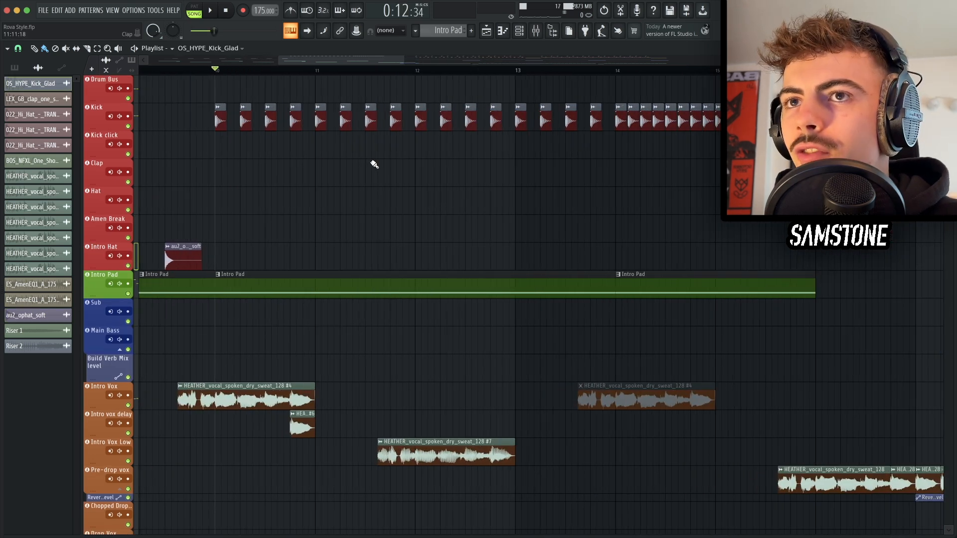
scroll(526, 191, "left", 3)
scroll(526, 191, "right", 3)
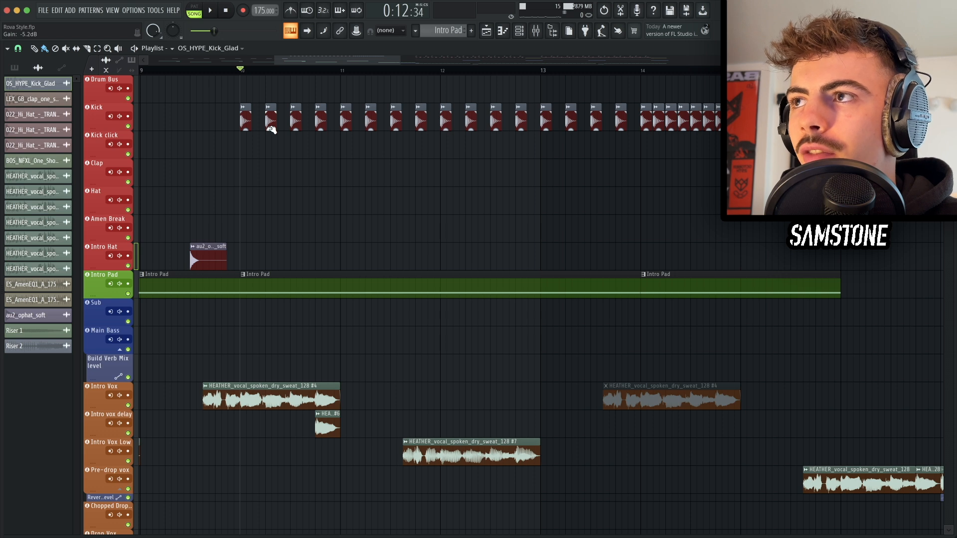
left_click_drag(748, 185, 271, 124)
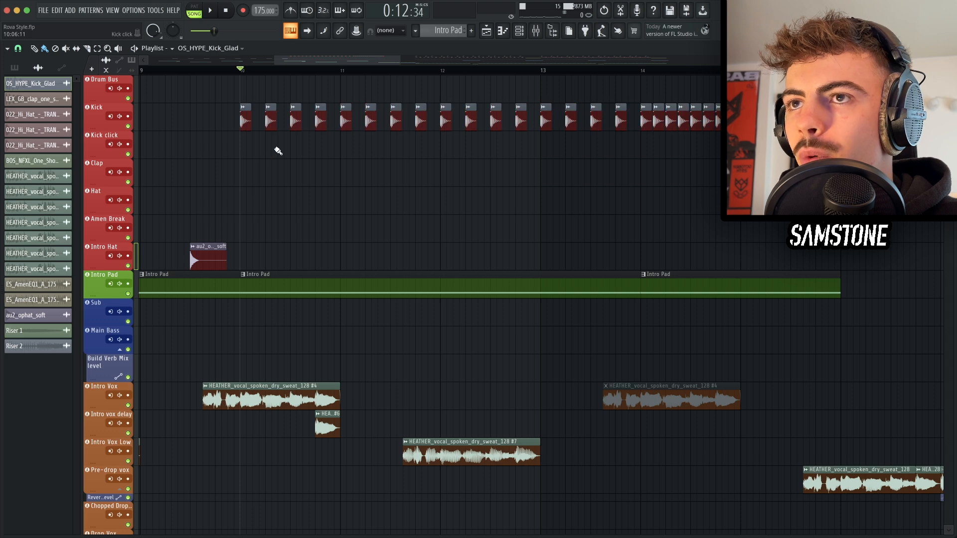
scroll(277, 145, "down", 5)
Step: Save the project and play back the build-up
key("ctrl+s")
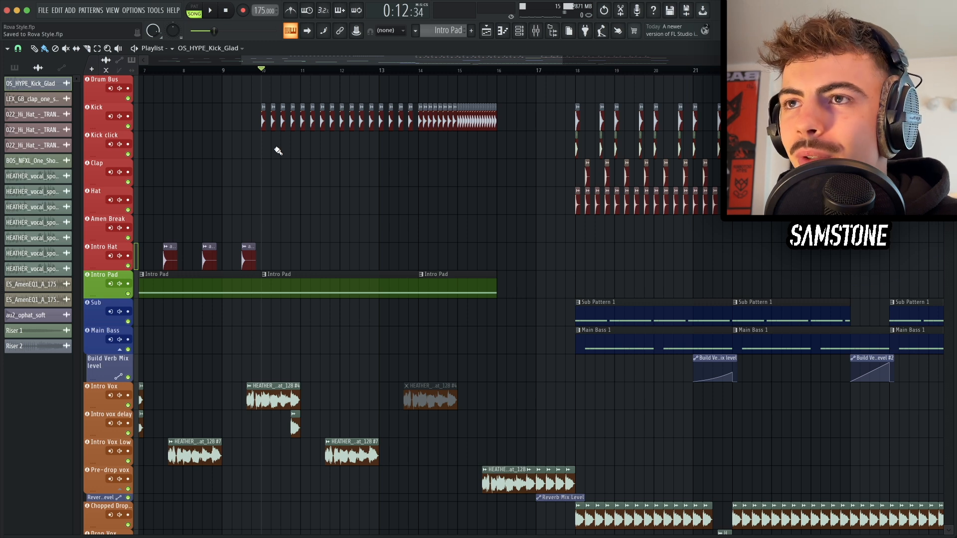
key("space")
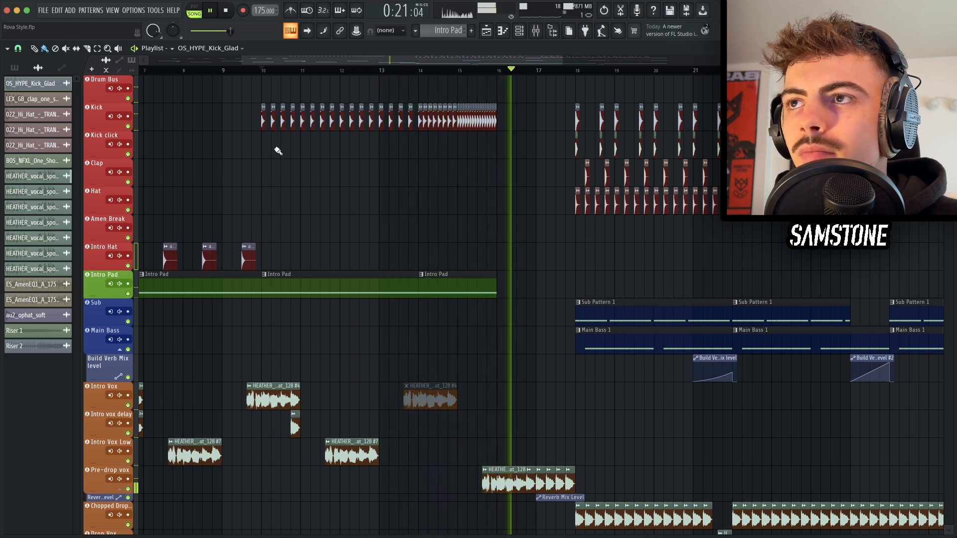
key("space")
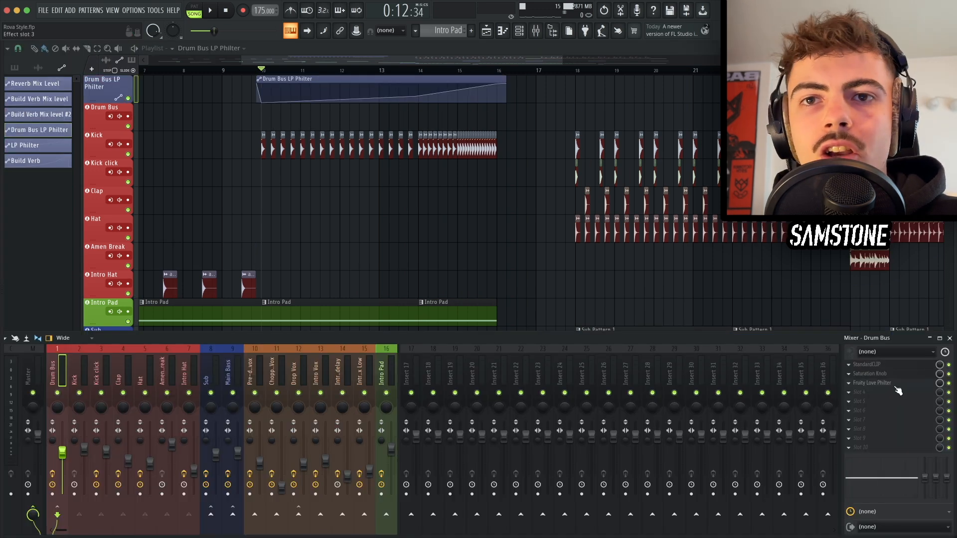
Step: Inspect the Drum Bus's Fruity Love Philter filter and play back the build section
left_click(880, 384)
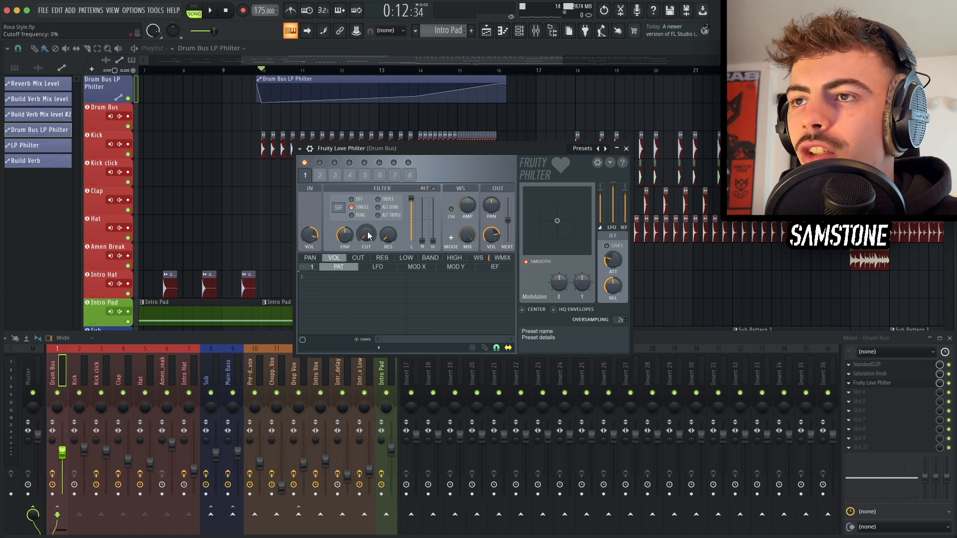
key("Escape")
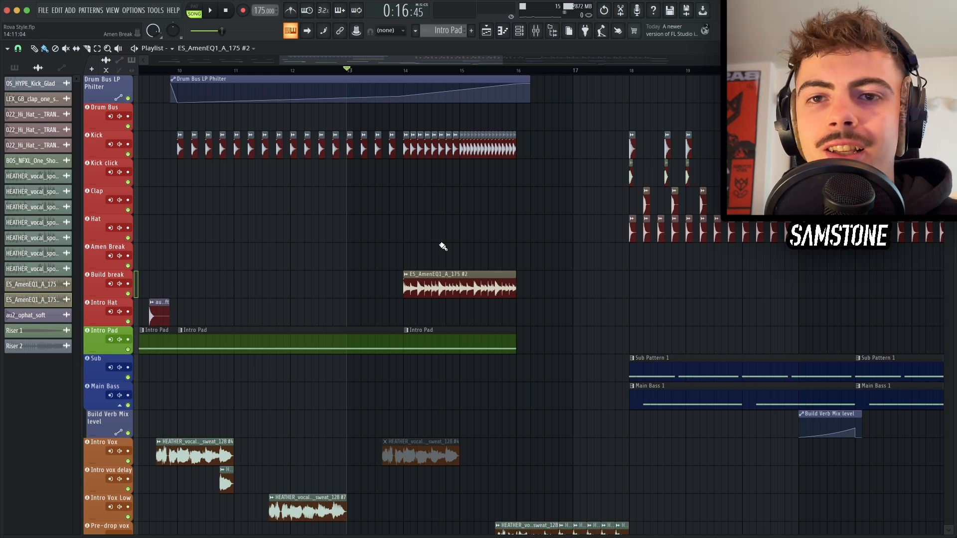
key("space")
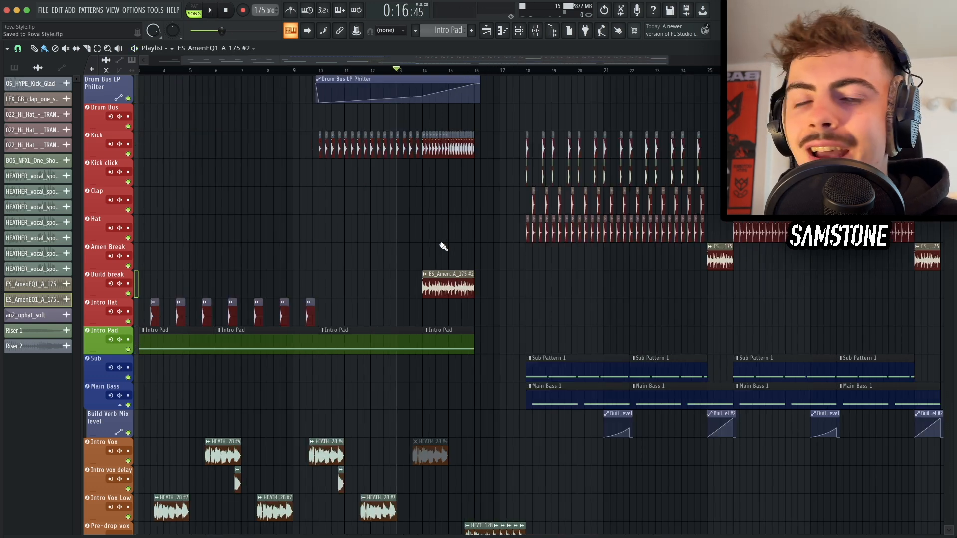
scroll(443, 246, "down", 5)
scroll(443, 246, "left", 2)
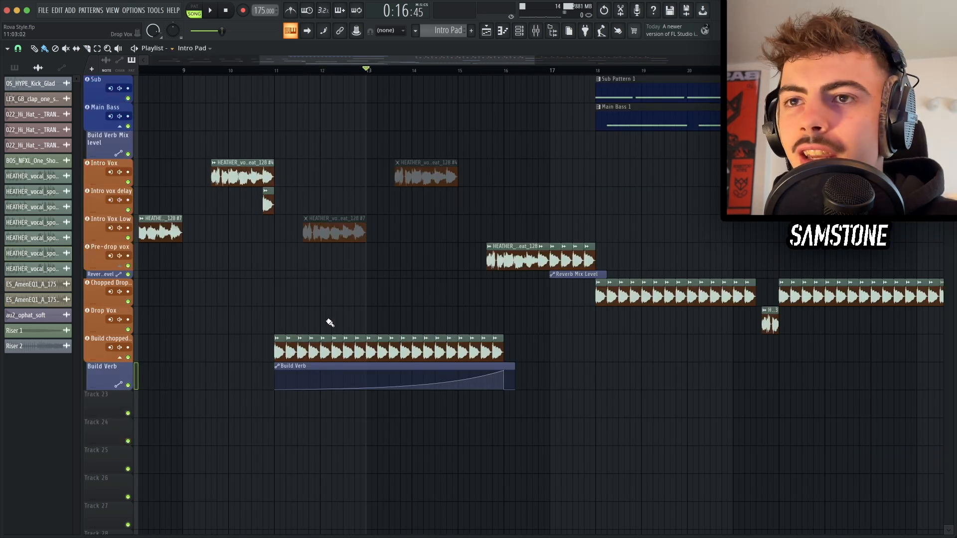
Step: Inspect the Build chopped vox channel's Fruity Reeverb 2, parametric EQ and Build Verb effects in the mixer
left_click(257, 70)
left_click(242, 70)
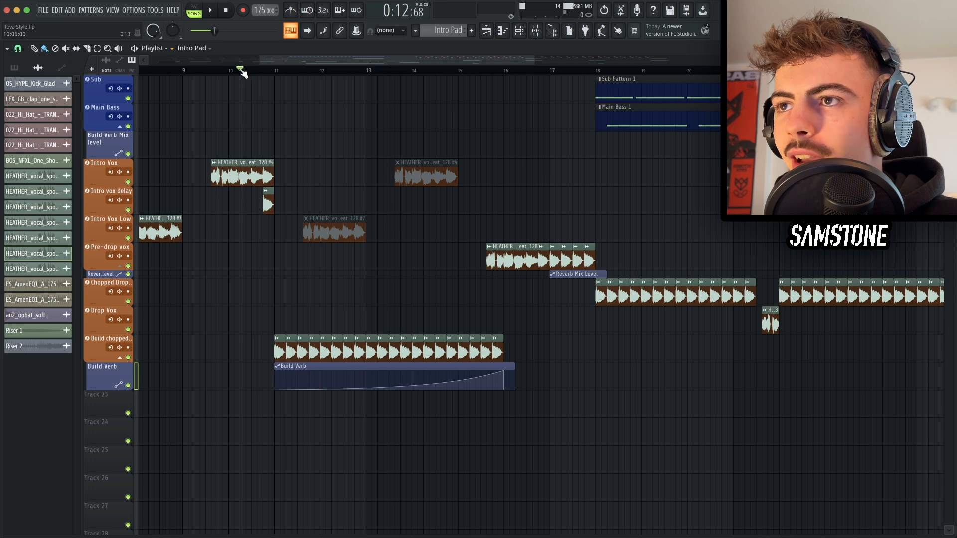
scroll(296, 344, "up", 2)
scroll(296, 343, "down", 4)
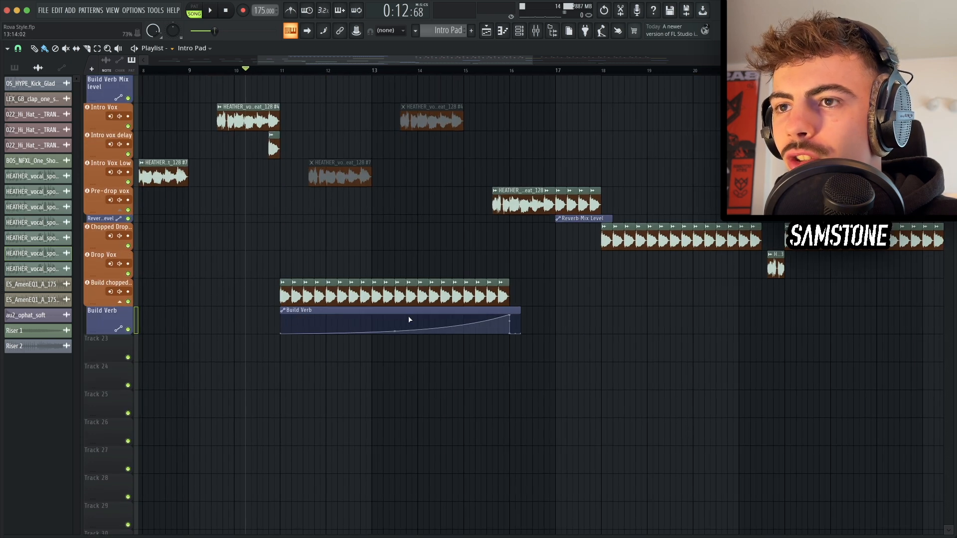
key("F9")
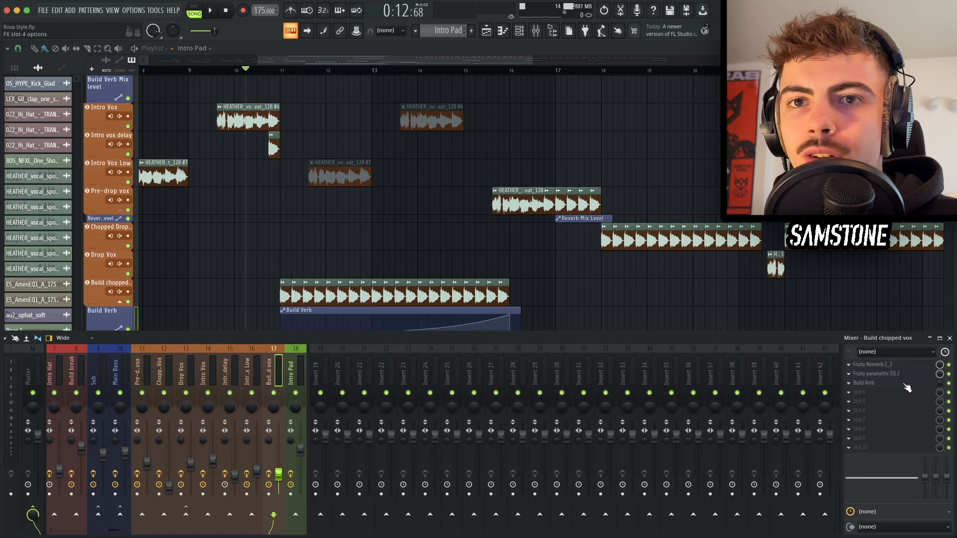
left_click(897, 364)
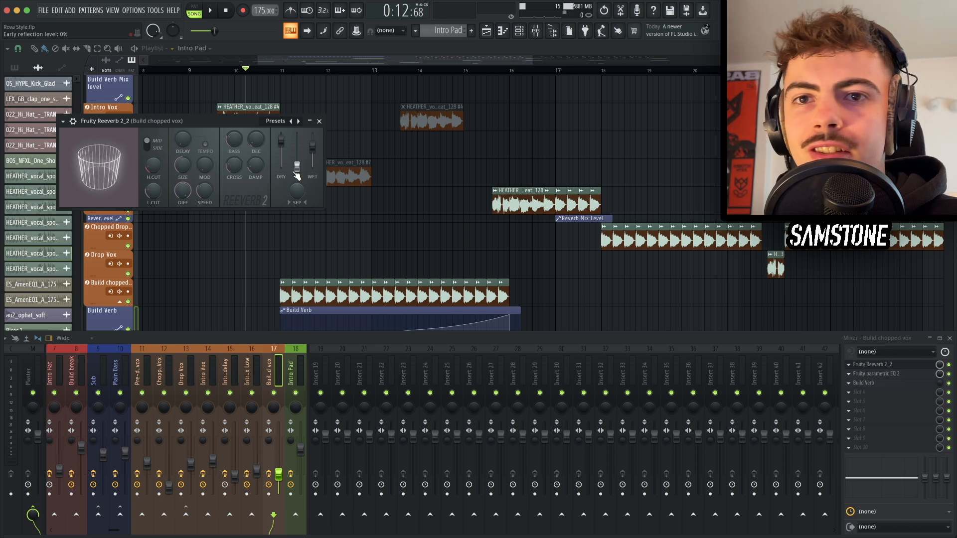
left_click(865, 365)
left_click(866, 374)
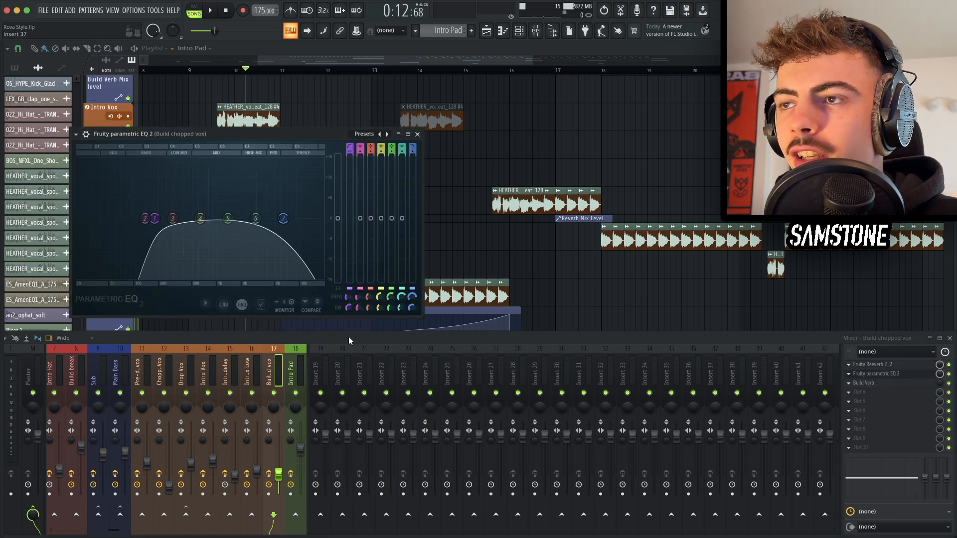
left_click(888, 372)
left_click(886, 383)
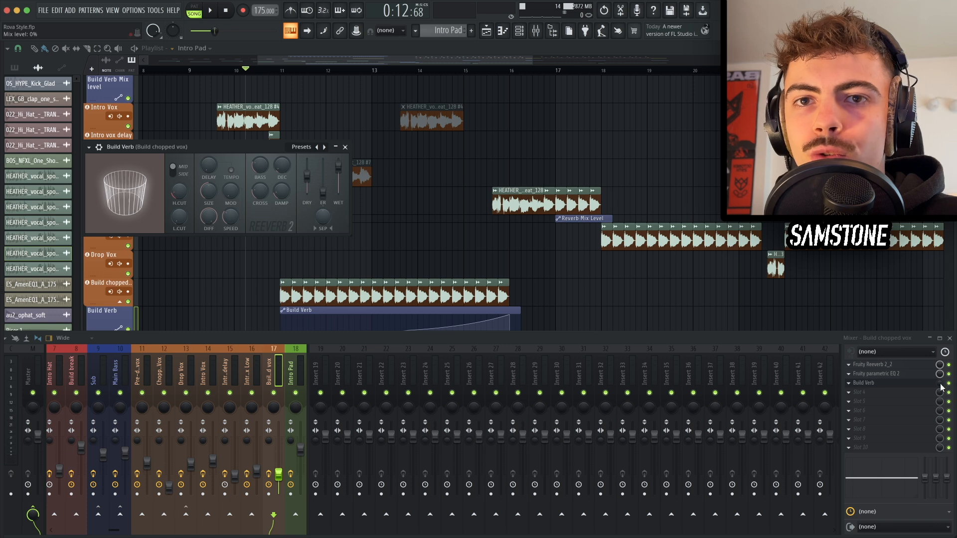
key("Escape")
key("Escape")
Step: Play the build from bar 10 and save the project
scroll(387, 258, "left", 2)
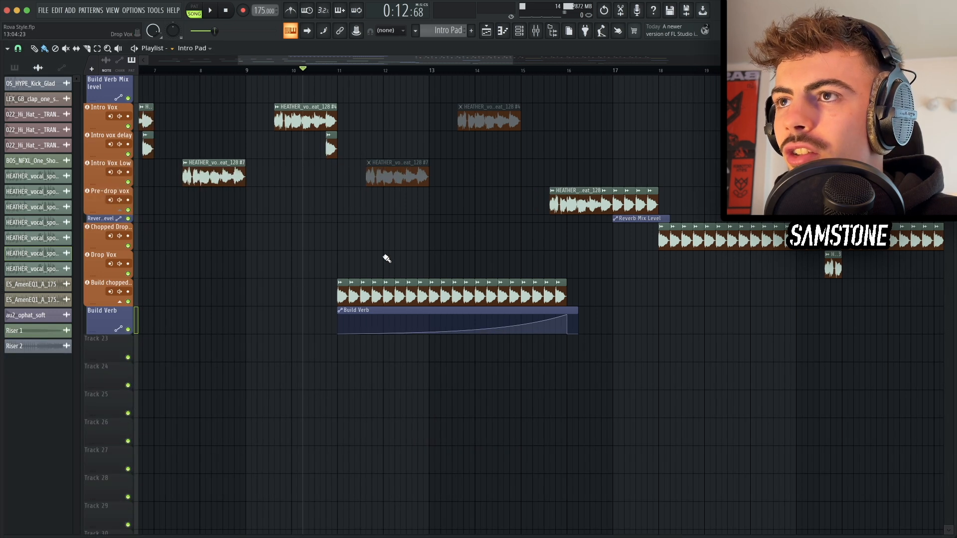
key("space")
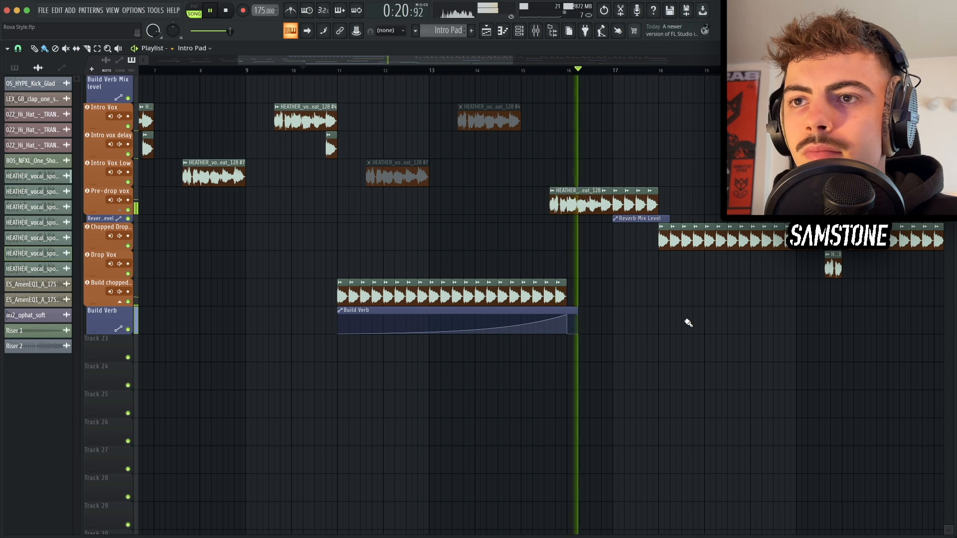
key("space")
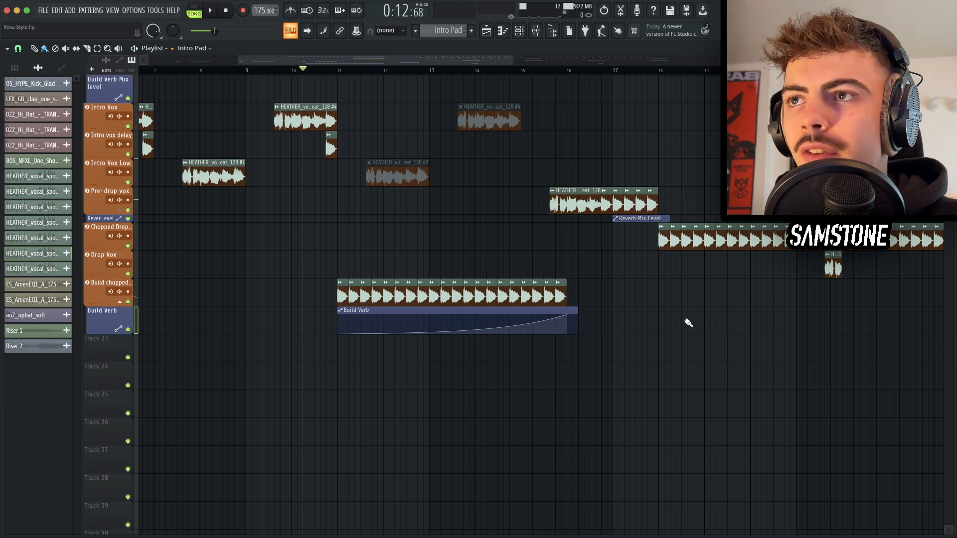
key("ctrl+s")
Step: Load the Basic Shapes wavetable into oscillator A of the new Serum instance
scroll(510, 237, "up", 5)
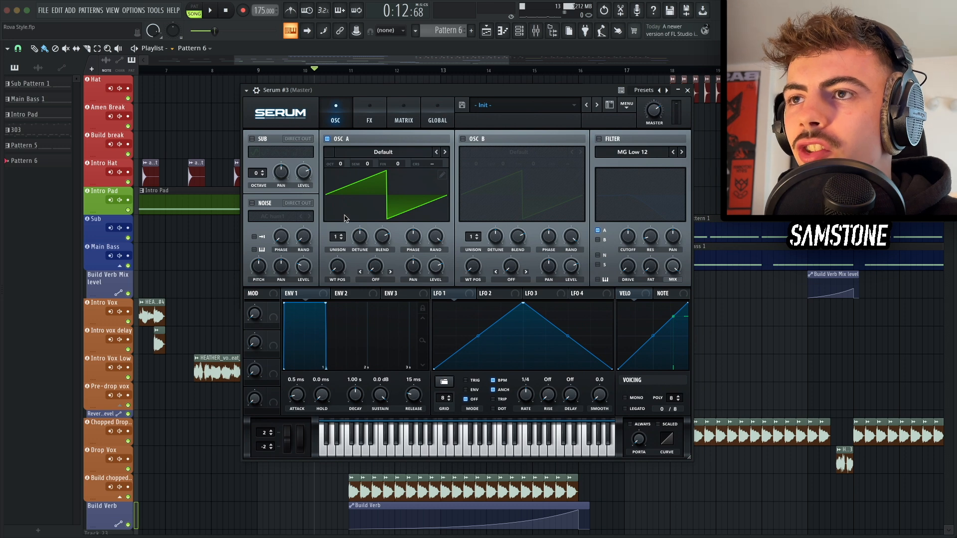
left_click(356, 153)
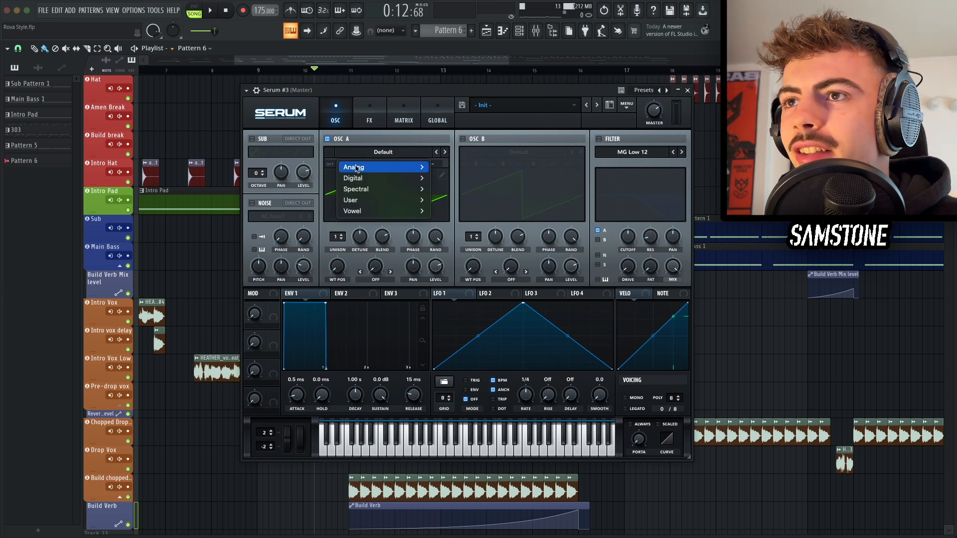
mouse_move(379, 164)
left_click(464, 153)
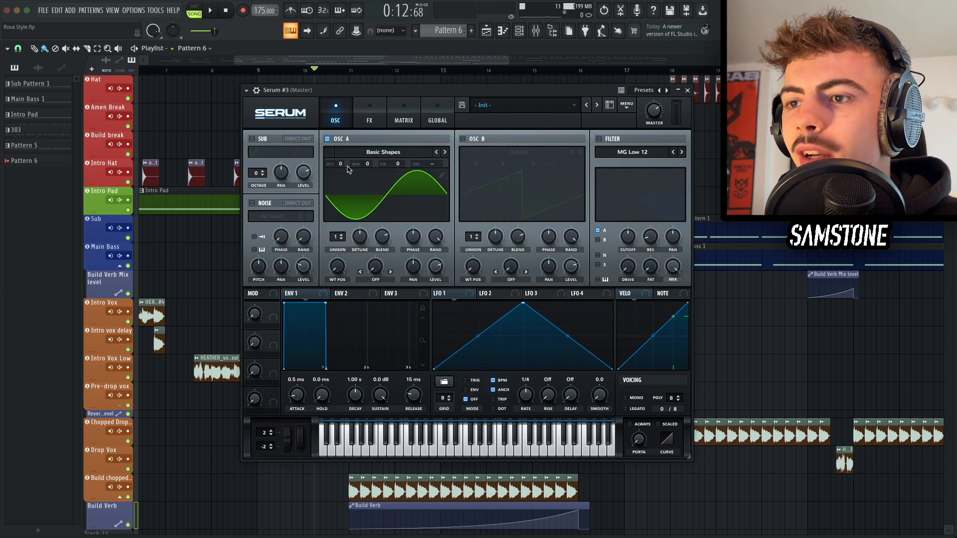
Step: Set oscillator A's octave to -1 and its wavetable position to 2, then audition a note
left_click_drag(344, 165, 343, 178)
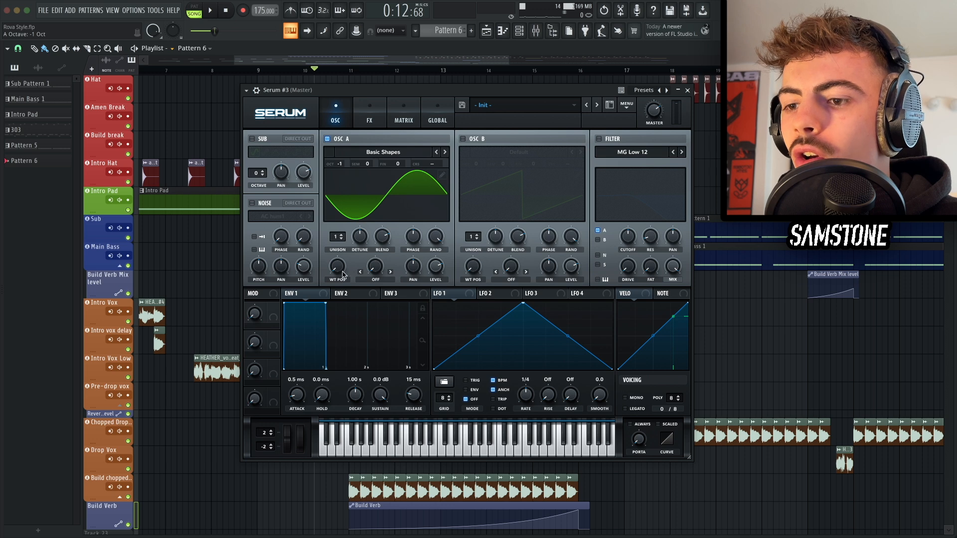
left_click_drag(343, 274, 342, 253)
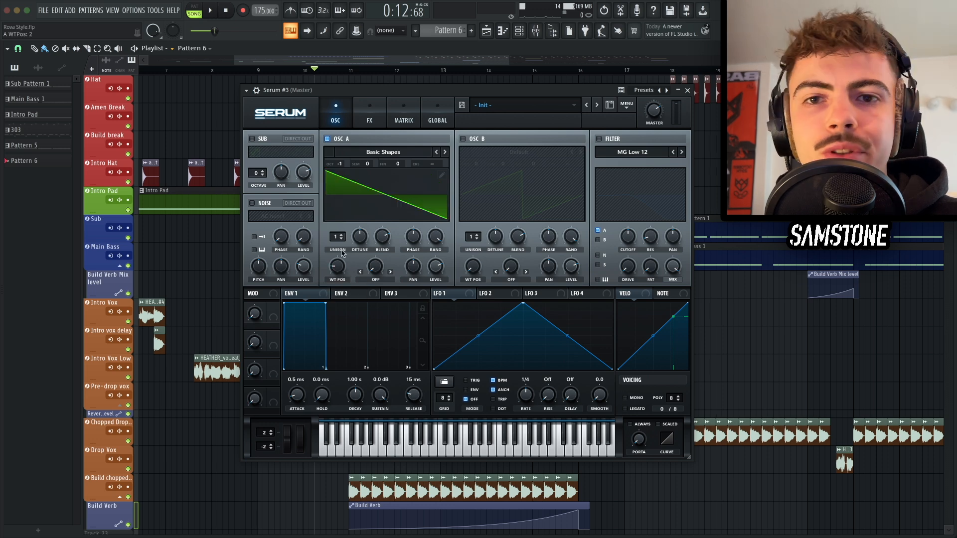
key("d")
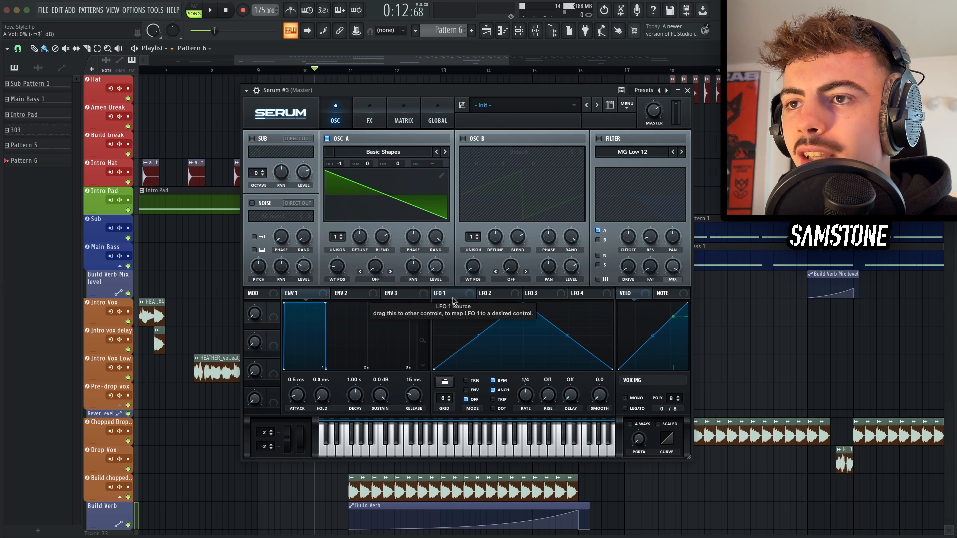
Step: Modulate oscillator A's level with LFO 1, draw a decaying LFO curve and switch the LFO to envelope mode
left_click_drag(453, 295, 435, 267)
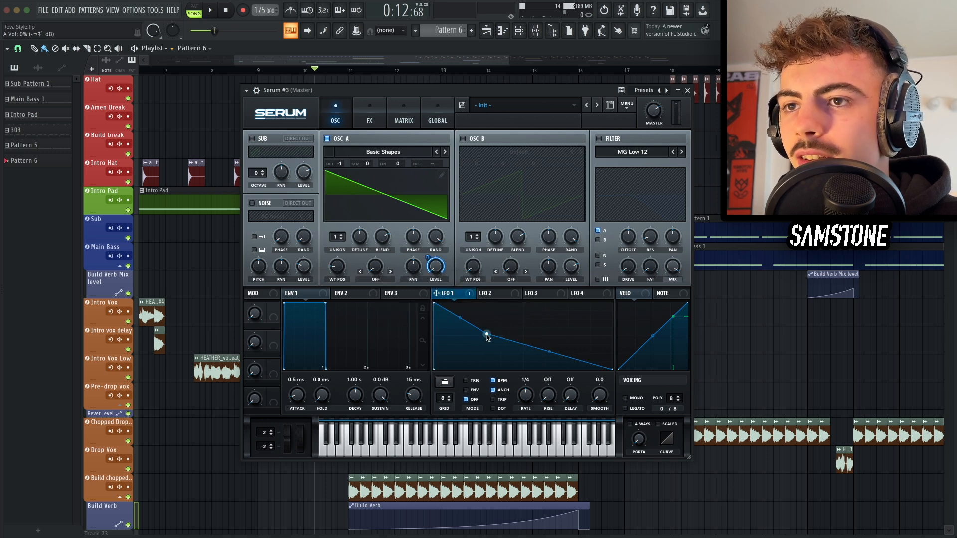
double_click(491, 334)
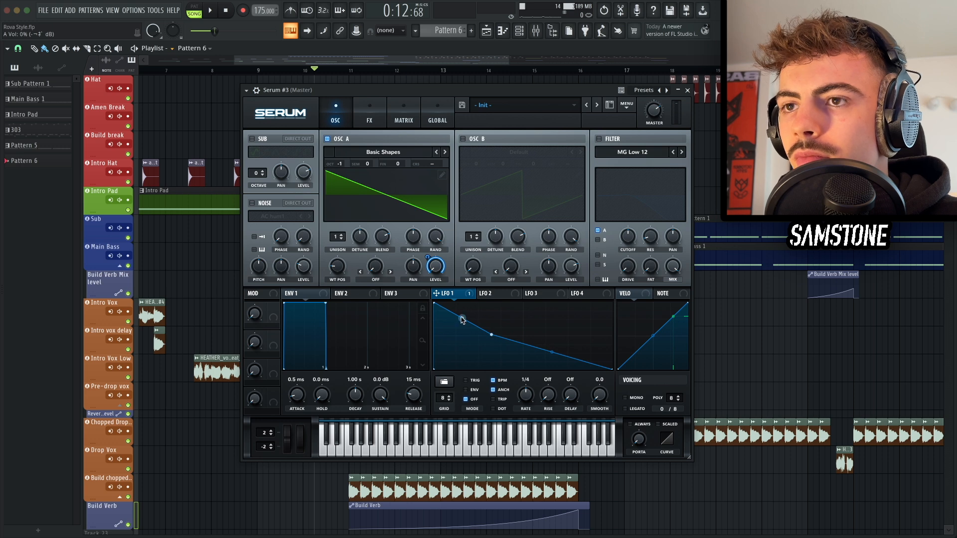
left_click_drag(462, 317, 463, 327)
double_click(567, 357)
double_click(529, 346)
left_click_drag(530, 347, 530, 353)
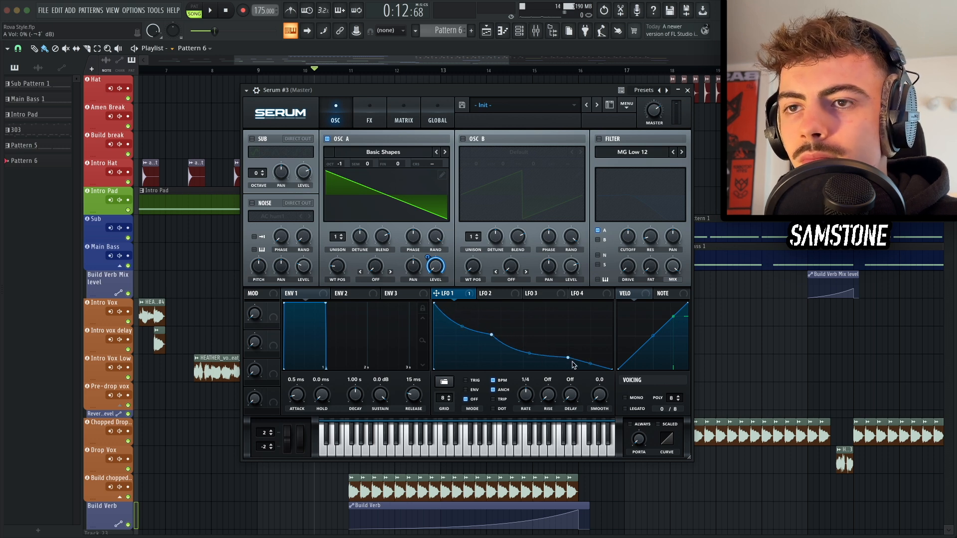
left_click(482, 390)
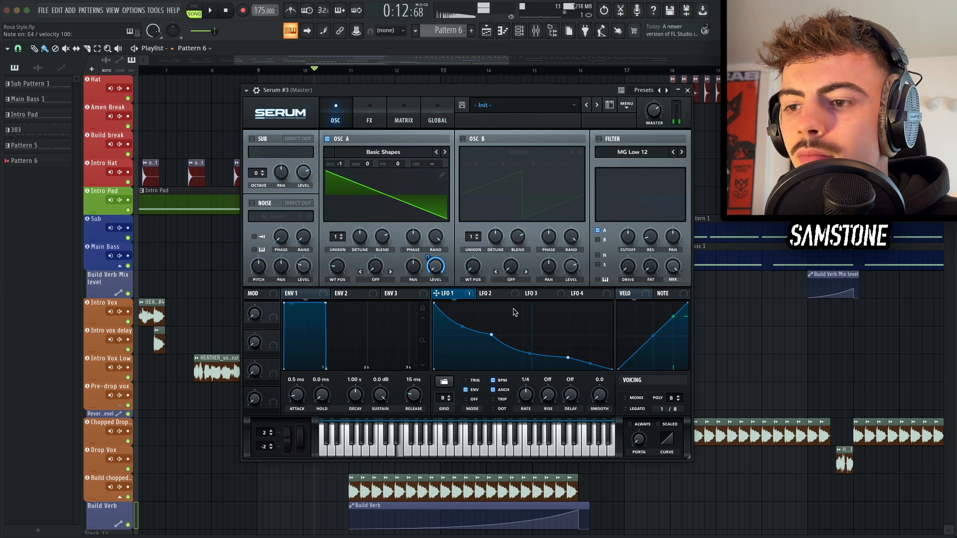
Step: Enable the sub oscillator at octave -2 and modulate its level with LFO 1
left_click(258, 136)
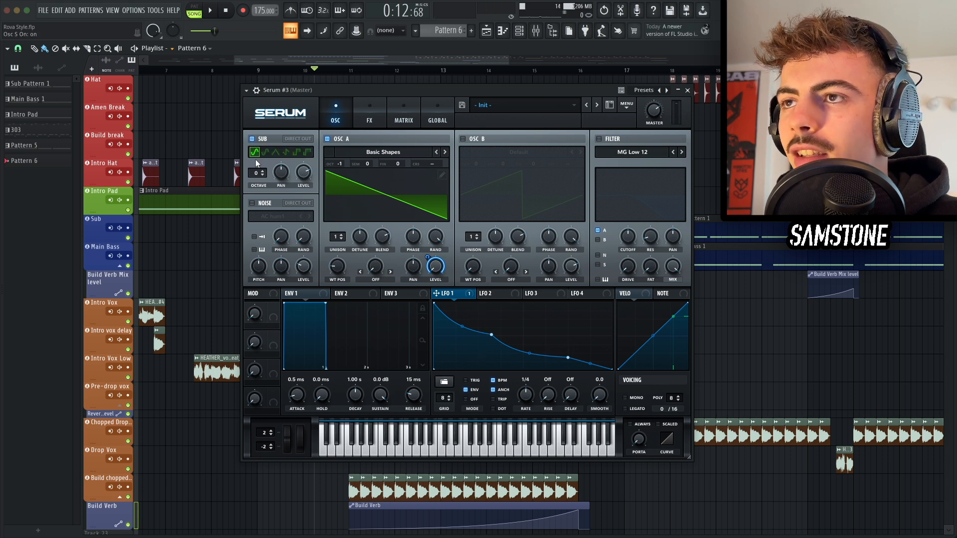
type("-2")
key("Return")
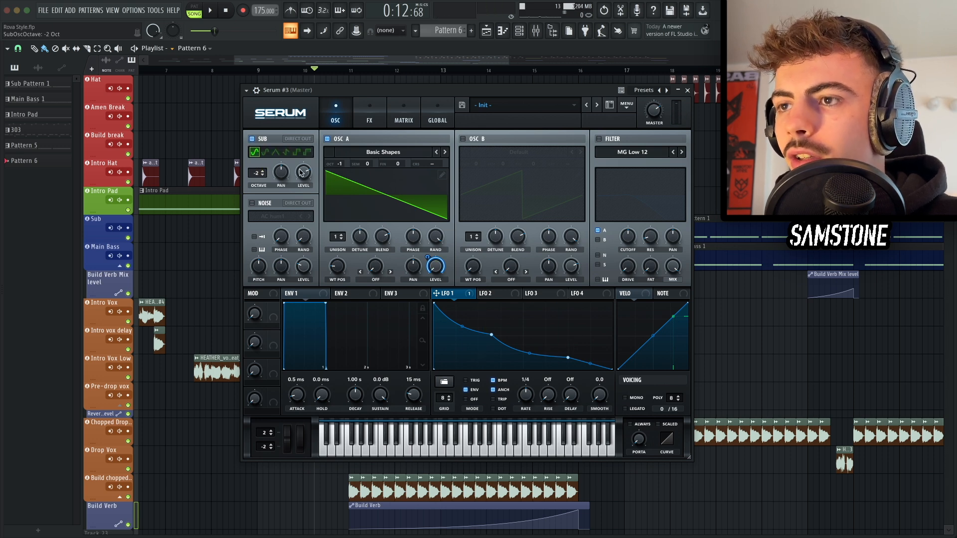
left_click_drag(436, 293, 306, 222)
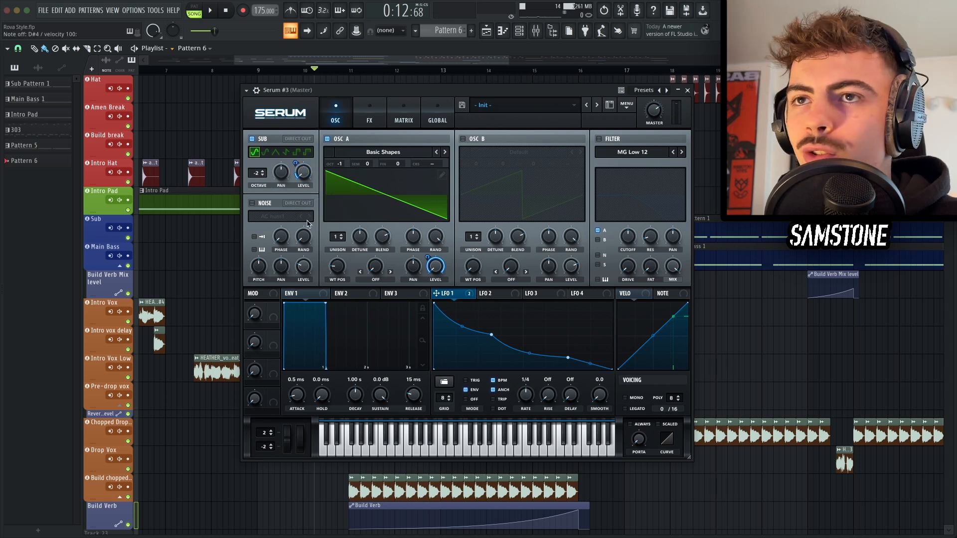
Step: Enable the filter with key tracking, choose the Band 12 type and raise resonance to 68%
left_click(612, 140)
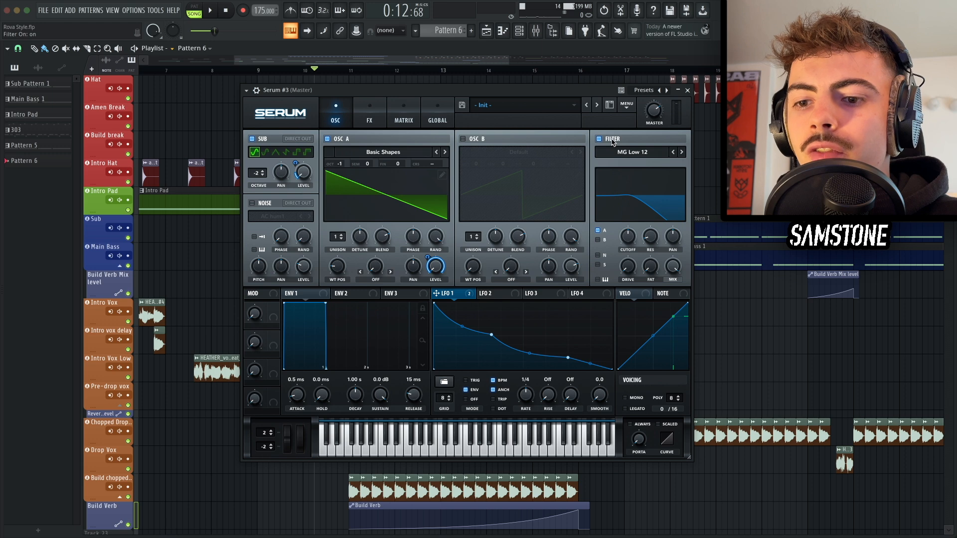
left_click(603, 282)
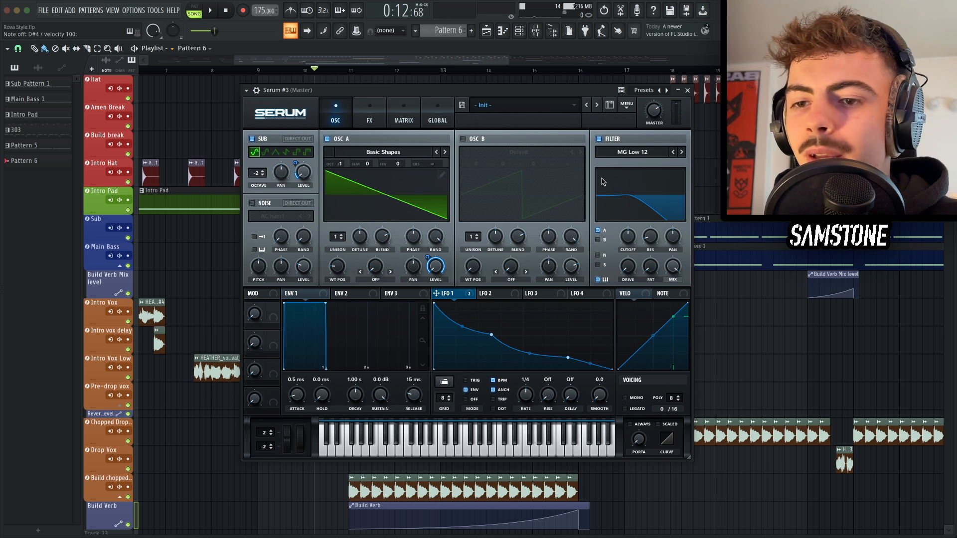
left_click(636, 155)
mouse_move(637, 167)
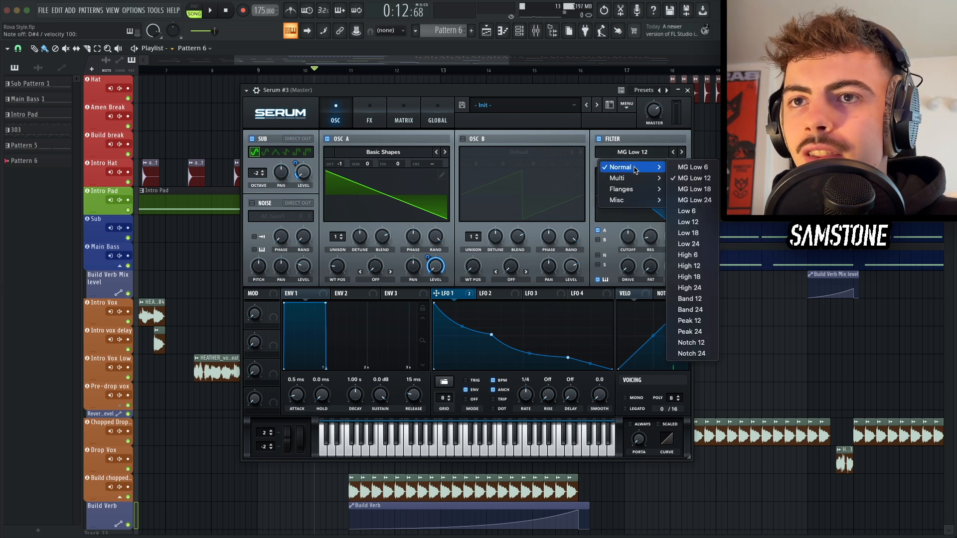
left_click(682, 299)
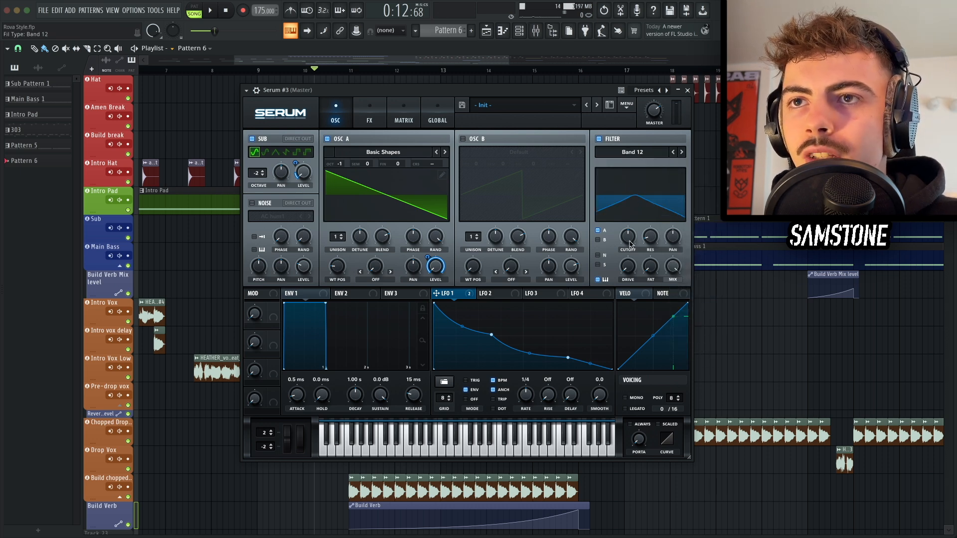
left_click_drag(630, 243, 643, 165)
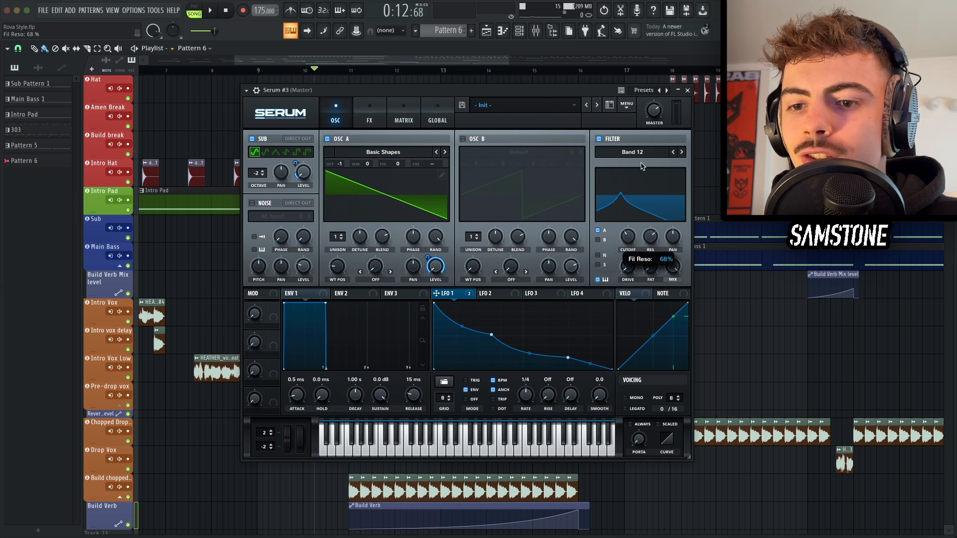
Step: Modulate the filter cutoff with LFO 1, set the modulation amount and audition notes
key("d")
key("c")
key("d")
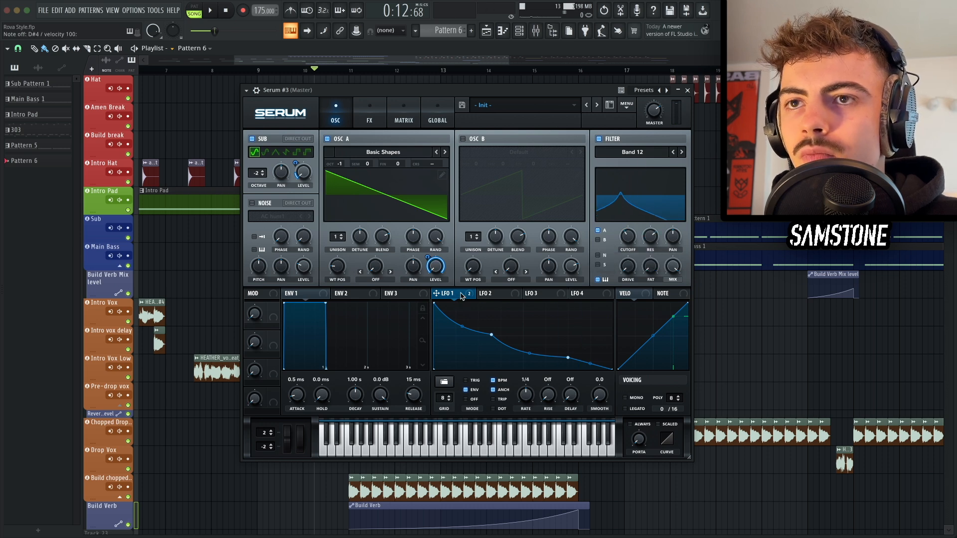
left_click_drag(461, 296, 624, 238)
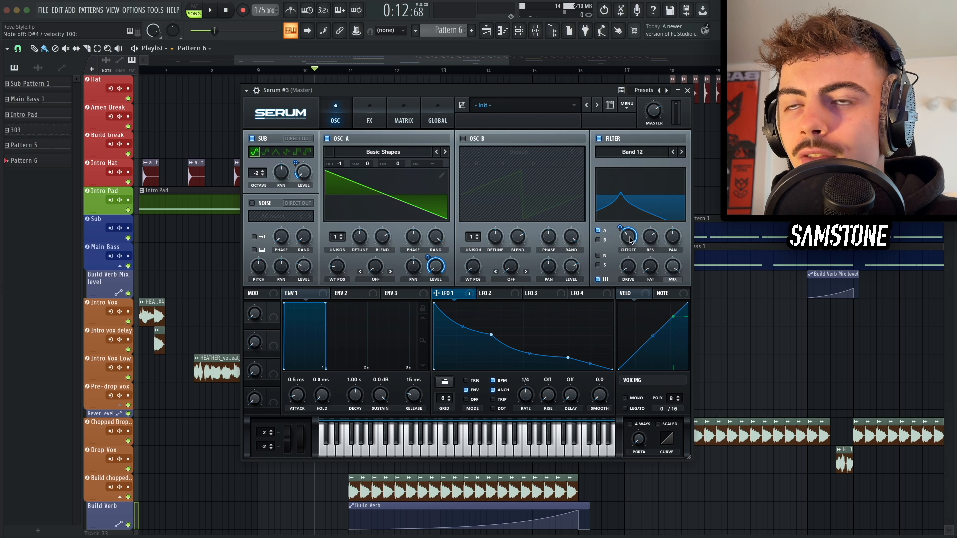
left_click_drag(623, 228, 641, 274)
key("c")
key("c")
key("c")
key("d")
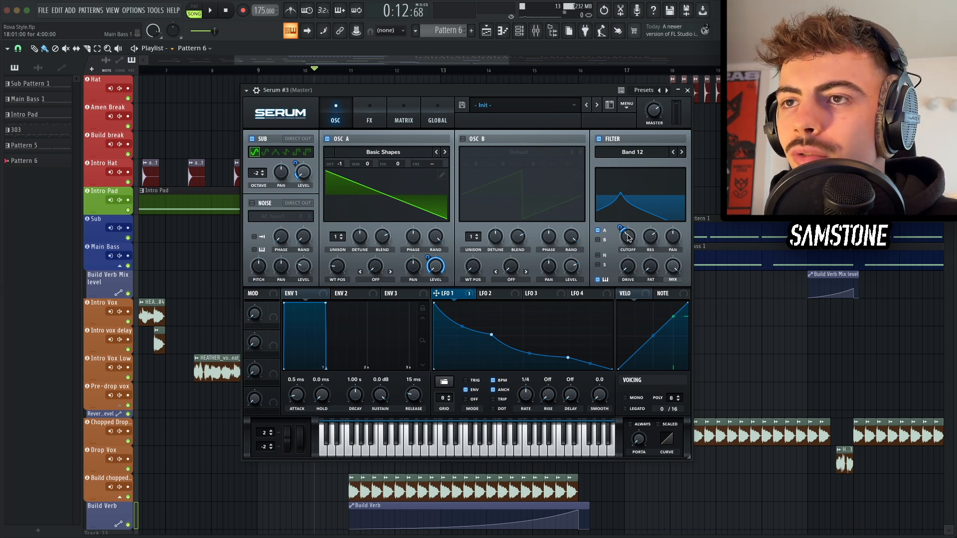
key("c")
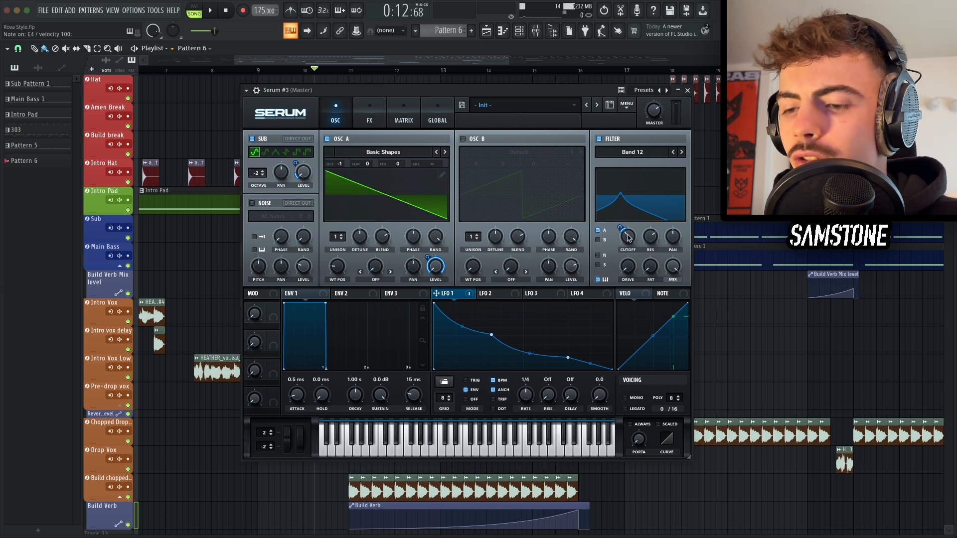
key("d")
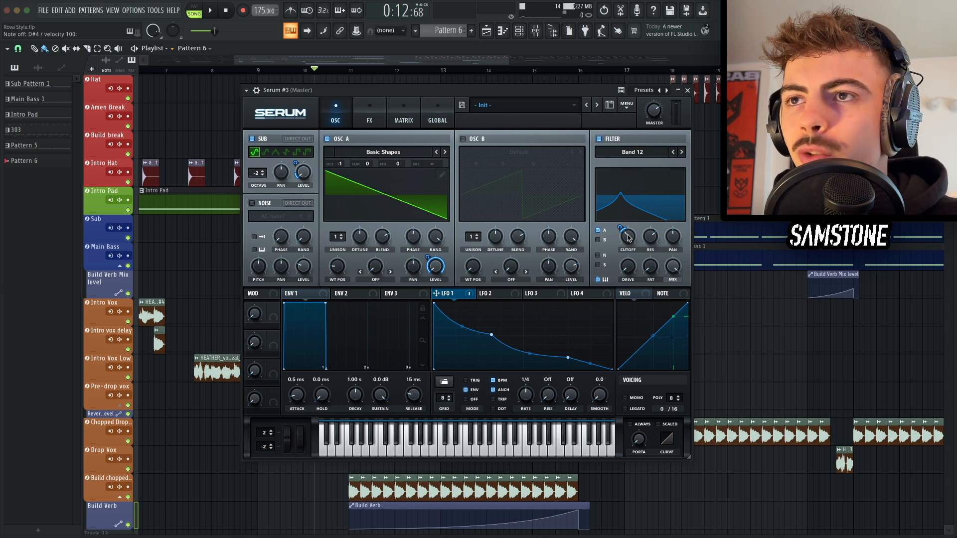
Step: Add a Diode 1 distortion at the top of the FX chain and adjust its drive and mix
left_click(370, 117)
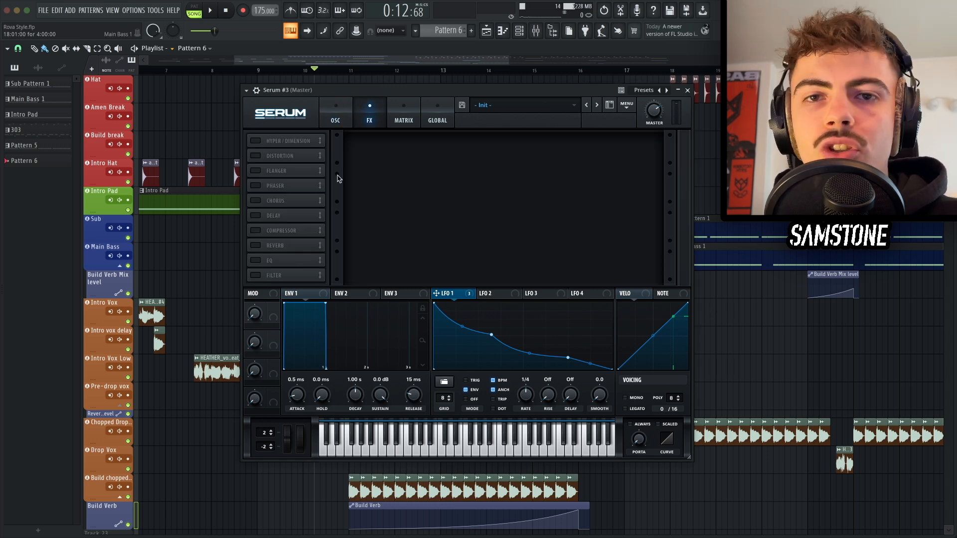
left_click(259, 156)
left_click_drag(282, 156, 280, 139)
left_click(416, 151)
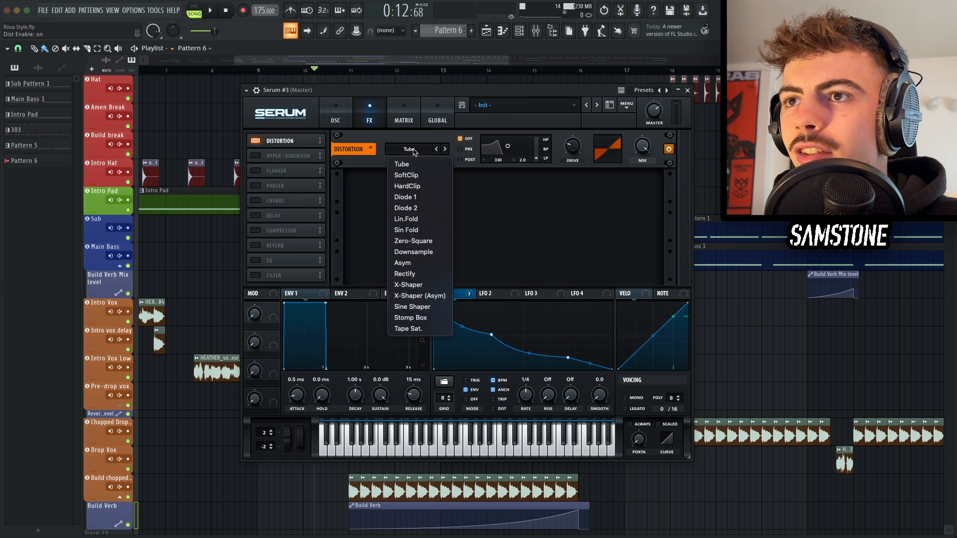
left_click(417, 196)
left_click_drag(577, 148, 570, 83)
key("d")
left_click_drag(643, 141, 645, 149)
key("d")
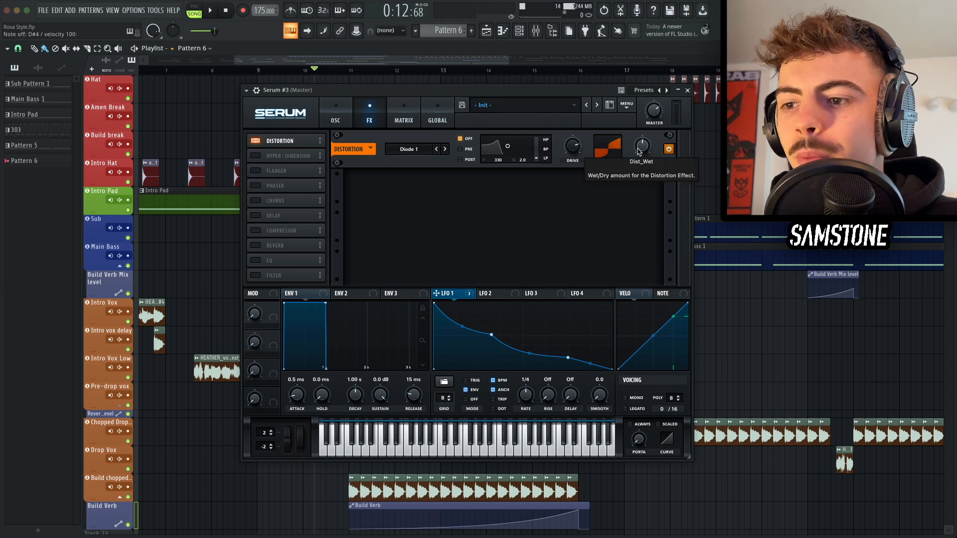
Step: Add an EQ below the distortion, choose its filter shape and lower its frequency
left_click(256, 260)
left_click_drag(272, 254, 272, 158)
left_click(473, 198)
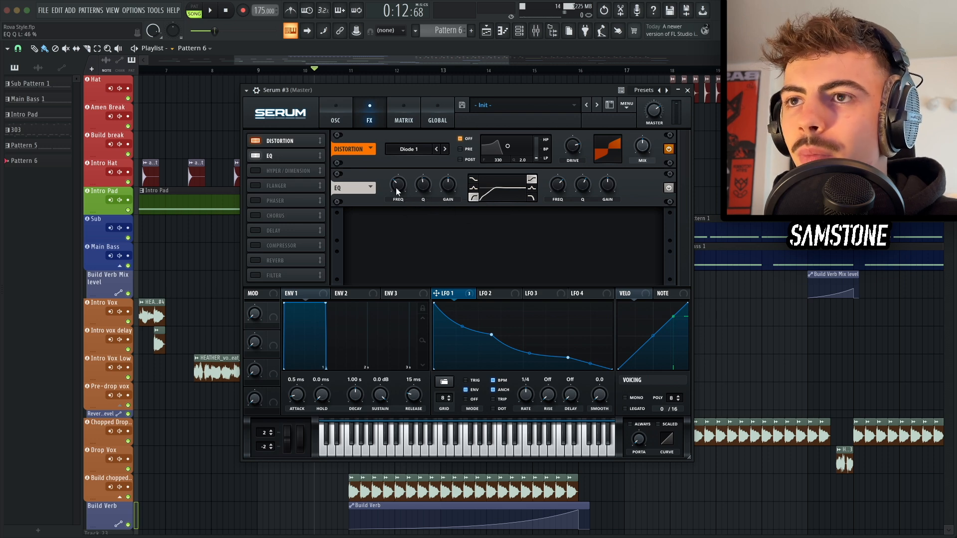
left_click_drag(397, 191, 394, 198)
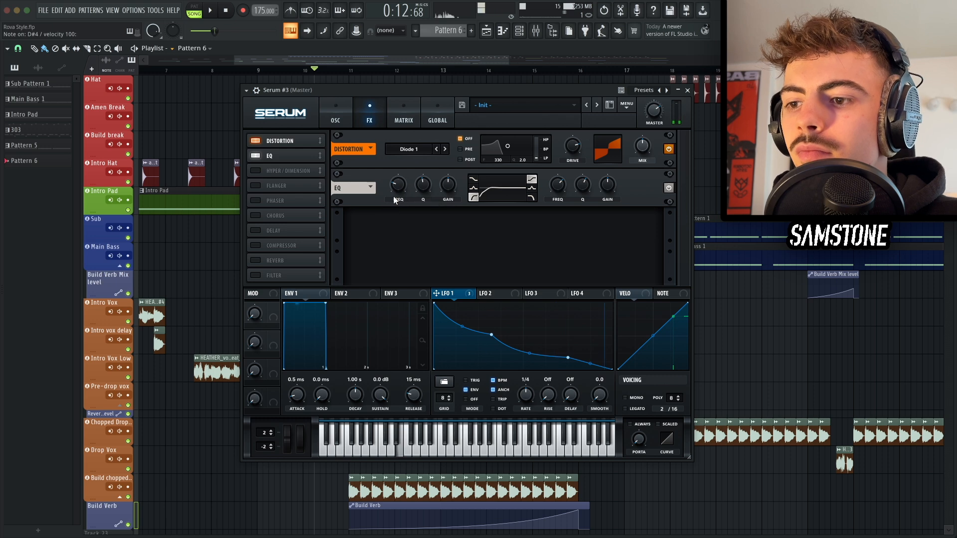
Step: Add a multiband compressor to the FX chain and tweak the EQ curve
left_click(255, 246)
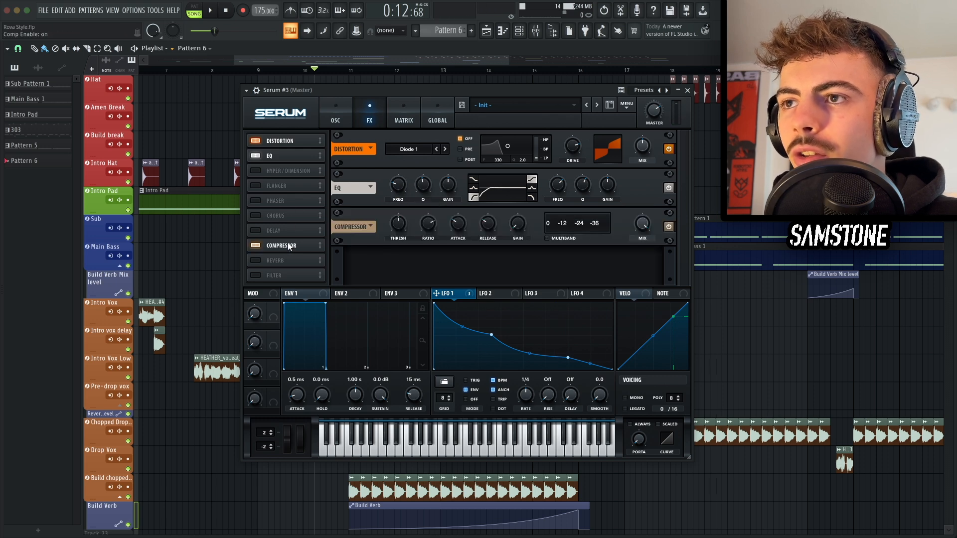
left_click(563, 238)
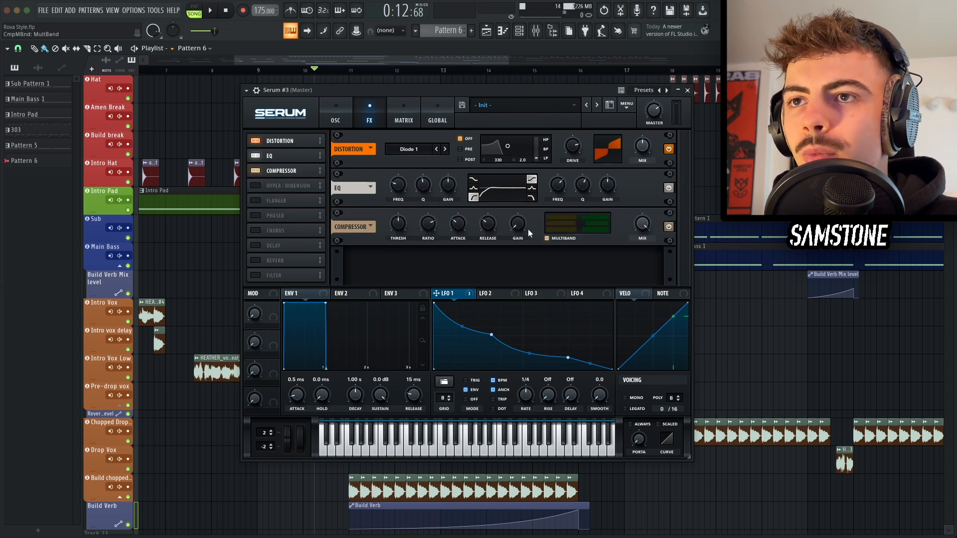
left_click_drag(516, 204, 515, 193)
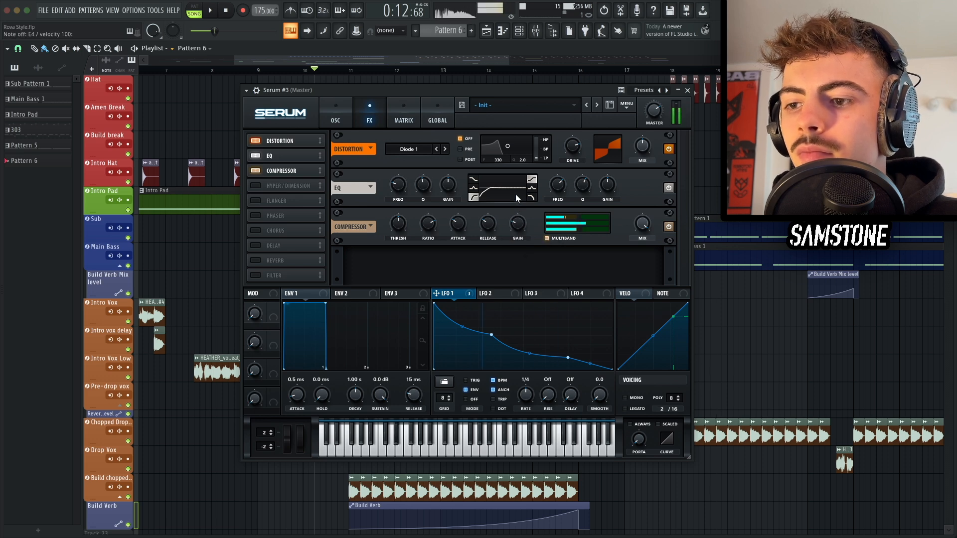
Step: Enable Hyper/Dimension and a reverb, setting the reverb's wet mix to about 17%
left_click(258, 186)
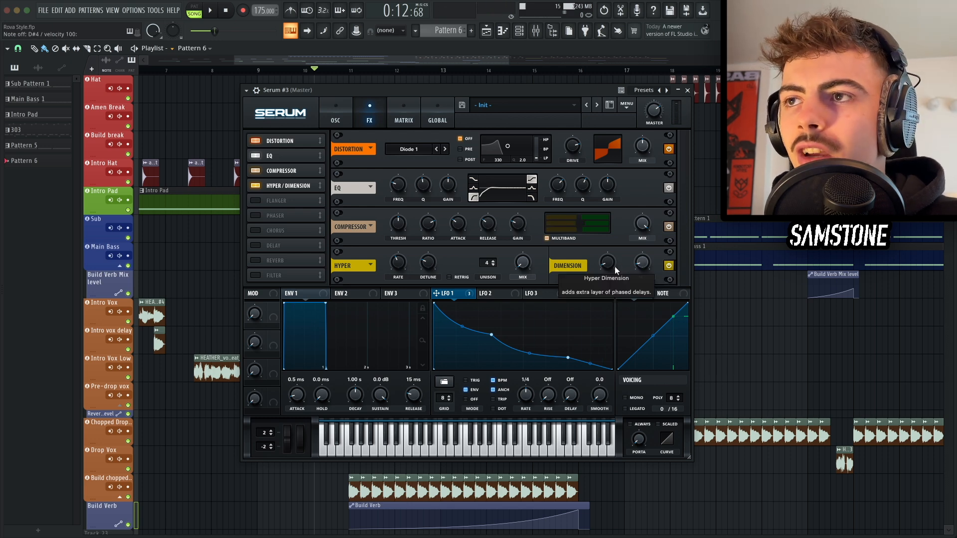
left_click(271, 259)
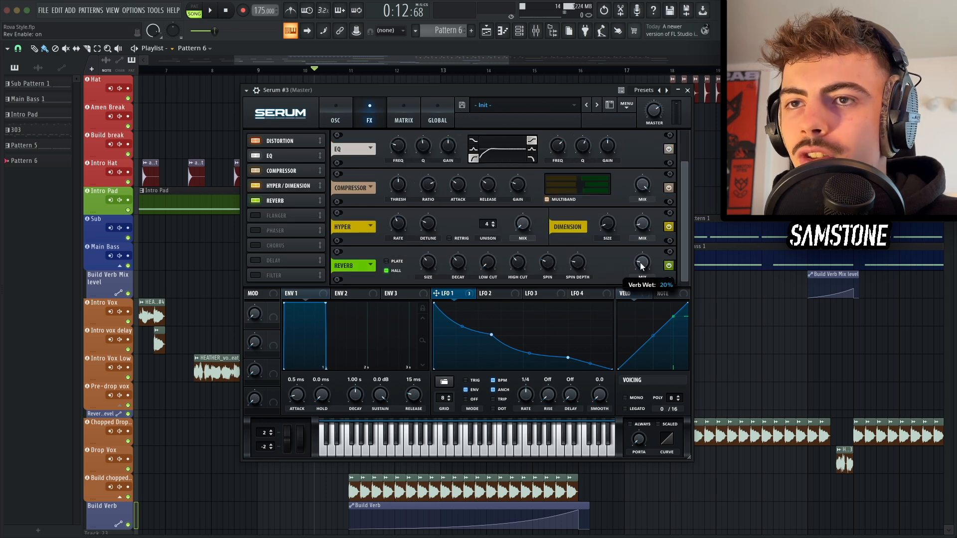
left_click_drag(643, 264, 642, 280)
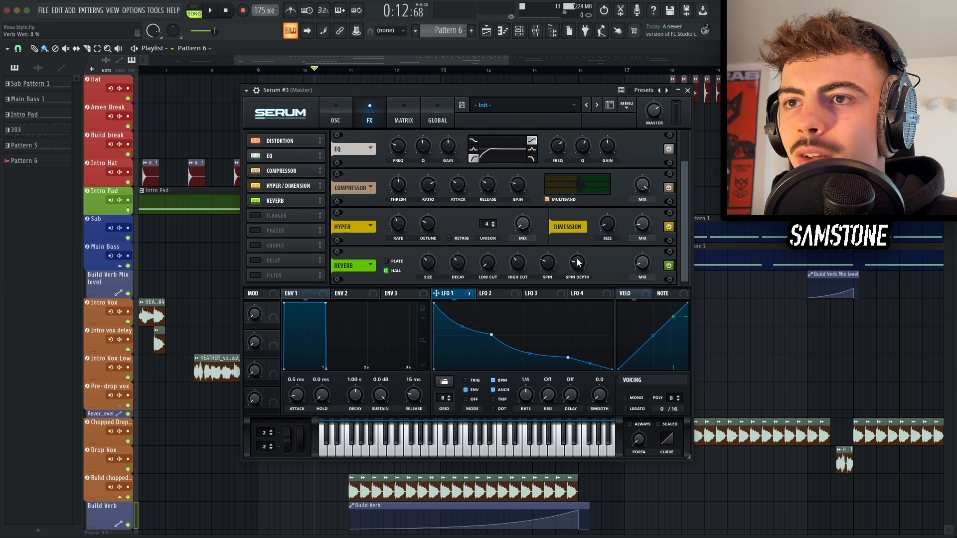
left_click_drag(459, 259, 432, 279)
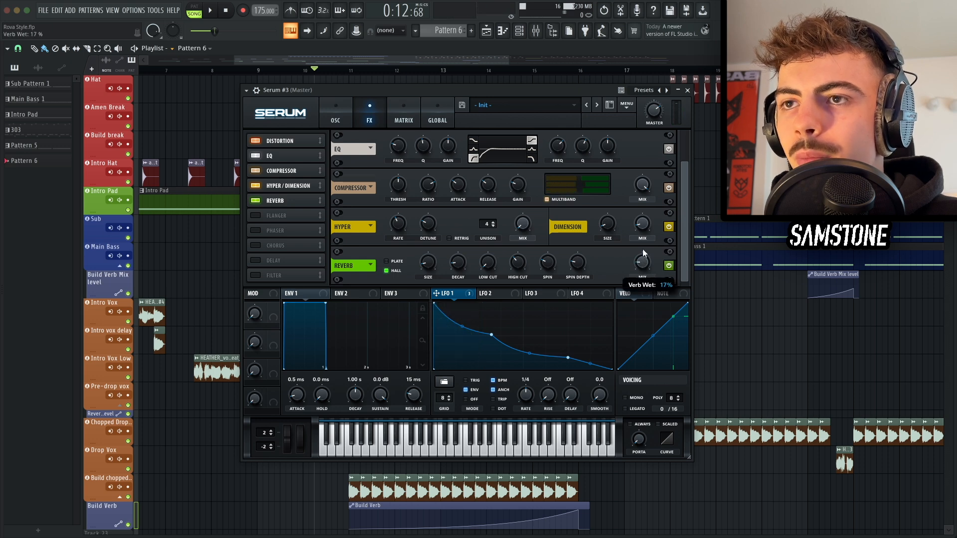
Step: Toggle the 303 Style channel's parametric EQ on and off to compare the sound with and without it
left_click_drag(641, 260, 639, 262)
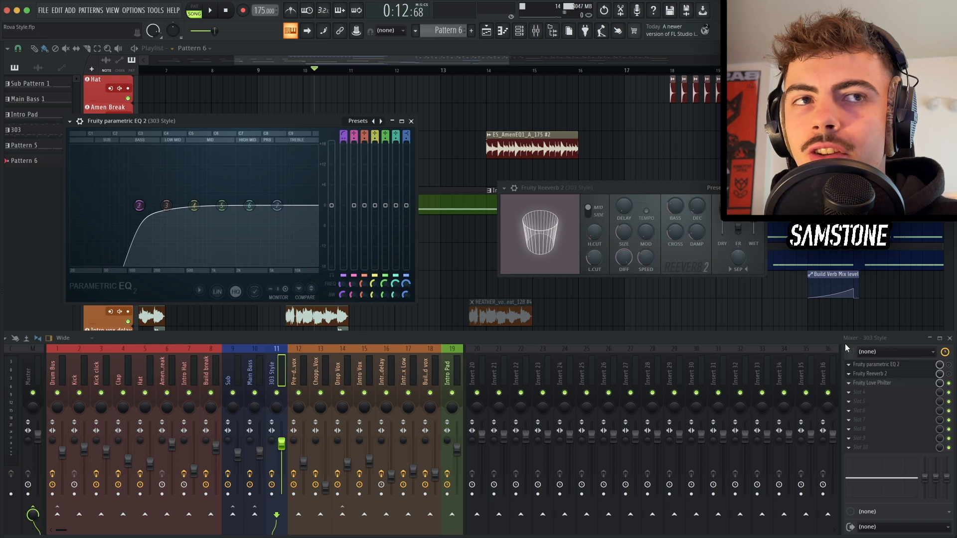
left_click_drag(600, 191, 532, 151)
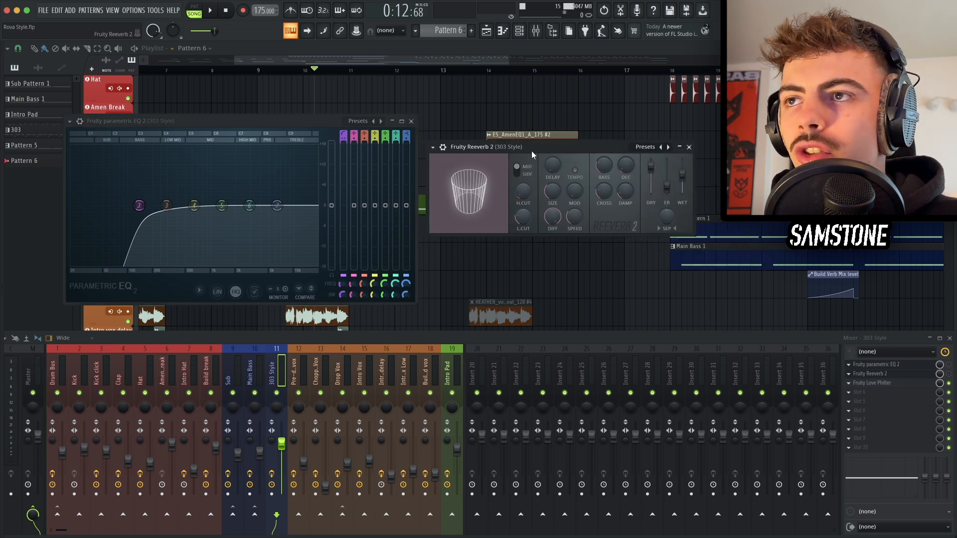
left_click(327, 119)
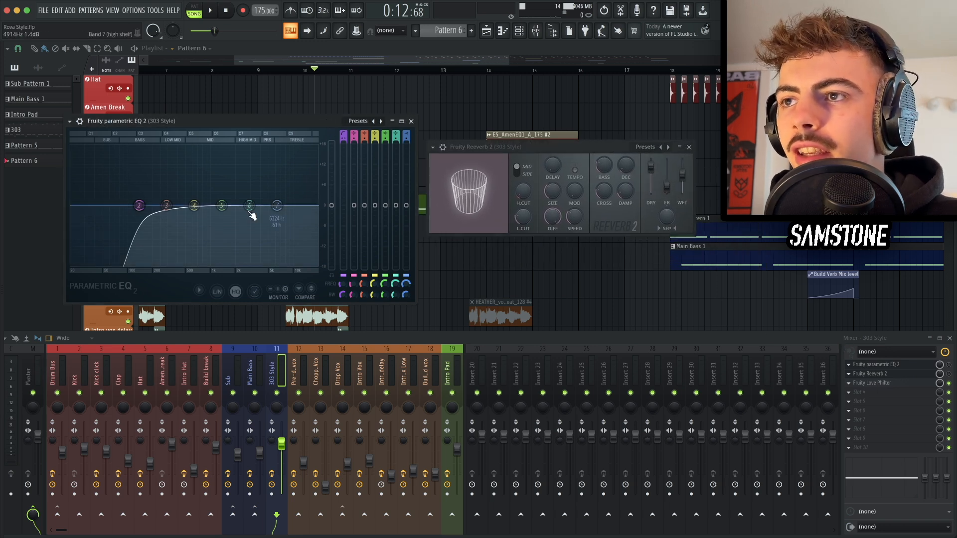
left_click(949, 365)
key("c")
left_click(949, 365)
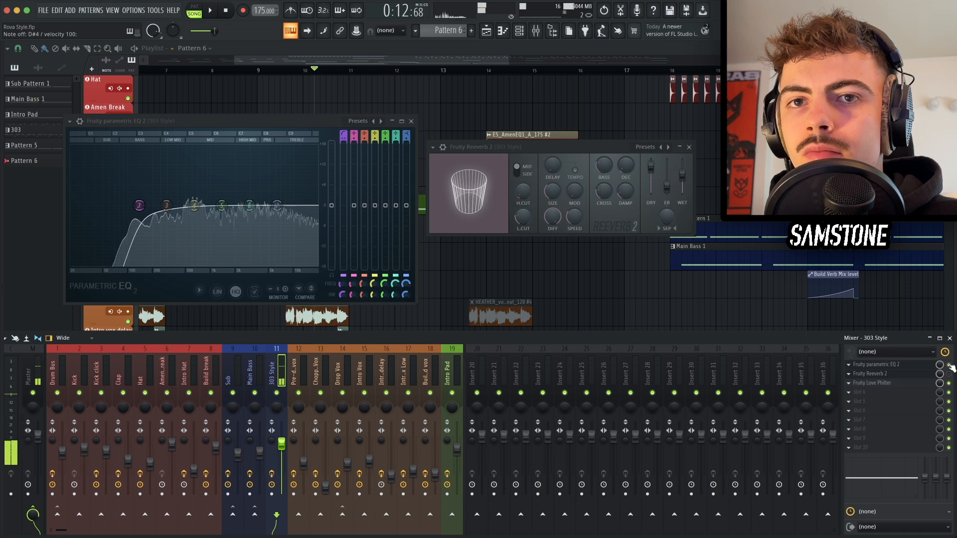
key("d")
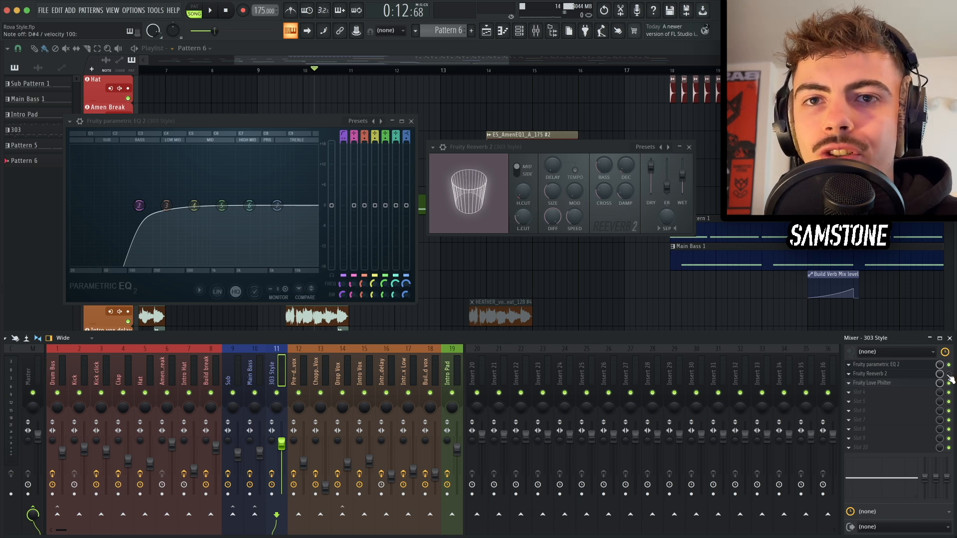
key("c")
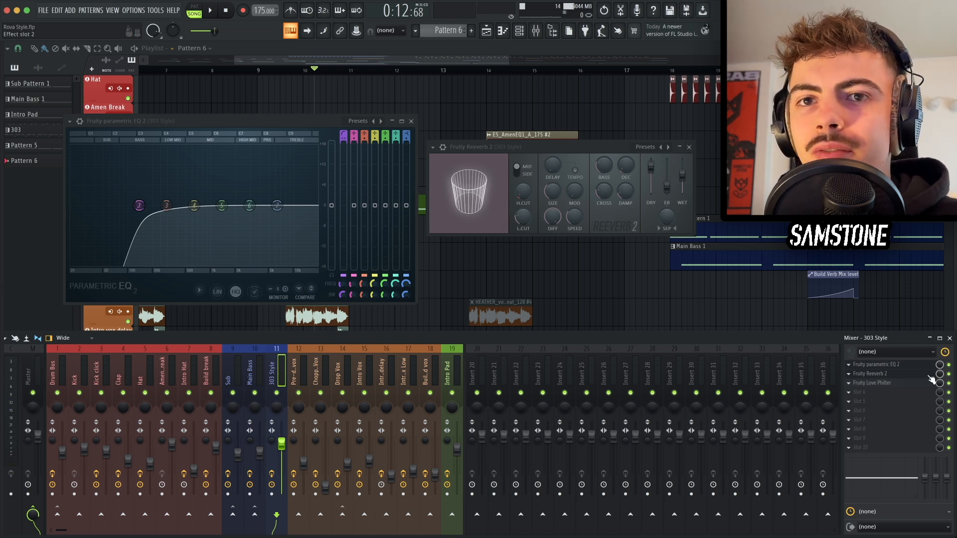
key("Escape")
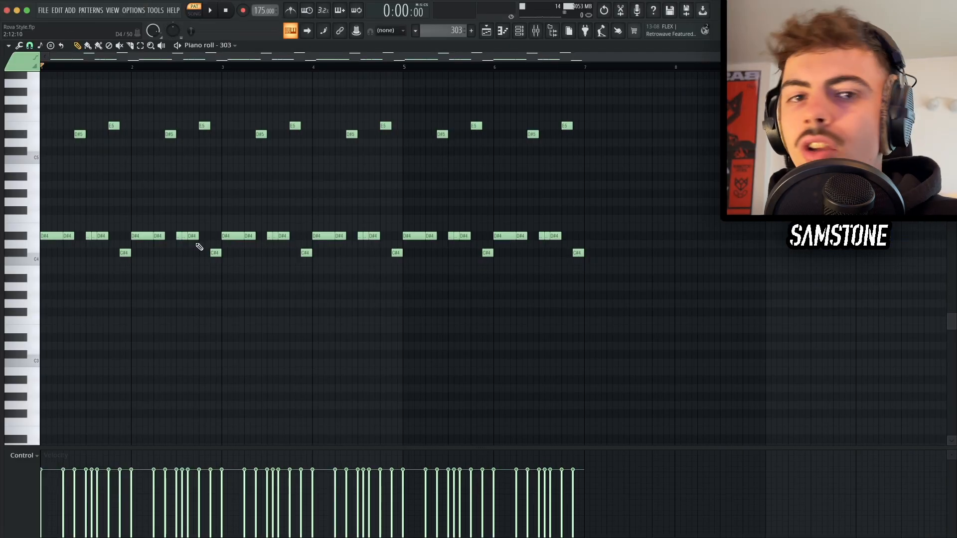
Step: Examine the 303 Style piano roll pattern and play it back briefly
scroll(199, 247, "up", 5)
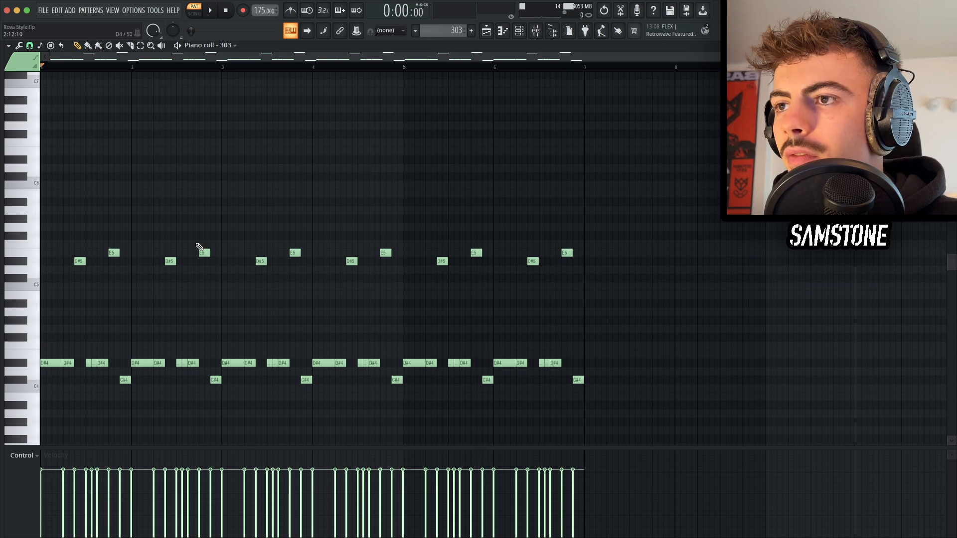
scroll(199, 247, "up", 2)
scroll(199, 246, "down", 1)
scroll(199, 247, "down", 3)
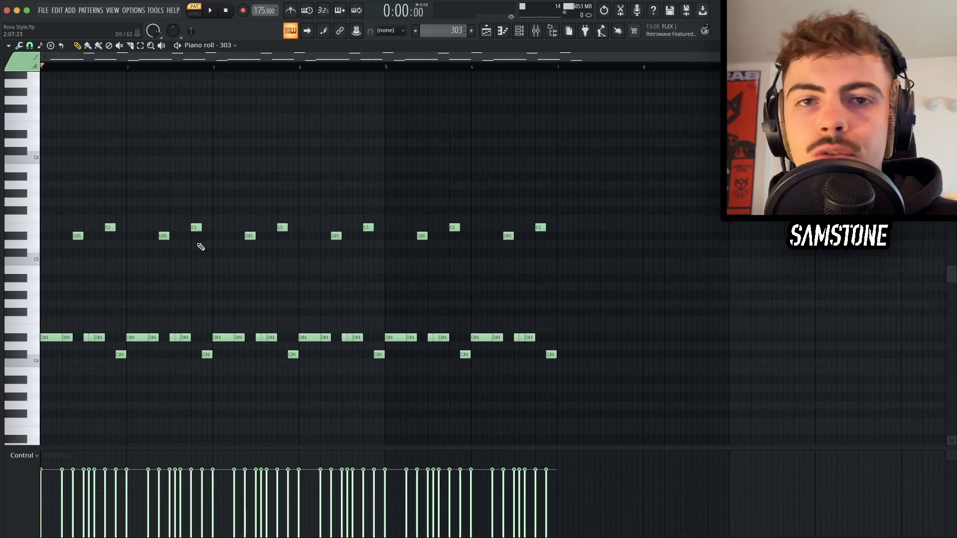
scroll(199, 247, "down", 4)
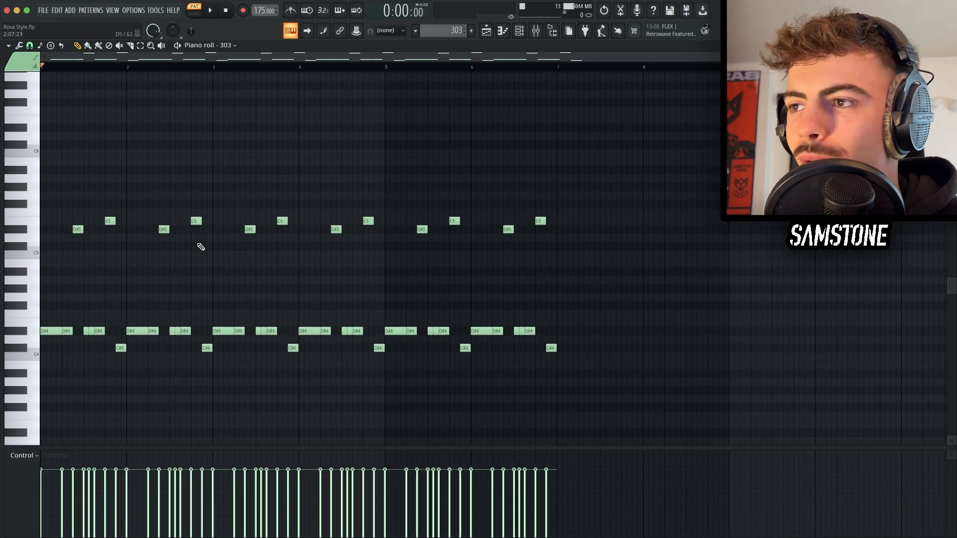
scroll(100, 234, "up", 3)
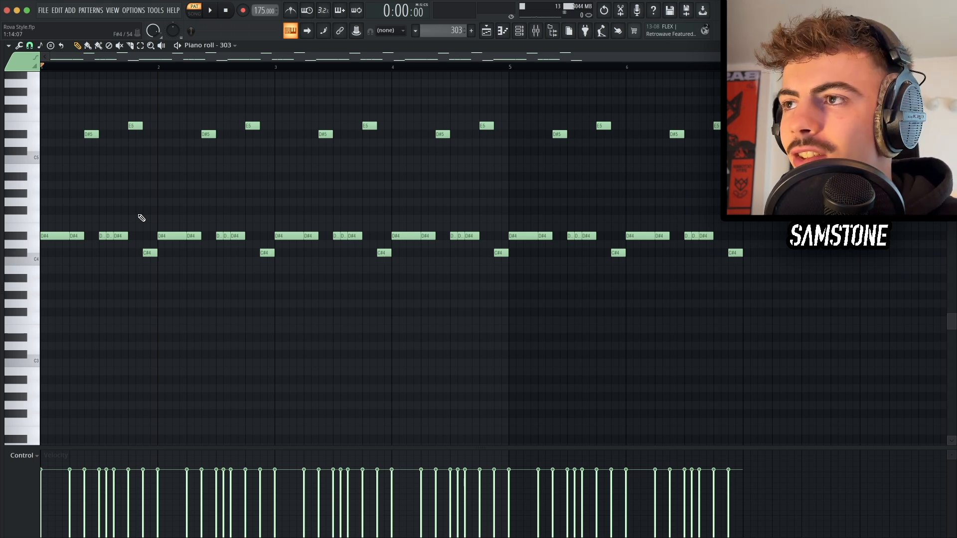
key("space")
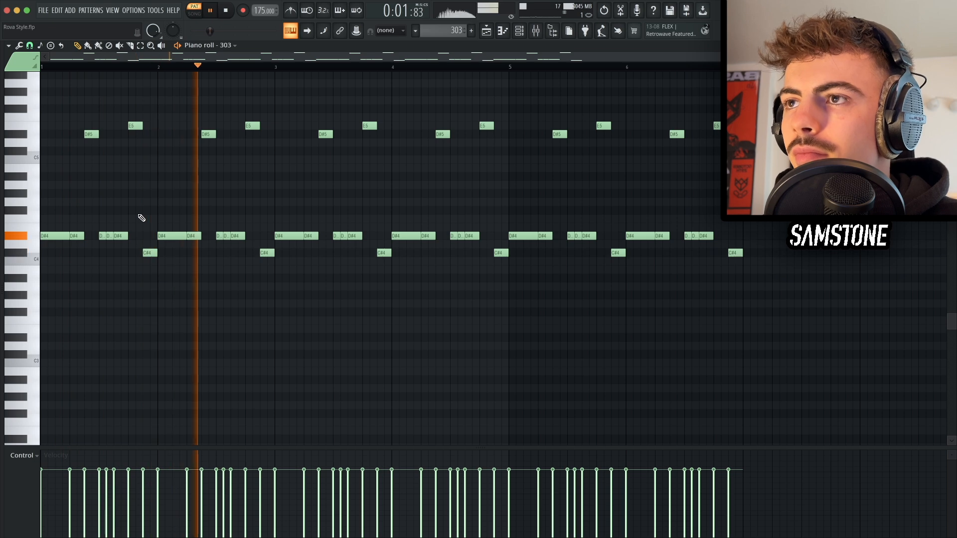
key("space")
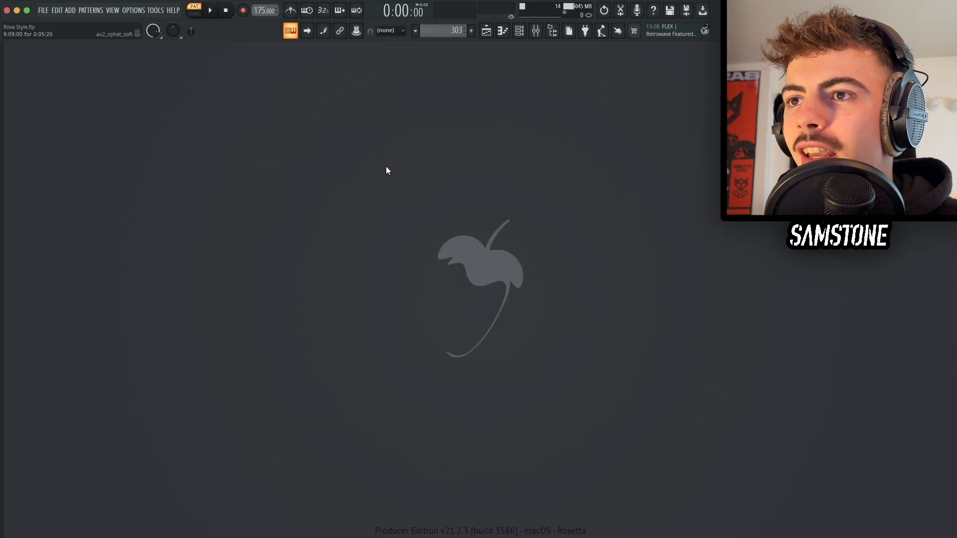
Step: Open the 303 Style channel's Love Philter effect and play the arrangement from bar 10
left_click(484, 33)
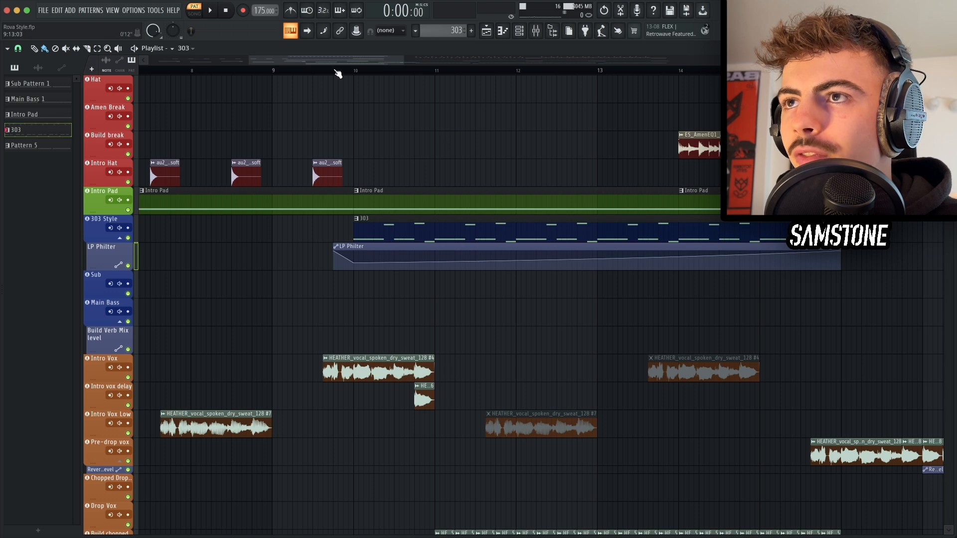
left_click(334, 71)
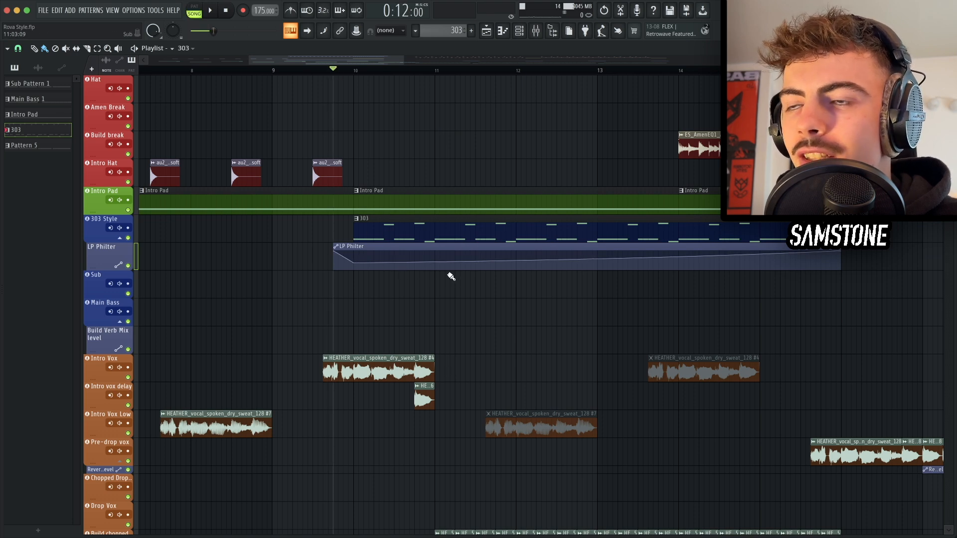
key("F9")
left_click(892, 383)
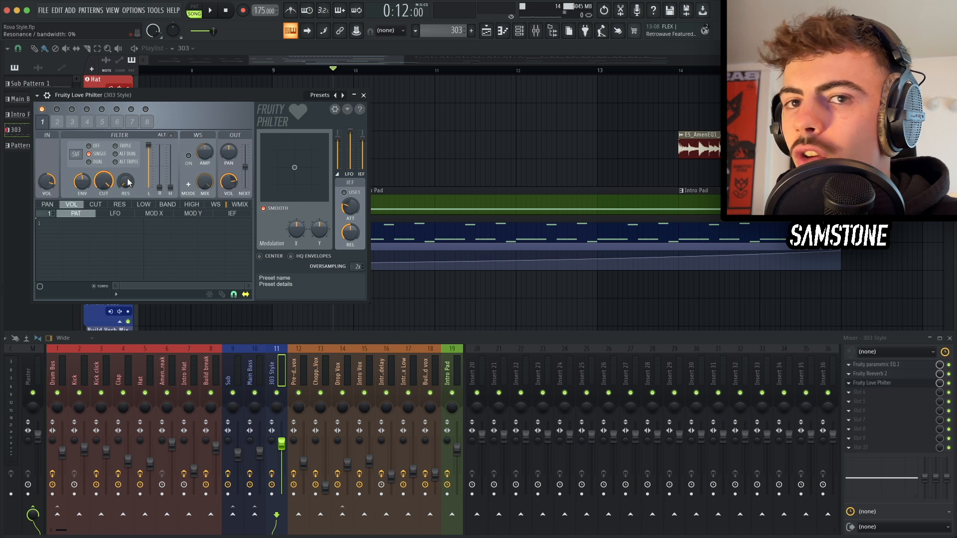
key("Escape")
key("Escape")
key("space")
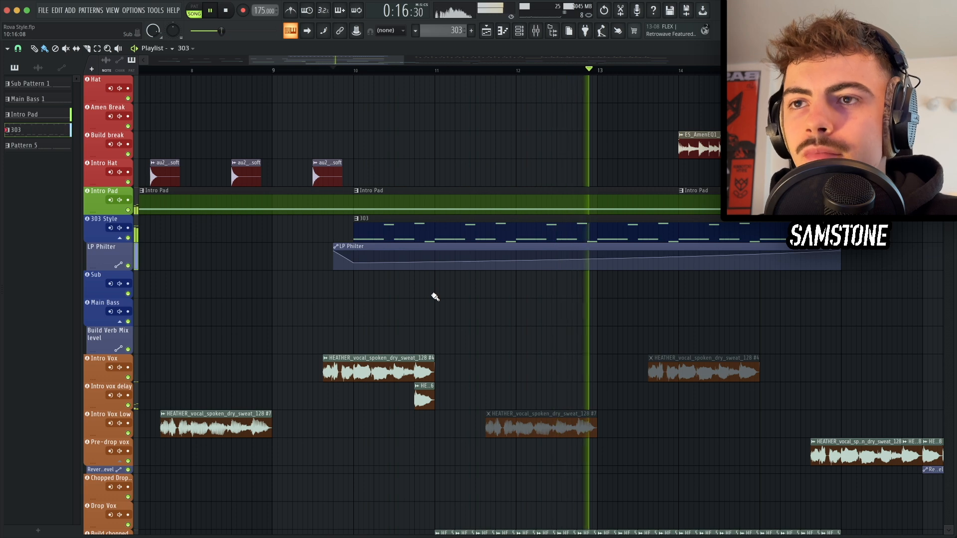
Step: Stop playback and save the project
scroll(435, 297, "down", 4)
scroll(548, 293, "down", 1)
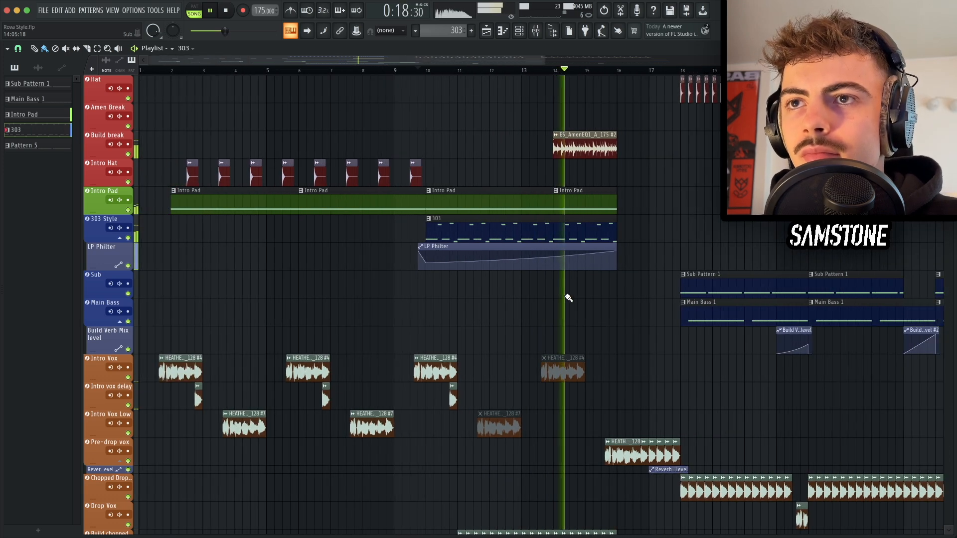
scroll(651, 258, "down", 1)
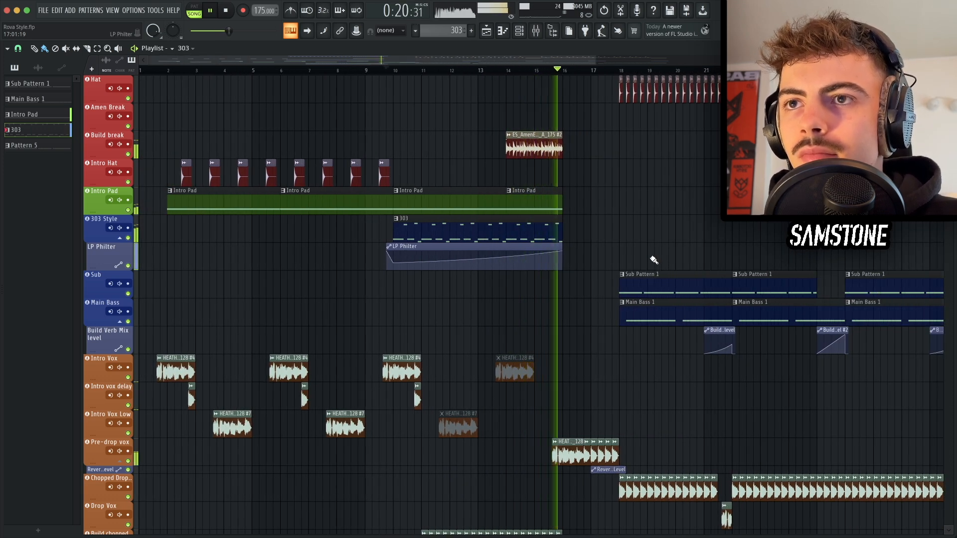
key("space")
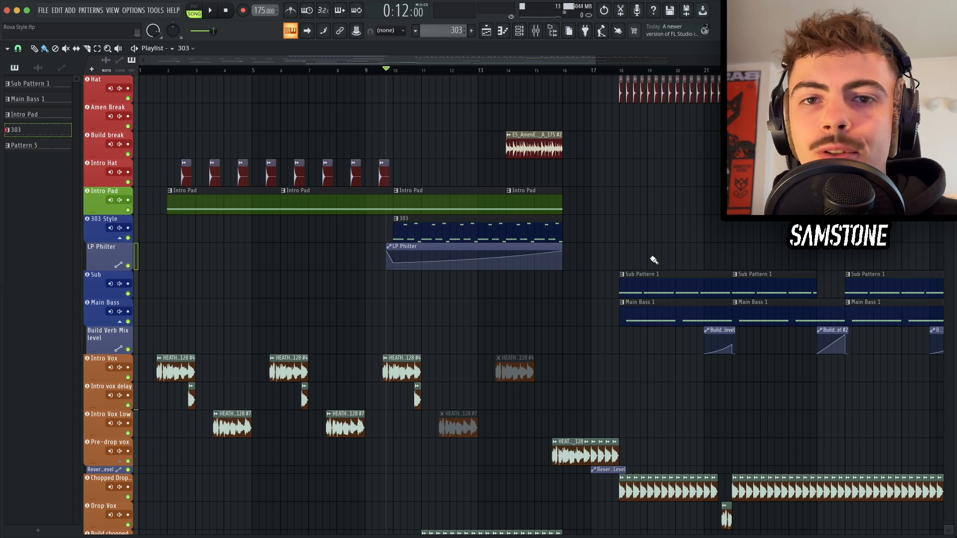
key("ctrl+s")
Step: Scroll through the playlist to examine the build-up, riser and chopped vocal tracks
scroll(297, 224, "down", 5)
scroll(294, 222, "up", 4)
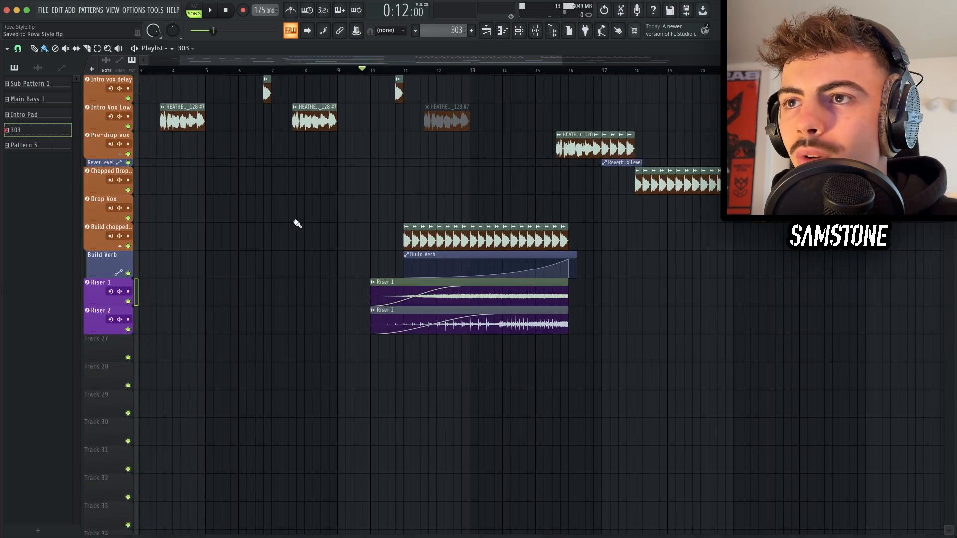
scroll(295, 222, "right", 3)
scroll(409, 361, "up", 3)
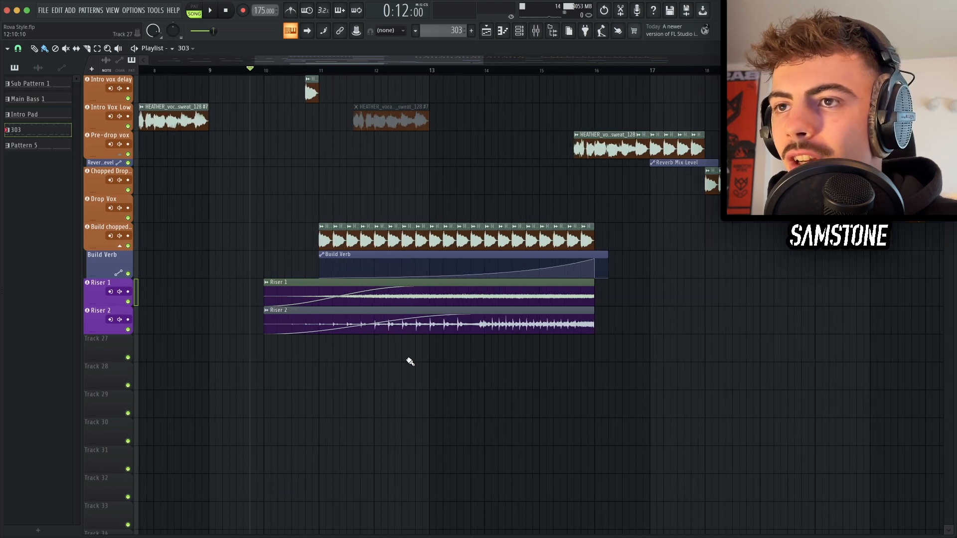
scroll(410, 361, "down", 1)
scroll(409, 361, "left", 1)
scroll(430, 330, "down", 3)
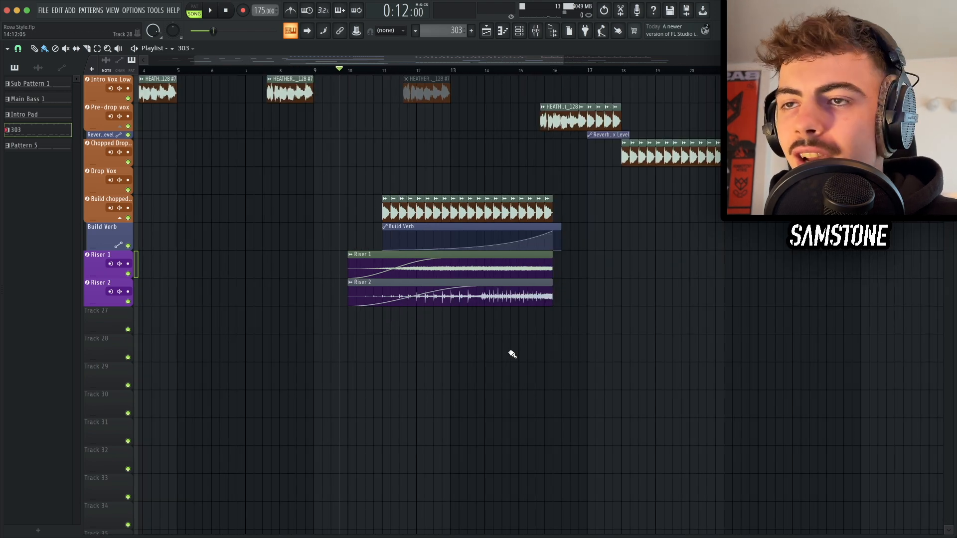
scroll(512, 353, "down", 2)
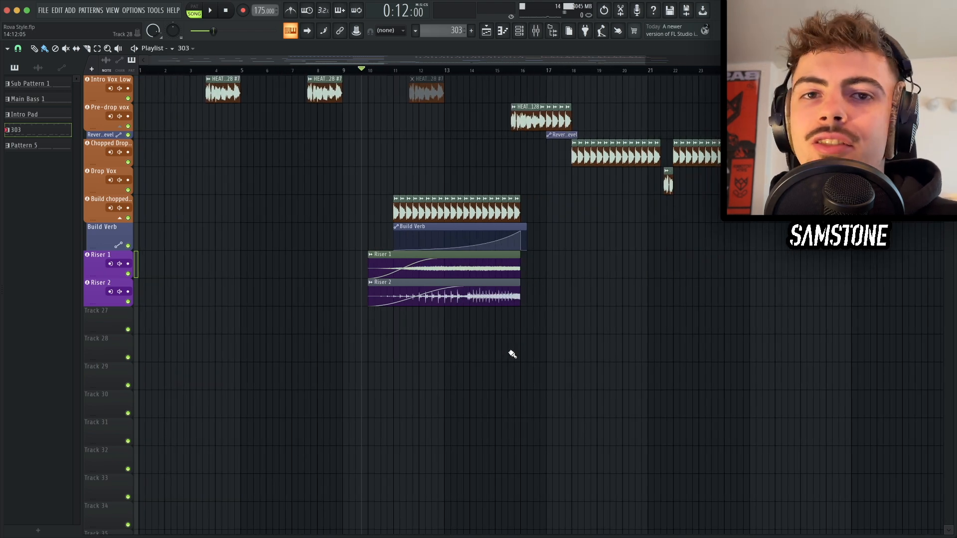
Step: Inspect the parametric EQ on the Riser 1 and Riser 2 mixer tracks
key("F9")
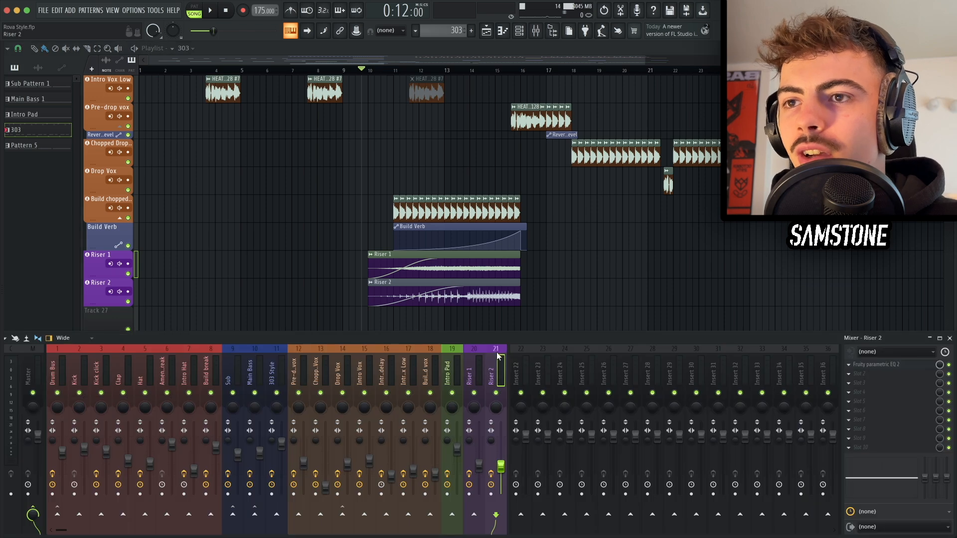
left_click(479, 358)
left_click(901, 366)
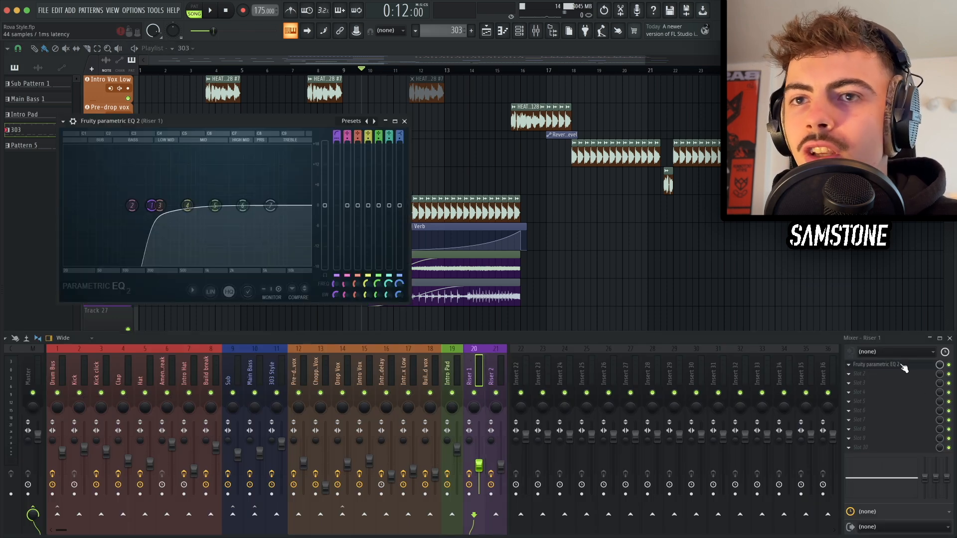
left_click(901, 365)
key("Right")
left_click(902, 365)
left_click(902, 365)
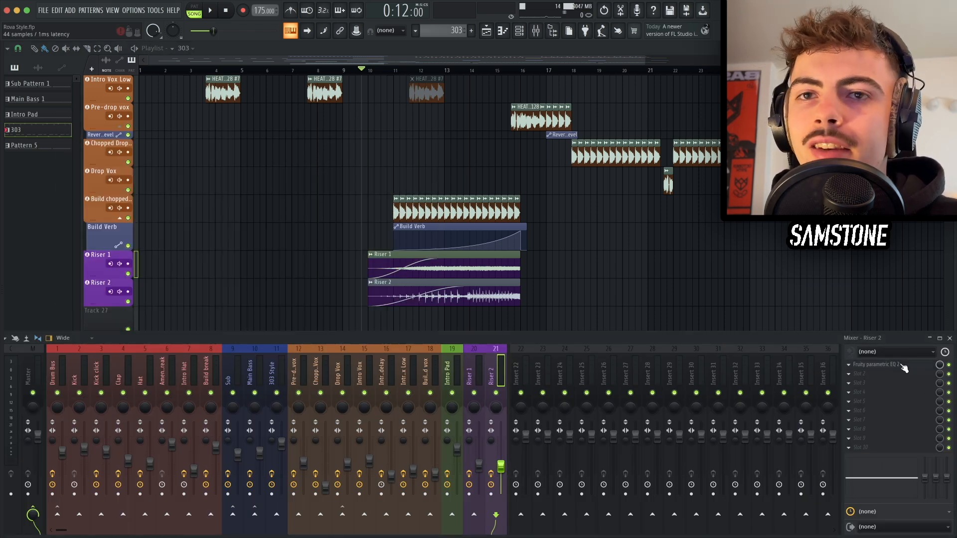
Step: Close the mixer, save the project and scroll back through the arrangement
key("F9")
key("ctrl+s")
scroll(545, 349, "down", 2)
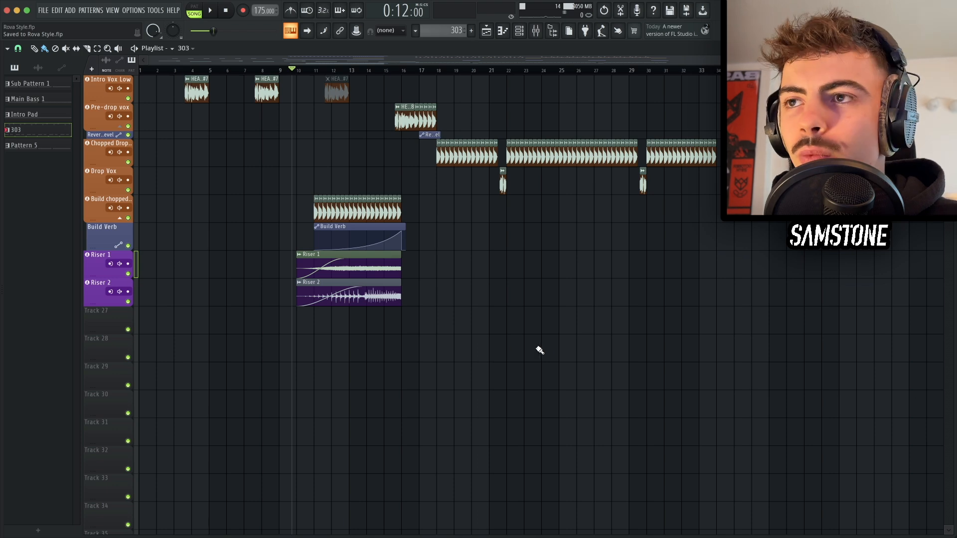
scroll(315, 267, "up", 17)
scroll(331, 286, "down", 14)
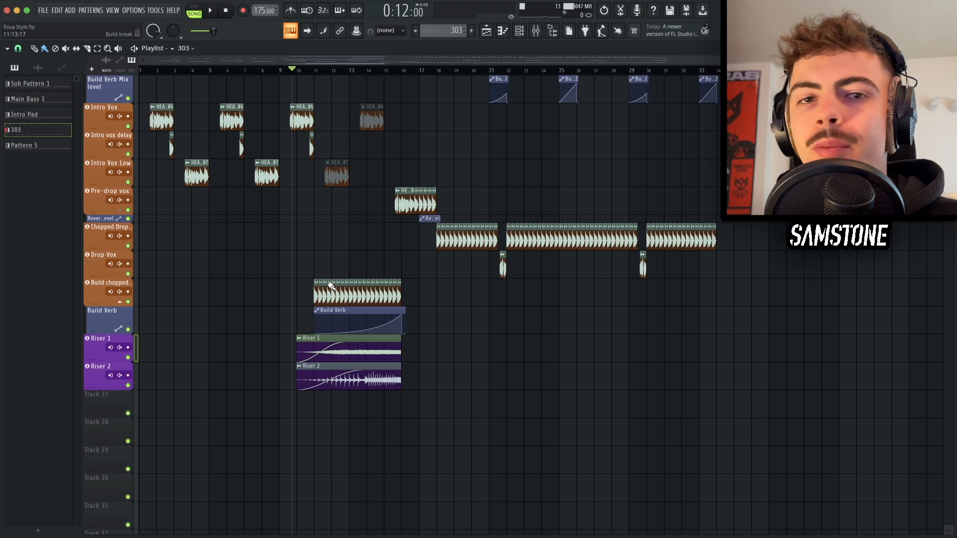
scroll(333, 274, "down", 1)
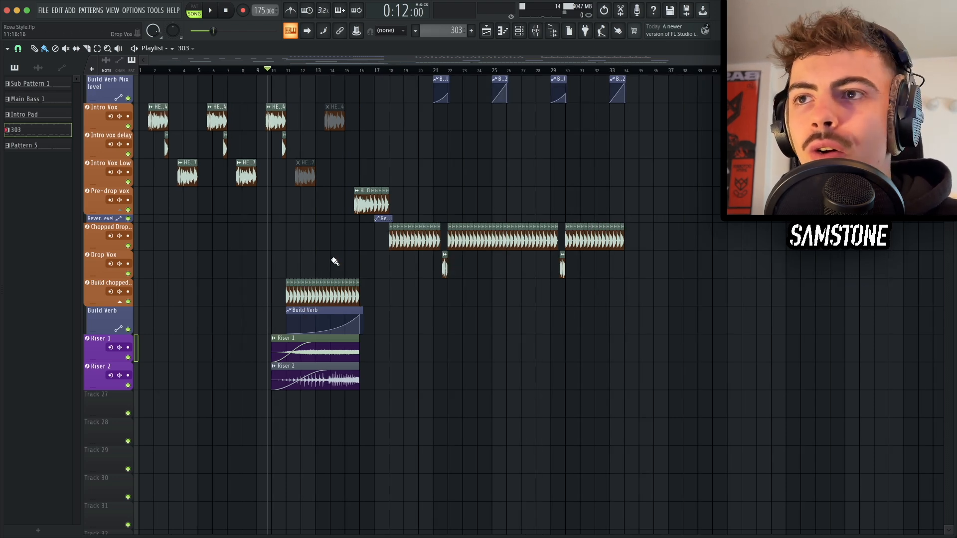
scroll(335, 261, "up", 10)
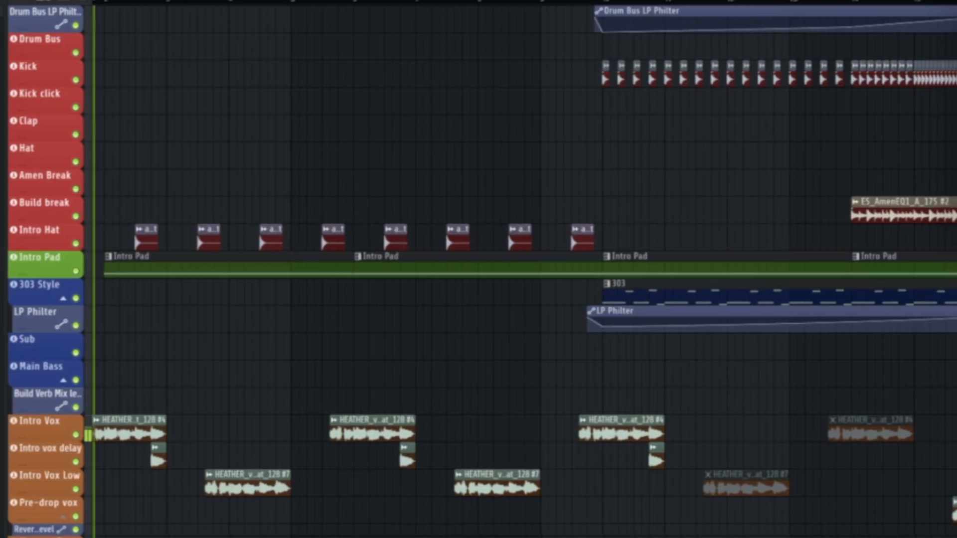